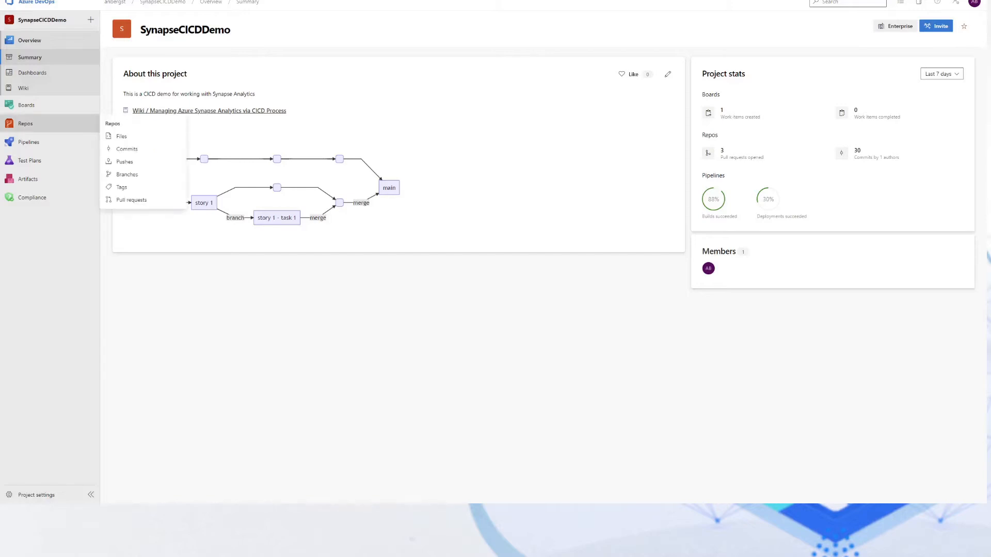
Open the Files listing for the SynapseCICDDemo project's repository under Repos
click(73, 124)
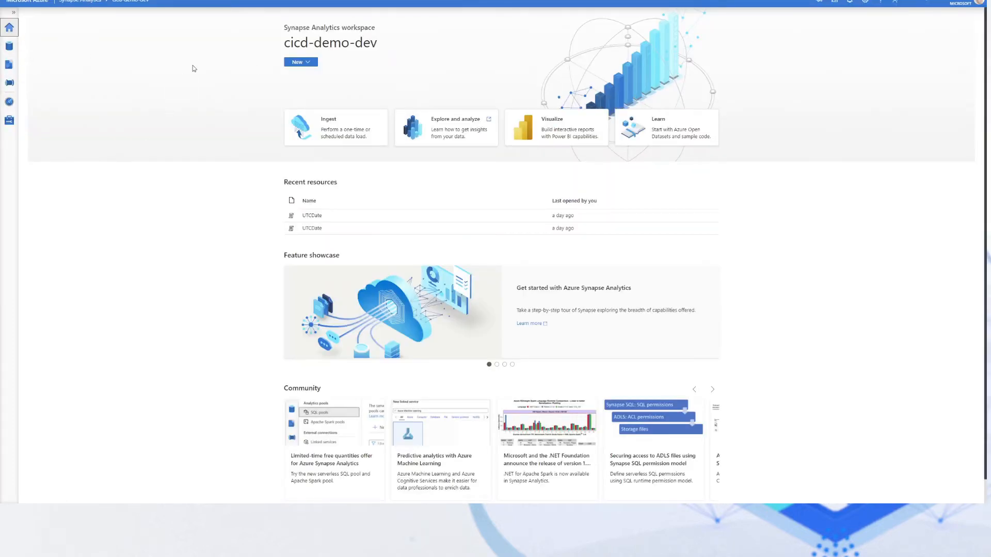
Review the dev workspace's Git settings: SynapseWorkspace repository, main collaboration and publish branches
click(9, 122)
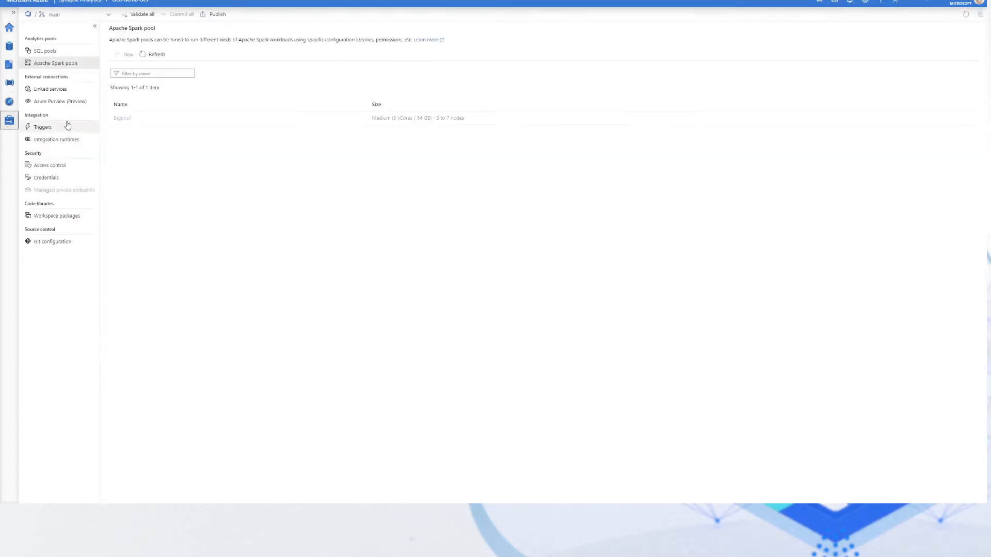
click(58, 242)
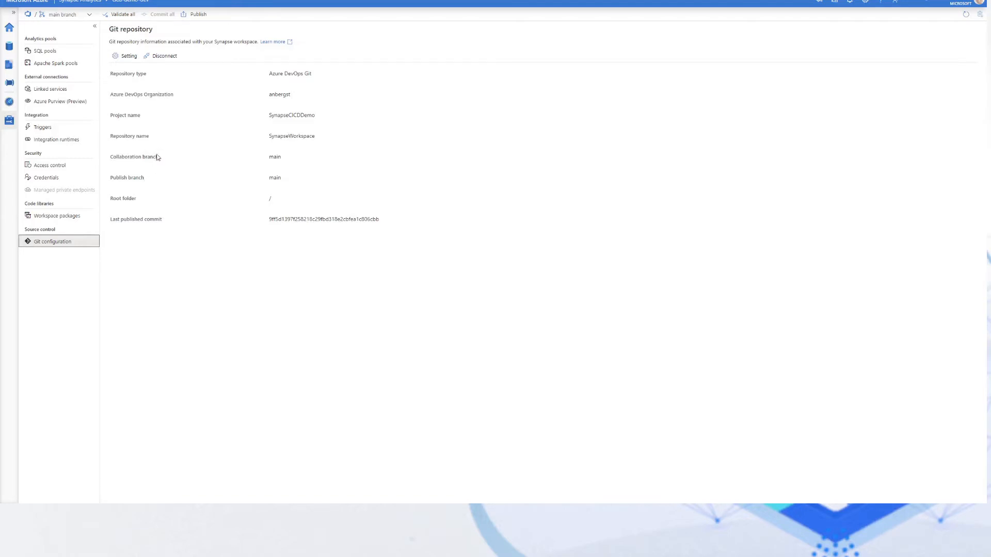
drag(111, 178, 167, 183)
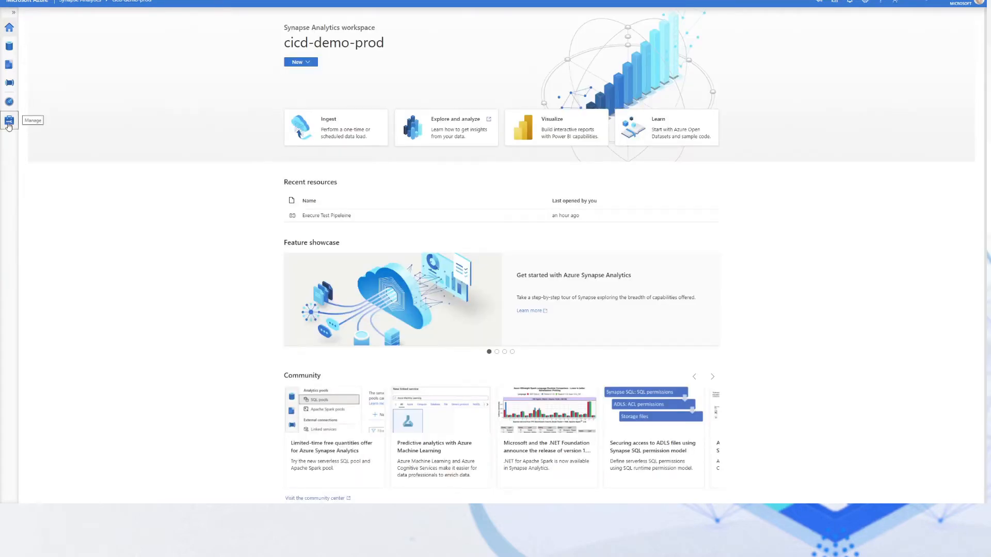
Open the prod workspace's empty Git configuration and begin configuring a repository
click(9, 119)
click(51, 243)
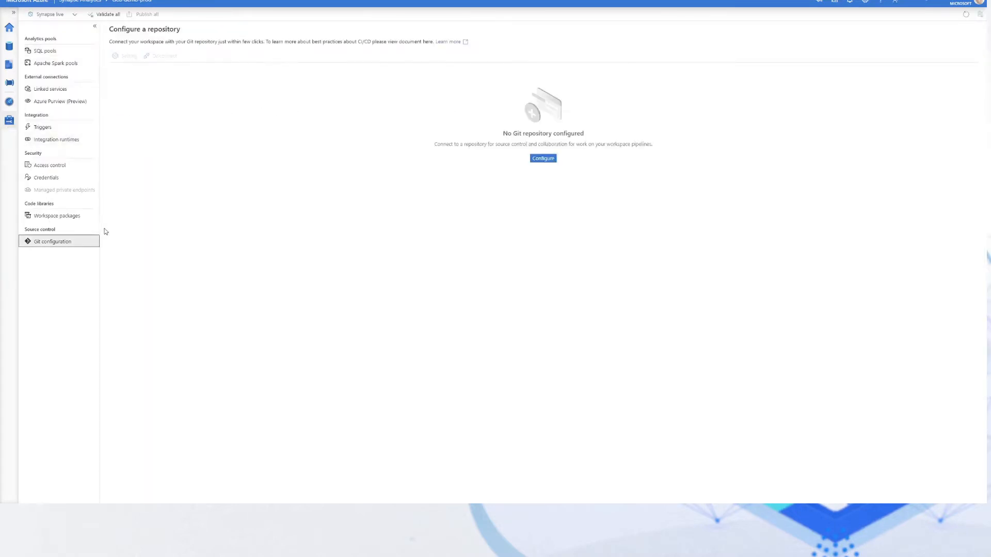
click(537, 159)
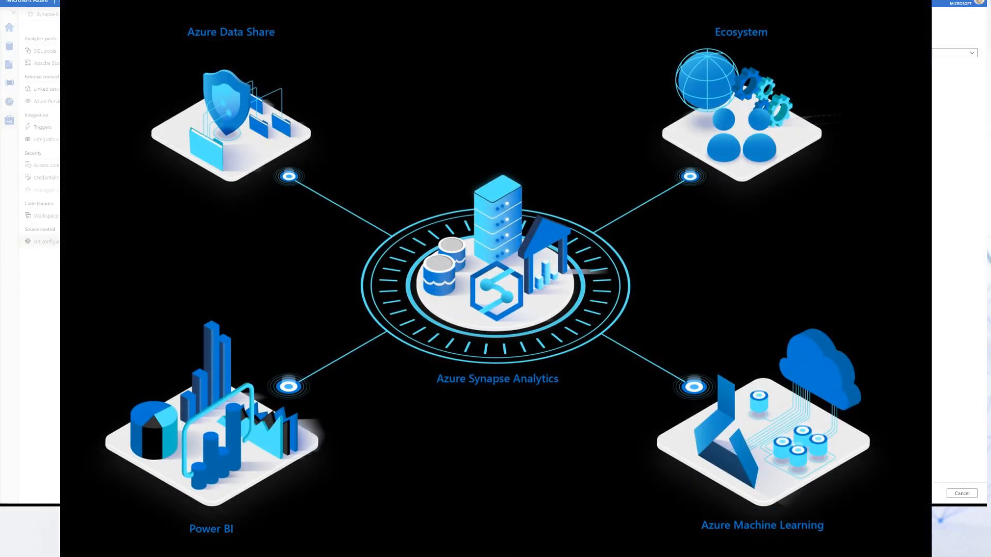
Set repository type to Azure DevOps Git and select the Azure Active Directory tenant and DevOps organization
click(836, 53)
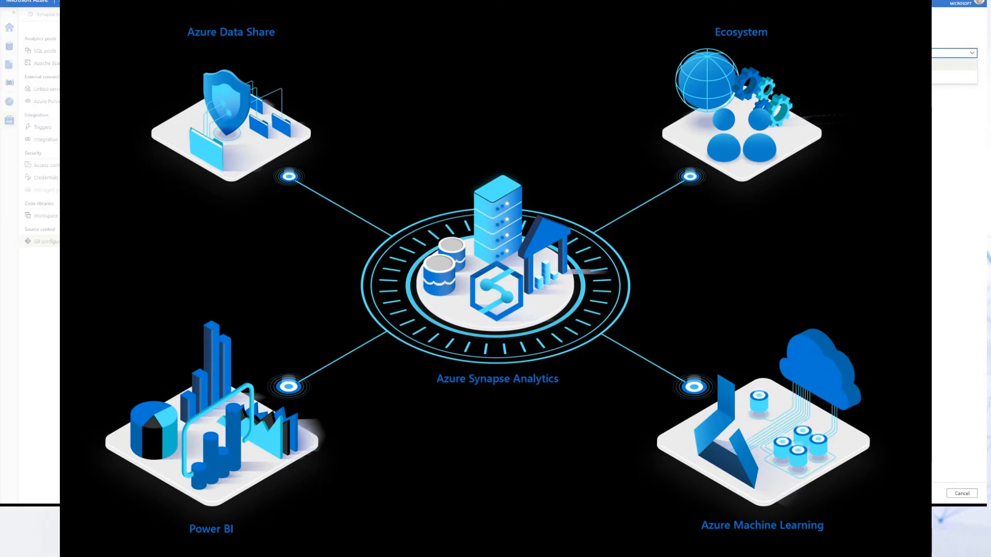
click(805, 65)
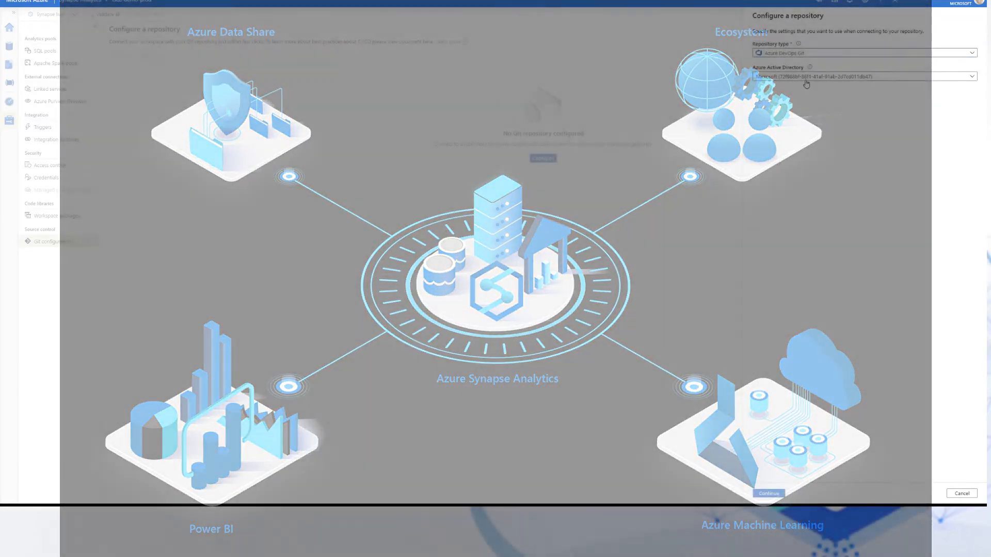
click(807, 80)
click(806, 81)
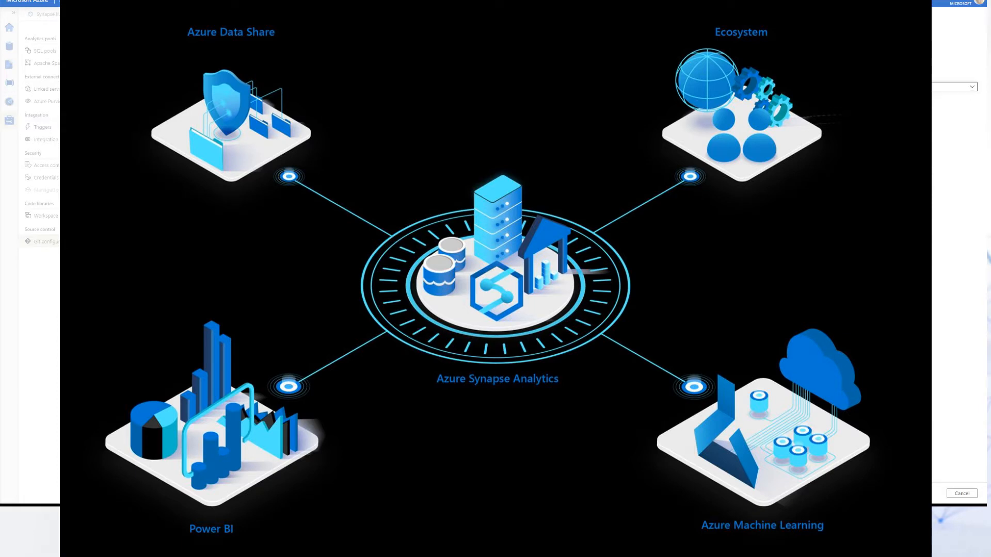
click(807, 87)
click(807, 109)
click(807, 86)
click(806, 112)
click(826, 110)
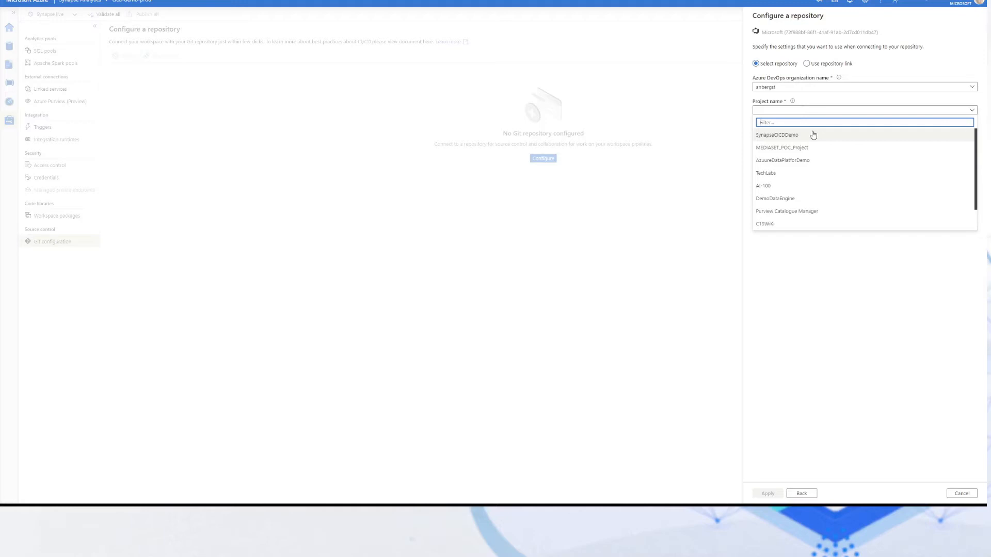
Choose project SynapseCICDDemo, repository SynapseWorkspace and publish branch main, then cancel the setup
click(787, 137)
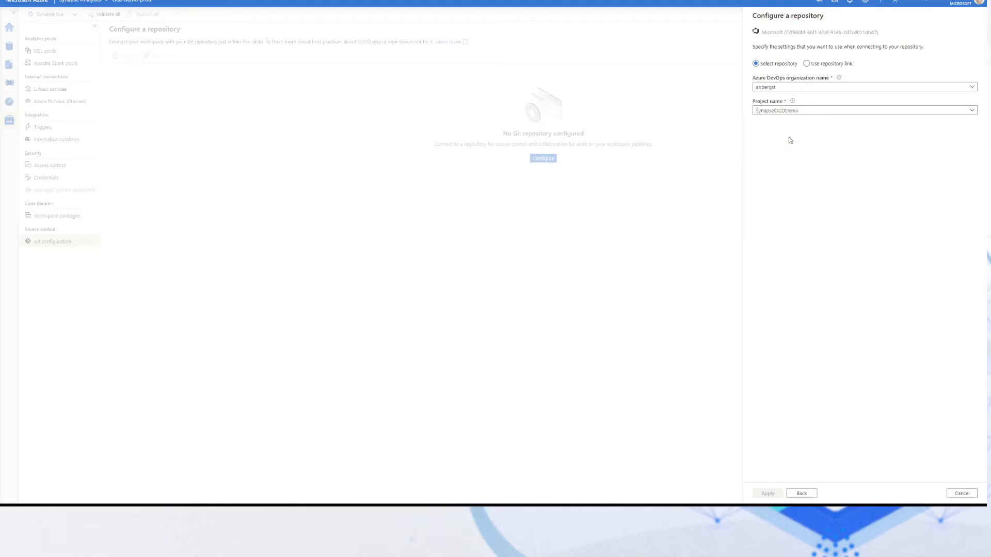
click(781, 136)
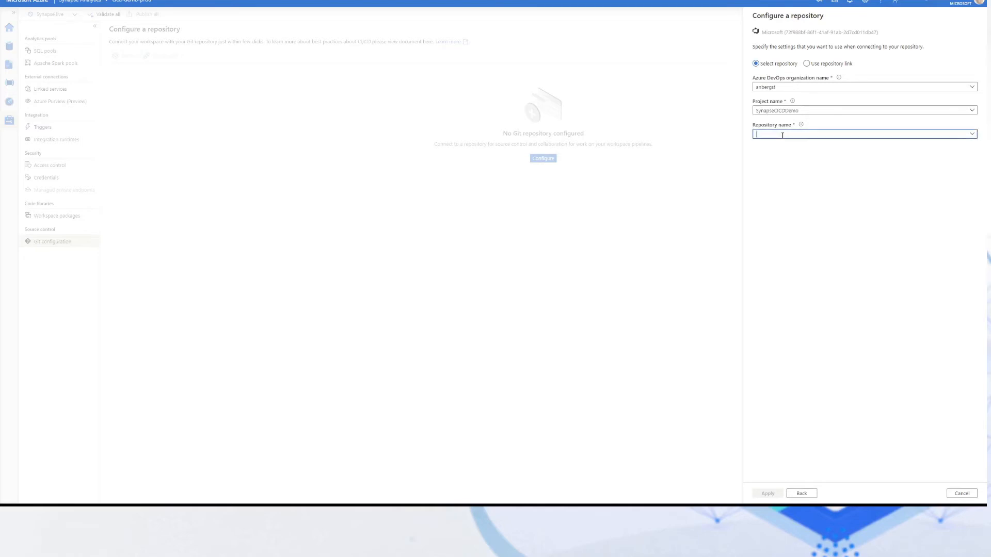
click(971, 134)
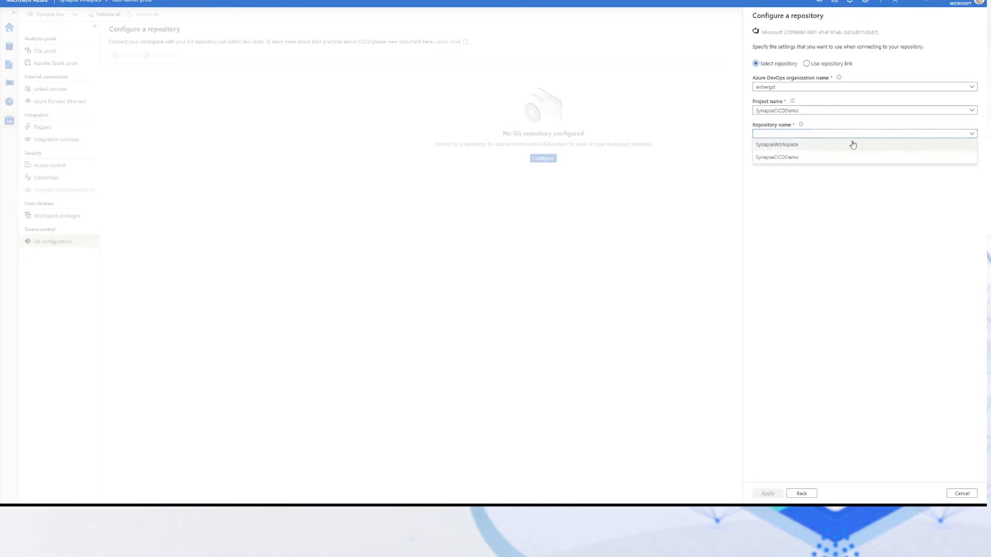
click(814, 148)
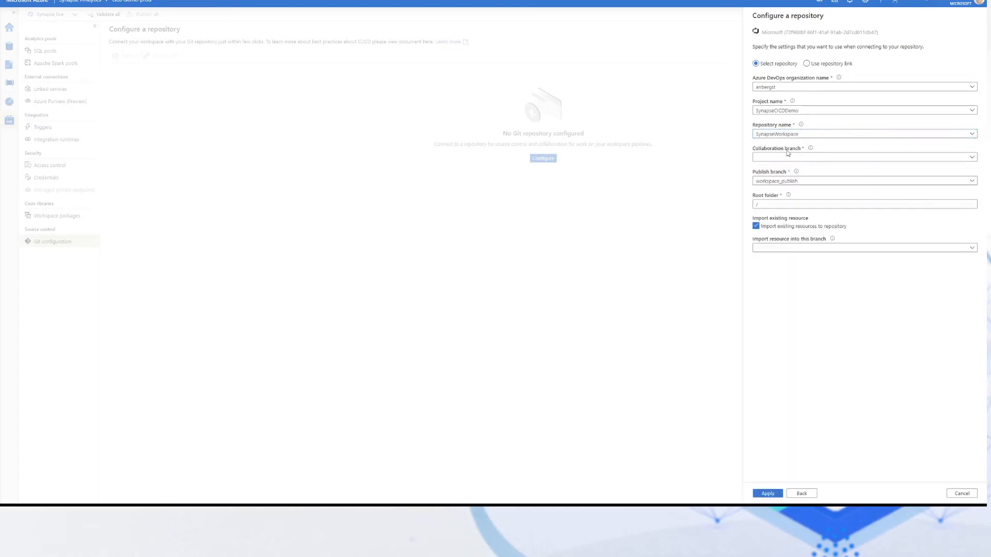
mouse_move(788, 200)
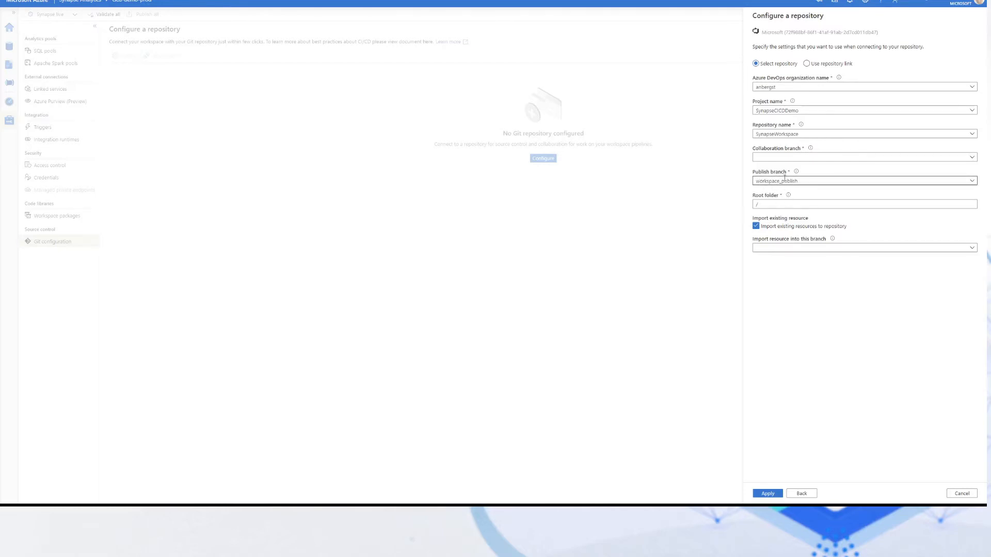
click(971, 181)
click(781, 205)
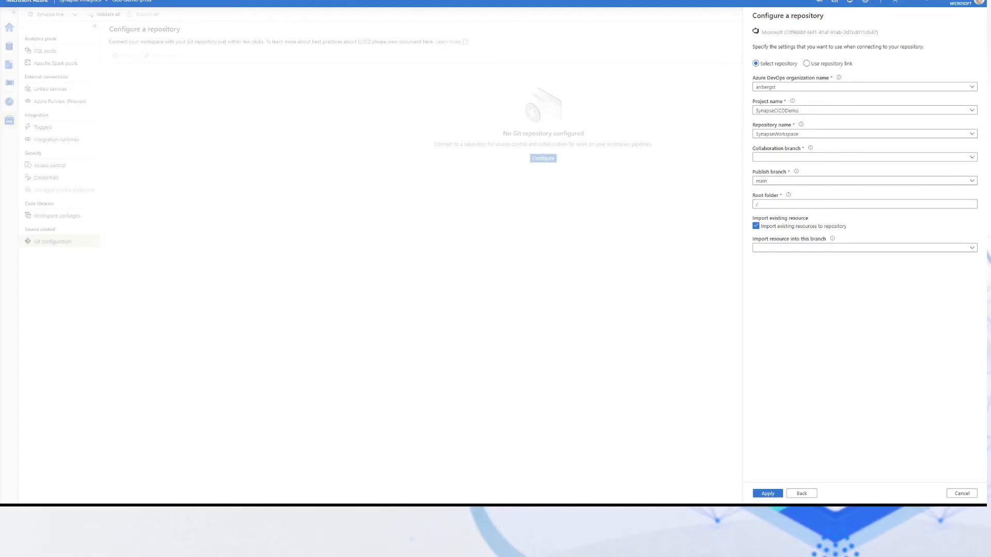
click(968, 494)
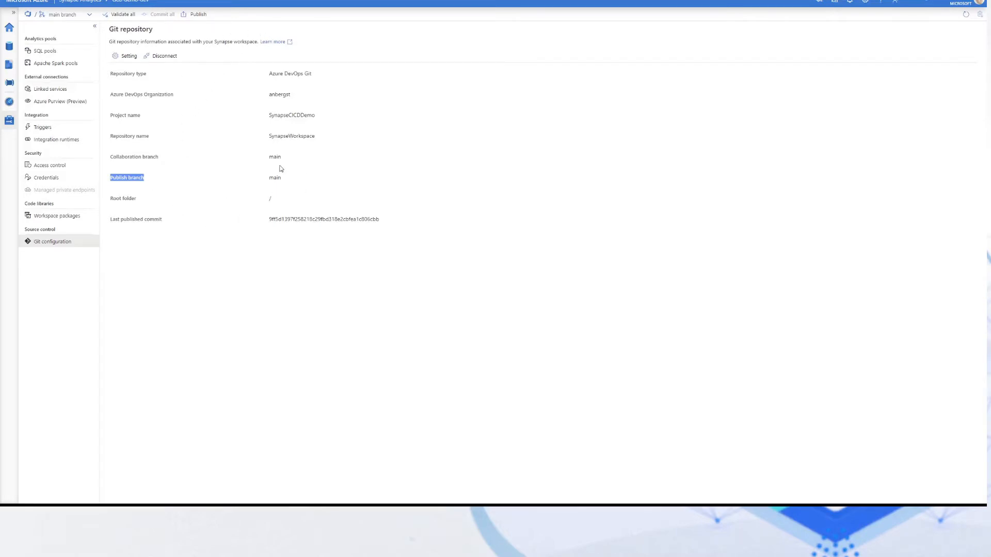
Switch to Azure DevOps to view the SynapseWorkspace repository's files on main
click(183, 505)
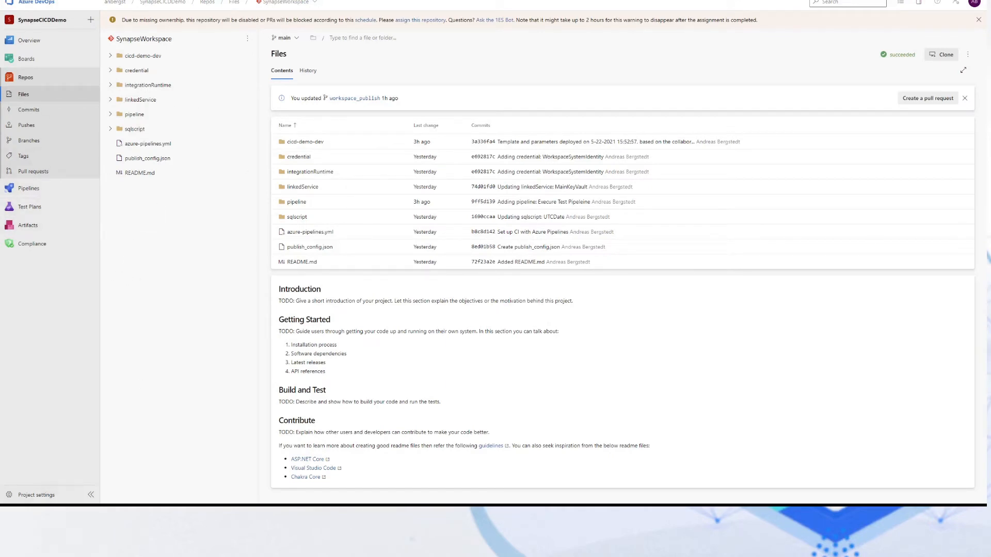
Show the project's service connections, including cicddemo_sc, from Project settings
click(43, 498)
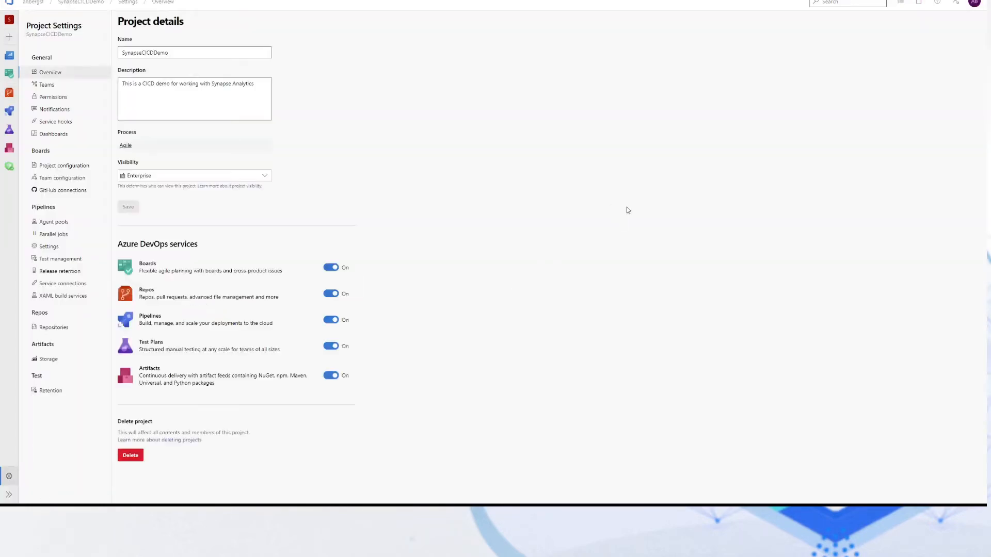
click(60, 283)
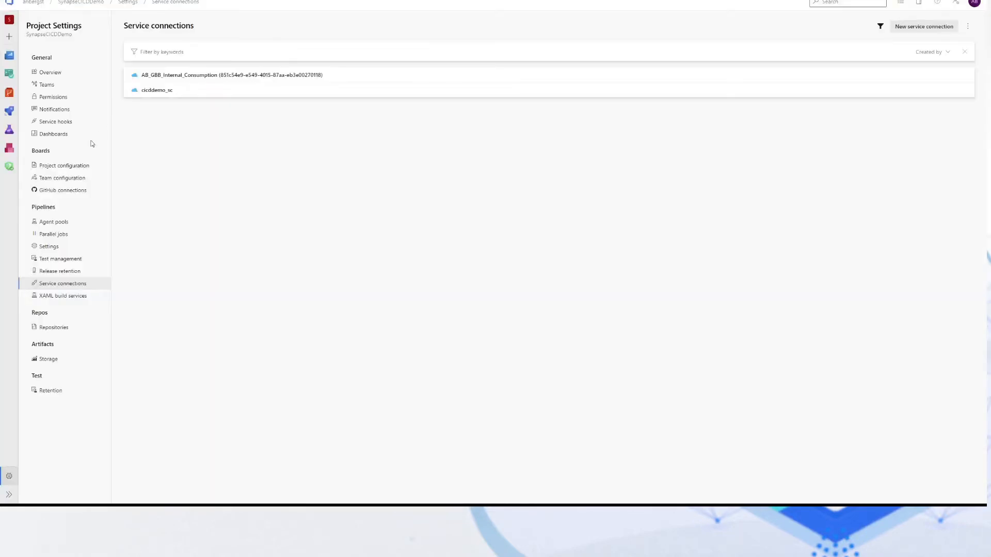
Switch to the Azure portal overview of the cicd-demo-prod Synapse workspace in CICDDemoRG
click(6, 57)
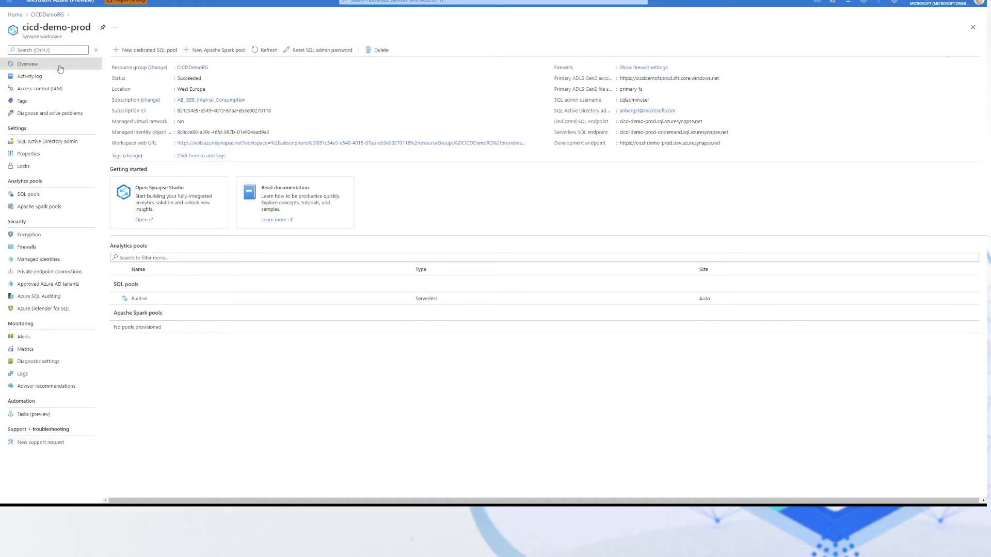
List the Access control (IAM) role assignments on the cicd-demo-prod workspace
click(57, 89)
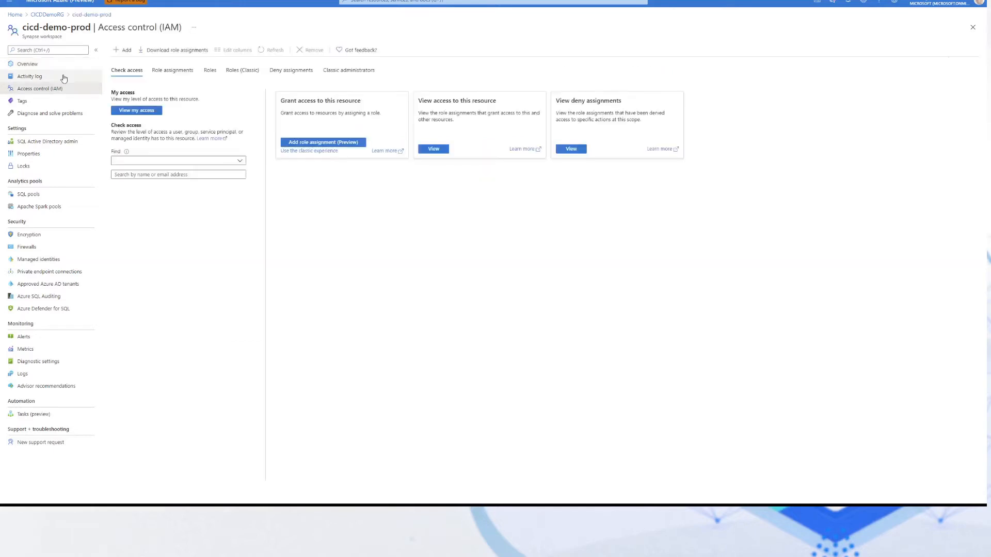
click(172, 70)
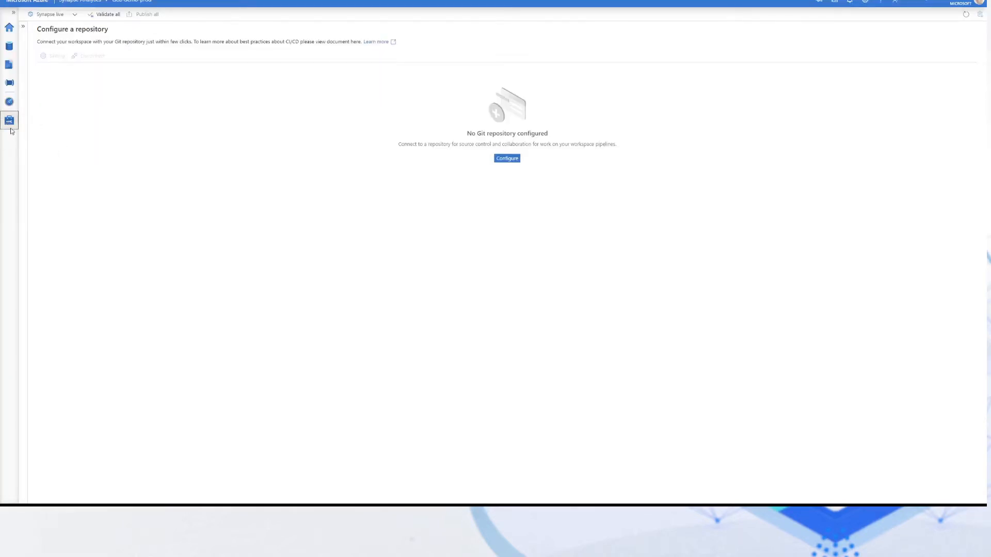
Open Access control under Security in the Manage hub to list workspace role assignments
click(9, 102)
click(9, 120)
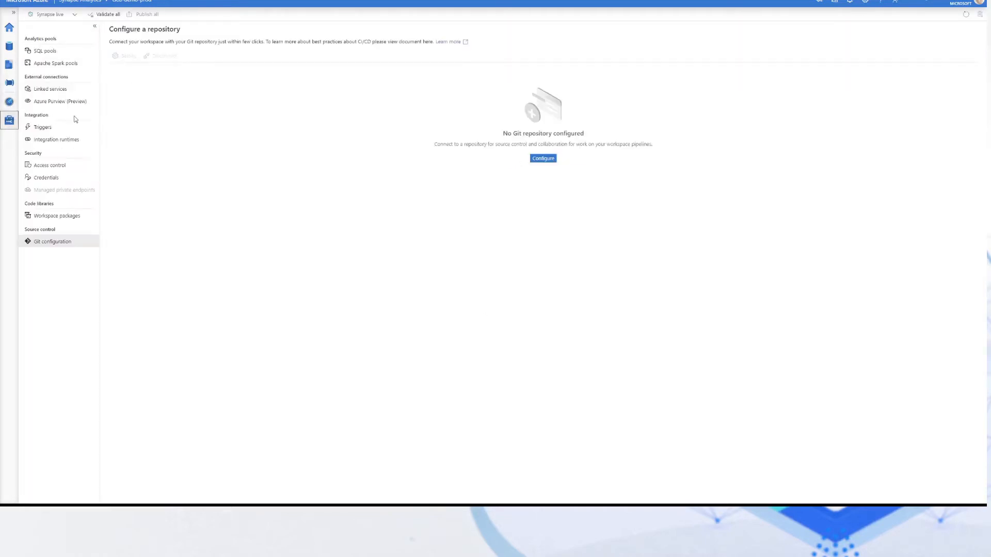
click(54, 166)
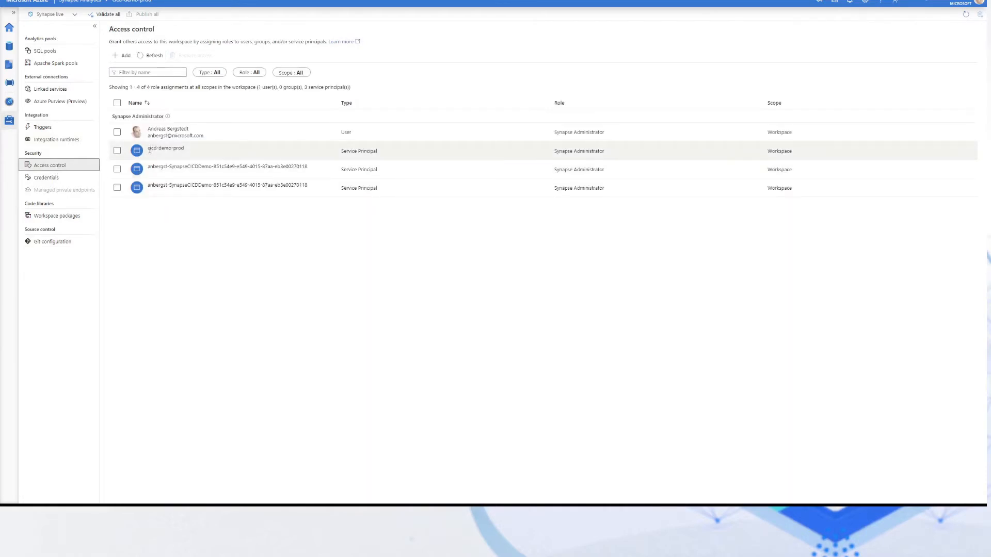
Review the Access control assignments, highlighting the cicd-demo-prod and other service principal names
drag(149, 149, 203, 150)
click(213, 149)
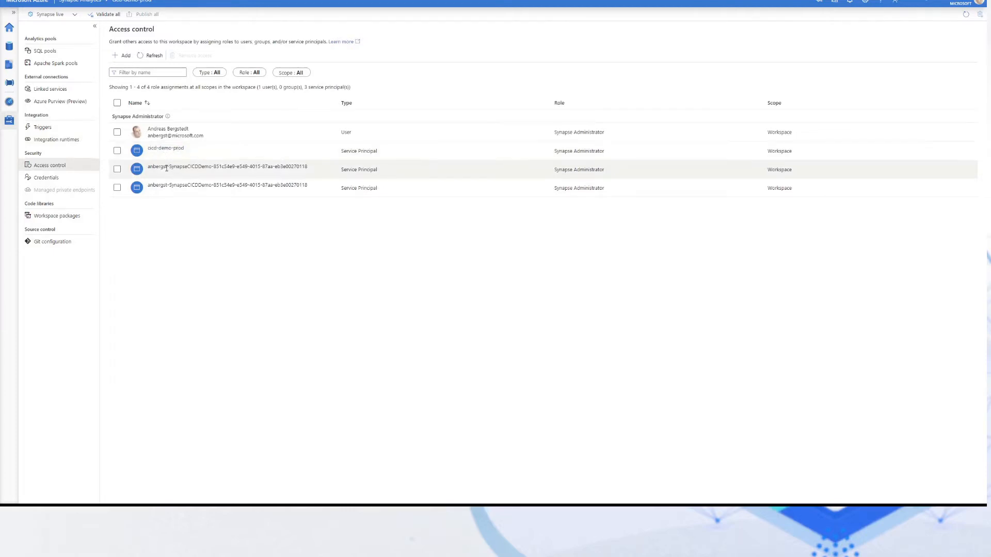
drag(152, 167, 190, 177)
click(313, 168)
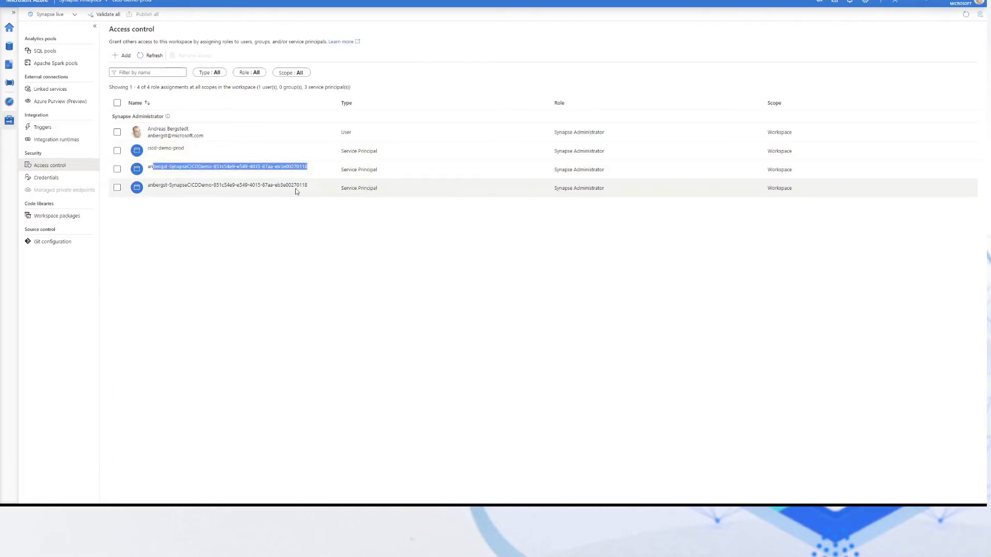
drag(316, 188, 151, 190)
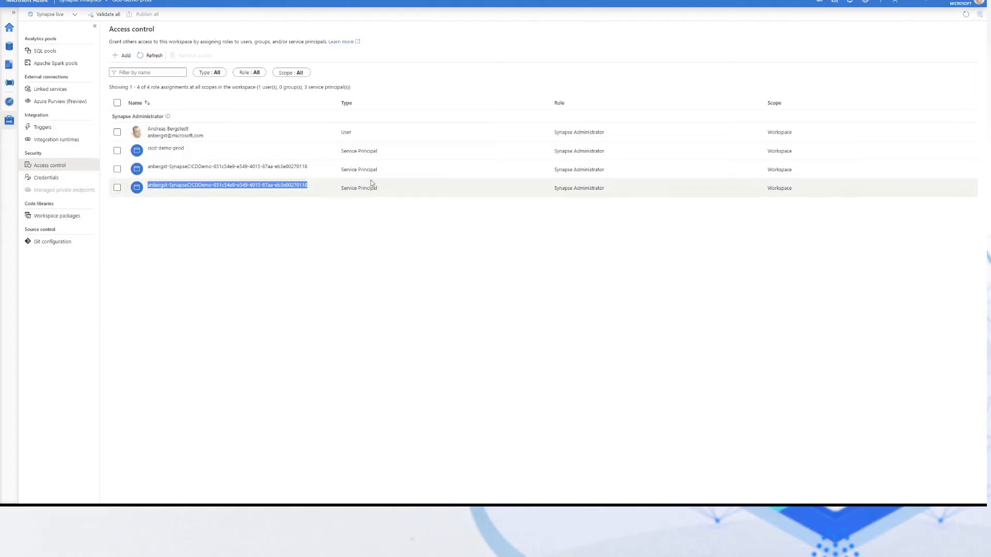
click(532, 239)
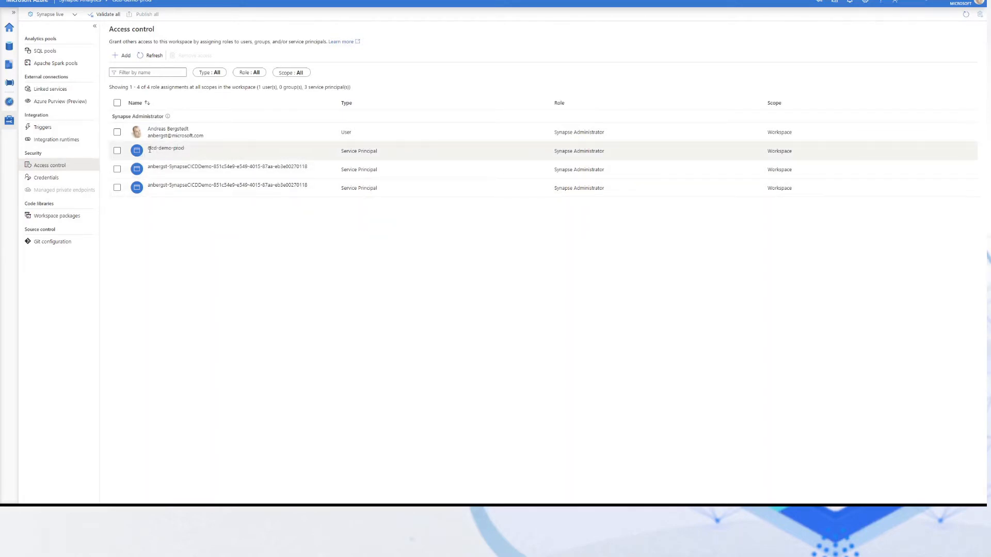
drag(148, 150, 185, 149)
click(203, 155)
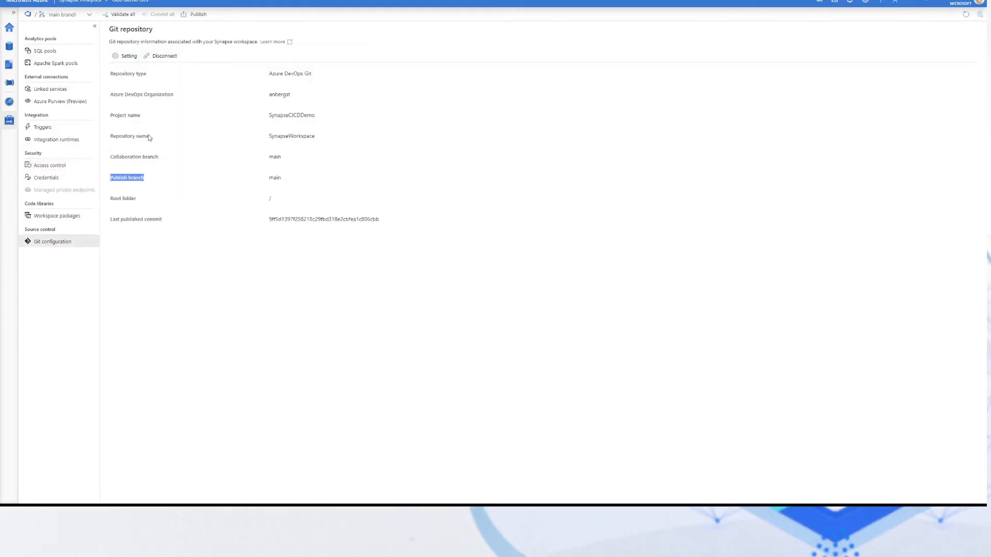
Clear the highlight on the Publish branch label in Git configuration
click(508, 222)
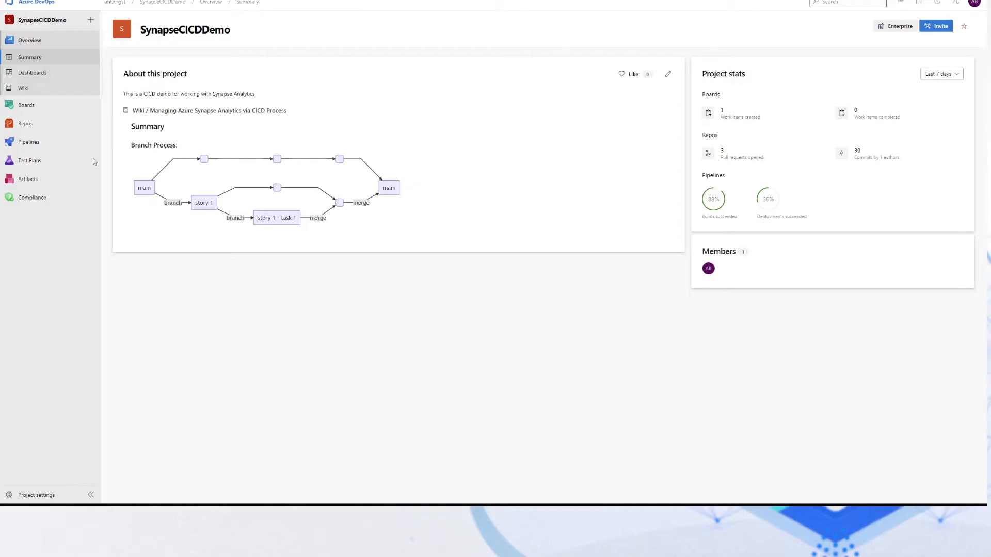
Open user story 9, Create New Control Pipeline, from Boards work items
click(25, 106)
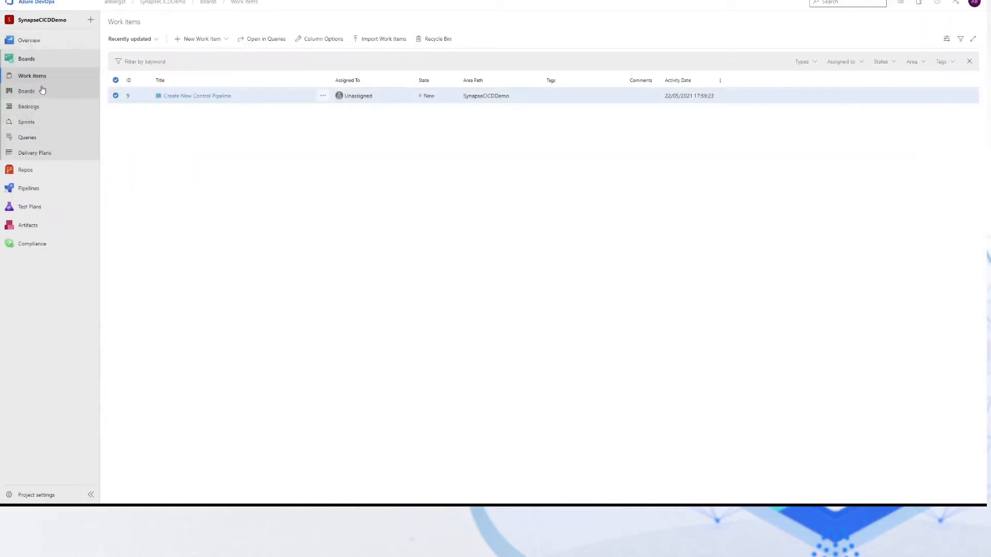
click(215, 97)
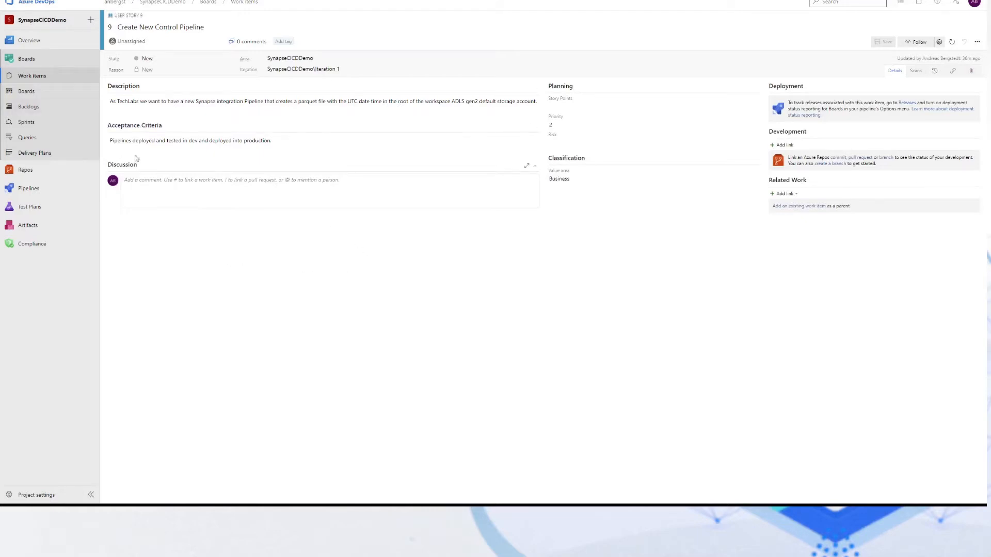
Walk through user story 9's description and acceptance criteria, highlighting key phrases without editing
drag(116, 102, 145, 102)
click(166, 102)
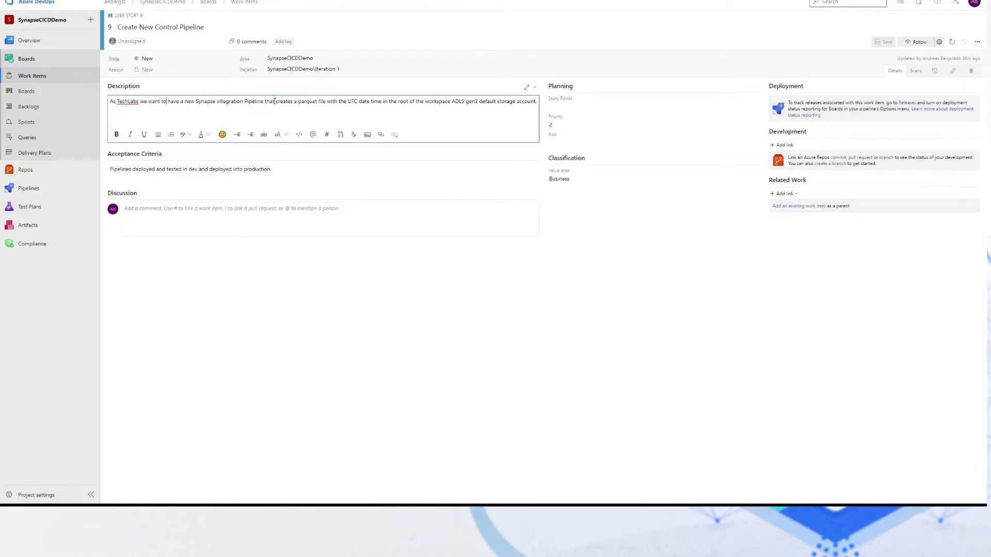
drag(278, 102, 432, 104)
click(433, 103)
click(467, 119)
drag(273, 172, 110, 143)
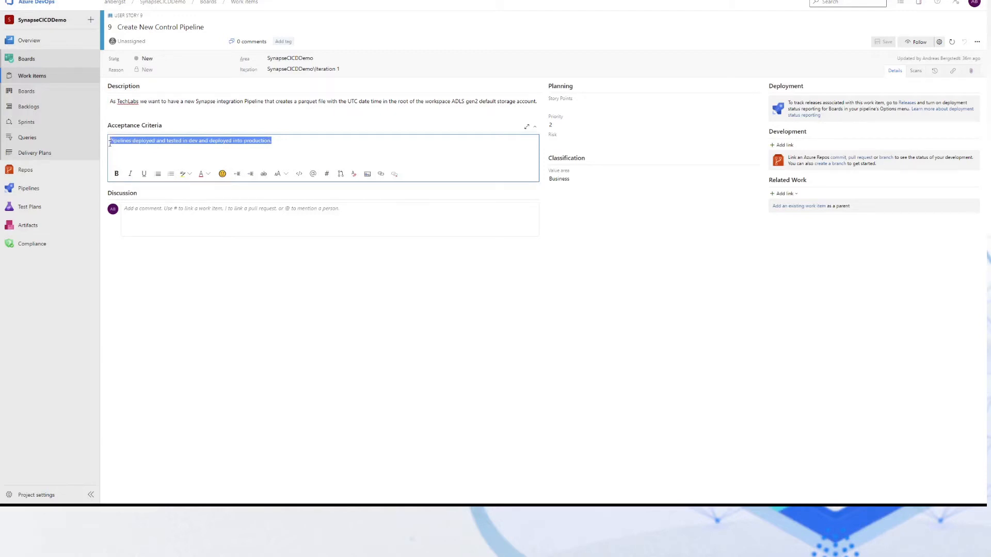
drag(110, 143, 308, 142)
click(309, 101)
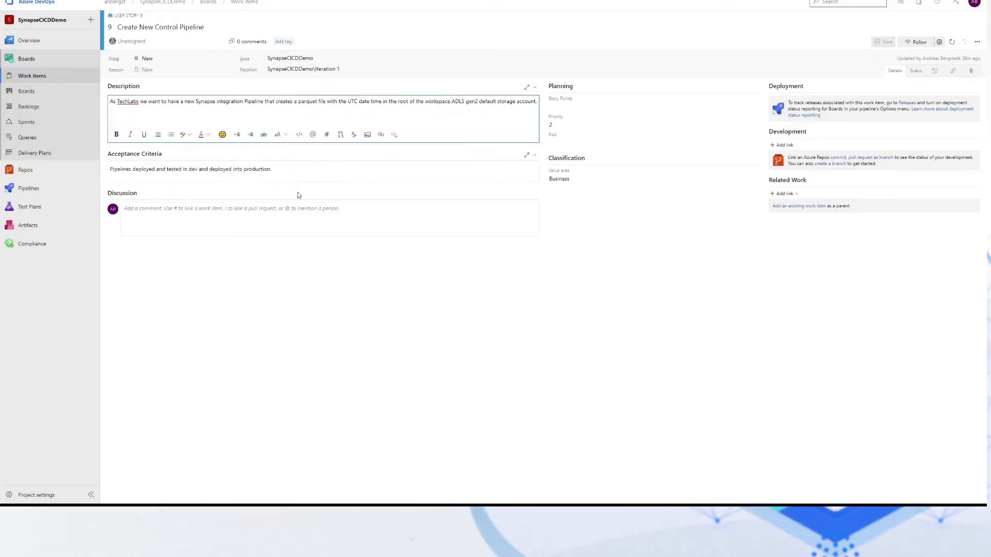
click(344, 246)
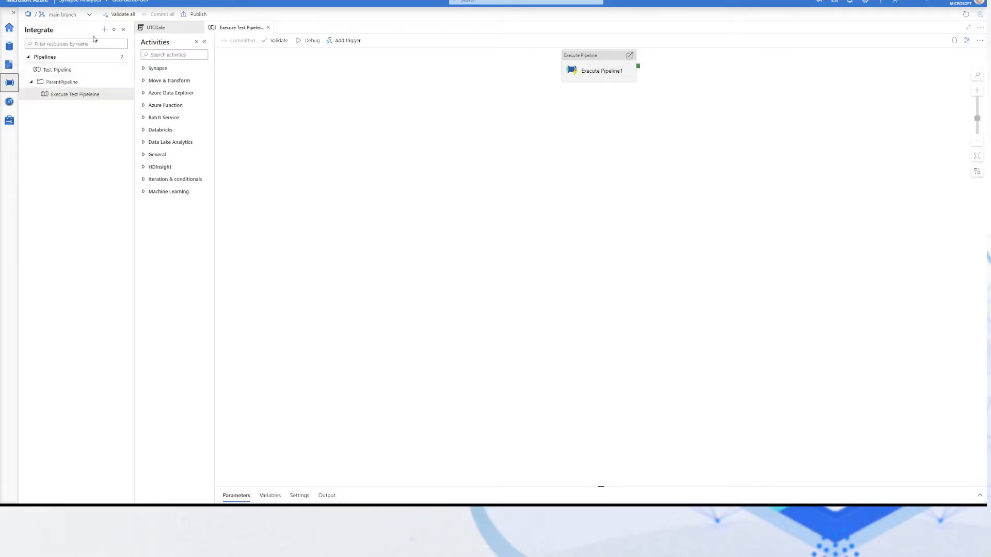
Start a new working branch named with the user's alias and copy the user story title
click(89, 15)
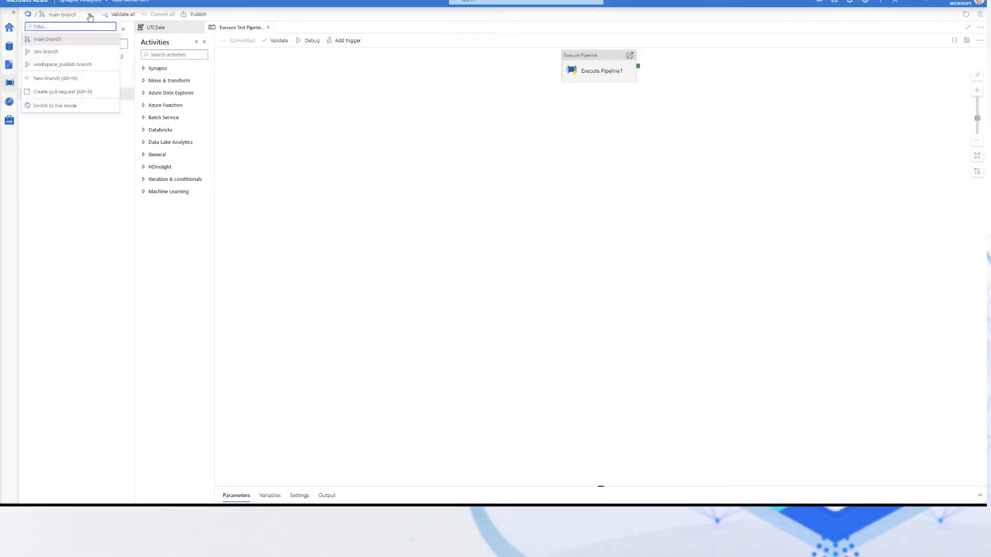
click(70, 78)
text(anbergst)
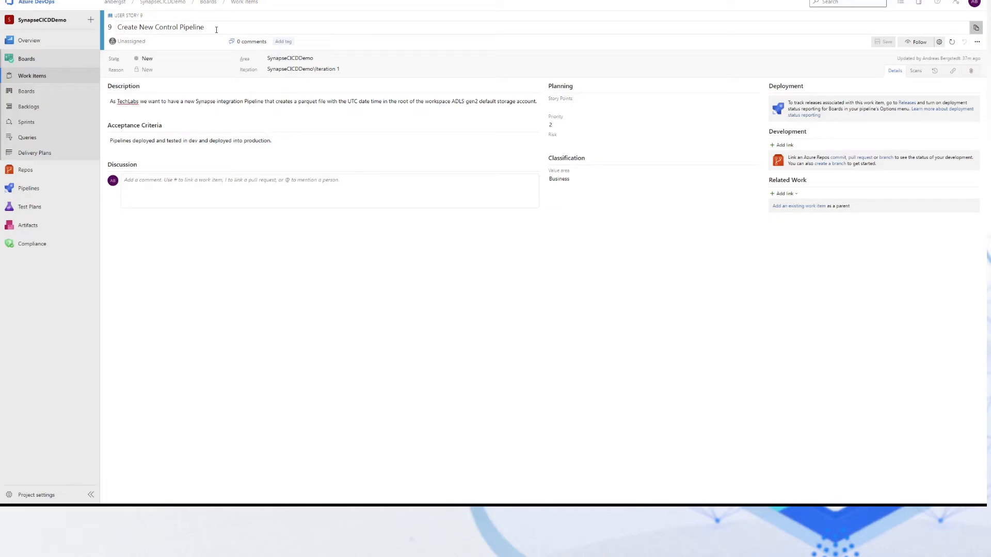
drag(216, 29, 85, 32)
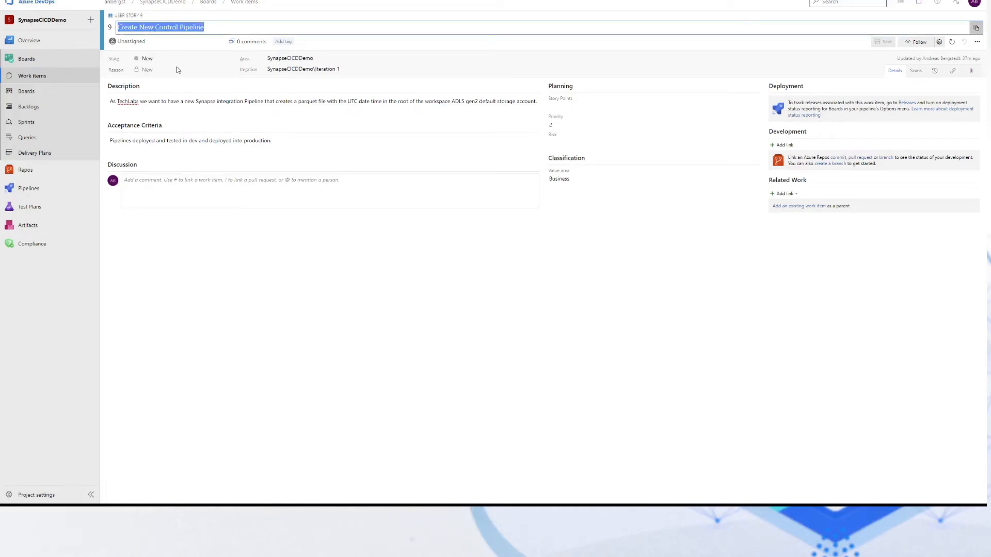
click(401, 302)
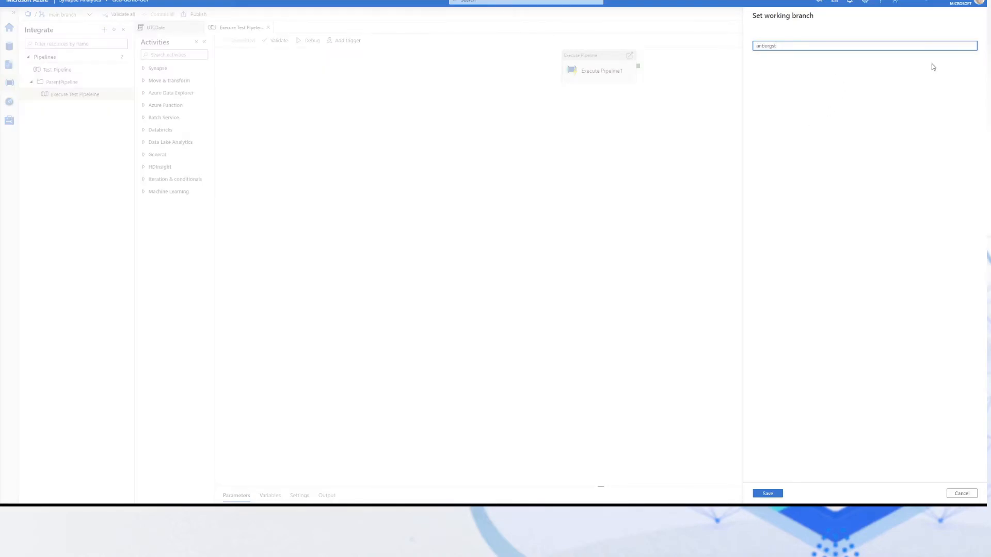
Append the pasted title as CreateNewControlPipeline, without spaces, to the branch name and save it
text(-Create New Control Pipeline)
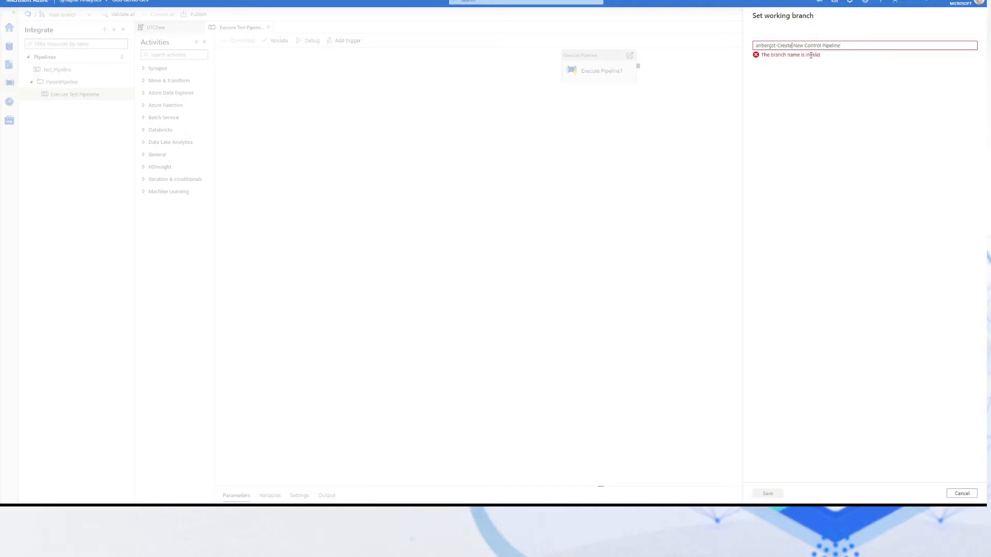
key(Delete)
key(BackSpace)
text(w)
key(Delete)
key(BackSpace)
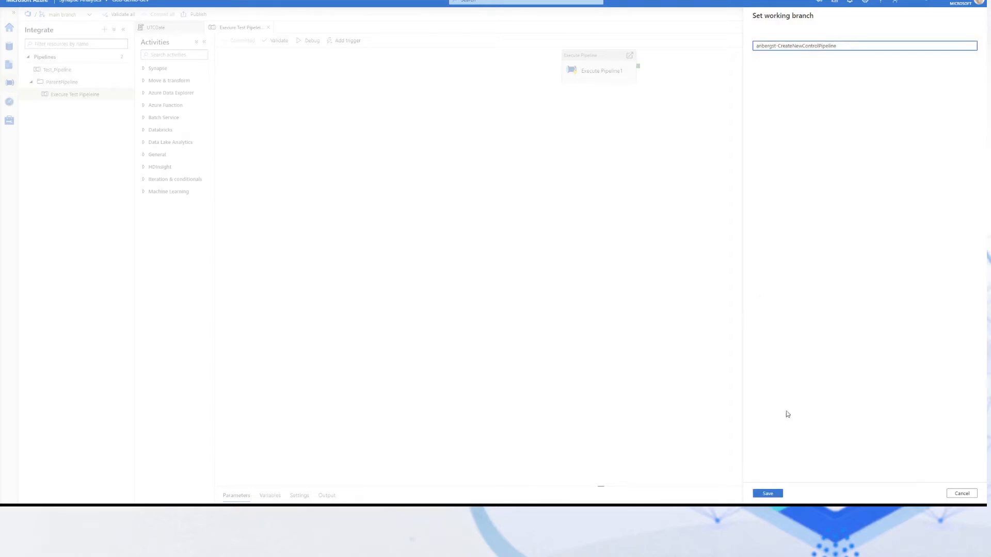
click(766, 494)
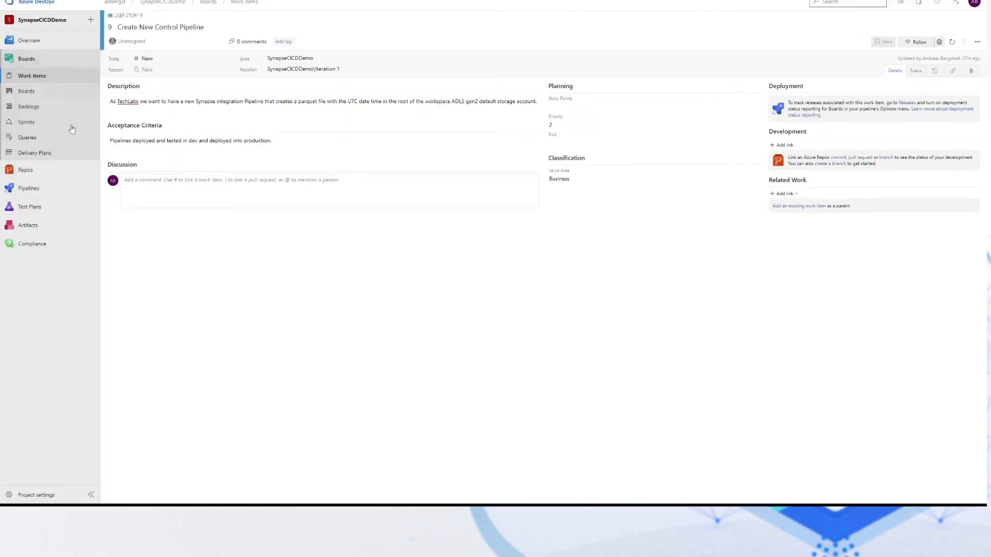
Check in Repos Branches that the CreateNewControlPipeline branch is level with main
click(53, 170)
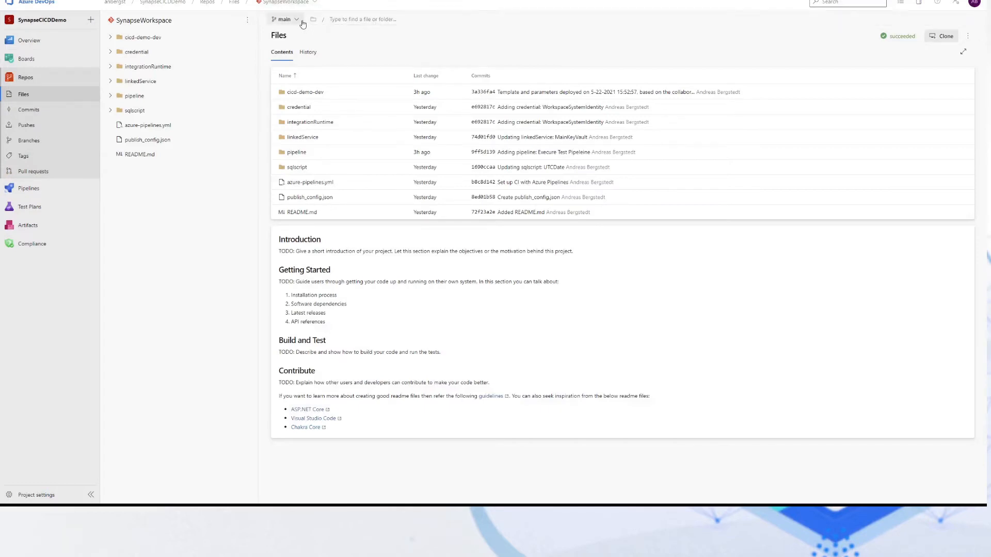
click(284, 19)
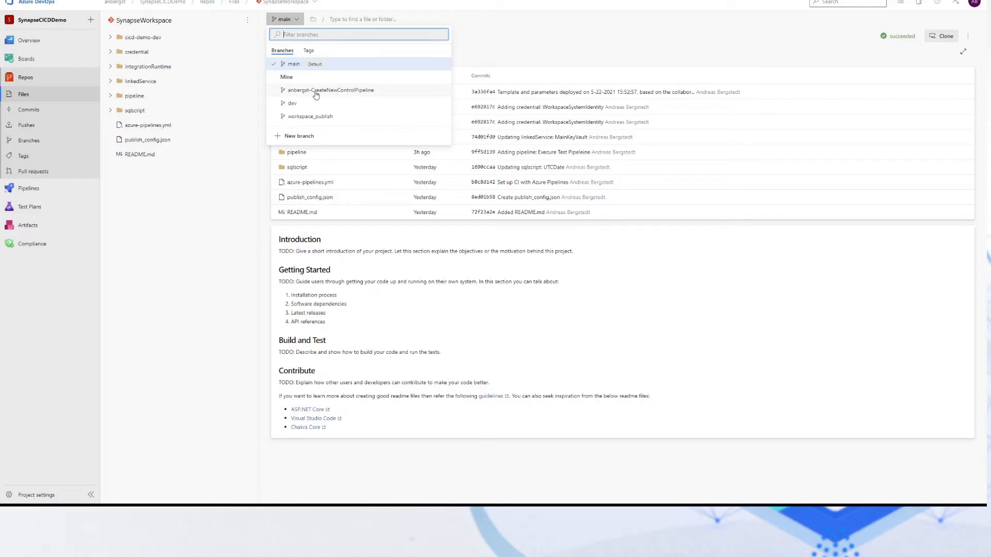
click(46, 146)
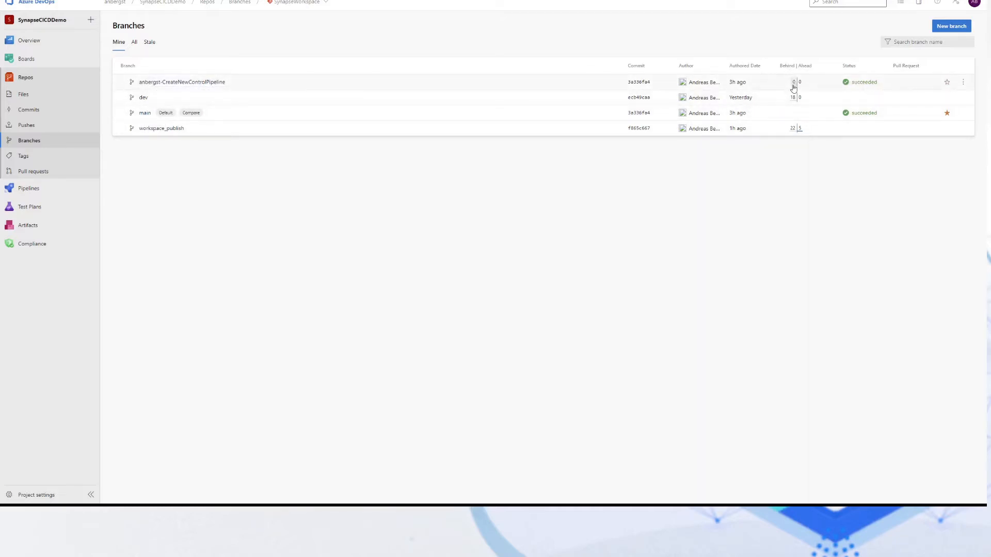
mouse_move(794, 87)
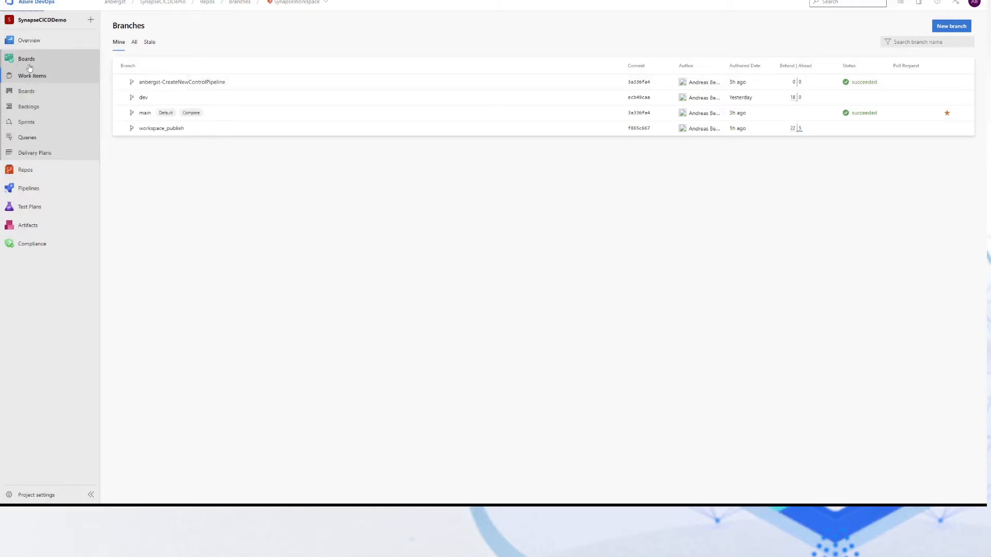
Reopen the Create New Control Pipeline work item and highlight its description up to UTC date
click(30, 75)
click(195, 97)
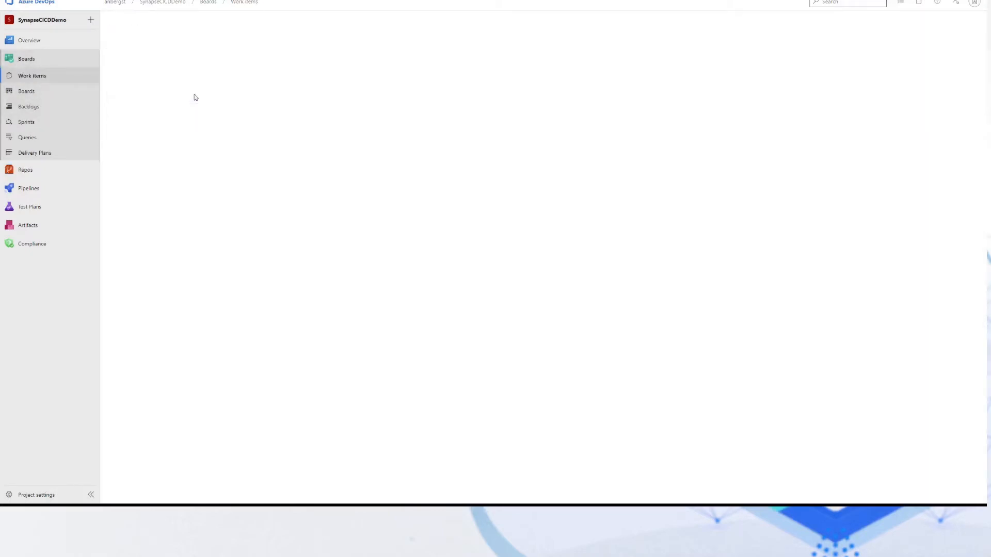
click(119, 128)
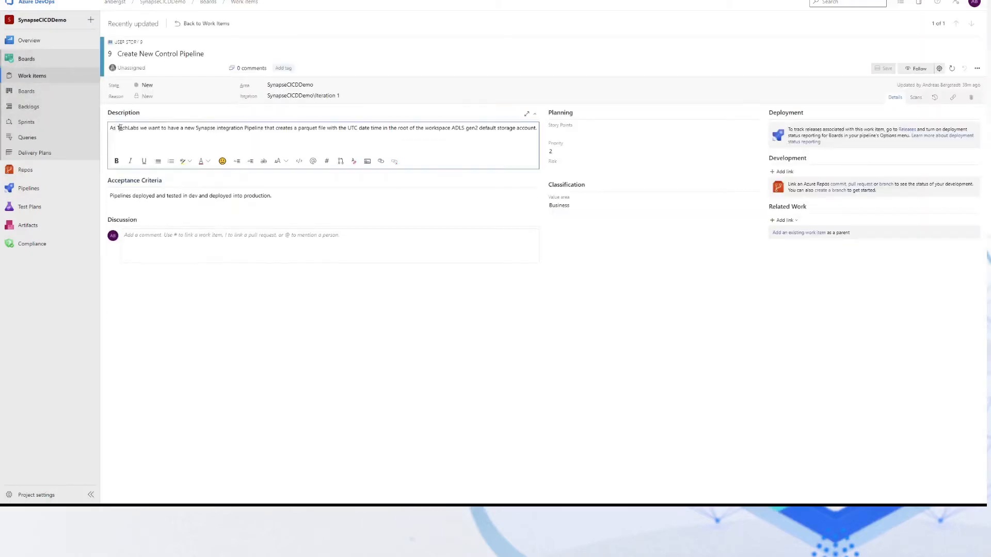
drag(120, 128, 437, 140)
click(449, 128)
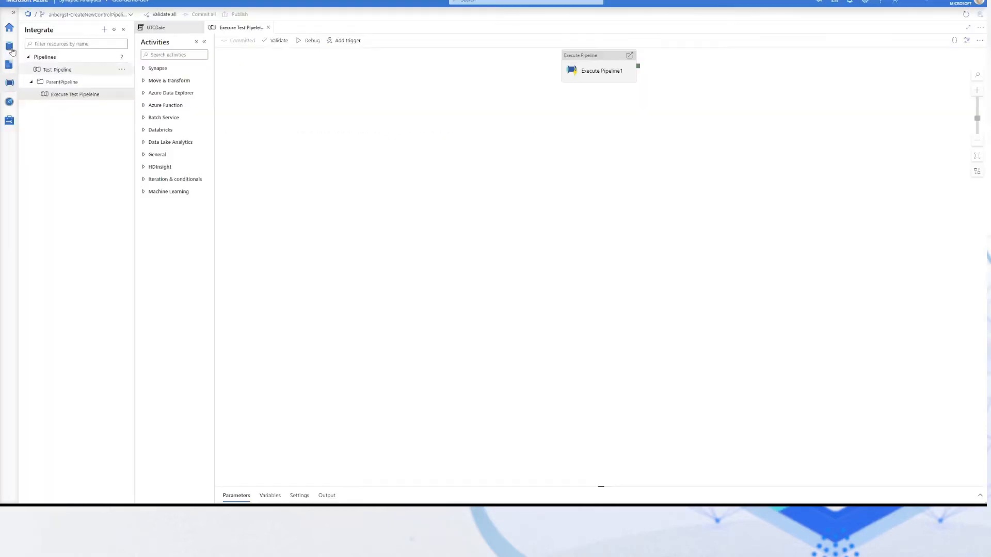
Run the UTCDate script's GETUTCDATE() query, then go to the Integrate pipelines list
click(7, 71)
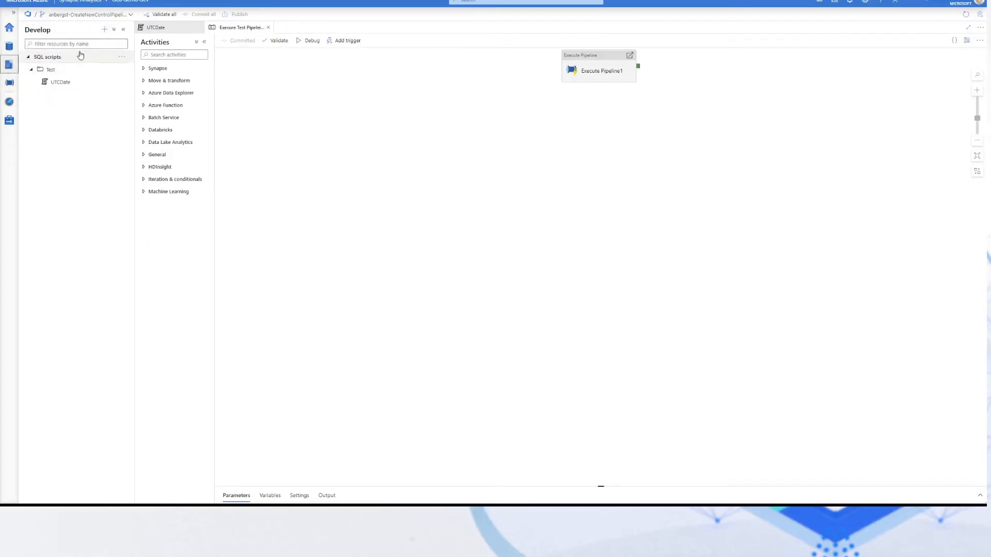
click(90, 86)
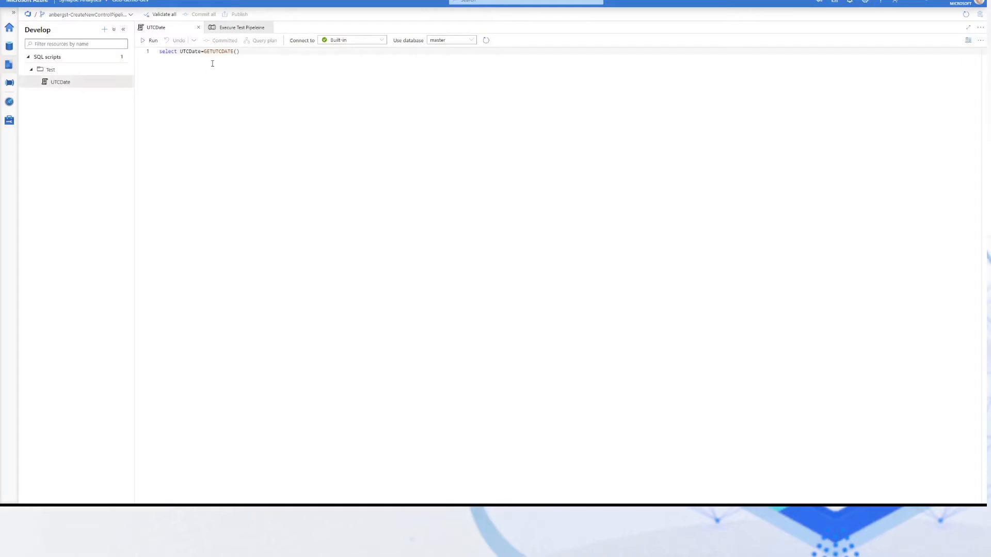
drag(261, 55, 137, 58)
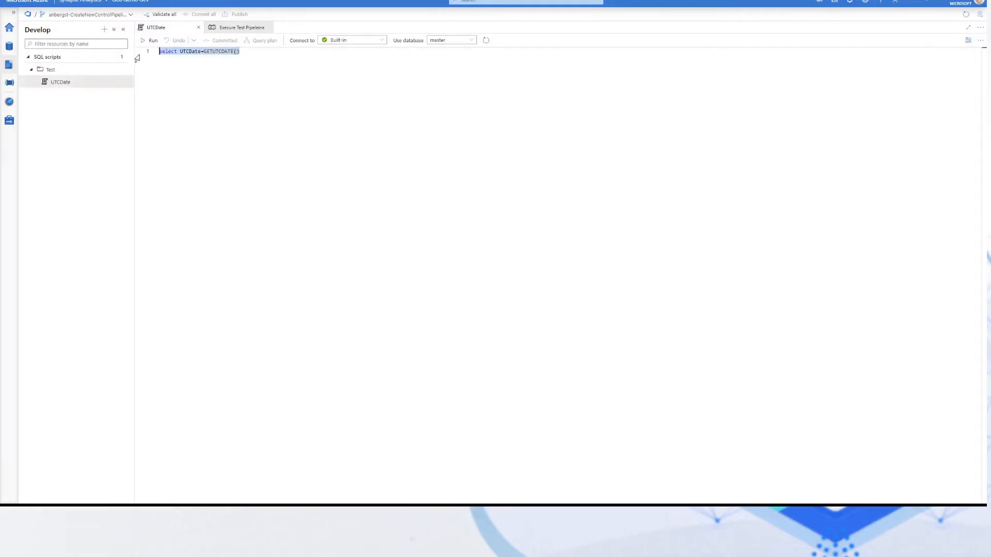
click(151, 40)
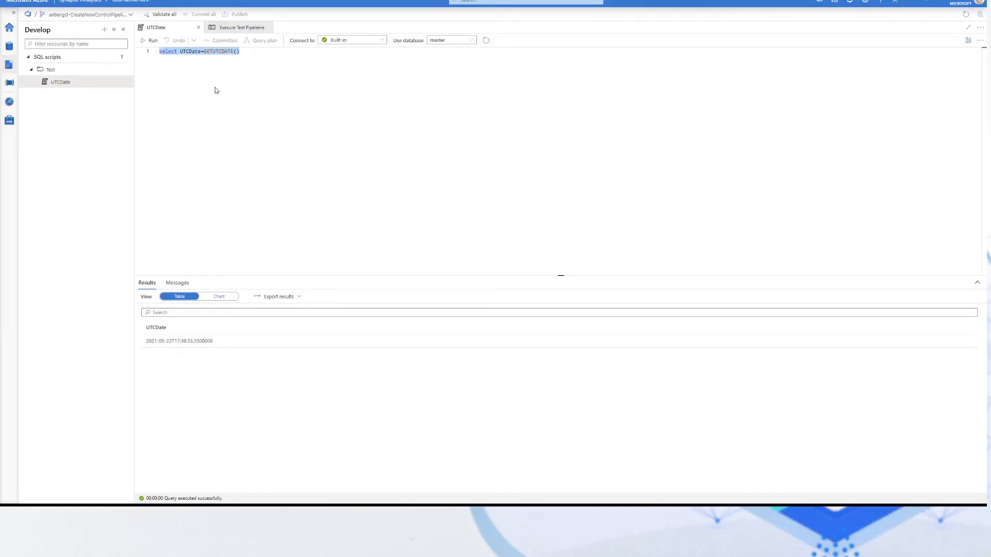
click(265, 57)
drag(265, 57, 157, 54)
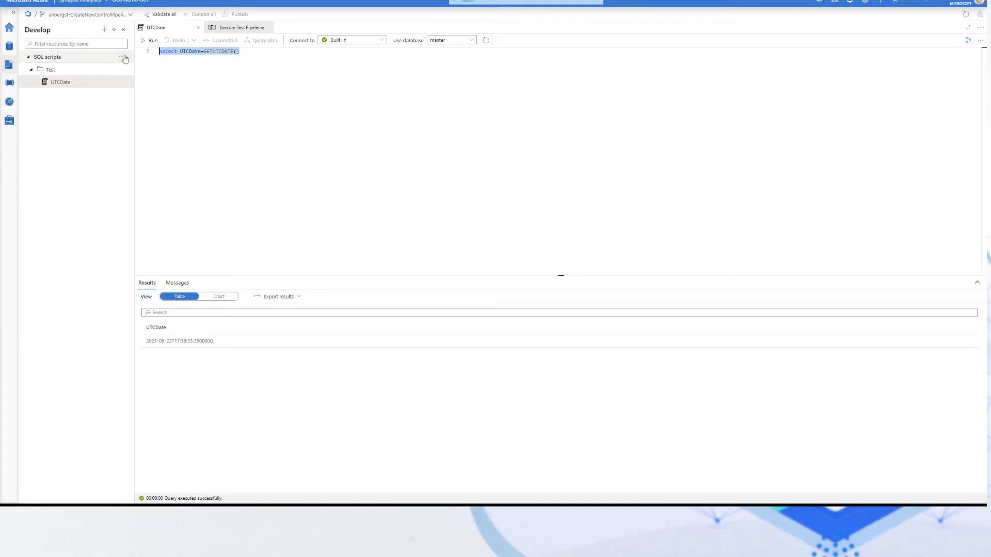
click(9, 82)
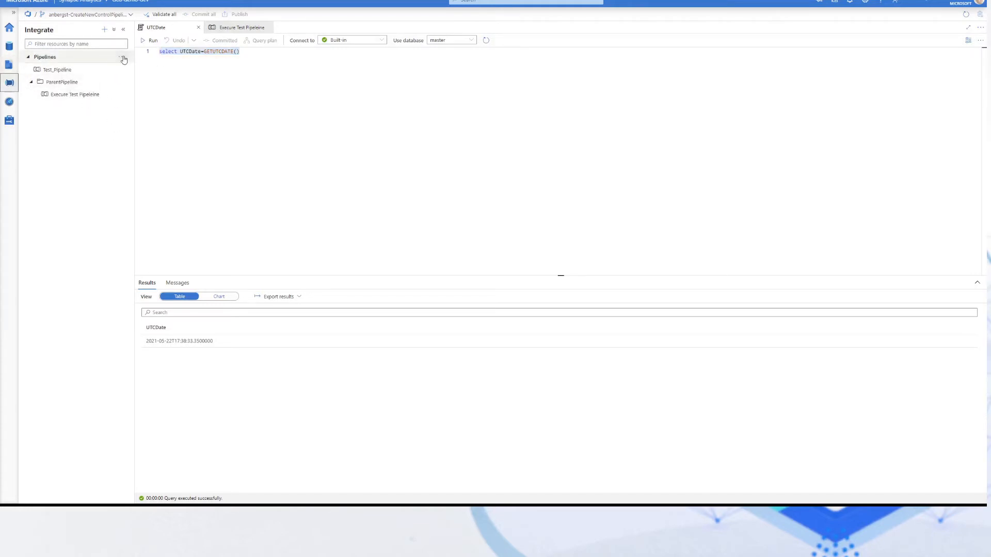
Create a pipeline named Create UTC Date File and drop a Copy data activity onto it
click(122, 60)
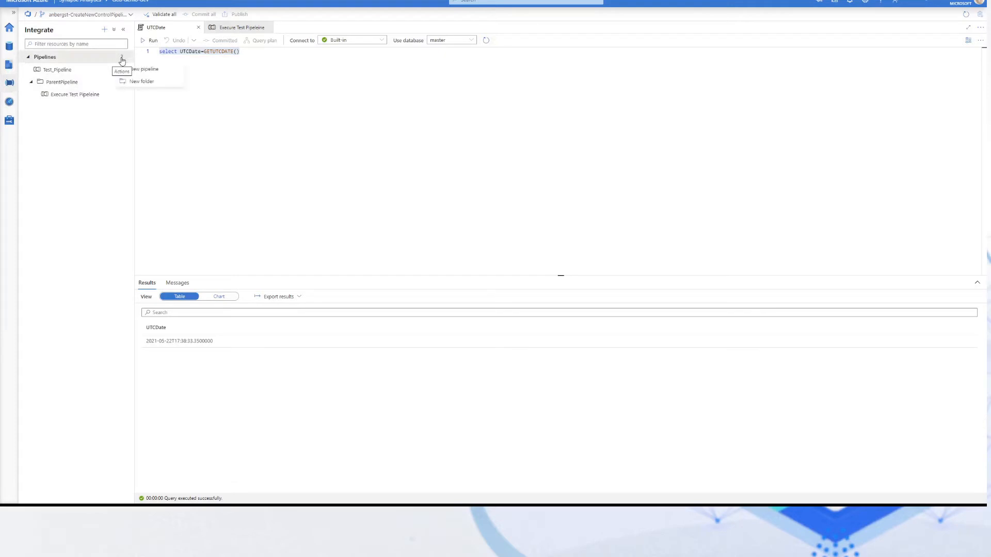
click(159, 71)
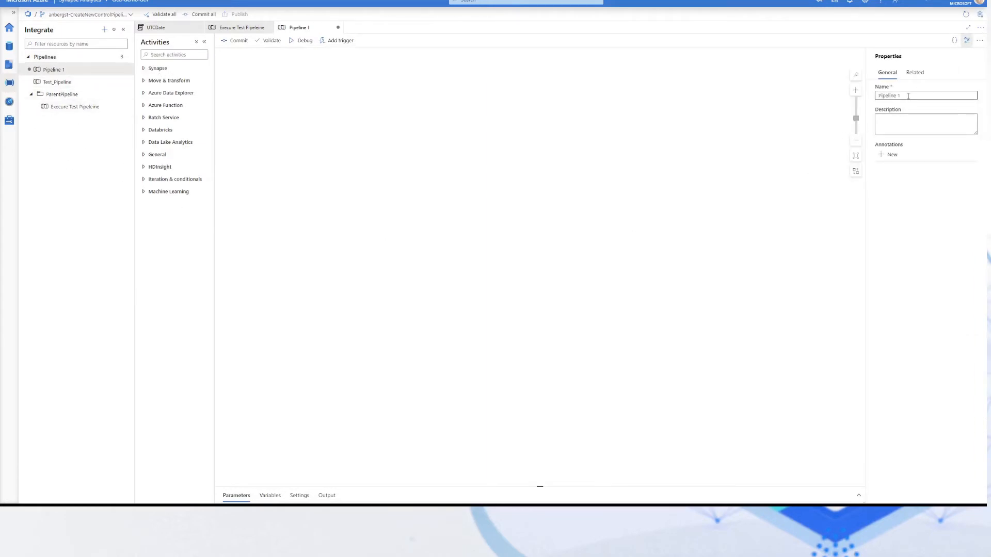
drag(906, 96, 849, 97)
scroll(850, 97, up, 3)
drag(909, 97, 719, 210)
click(921, 95)
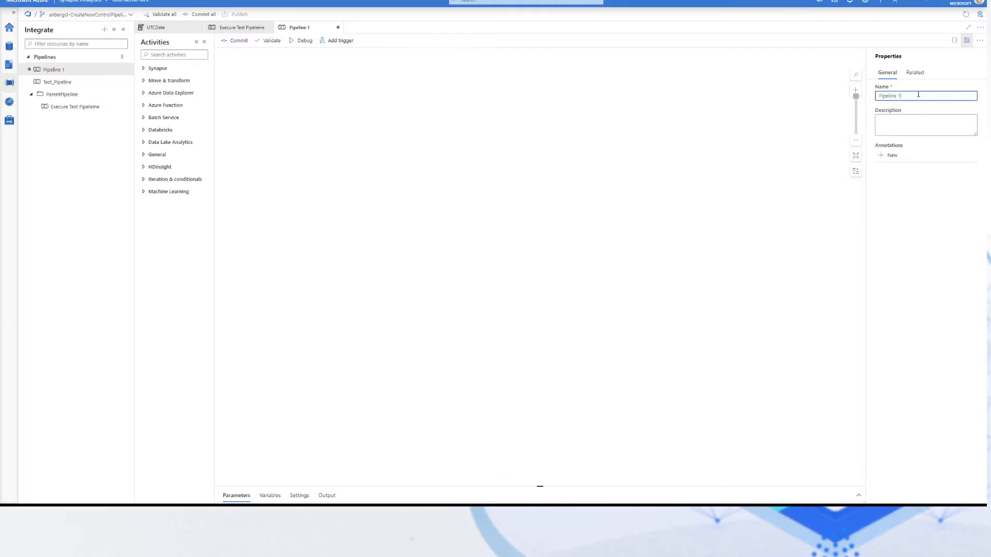
key(BackSpace)
key(BackSpace)
key(BackSpace)
key(BackSpace)
key(BackSpace)
key(BackSpace)
key(BackSpace)
key(BackSpace)
text(UTC)
click(591, 206)
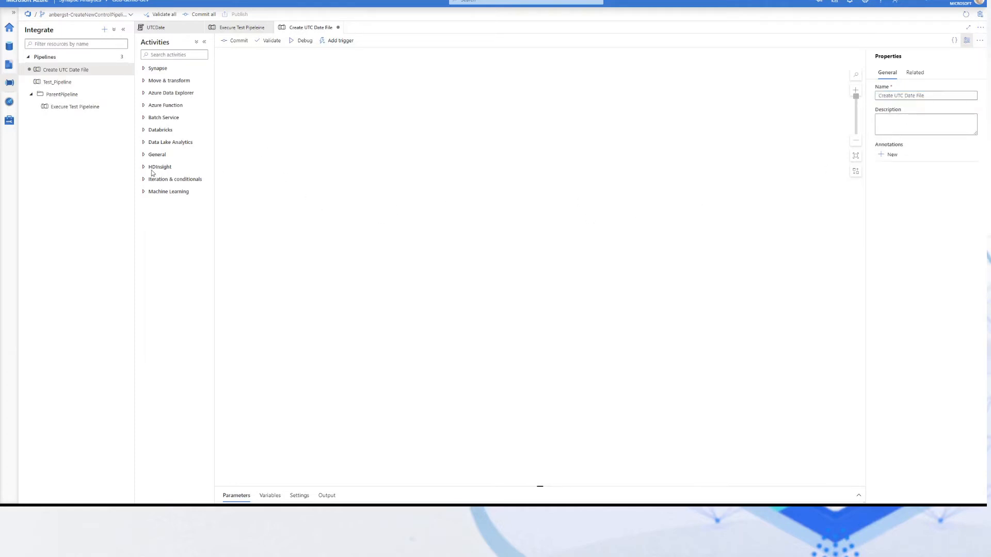
click(155, 81)
drag(169, 97, 372, 228)
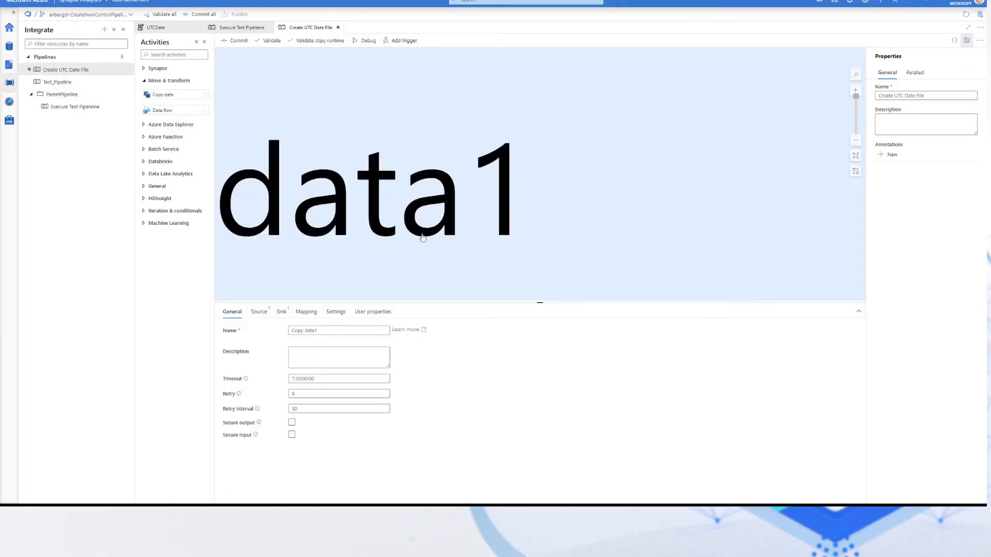
Rename the Copy data activity to CreateParquetFile and begin choosing a new source dataset
click(854, 156)
drag(533, 143, 480, 108)
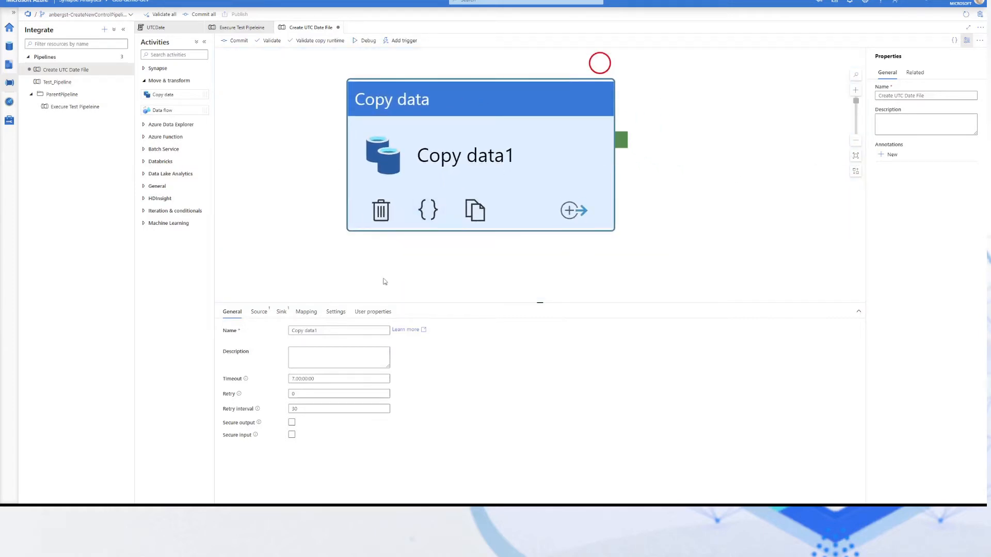
drag(324, 331, 272, 332)
text(CreatePa)
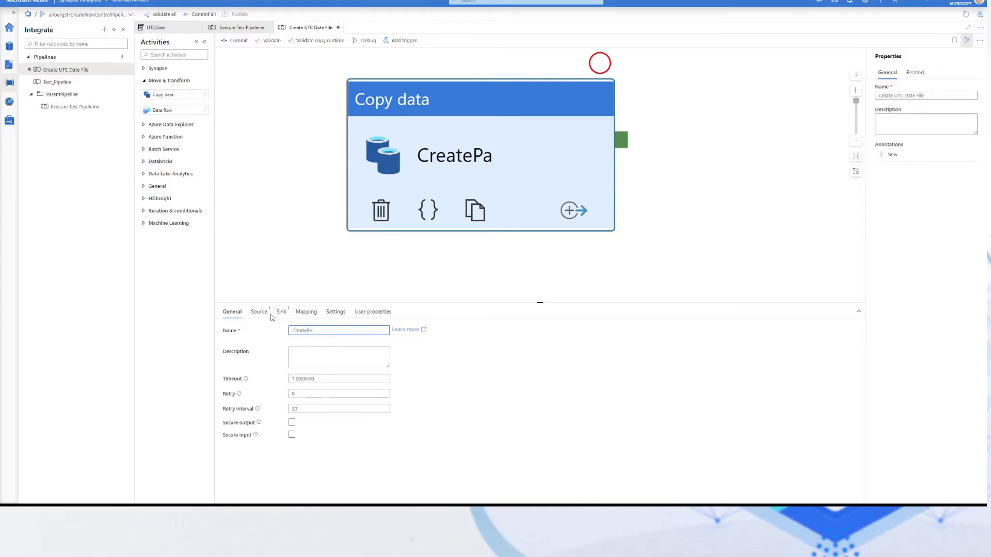
text(rquetFile)
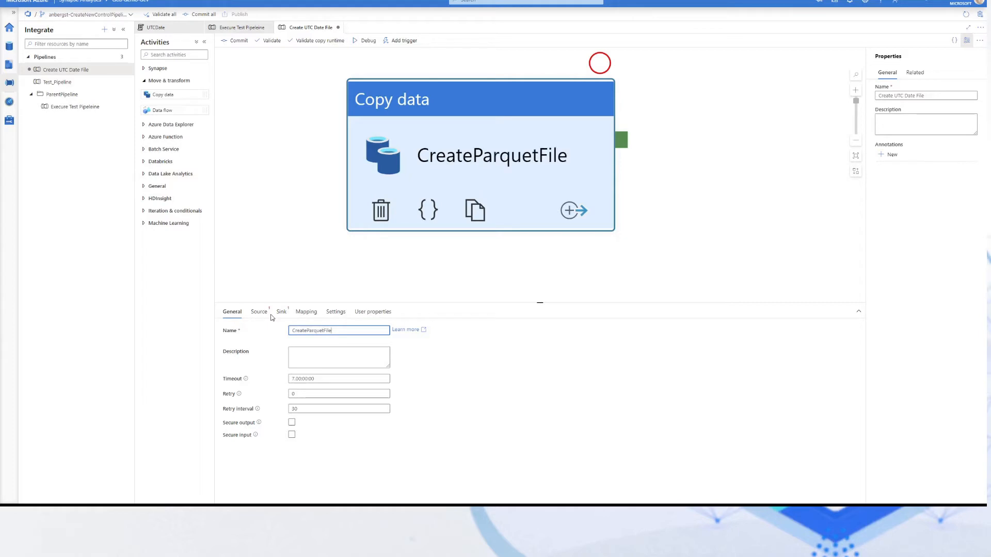
click(266, 349)
click(260, 318)
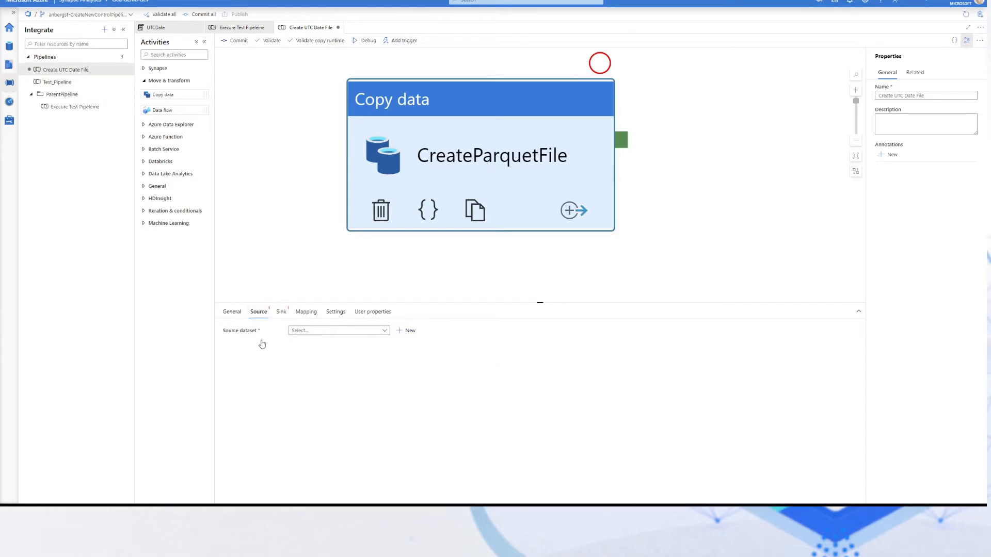
click(345, 335)
Start a new source dataset and pick the Azure Synapse Analytics data store via a 'synapse' search
click(260, 337)
click(410, 331)
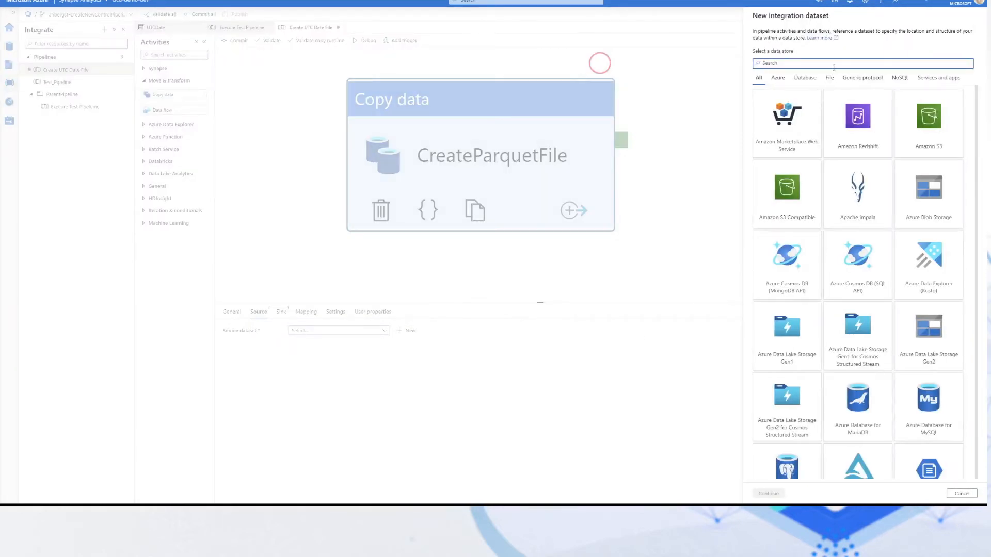
text(su)
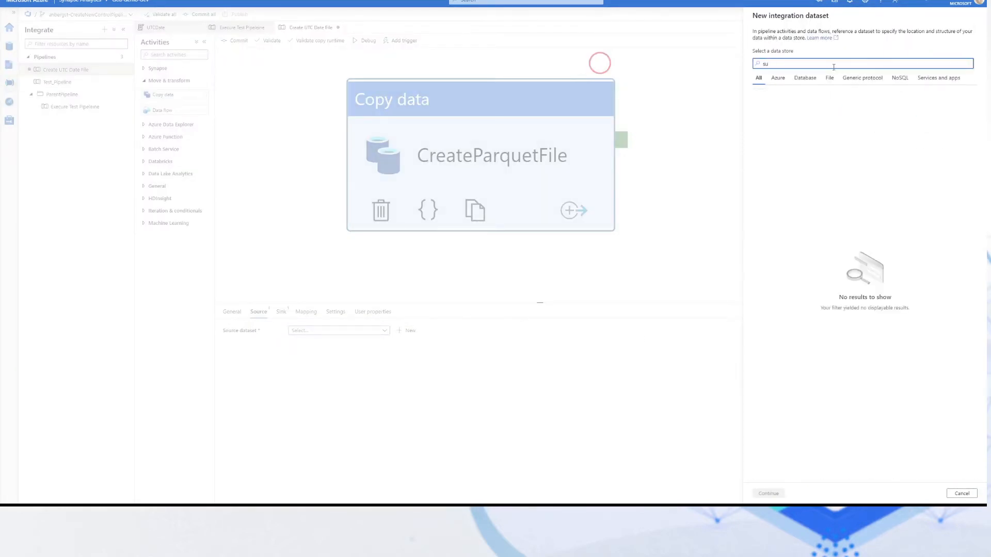
key(BackSpace)
key(BackSpace)
text(synapse)
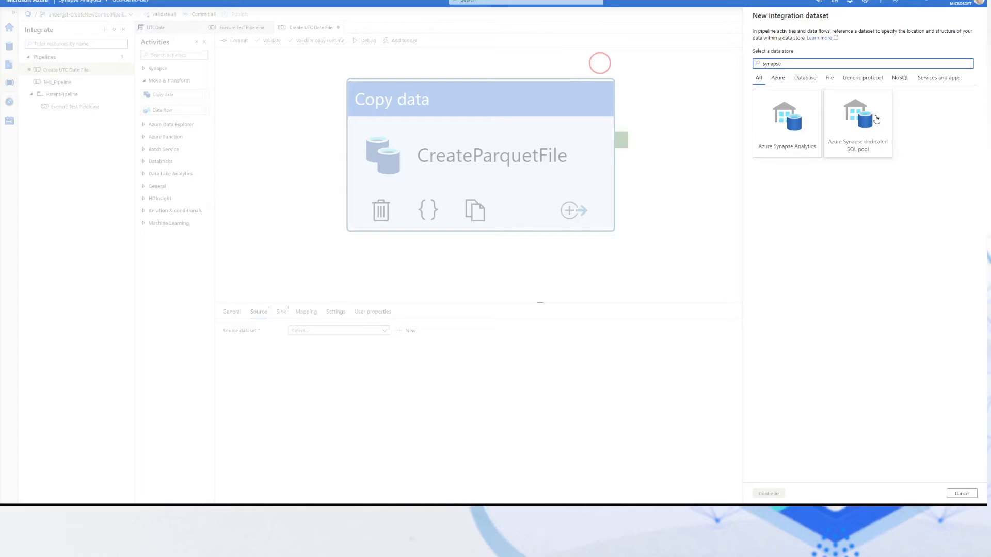
click(788, 129)
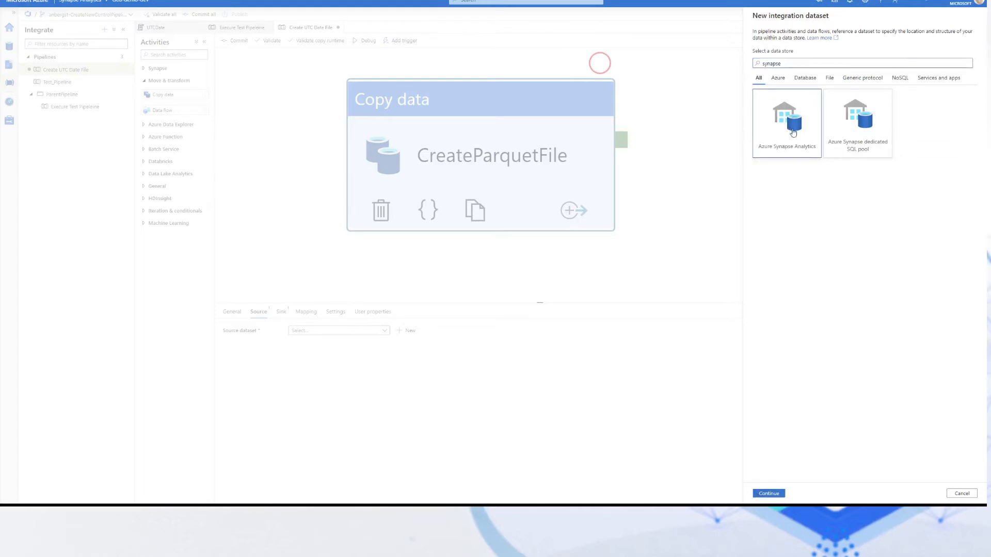
double_click(793, 132)
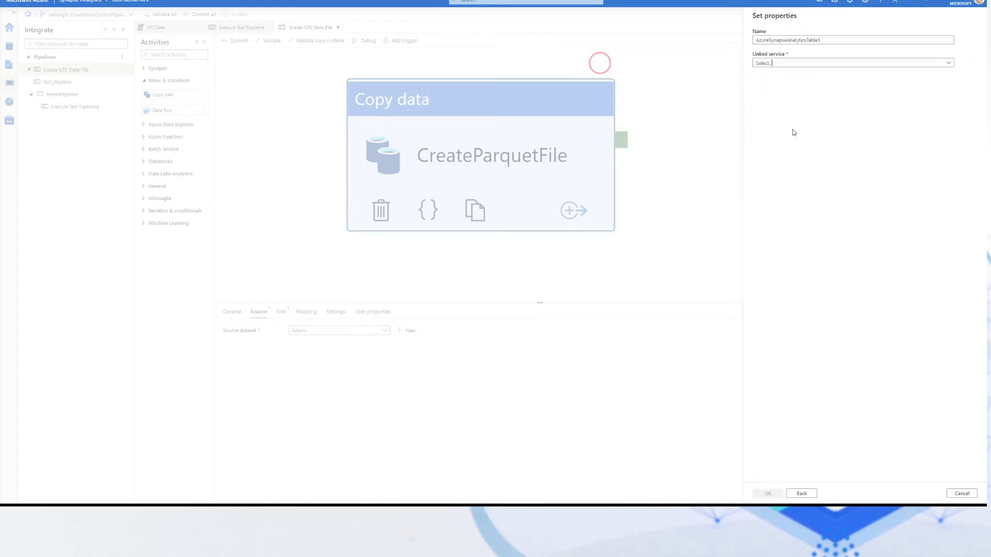
Link the dataset to cicd-demo-dev-WorkspaceDefaultSqlServer and rename it ASSQLServerless
click(923, 65)
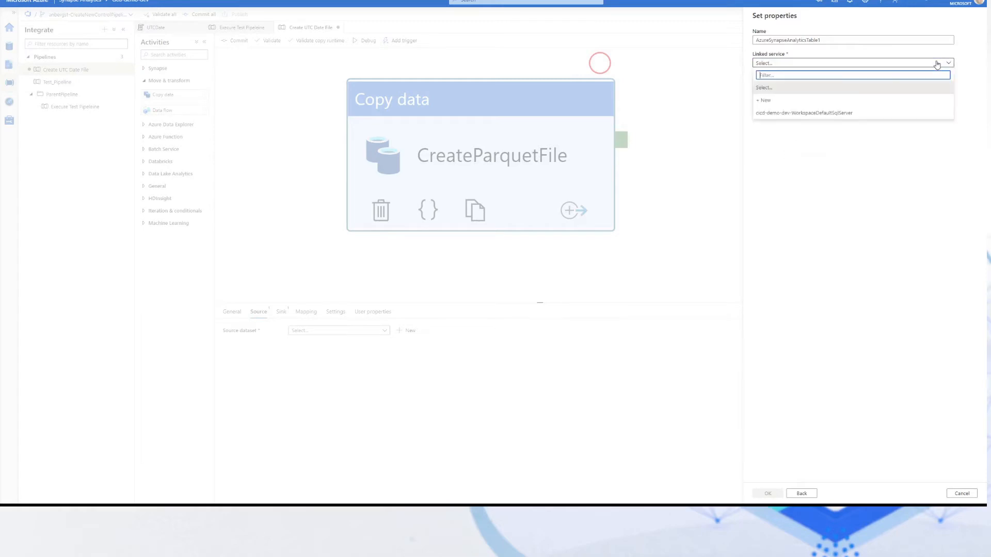
click(769, 114)
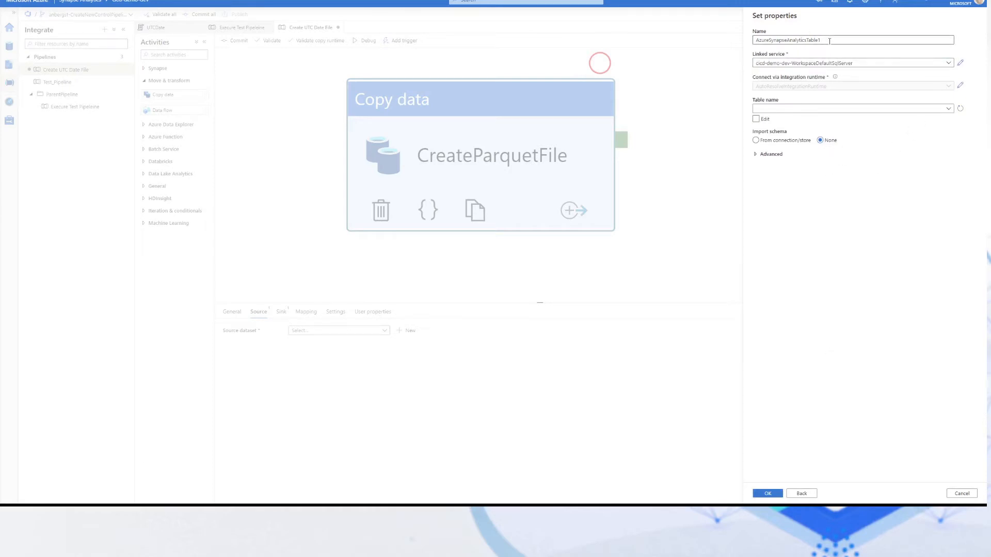
drag(825, 40, 752, 38)
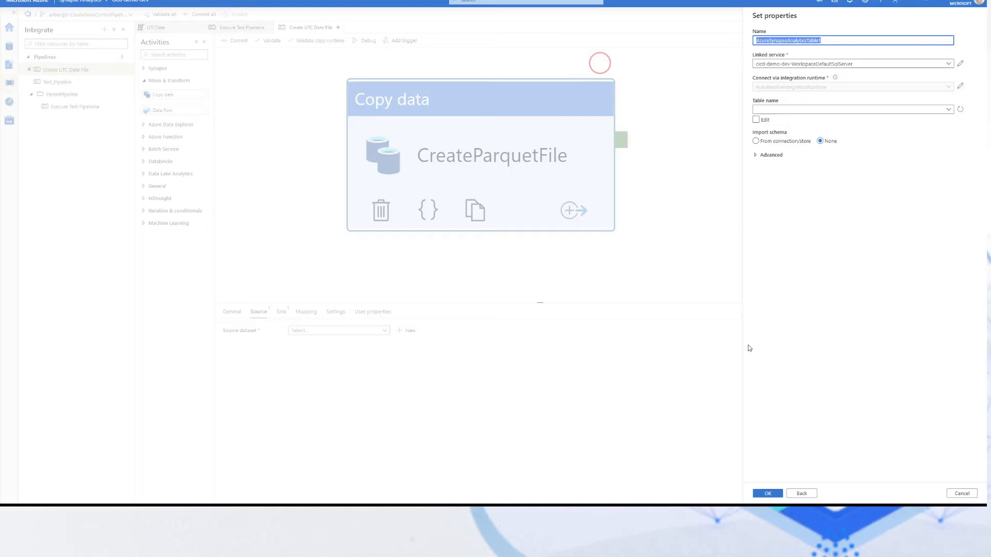
text(SSQLOnDem)
key(BackSpace)
key(BackSpace)
key(BackSpace)
key(BackSpace)
key(BackSpace)
key(BackSpace)
text(Server)
Confirm the ASSQLServerless dataset and set the source query to select UTCDate=GETUTCDATE()
click(768, 494)
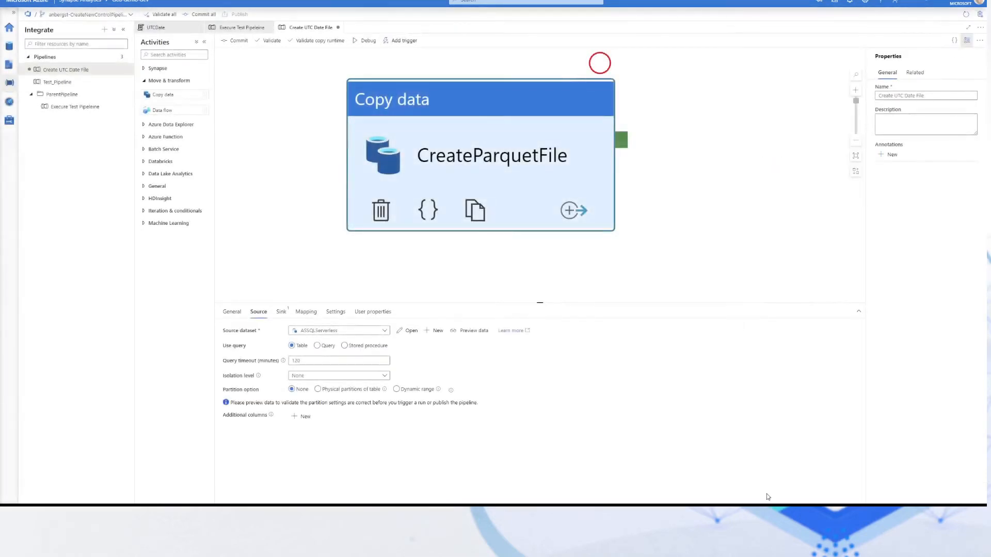
click(317, 345)
click(339, 367)
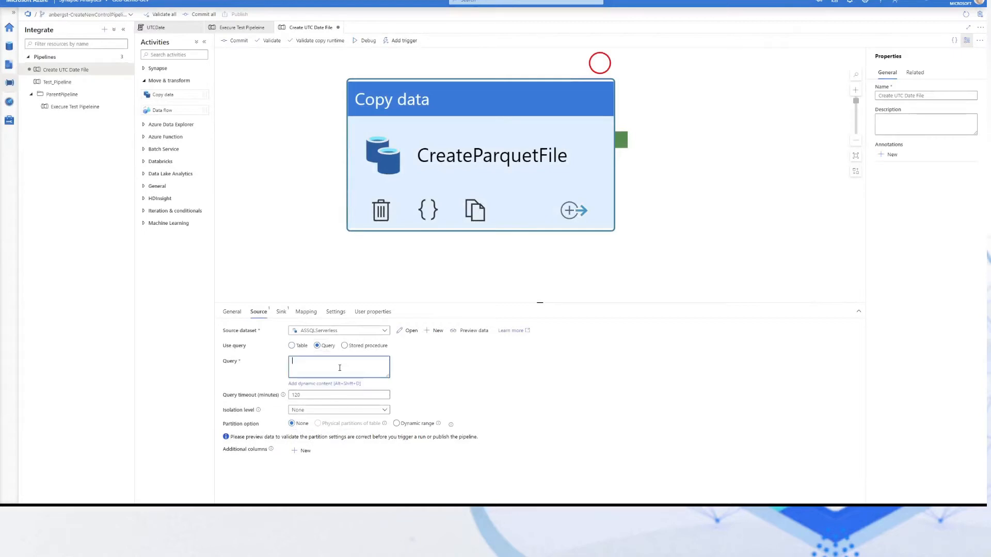
text(select UTCDate=GETUTCDATE())
click(443, 367)
Preview the query's data, read the connection error details and dismiss them
click(474, 335)
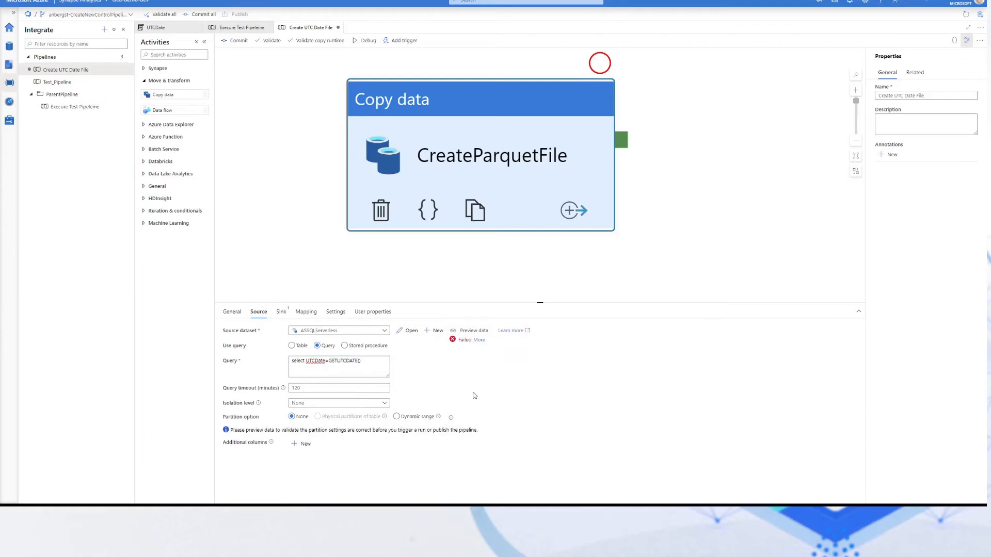
click(481, 340)
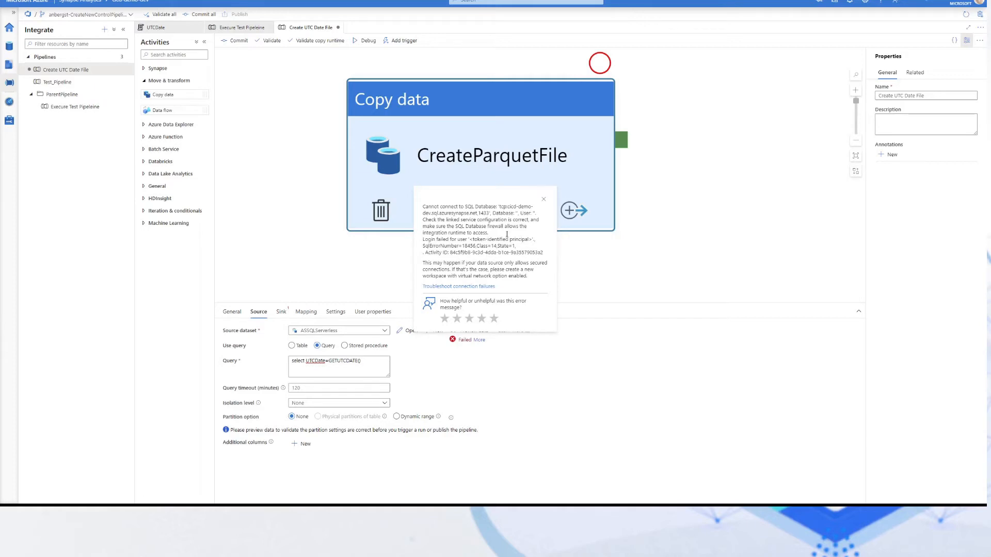
click(544, 199)
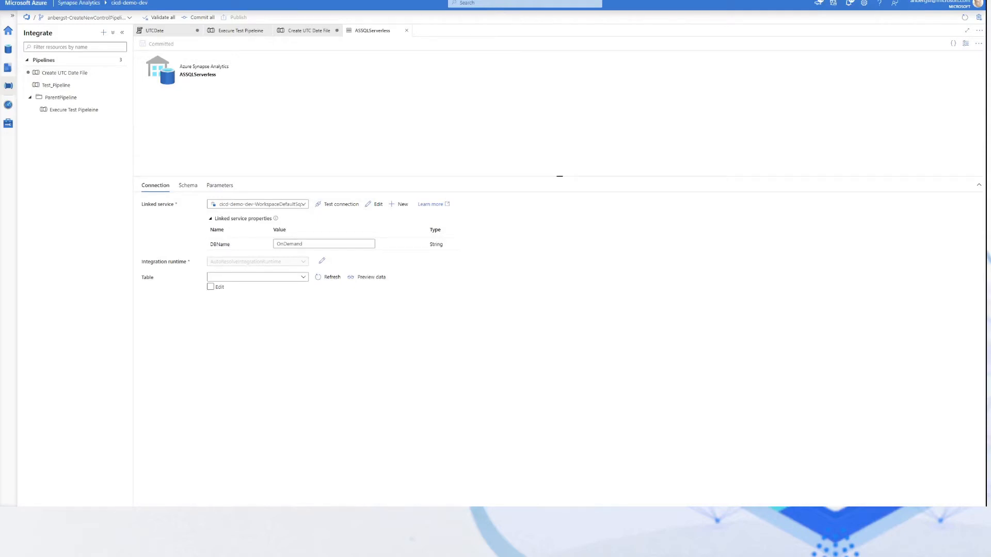
click(309, 30)
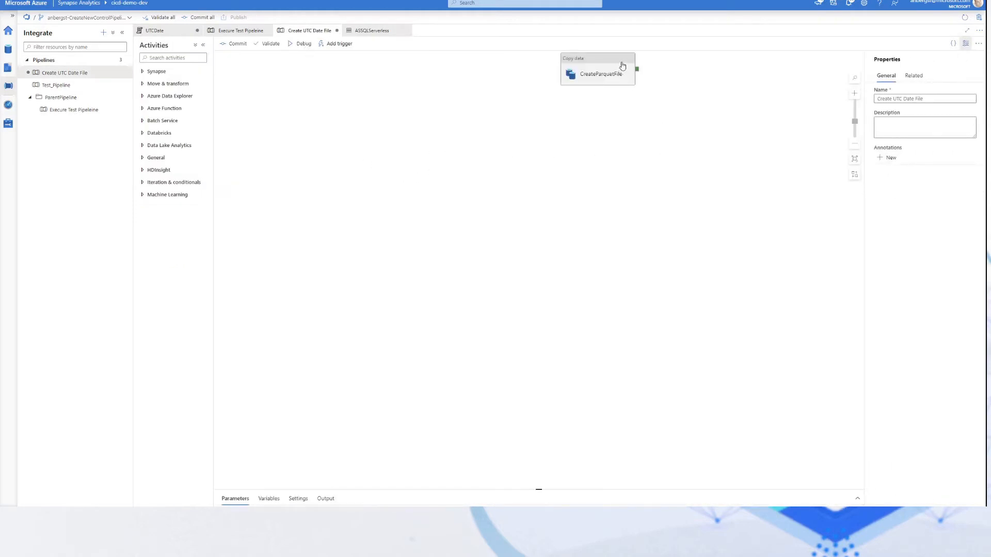
drag(622, 66, 461, 125)
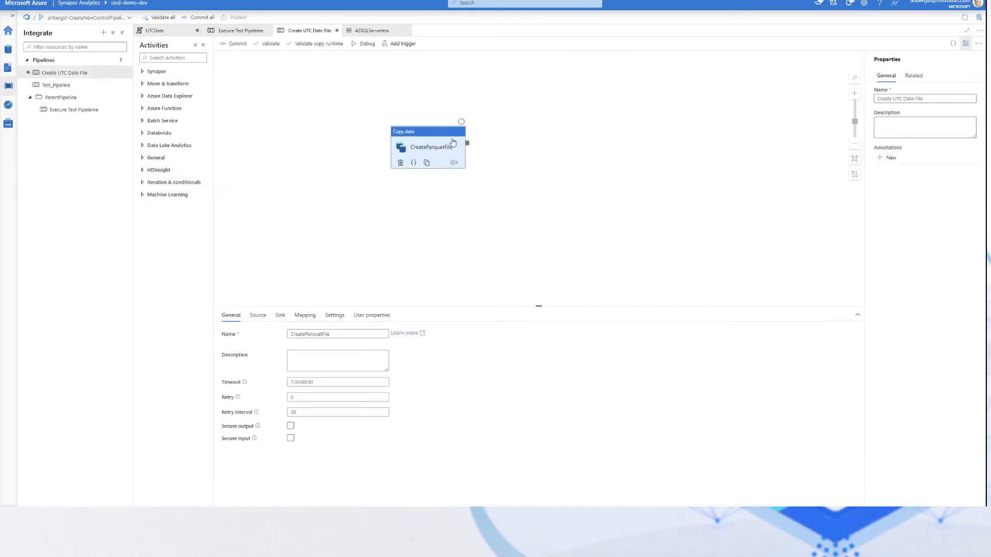
click(261, 320)
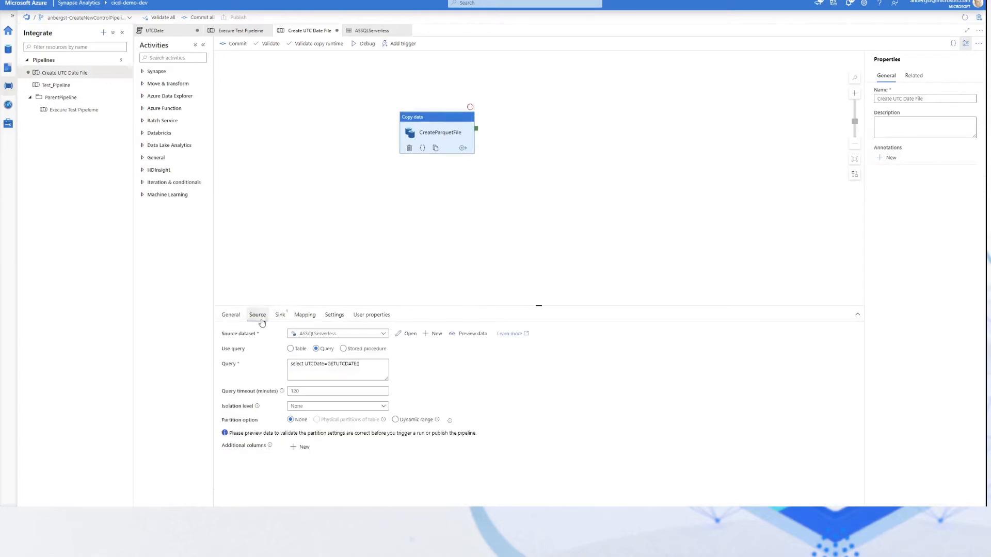
click(411, 335)
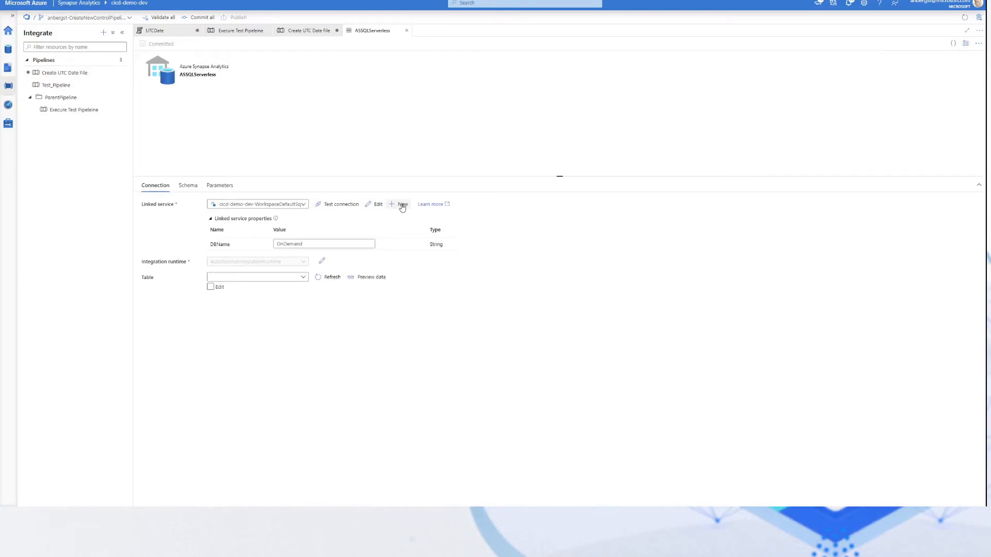
click(240, 205)
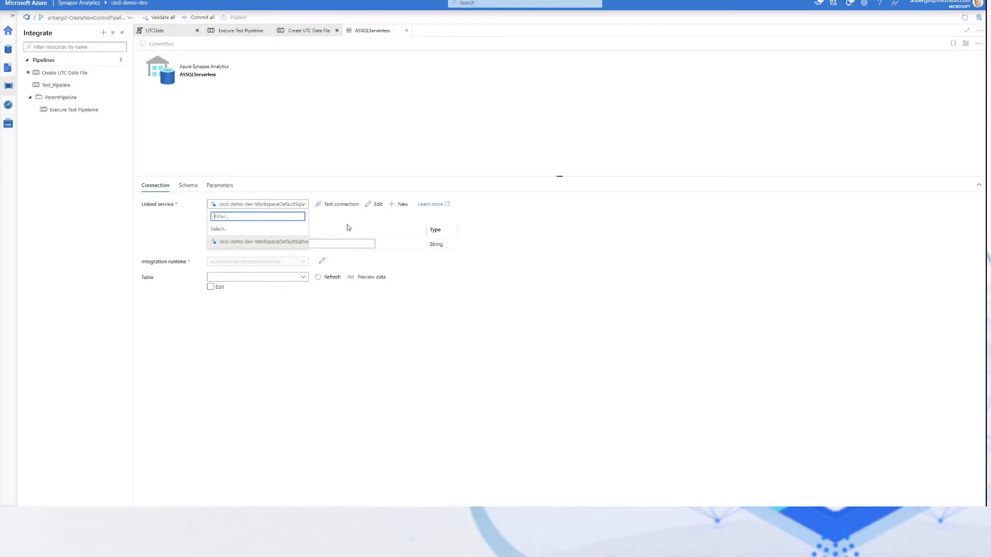
Start a new linked service and name it SQLOnDemand
click(396, 207)
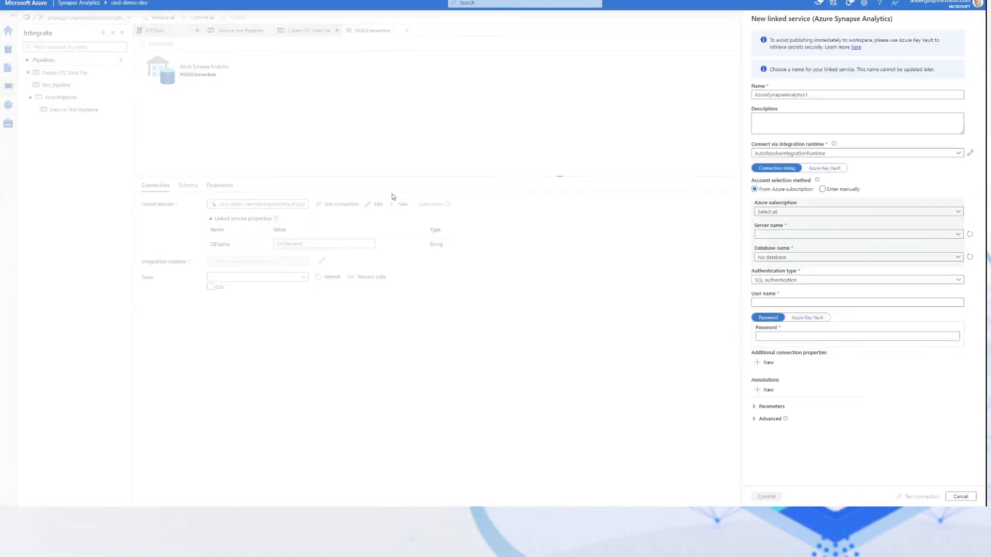
drag(825, 97, 749, 98)
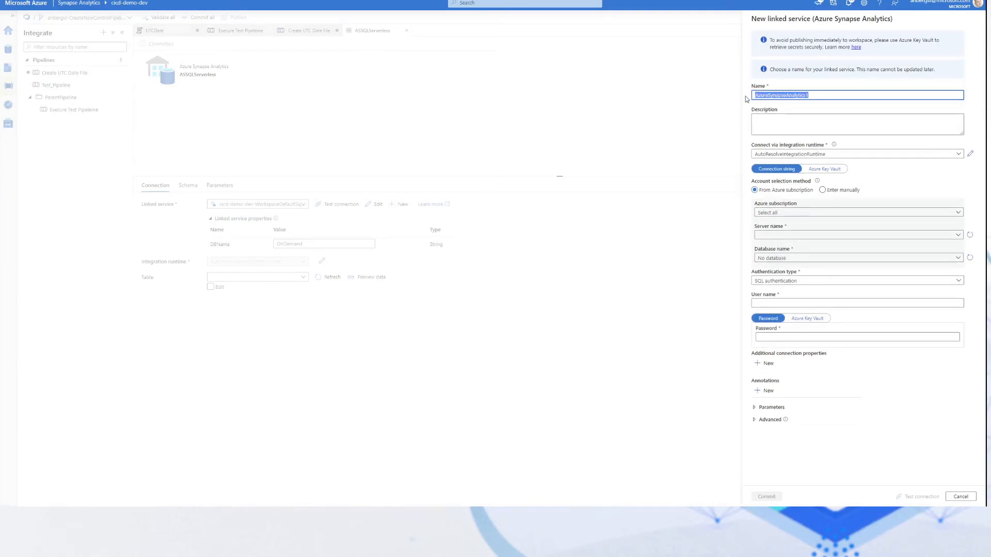
key(BackSpace)
text(InDemmand)
text(OSQL)
Enter the serverless ondemand endpoint host manually and set the database to OnDemand
click(822, 189)
click(799, 211)
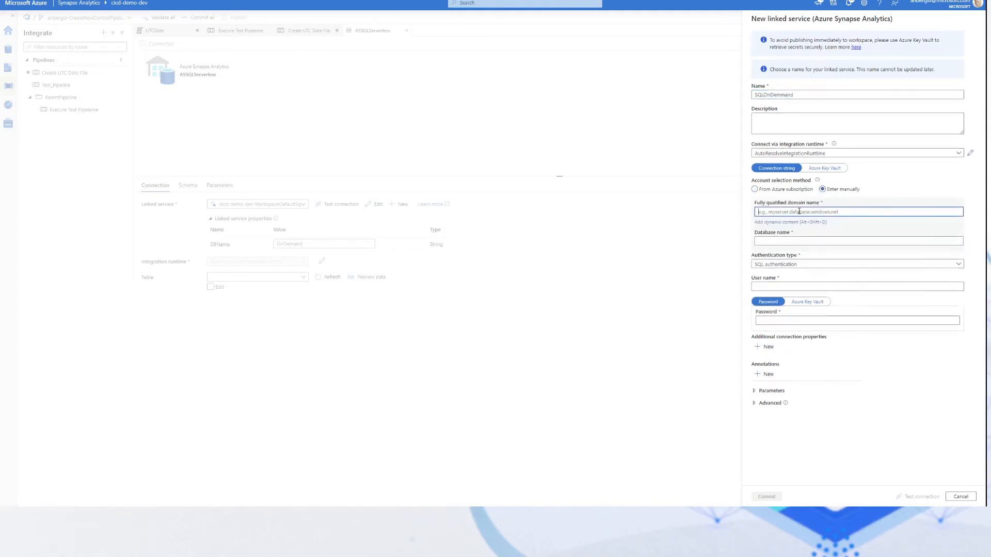
text(cicd-demo-dev-ondemand.sql.azuresynapse.net)
click(780, 242)
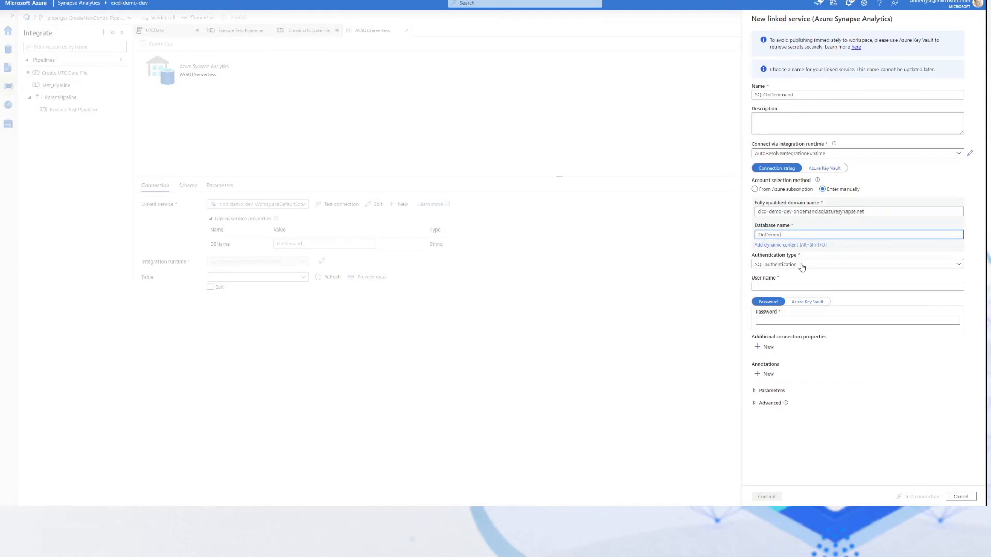
click(774, 235)
text(a)
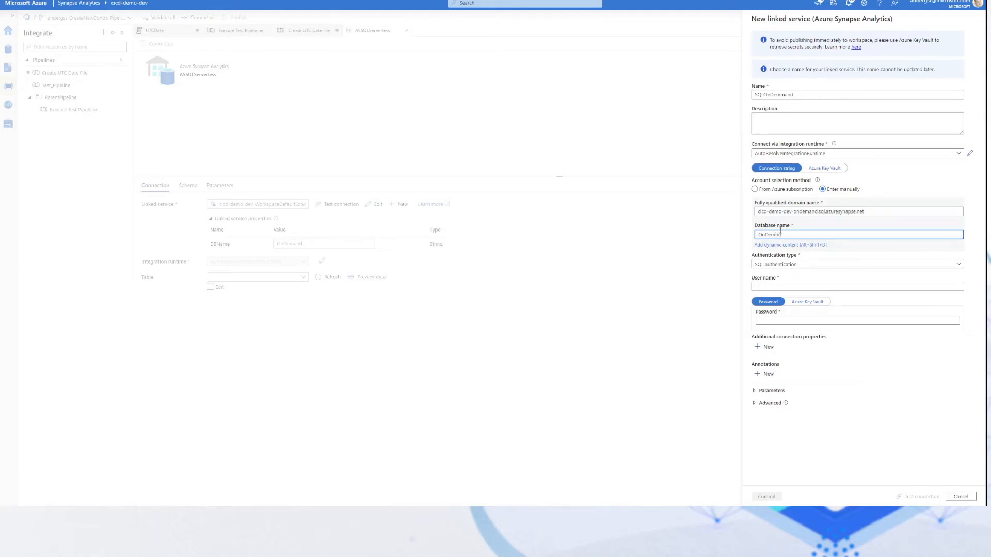
text(a)
key(Tab)
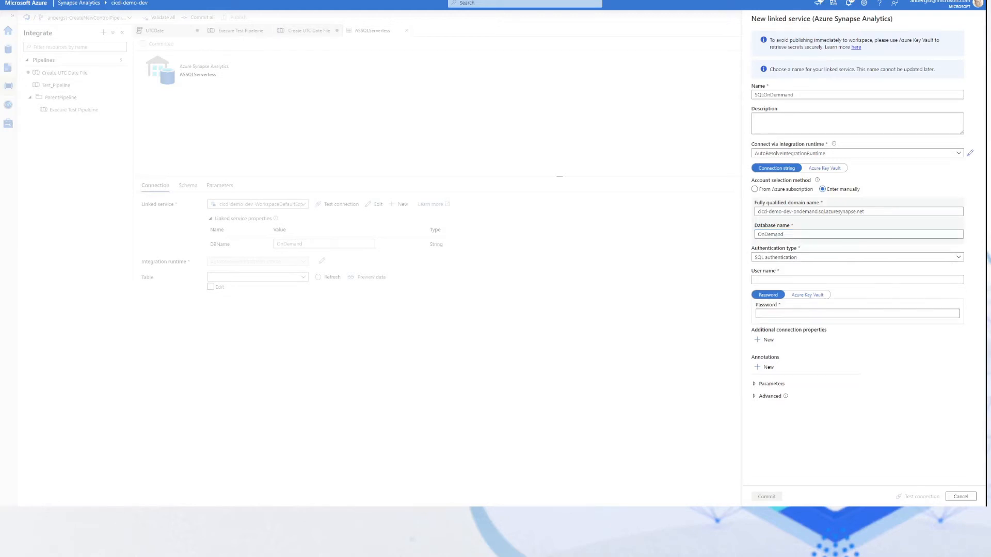
key(shift+Tab)
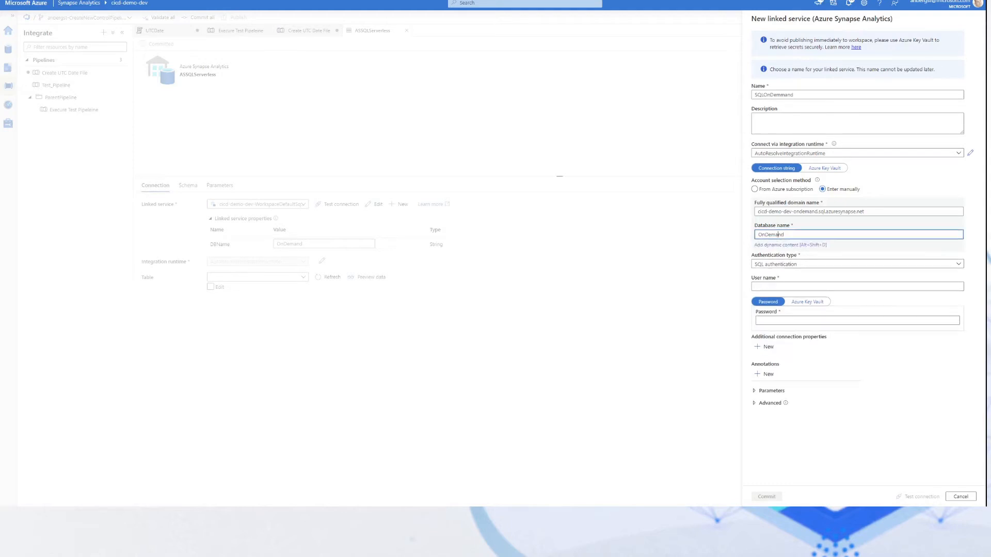
Use Managed Identity authentication, test the connection and commit the linked service
click(800, 265)
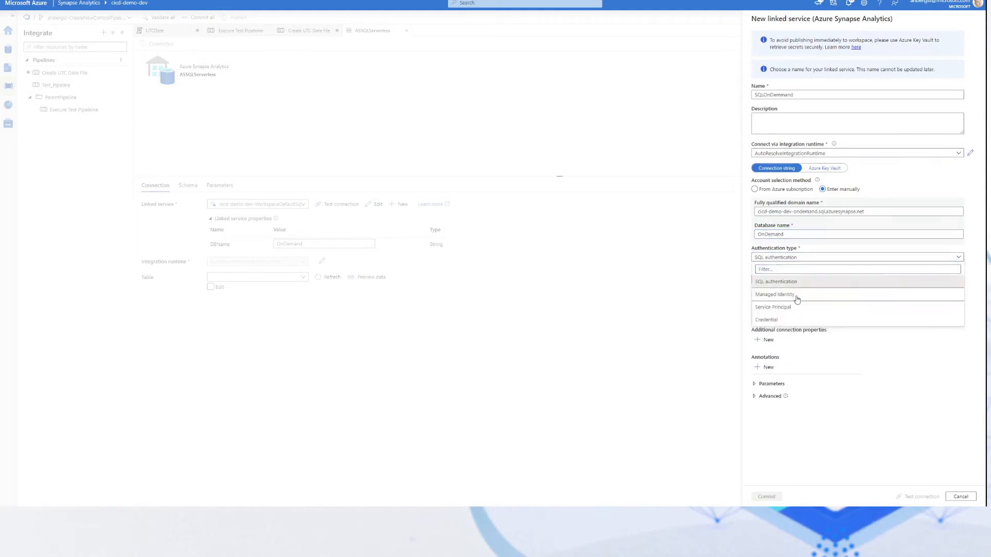
click(796, 295)
click(924, 499)
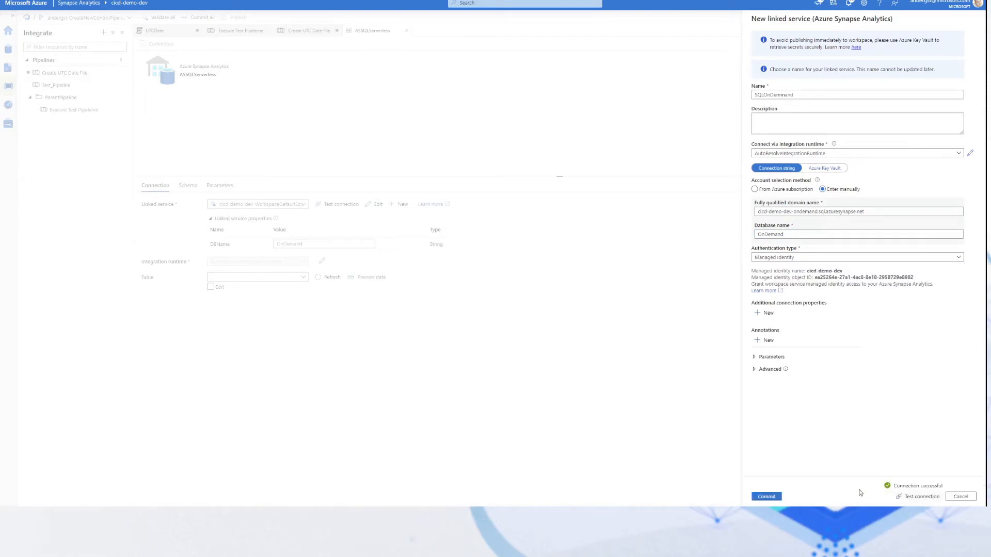
click(769, 498)
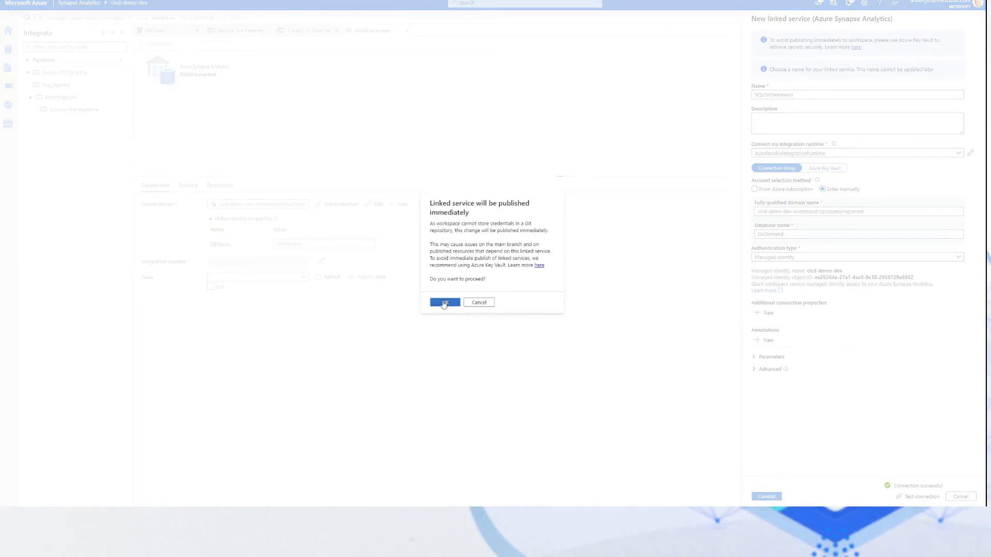
Publish the SQLOnDemand linked service immediately and go to the Linked services list
click(438, 302)
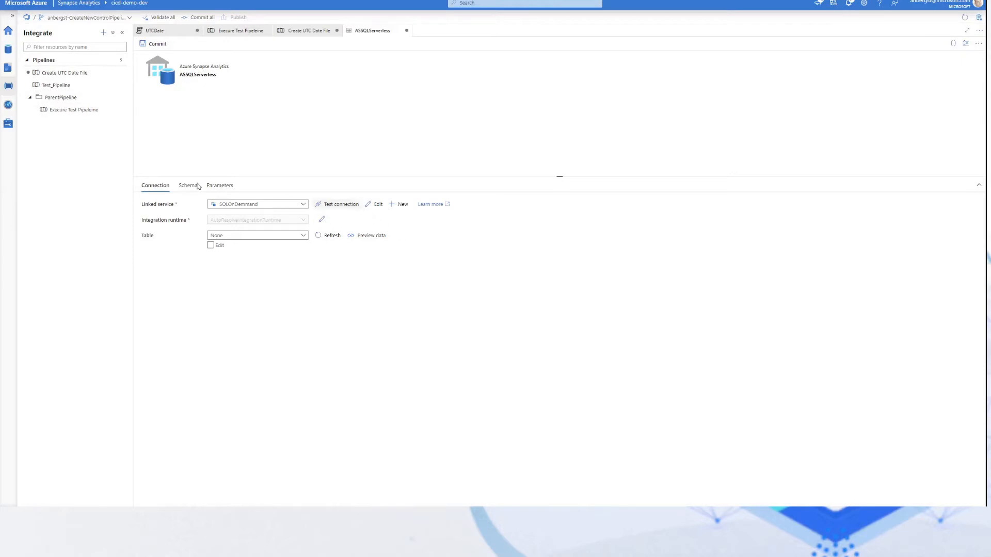
click(8, 124)
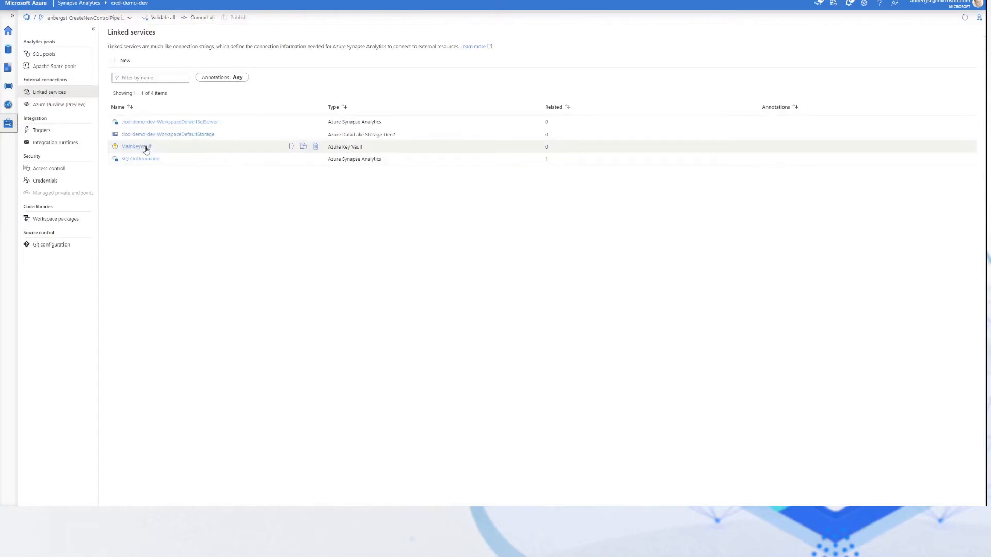
Check the MainKeyVault linked service's Base URL and cancel without changes
click(147, 150)
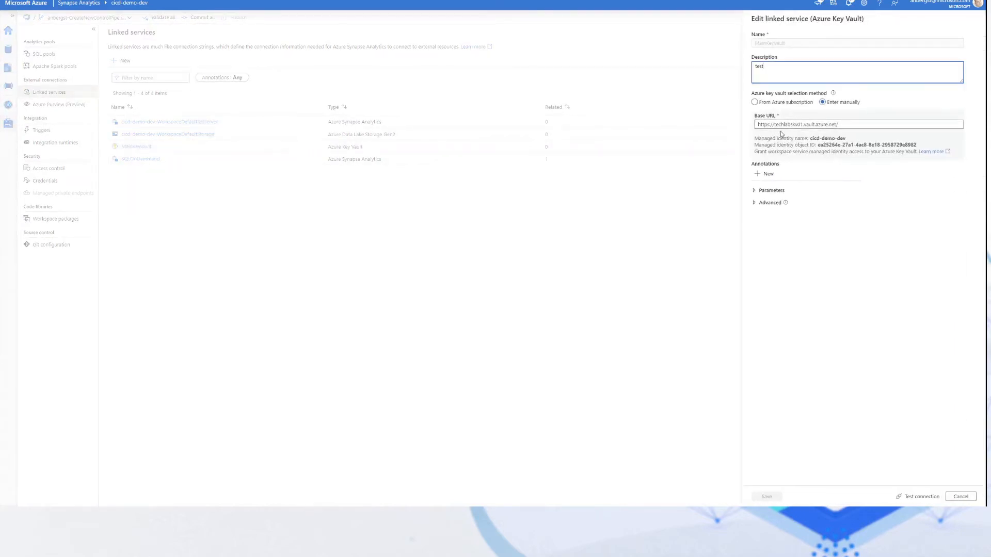
click(960, 496)
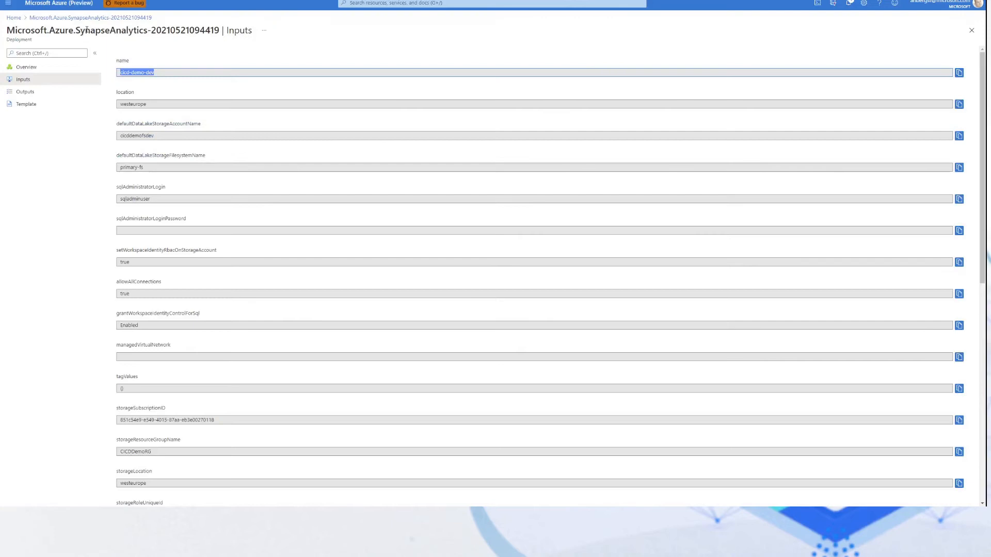
Find the techlabskv01 key vault under All resources and show its Secrets page
click(14, 17)
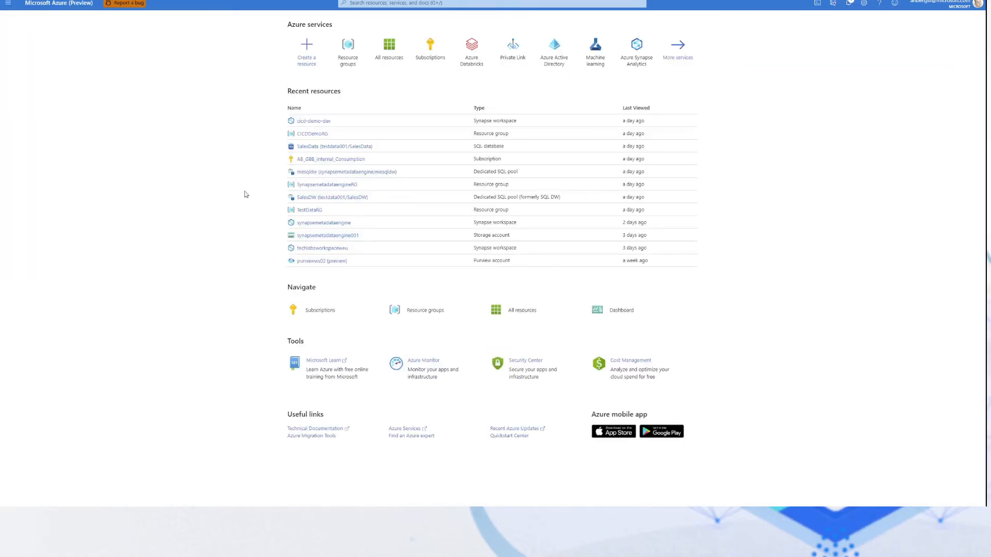
click(389, 49)
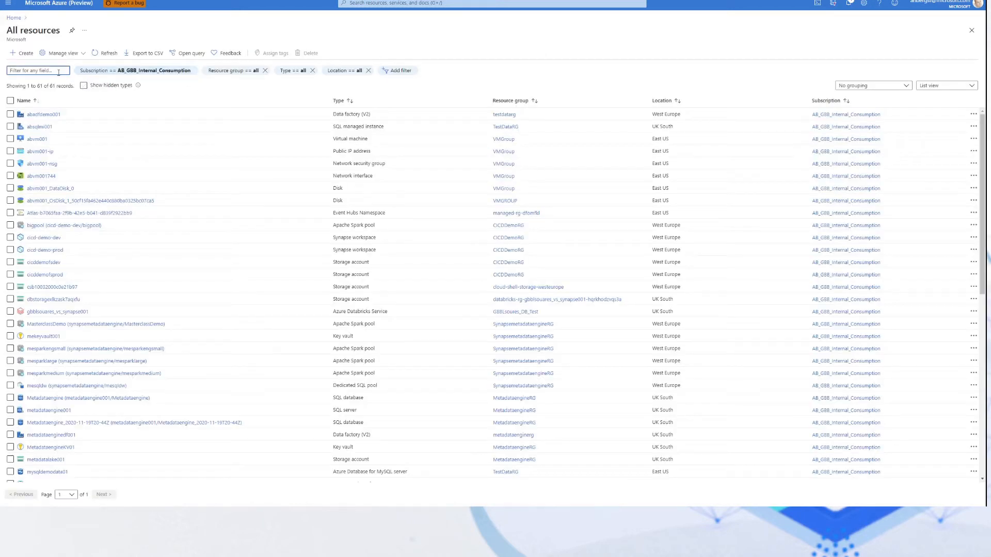
scroll(75, 382, down, 10)
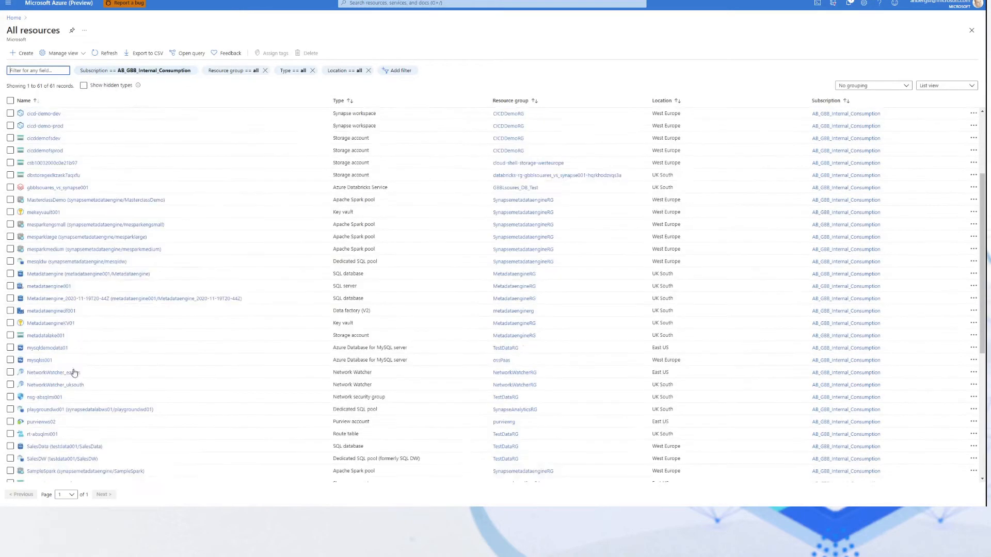
click(36, 328)
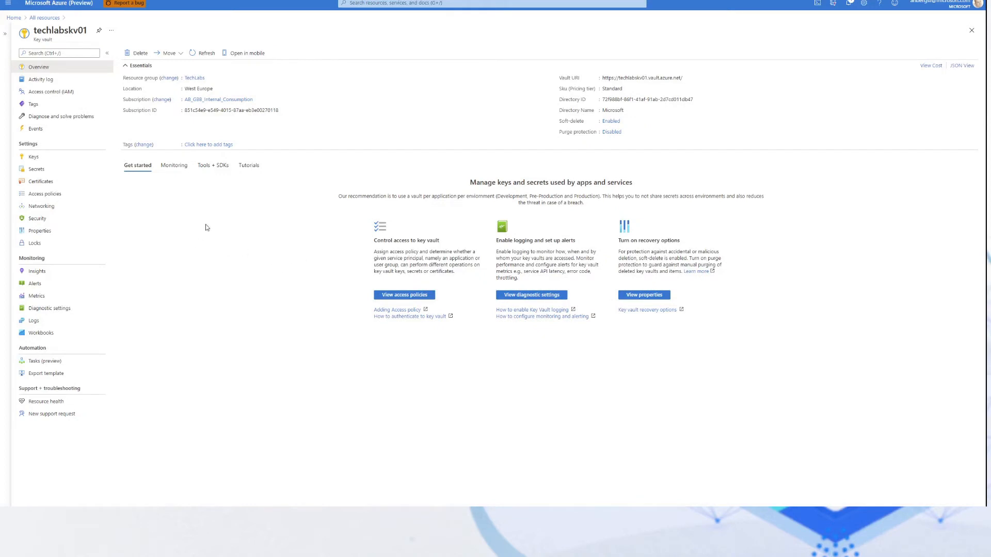
click(49, 174)
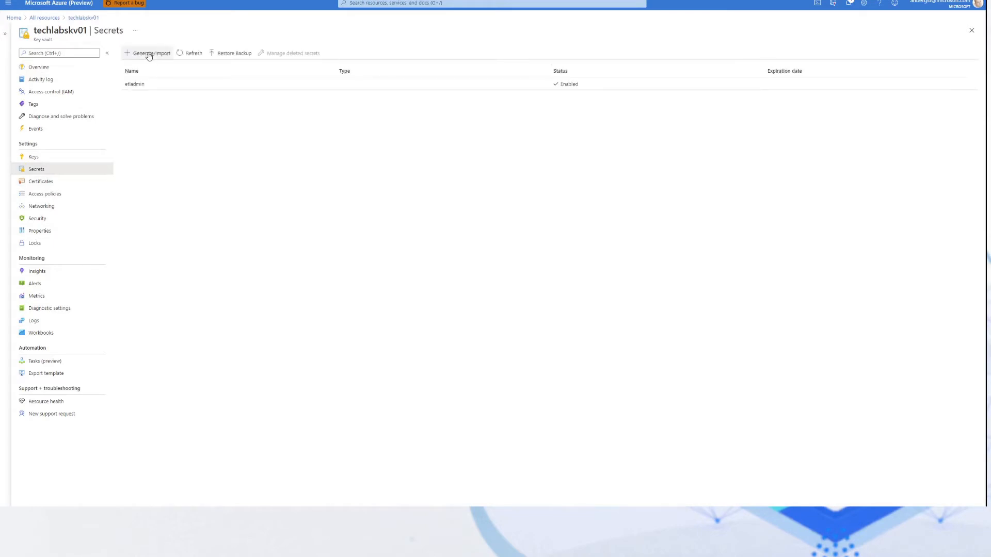
Start a new secret, clear the autofilled fields and name it cicd-demo-dev
click(149, 54)
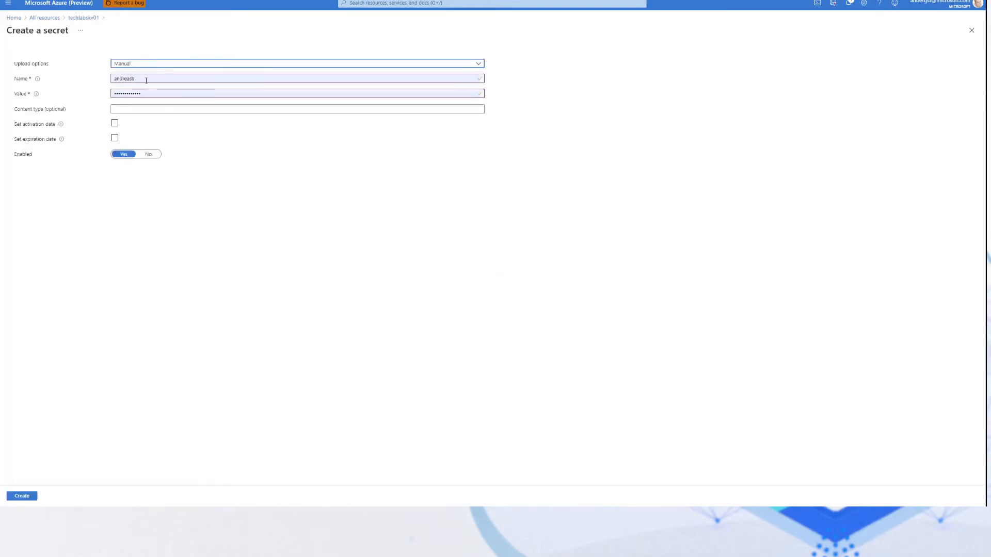
drag(146, 78, 84, 78)
key(BackSpace)
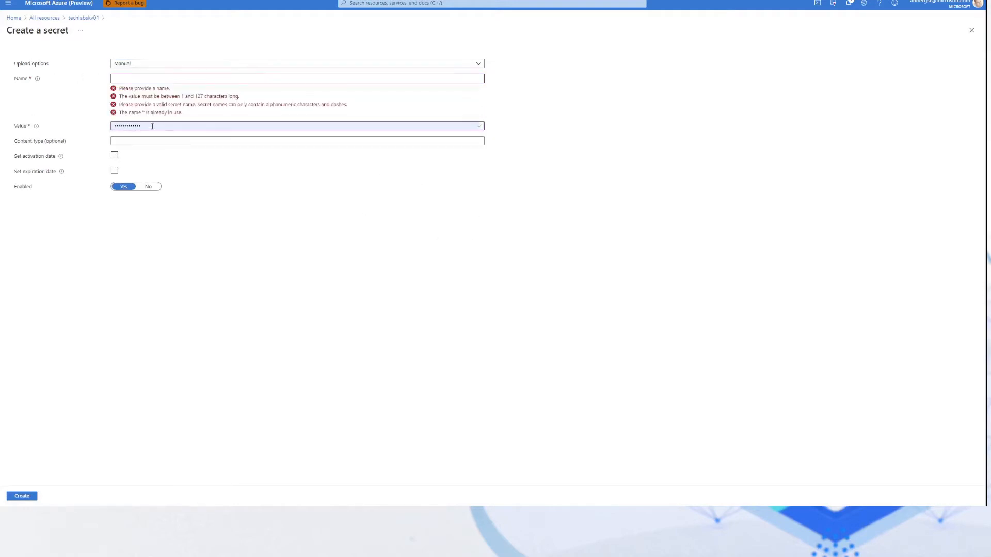
drag(150, 127, 70, 129)
key(BackSpace)
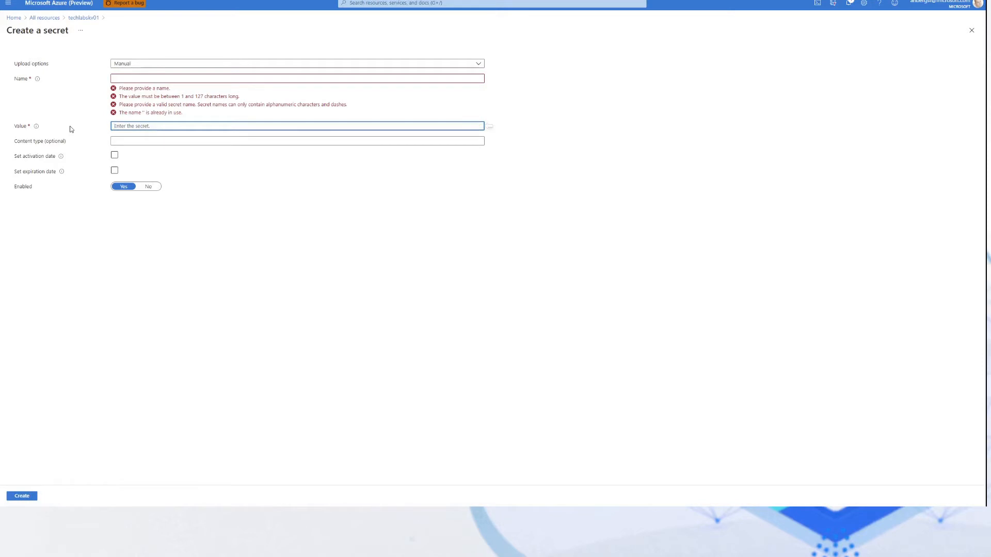
click(125, 78)
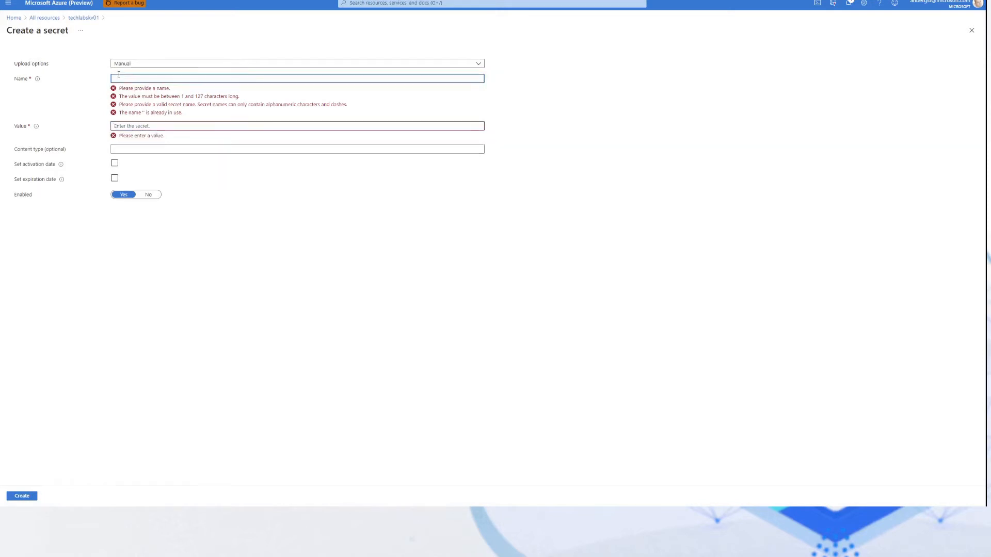
text(s)
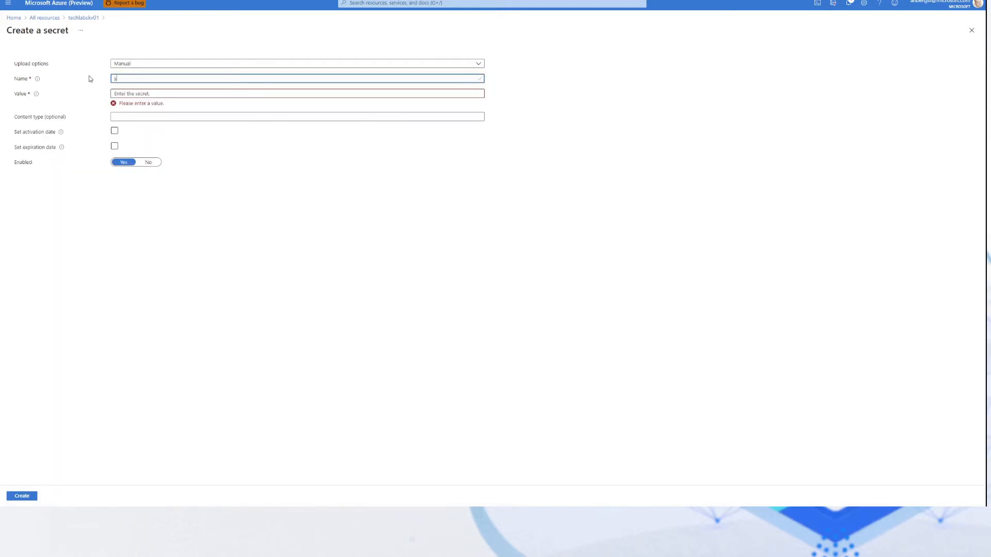
text(cicd-demo-dev-ondemand.sql.azuresynapse.net)
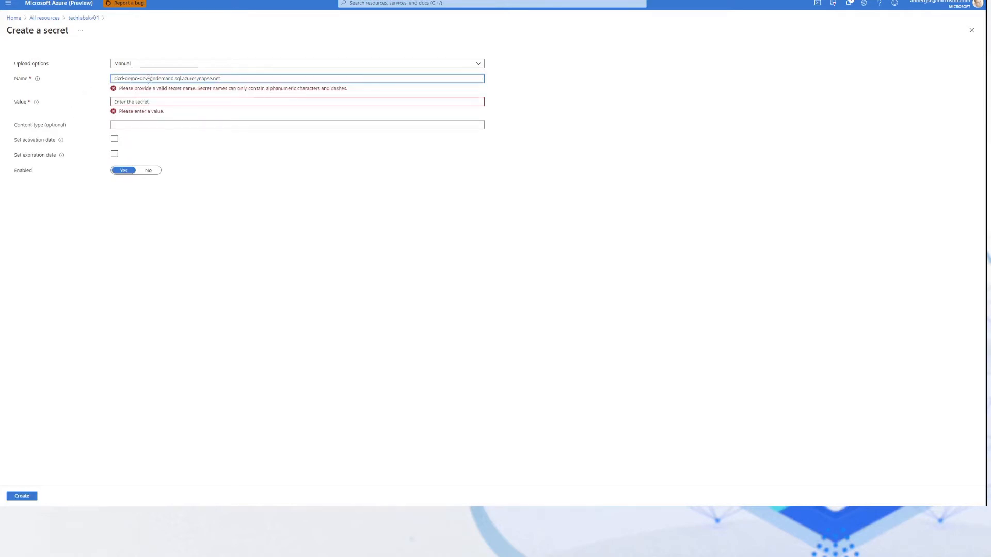
drag(228, 79, 93, 79)
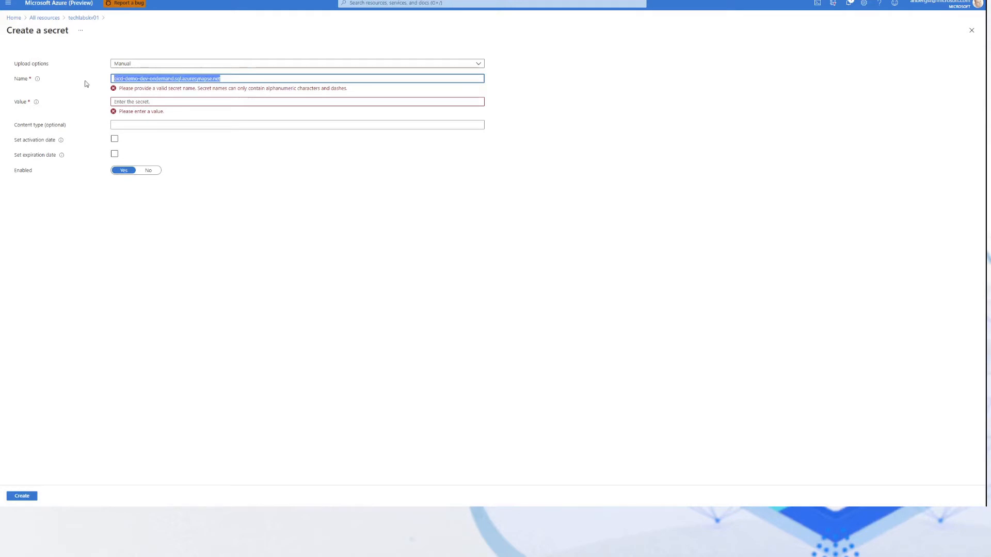
text(cicd-demo-dev-ondemand.sql.azuresynapse.net)
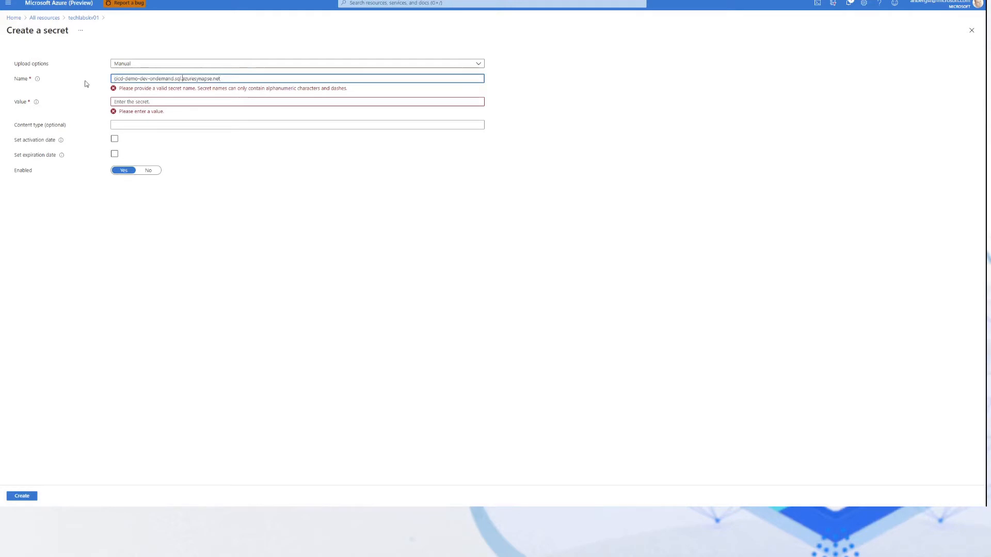
key(shift+End)
key(Delete)
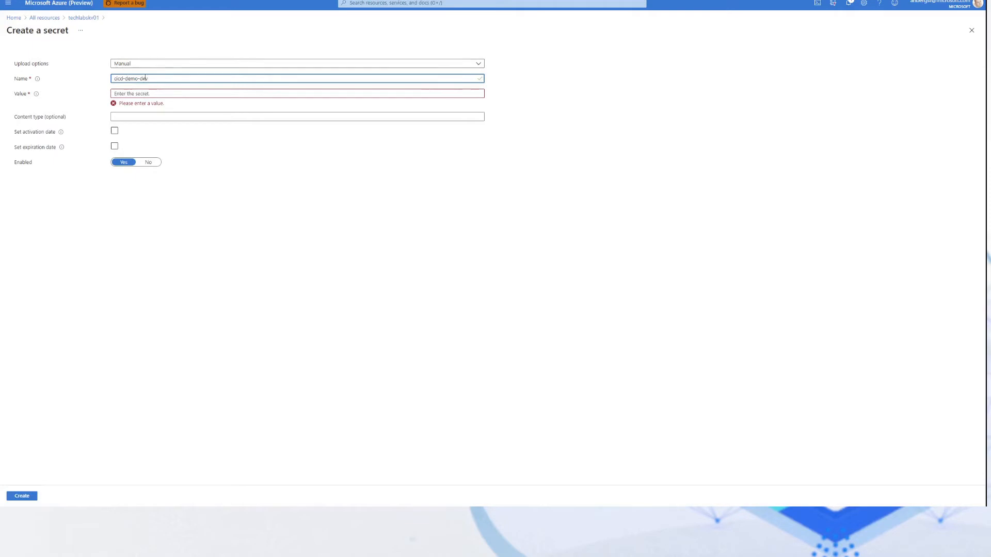
Set content type cicd-demo-dev-ondemand.sql.azuresynapse.net with no expiration, paste the value and create it
click(147, 118)
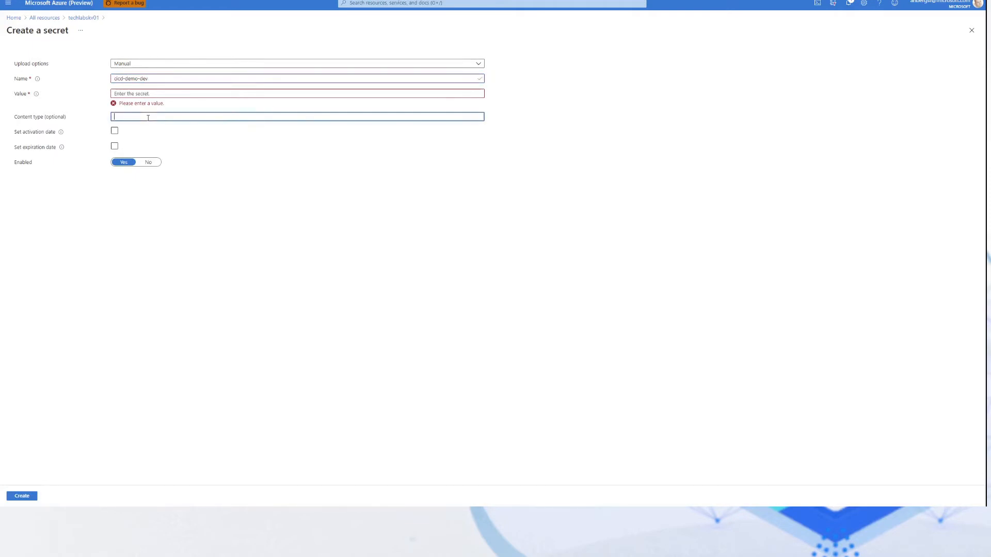
text(cicd-demo-dev-ondemand.sql.azuresynapse.net)
click(311, 152)
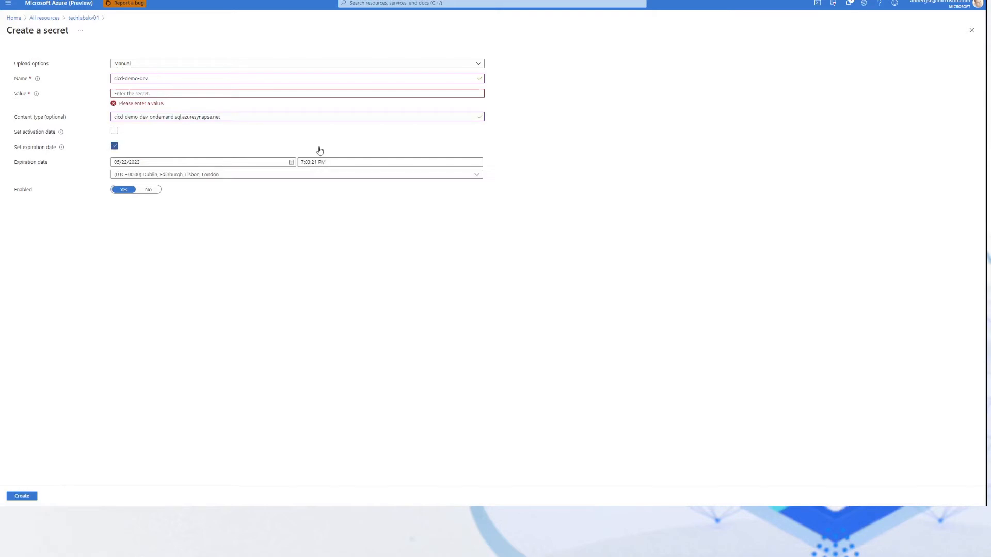
click(115, 147)
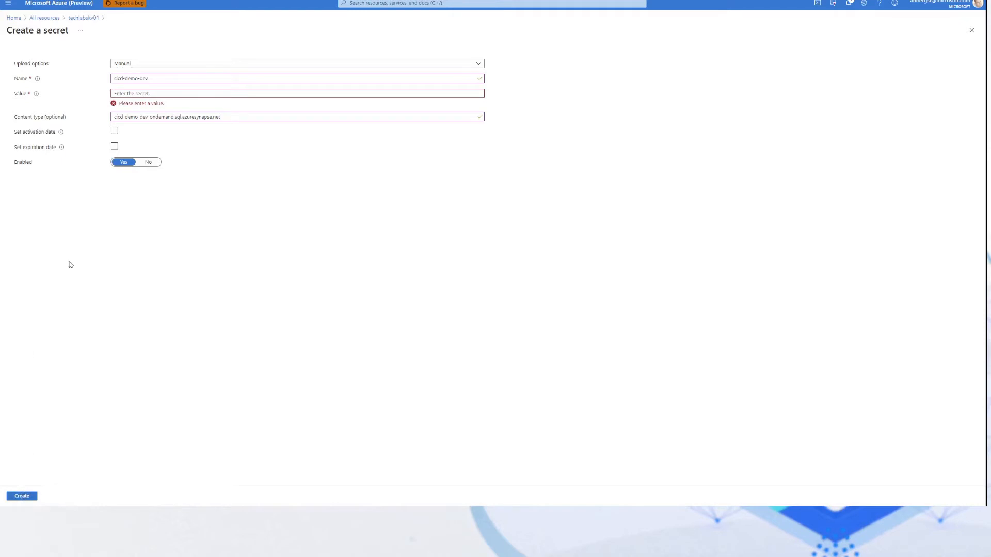
click(155, 94)
key(ctrl+v)
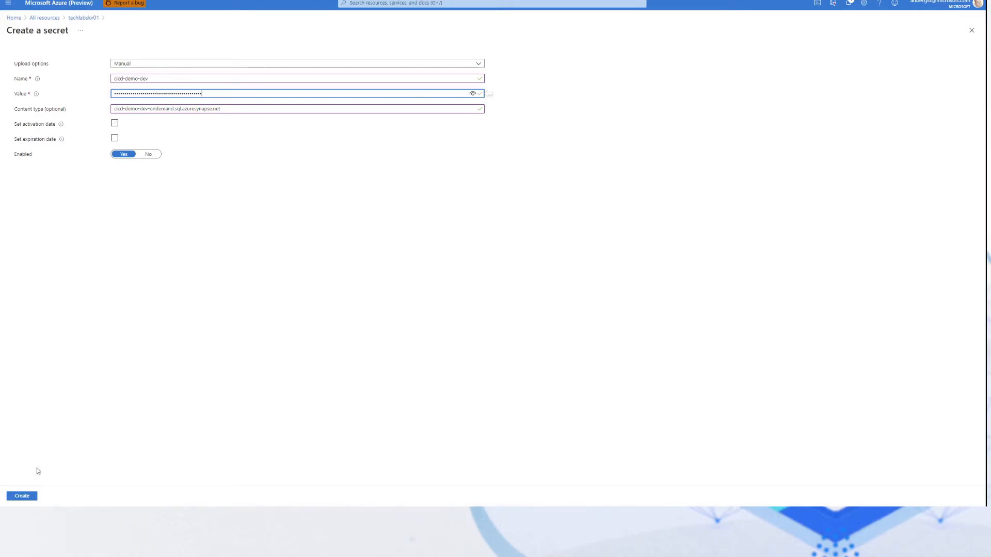
click(25, 497)
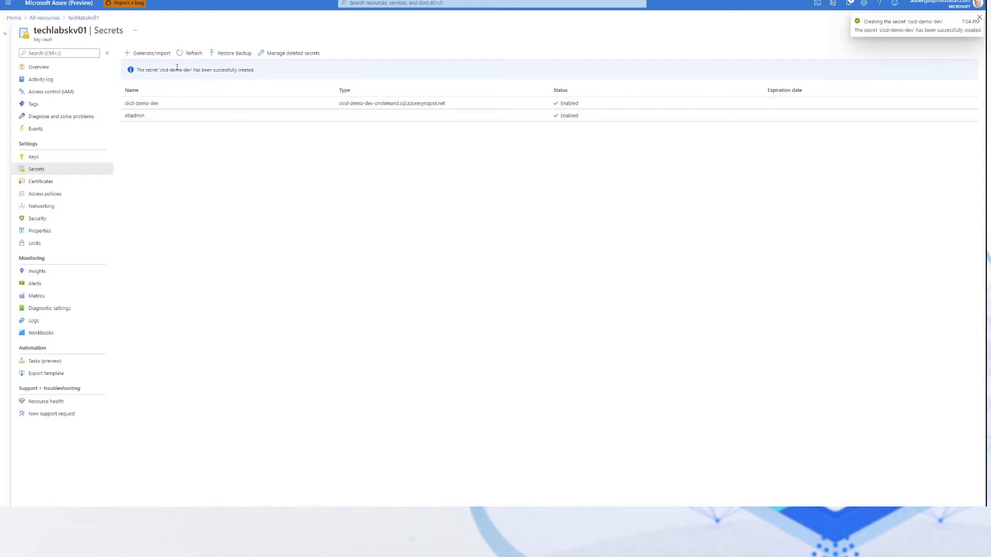
Start another secret, paste the copied host name and value, and change dev to prod
click(156, 59)
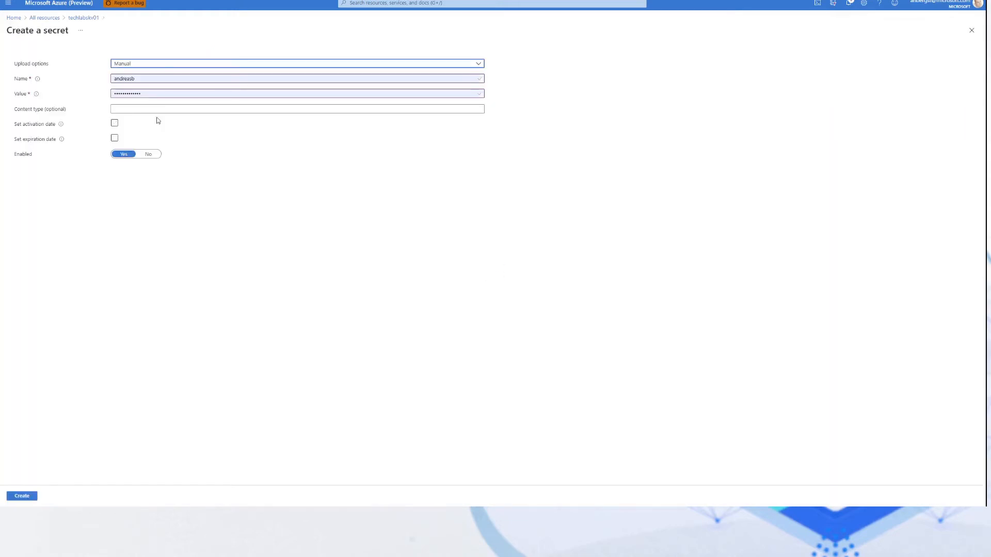
double_click(143, 78)
text(cicd-demo-dev-ondemand.sql.azuresynapse.net)
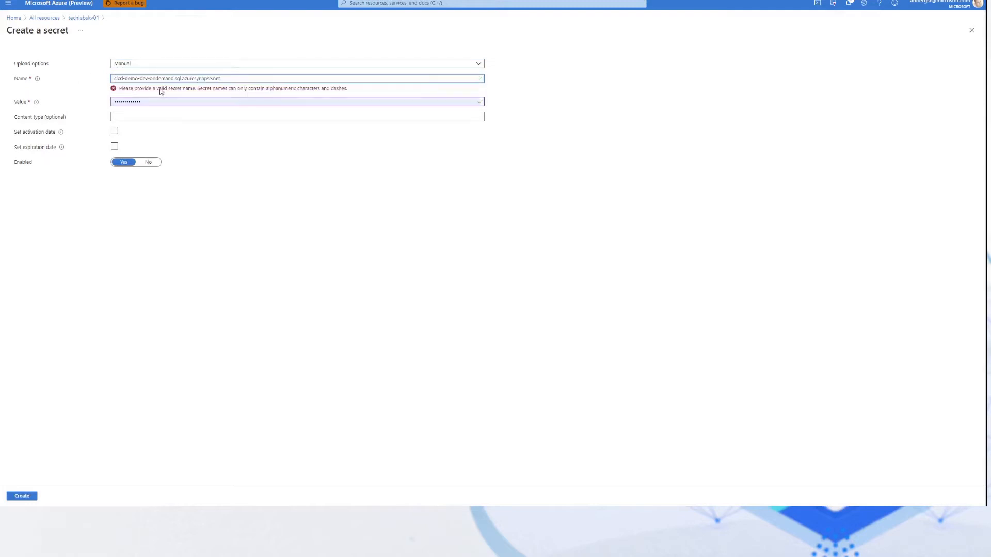
double_click(155, 101)
key(ctrl+v)
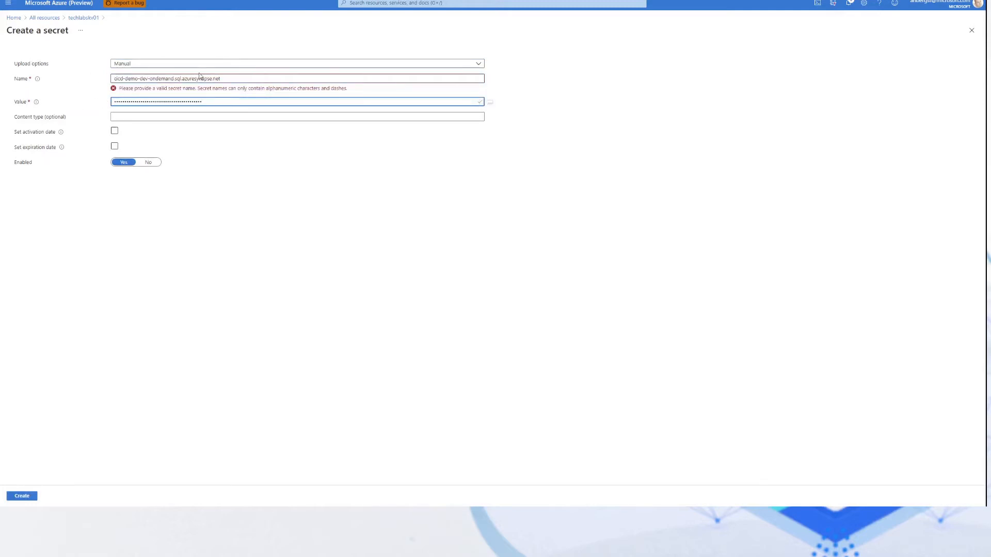
click(140, 79)
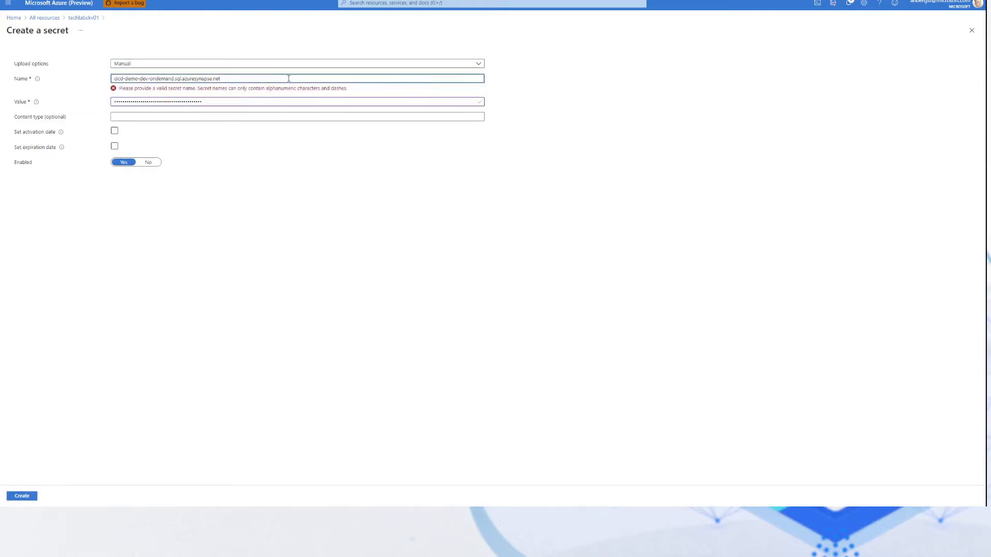
key(Delete)
key(Delete)
key(Delete)
key(Delete)
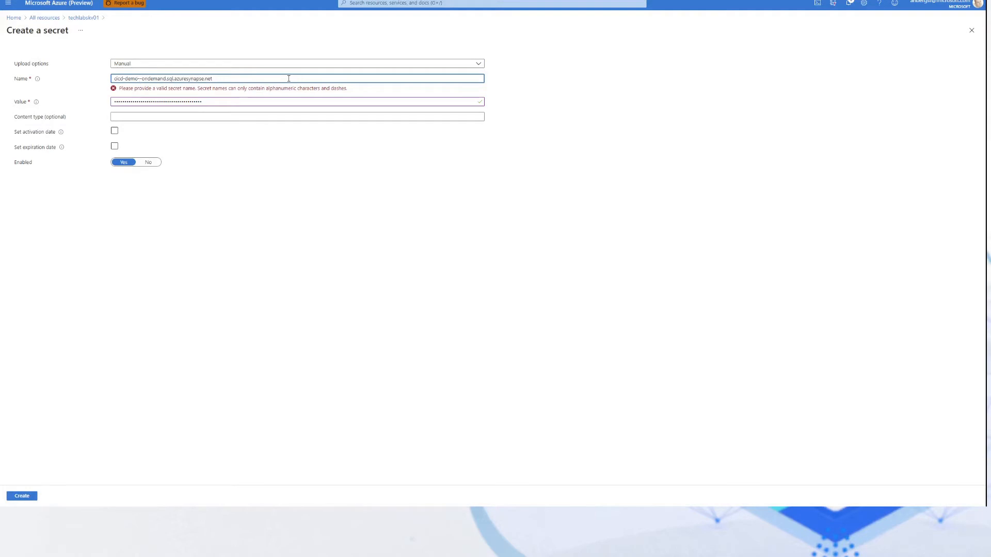
text(prod)
Replace the secret value, trim the name to cicd-demo-prod and create the secret
key(ctrl+a)
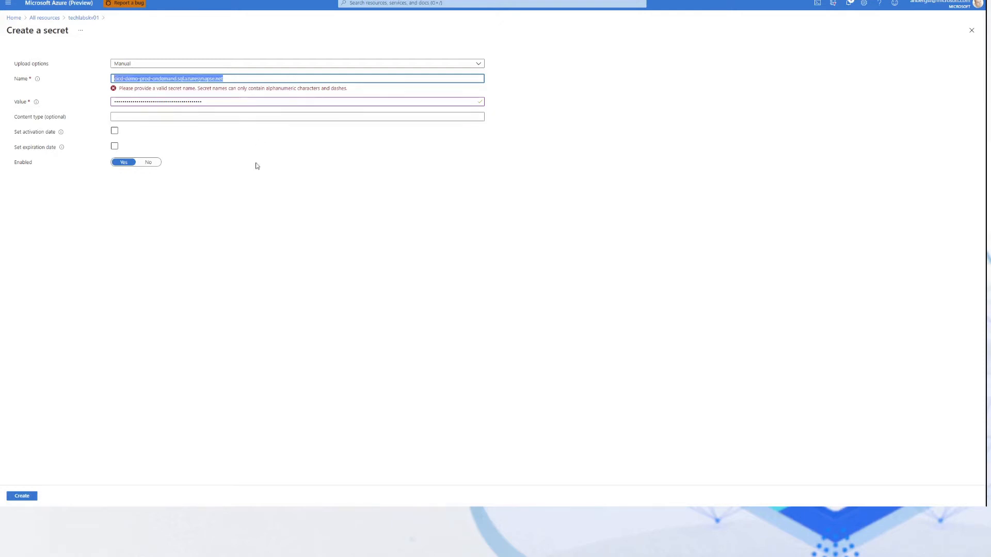
click(278, 267)
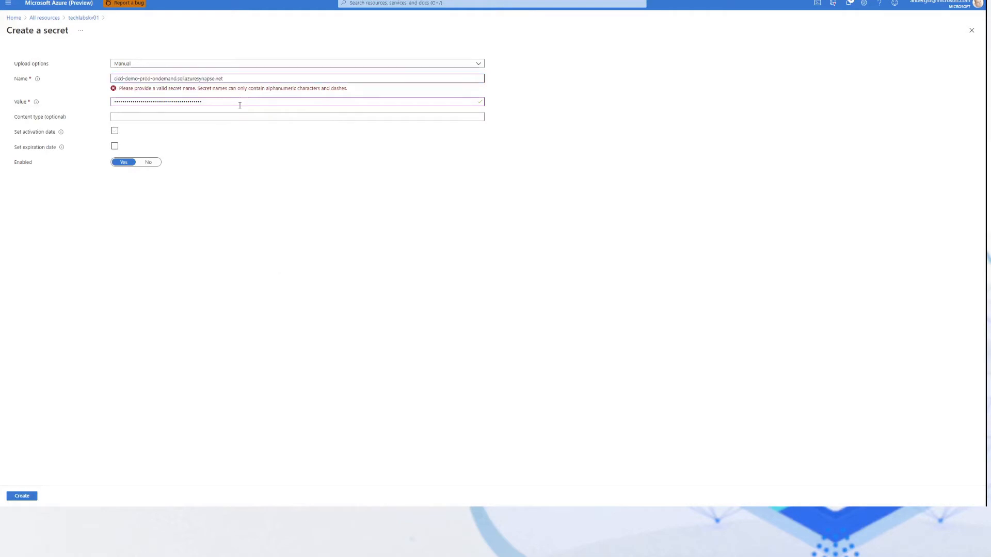
drag(239, 102, 29, 105)
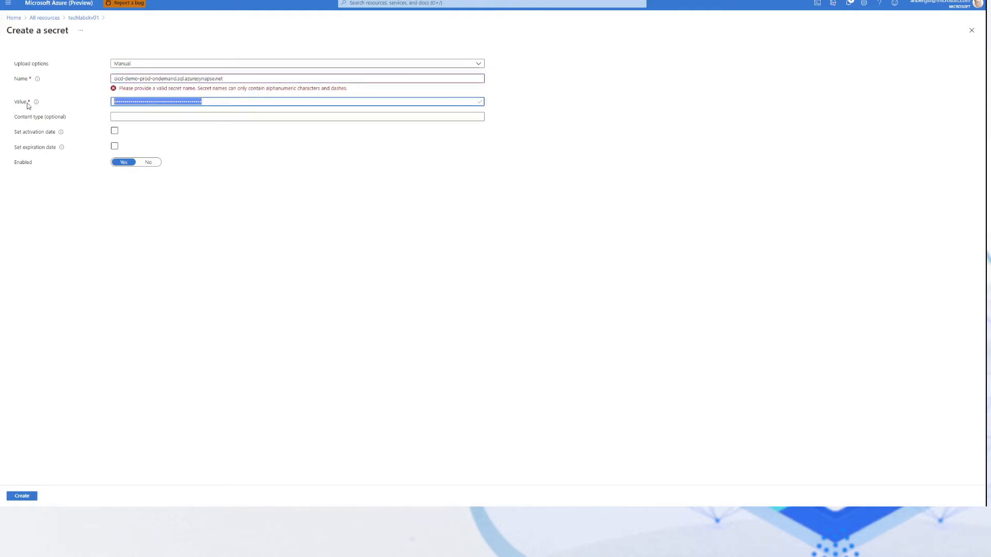
click(228, 78)
drag(222, 79, 67, 79)
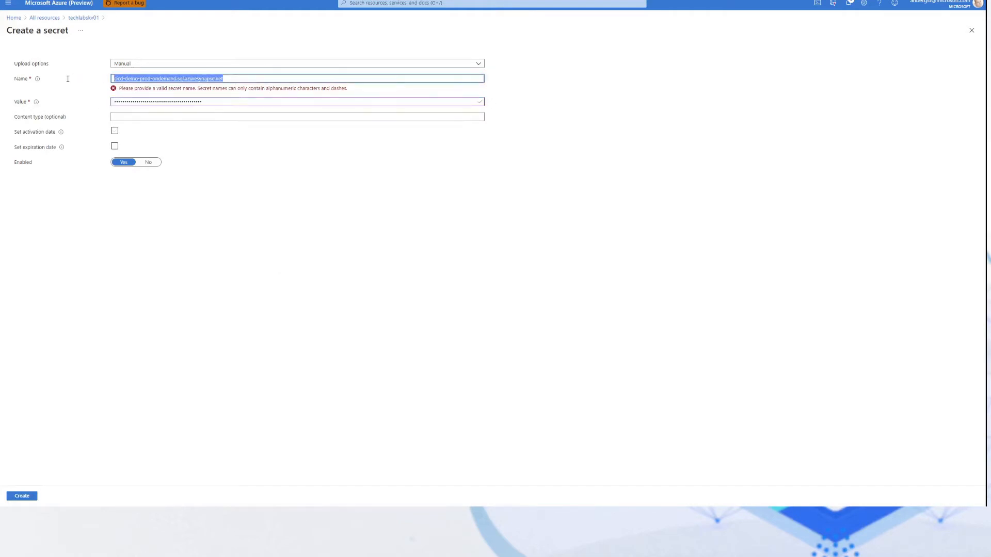
click(314, 158)
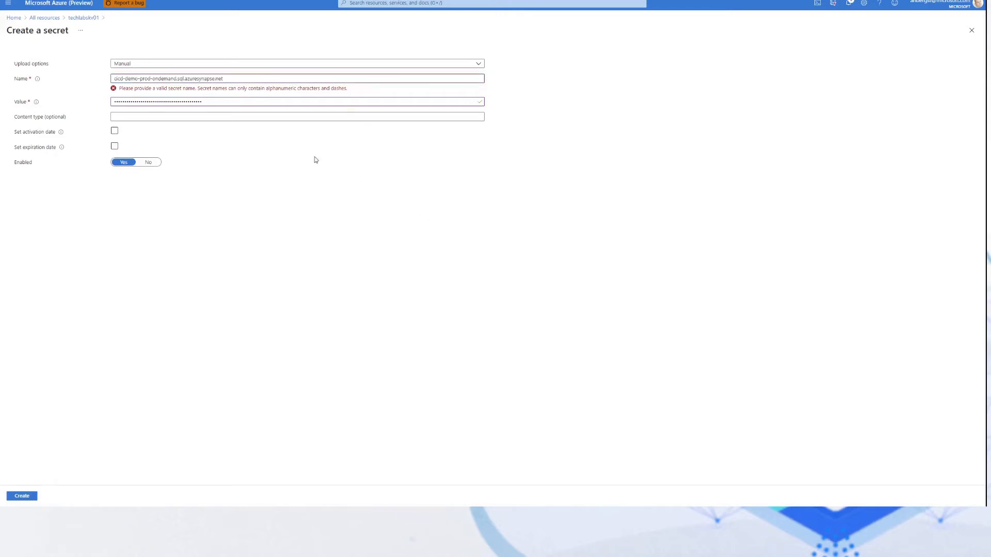
click(232, 102)
drag(232, 101, 56, 103)
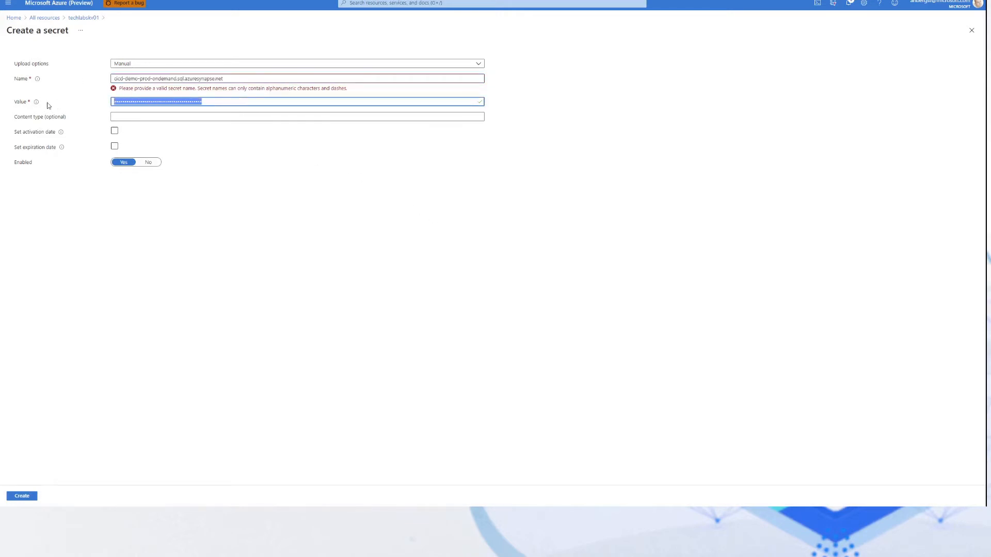
key(ctrl+v)
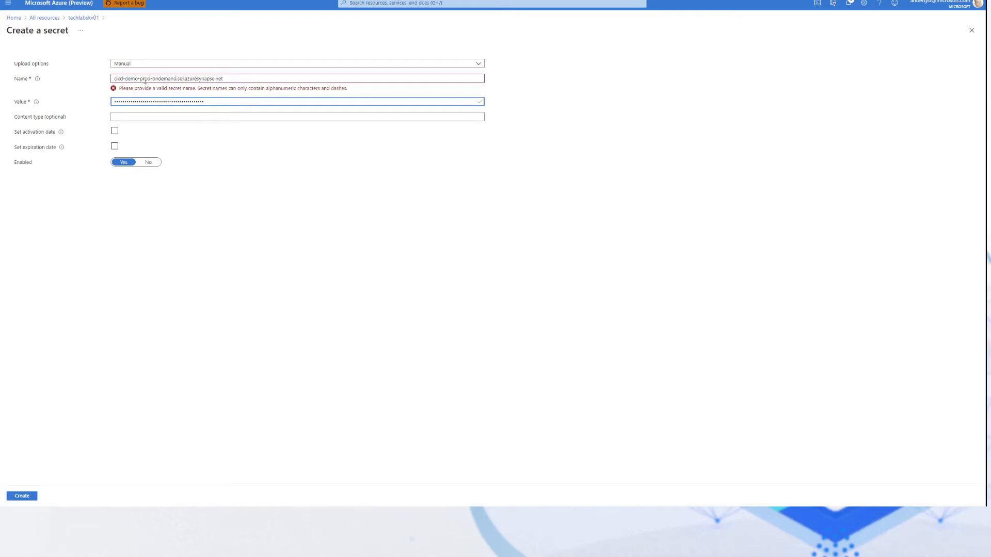
drag(149, 77, 372, 77)
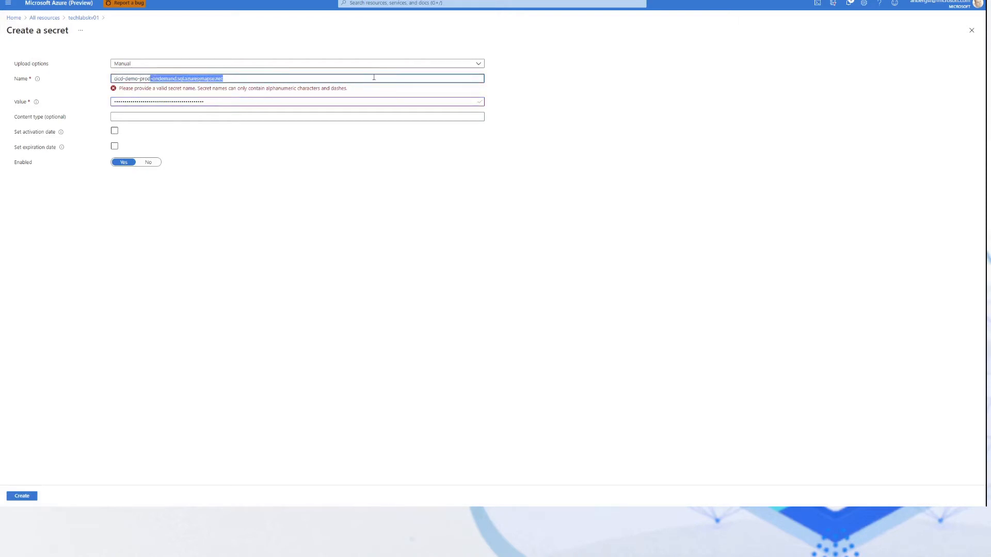
key(BackSpace)
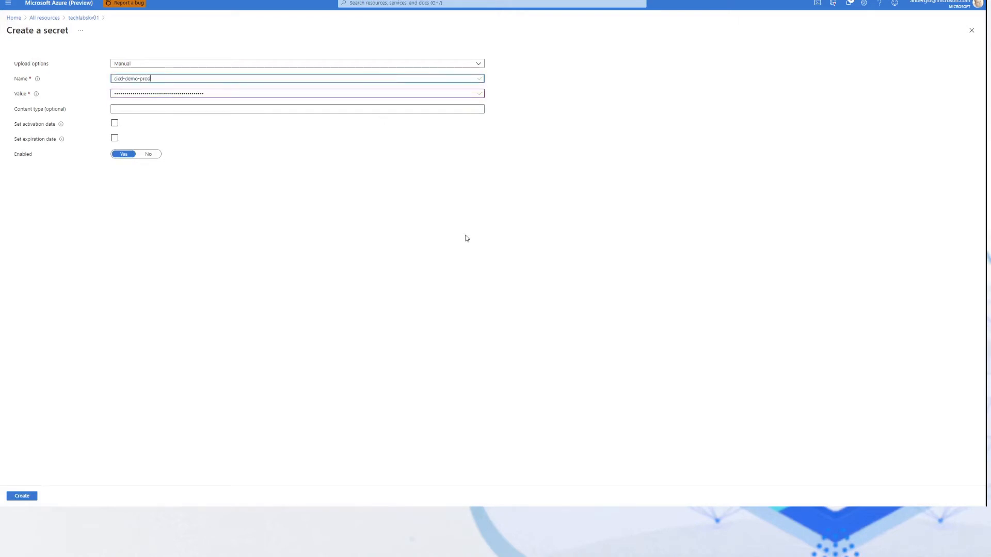
click(466, 236)
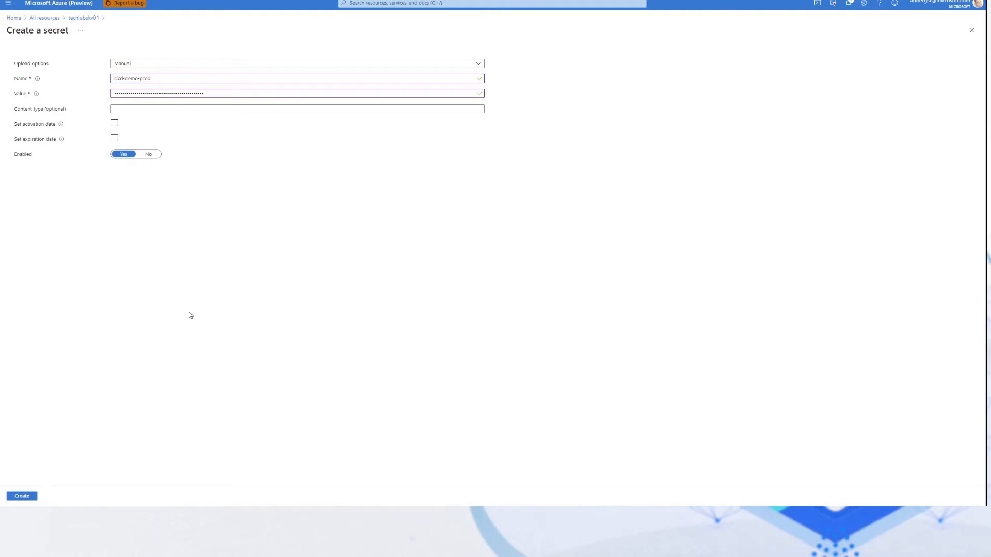
click(23, 498)
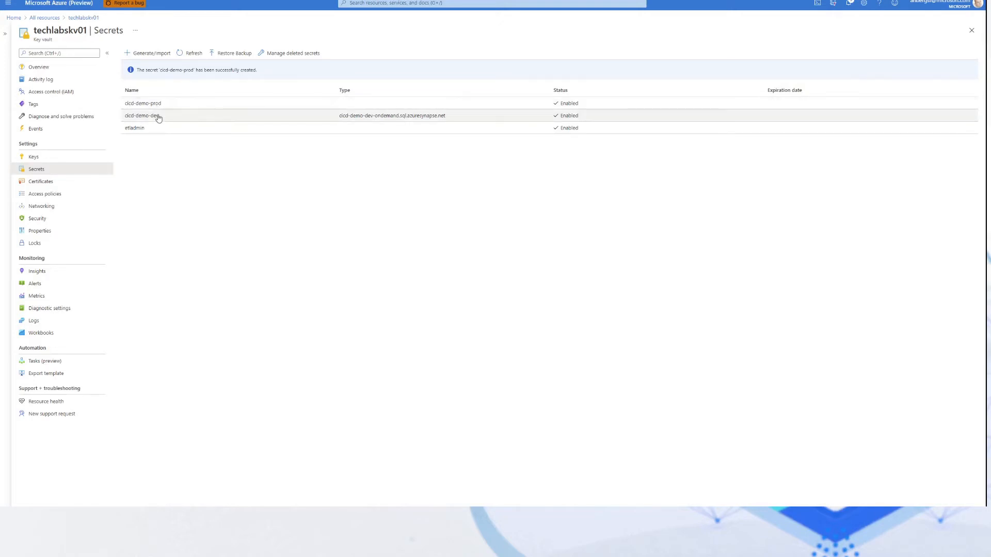
Select the cicd-demo-dev secret name in the Secrets list to copy it
drag(160, 118, 123, 122)
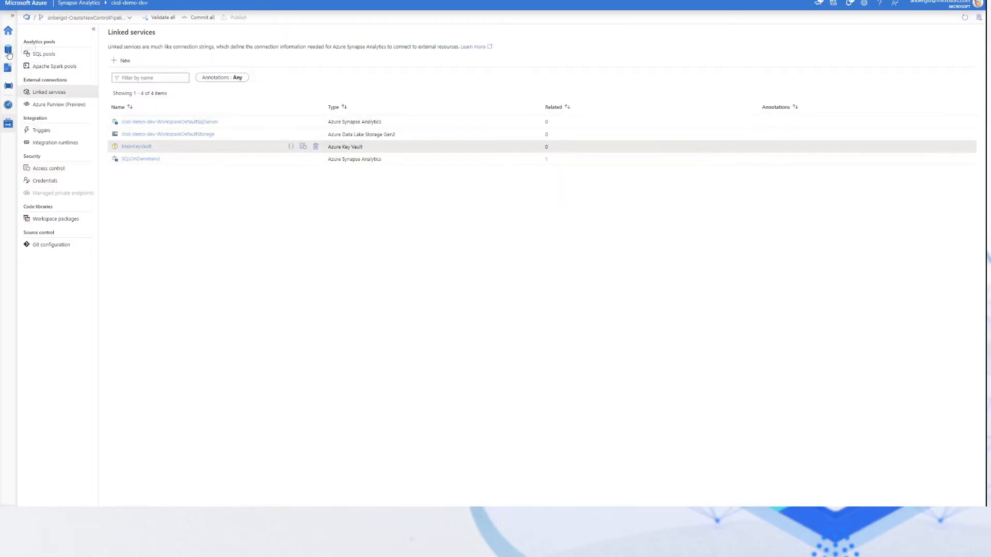
From the Integrate hub, open the ASSQLServerless dataset and successfully test its SQLOnDemand connection
click(8, 87)
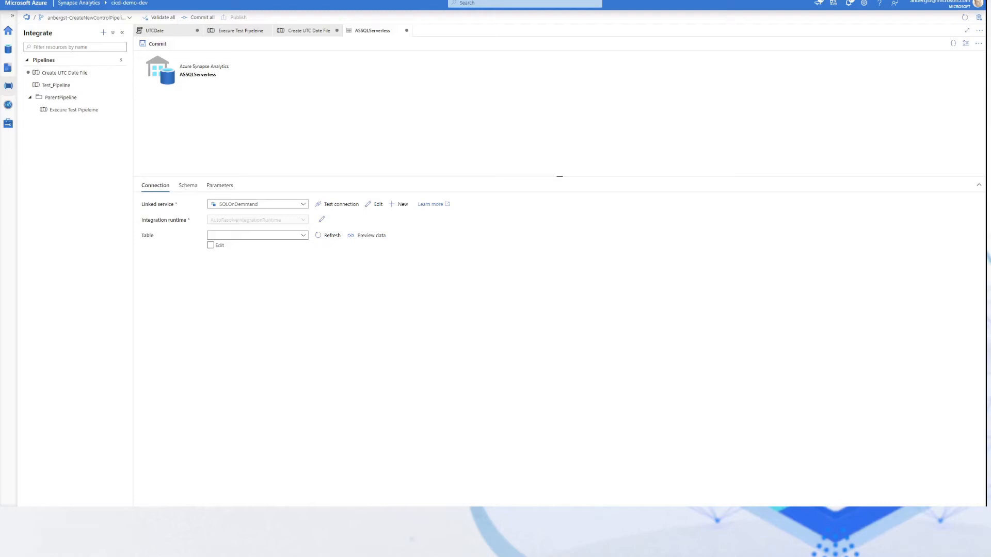
click(341, 205)
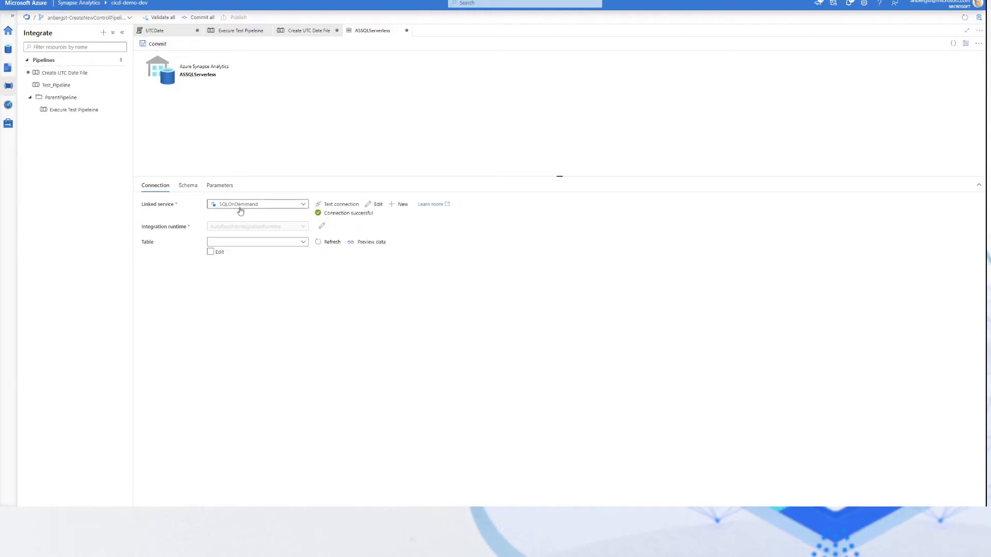
Review CreateParquetFile's source settings and preview the data its select UTCDate=GETUTCDATE() query returns
click(310, 32)
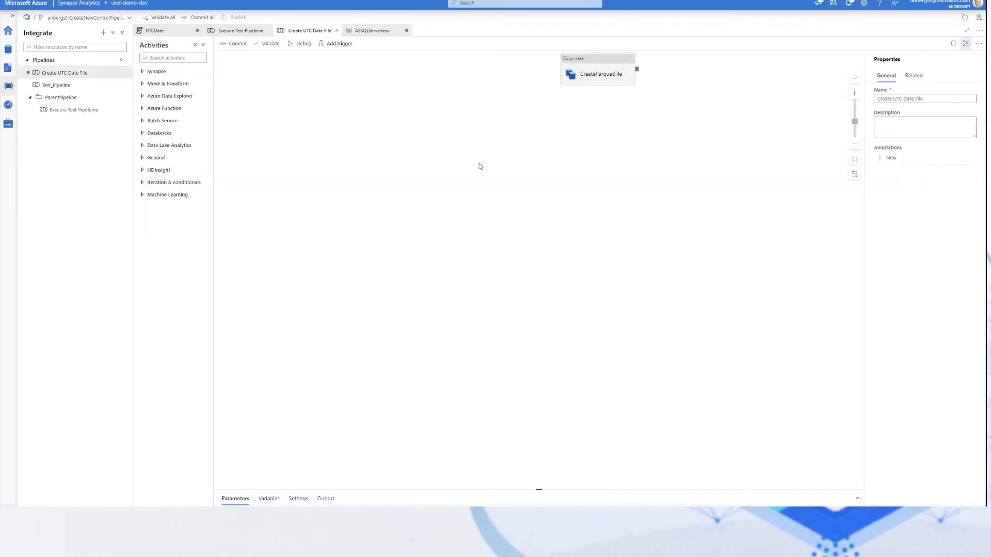
click(604, 65)
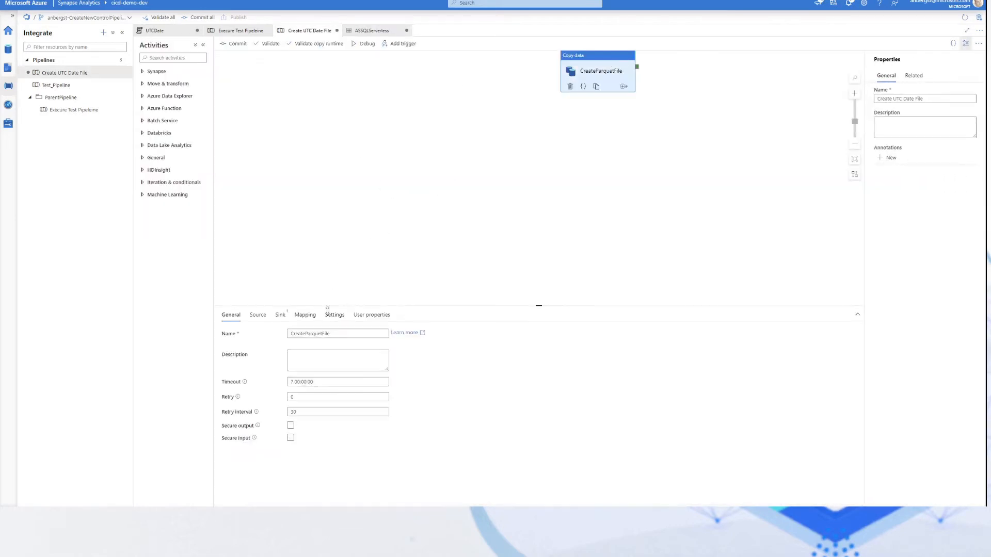
click(257, 317)
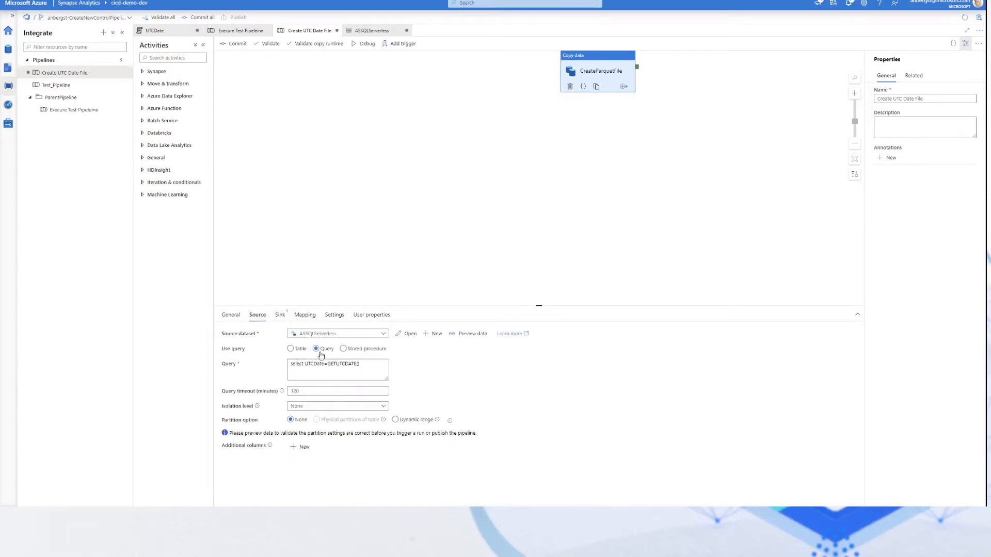
click(465, 335)
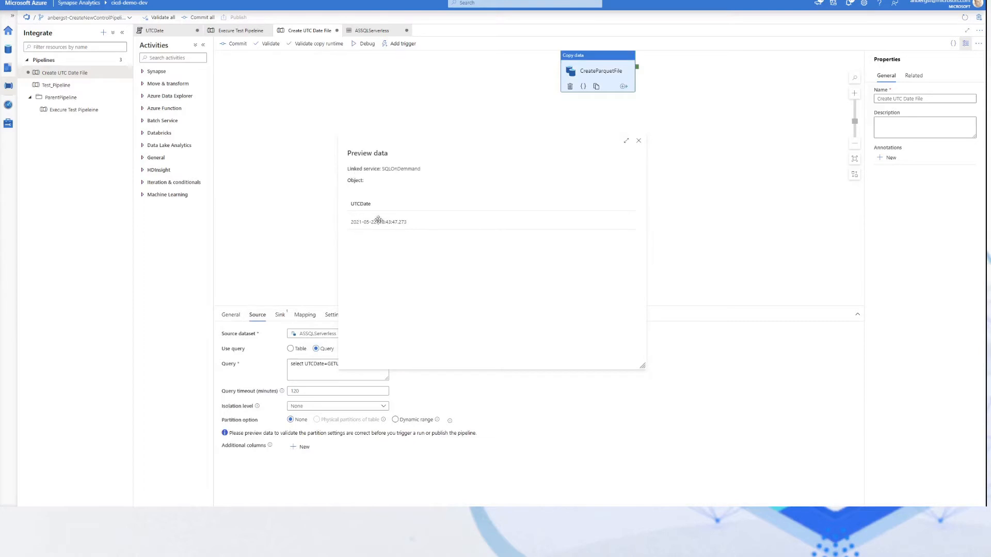
click(638, 140)
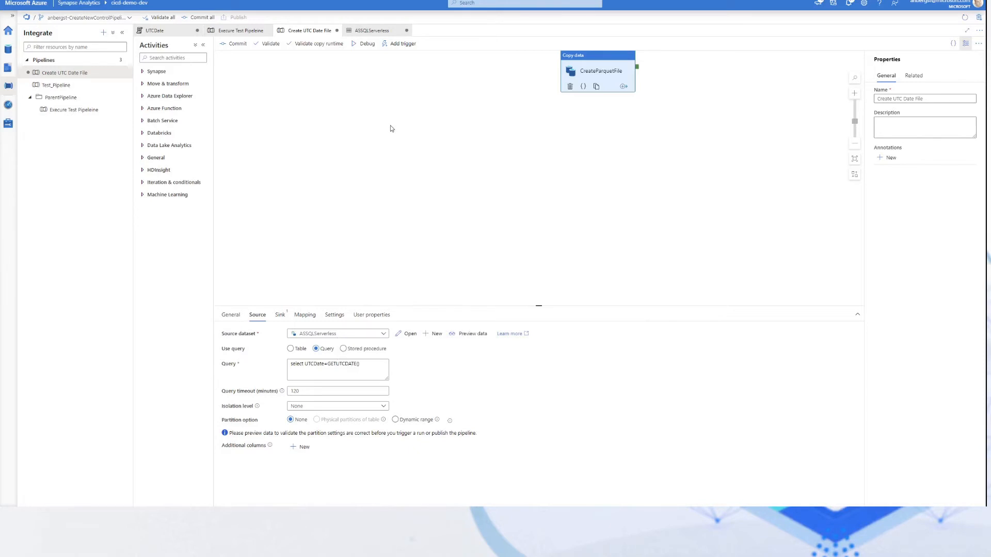
Close the UTCDate SQL script, discarding changes, and reselect the CreateParquetFile activity
click(181, 33)
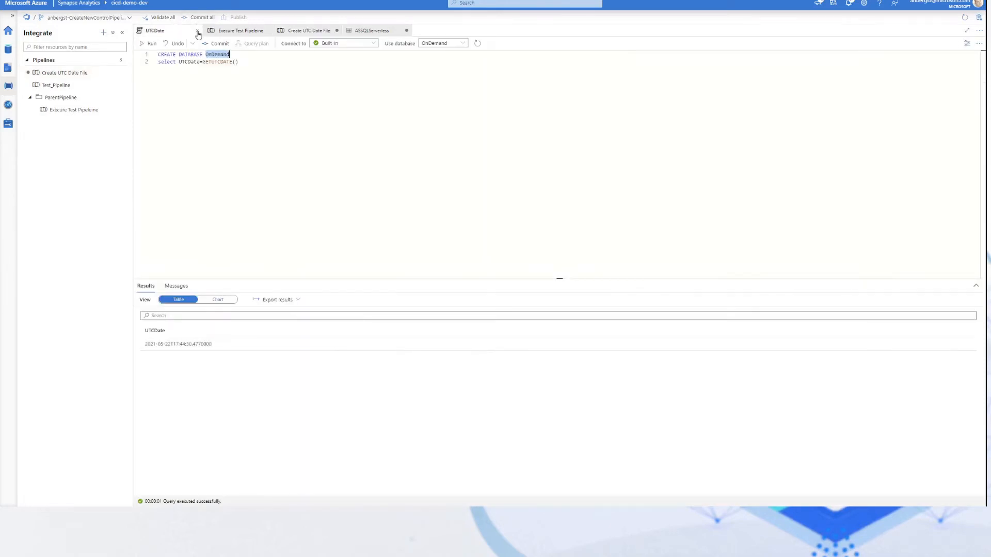
click(197, 31)
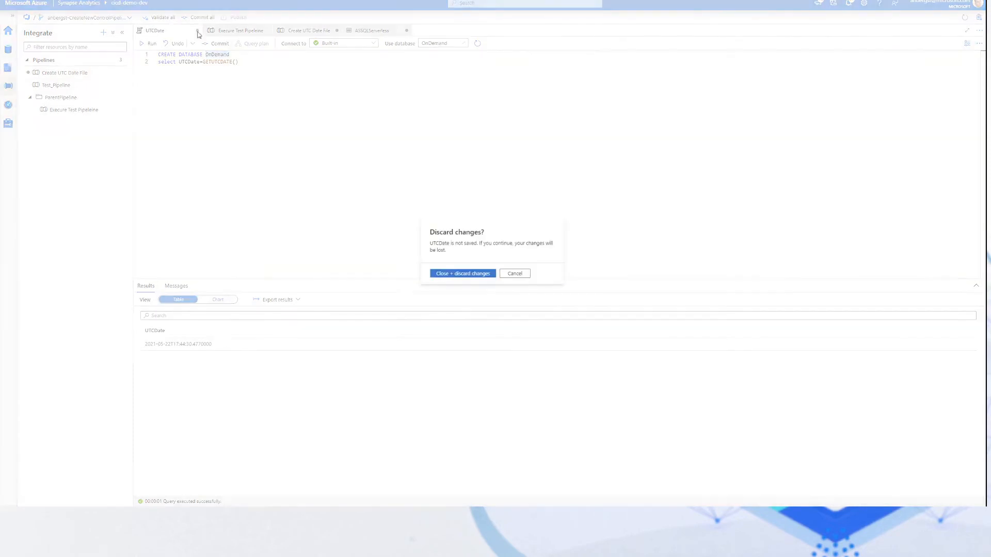
click(475, 278)
click(429, 142)
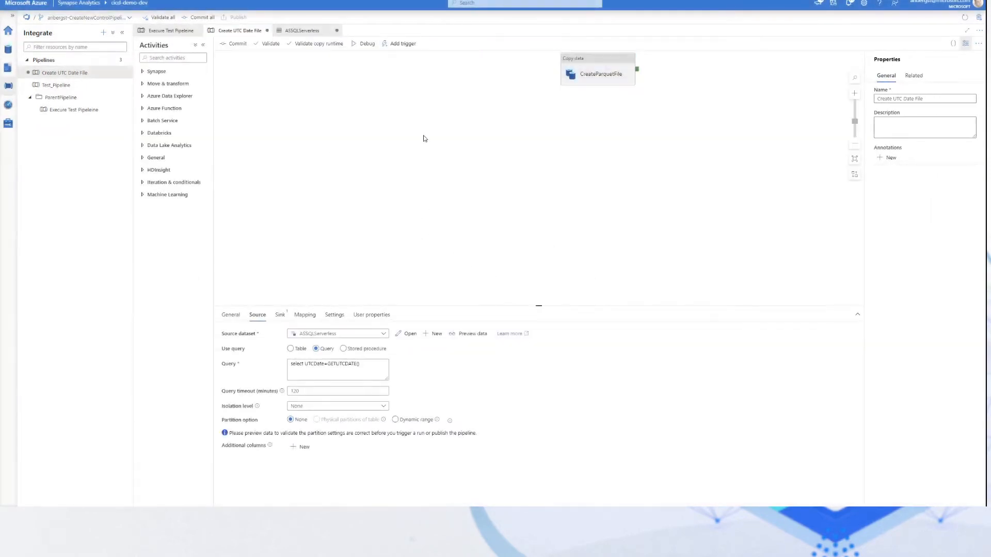
click(614, 82)
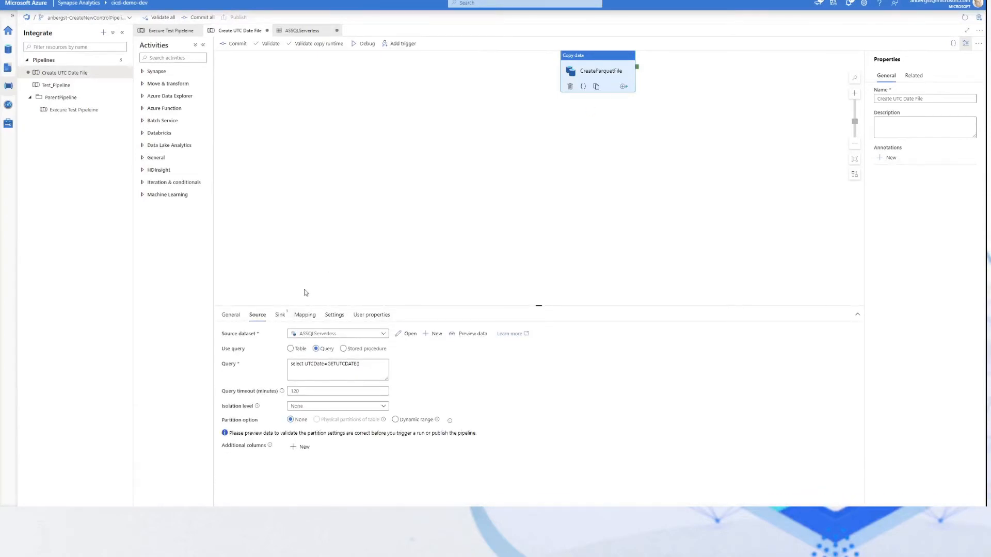
Create a new CreateParquetFile sink dataset on Azure Data Lake Storage Gen2 using Parquet format
click(280, 317)
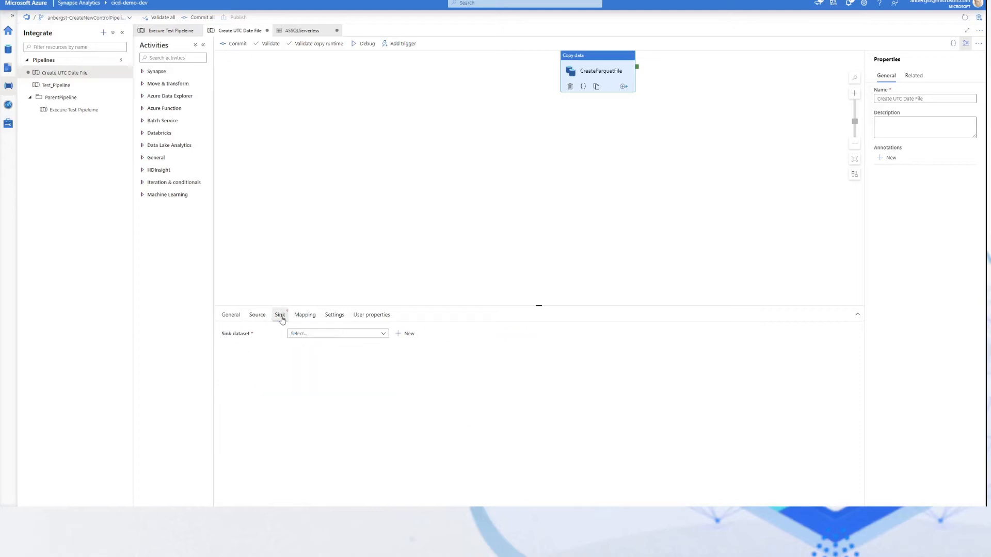
click(324, 335)
click(342, 337)
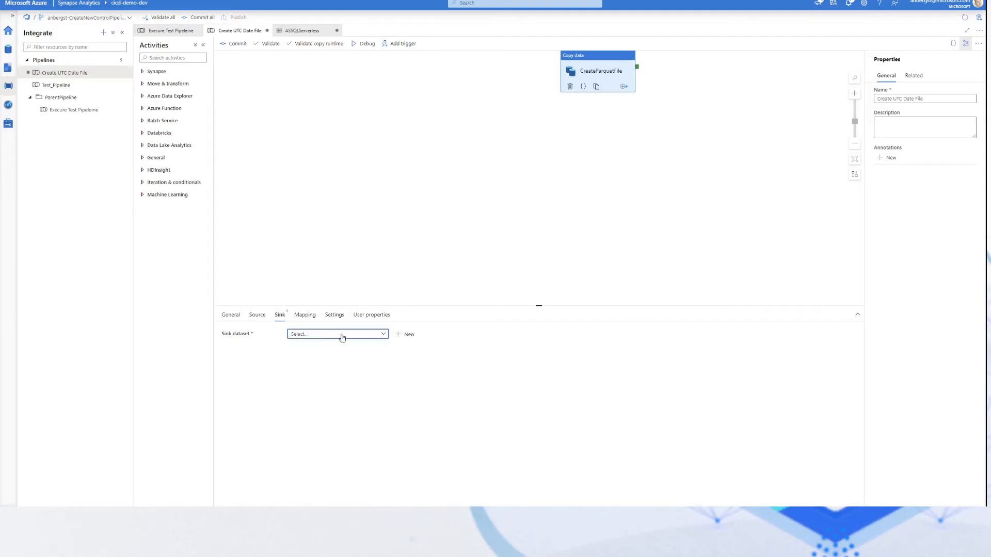
click(409, 335)
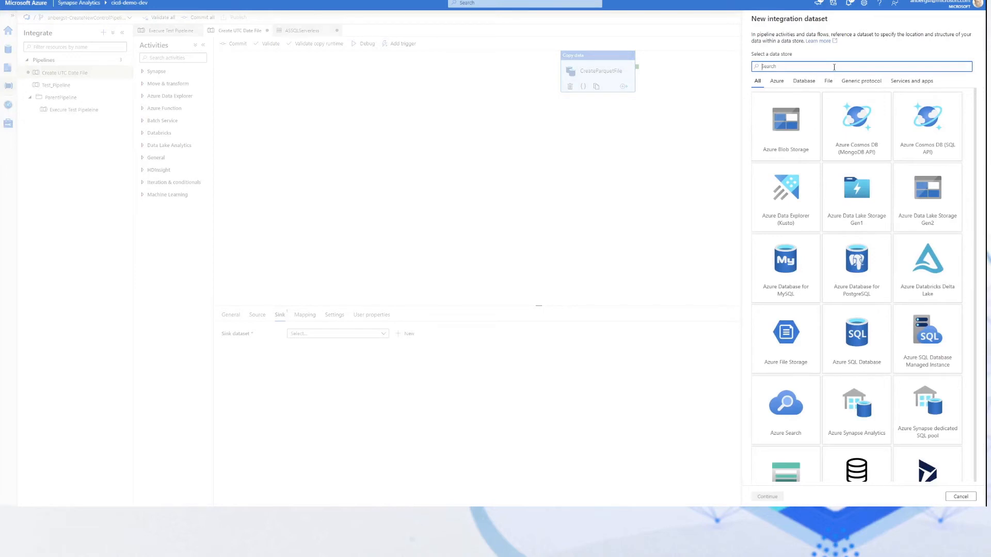
text(azure)
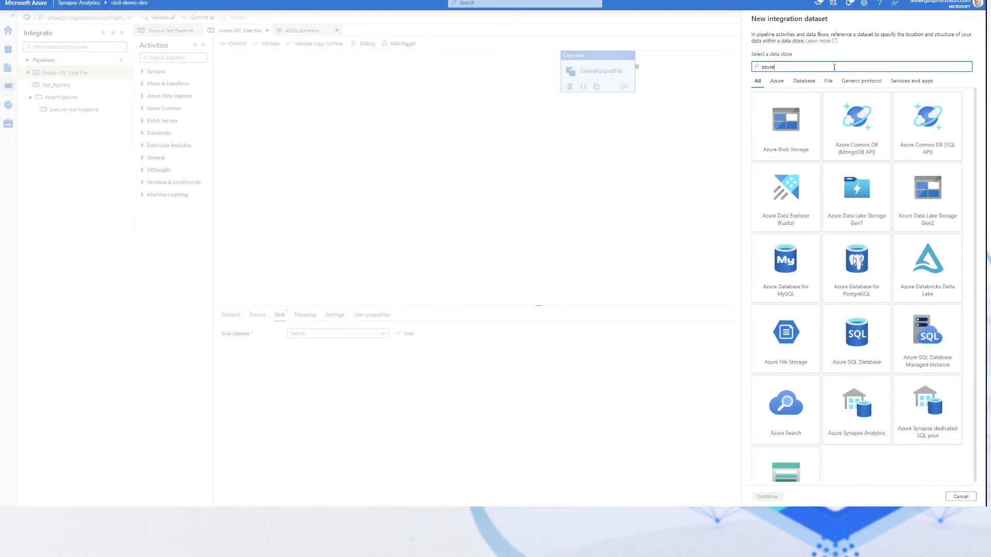
click(936, 210)
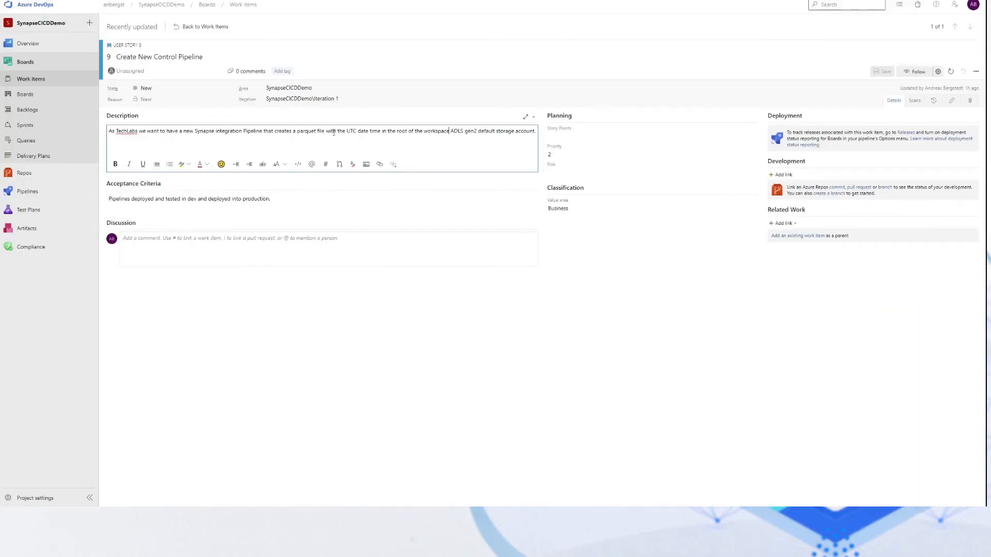
drag(450, 132, 486, 132)
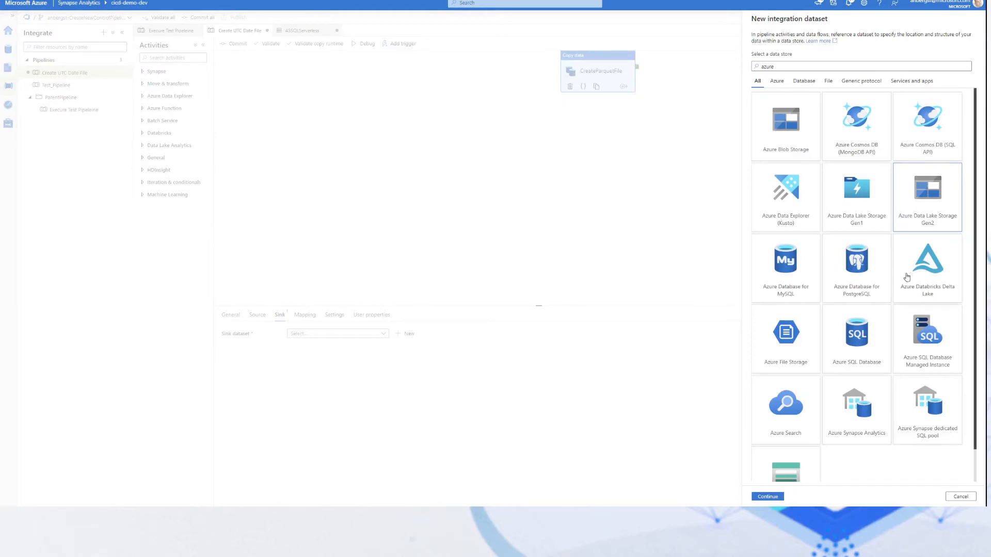
double_click(931, 207)
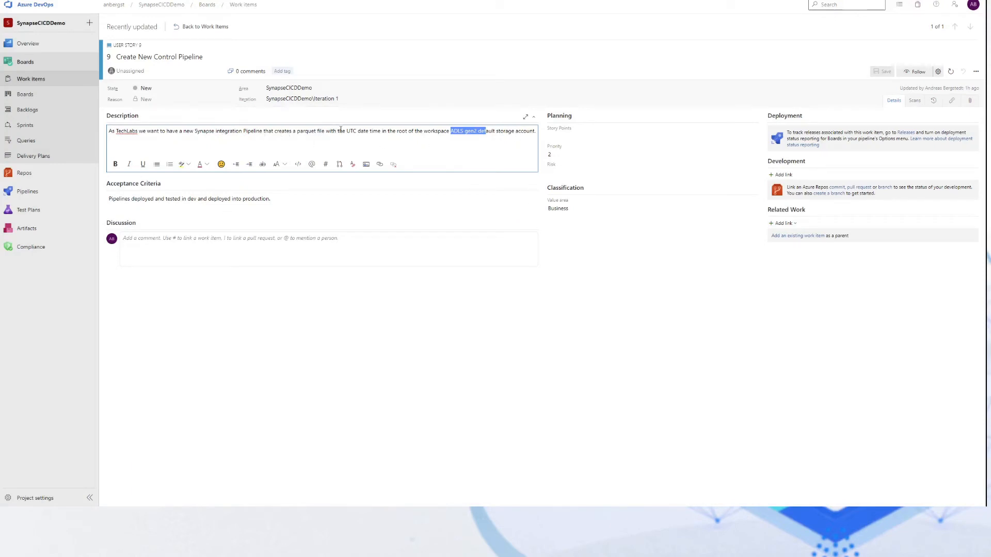
double_click(303, 131)
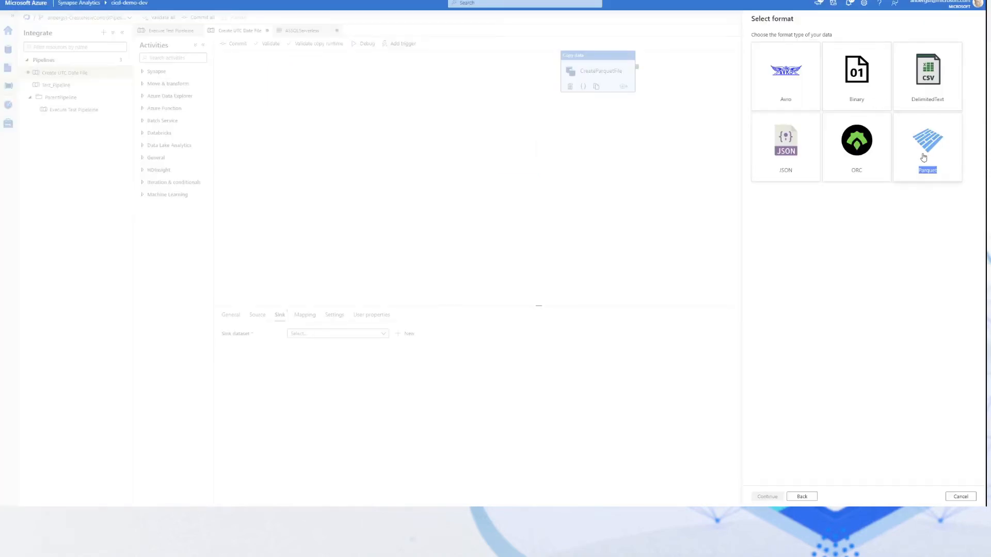
double_click(922, 157)
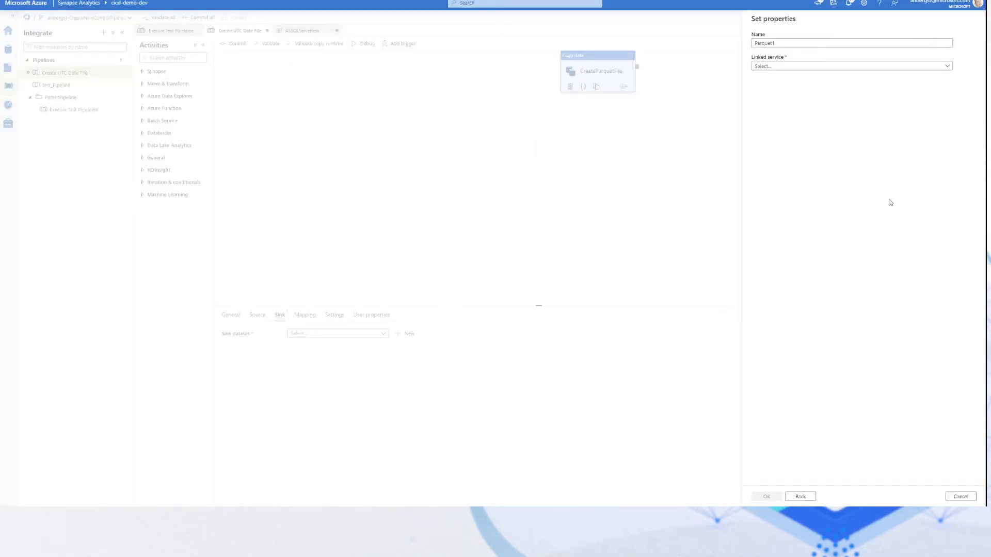
Rename the dataset UTCDatePqtfile, link it to WorkspaceDefaultStorage, and set the file system to primary-fs
drag(783, 44, 741, 44)
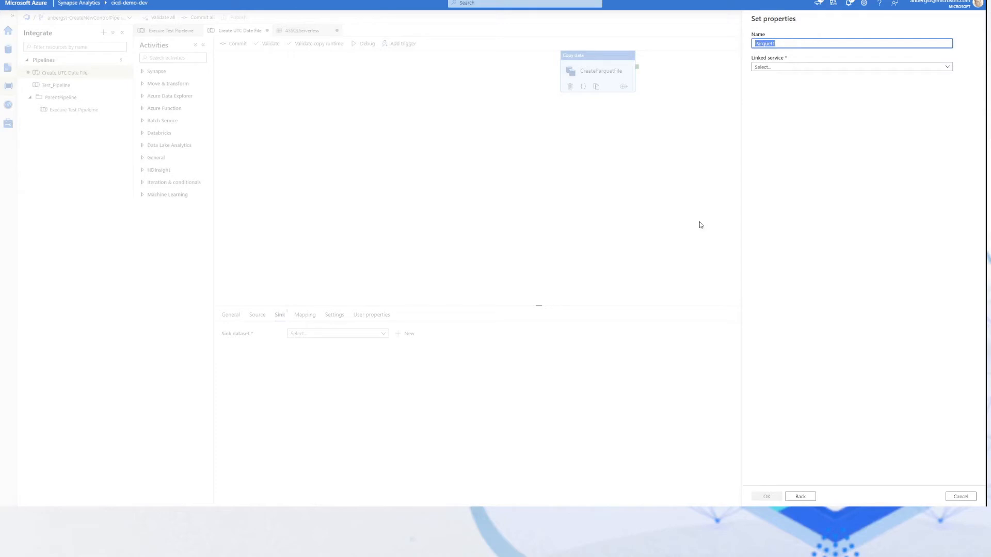
text(UTCDatePqtfi)
text(le)
click(792, 66)
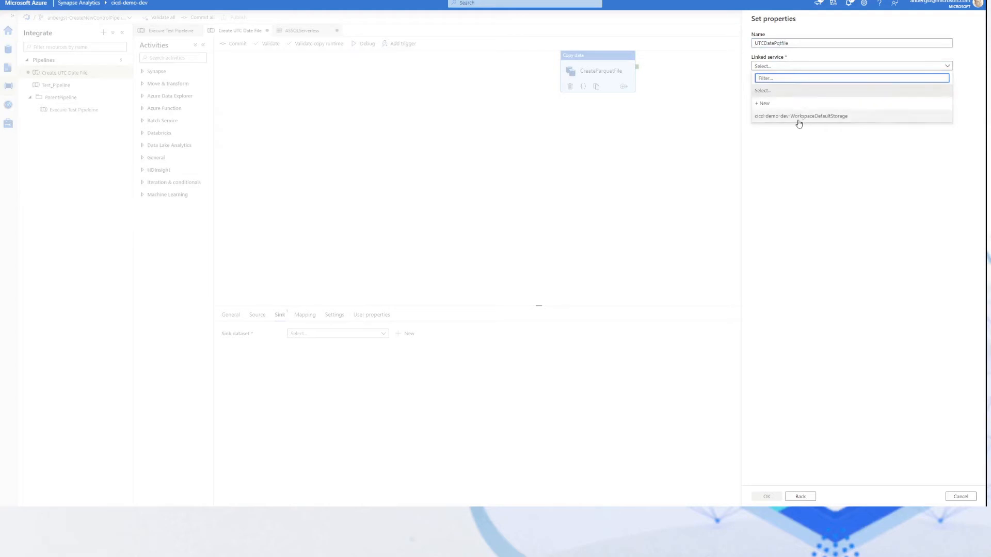
click(818, 116)
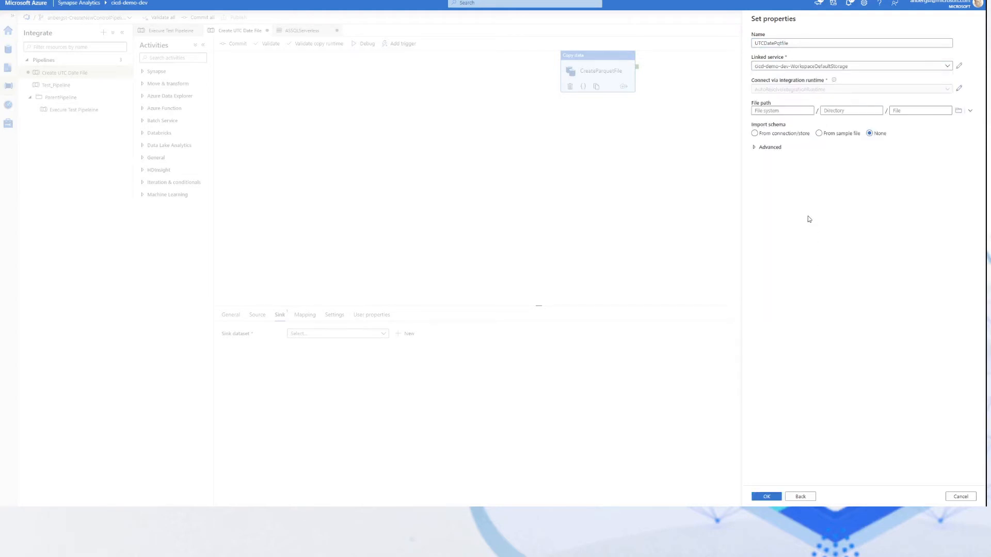
click(959, 111)
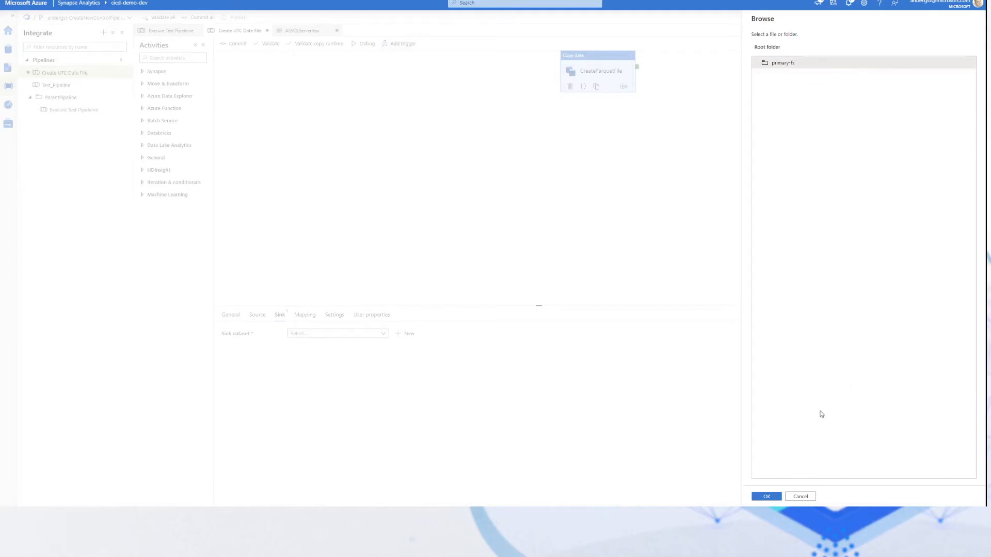
click(762, 498)
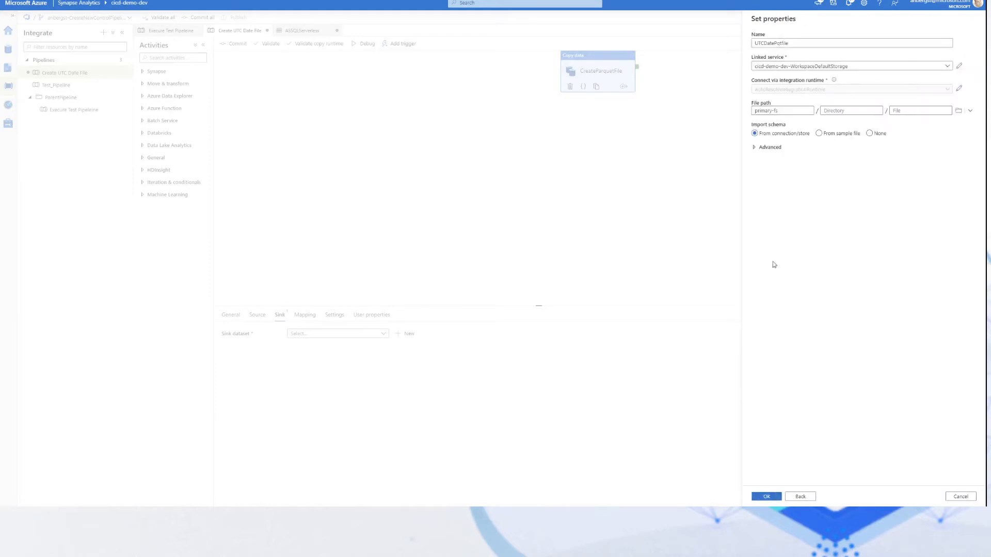
Set the dataset directory to utcdate, import no schema, and confirm it as the sink
click(855, 111)
text(UTCDATE)
key(ctrl+a)
key(BackSpace)
text(u)
click(906, 200)
click(769, 497)
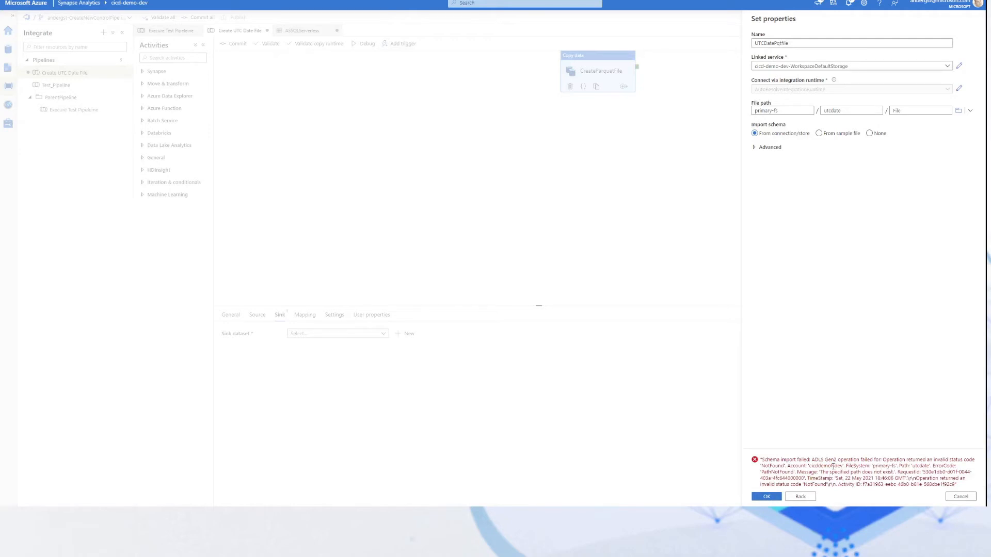
click(869, 133)
click(766, 497)
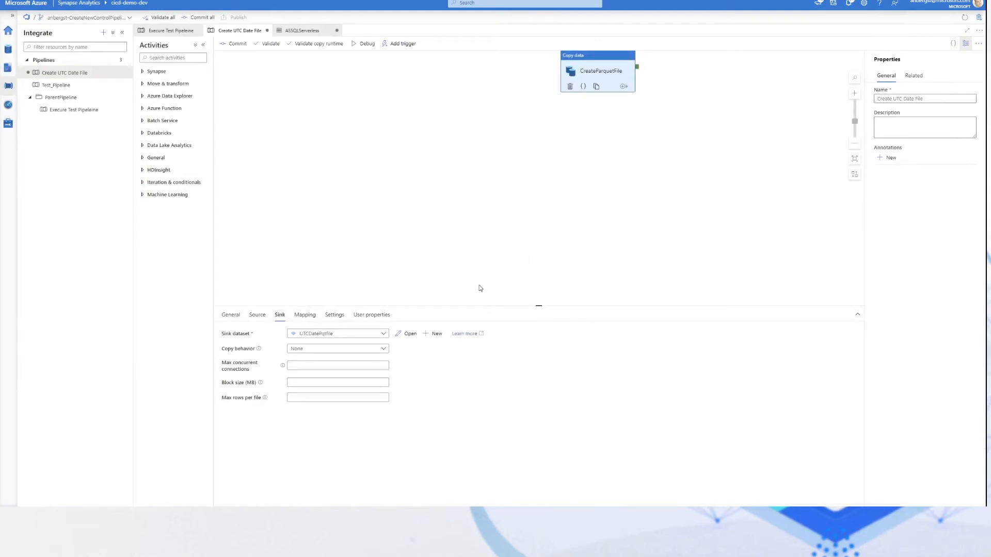
Recheck source and sink settings, then debug-run Create UTC Date File and refresh its status
click(261, 319)
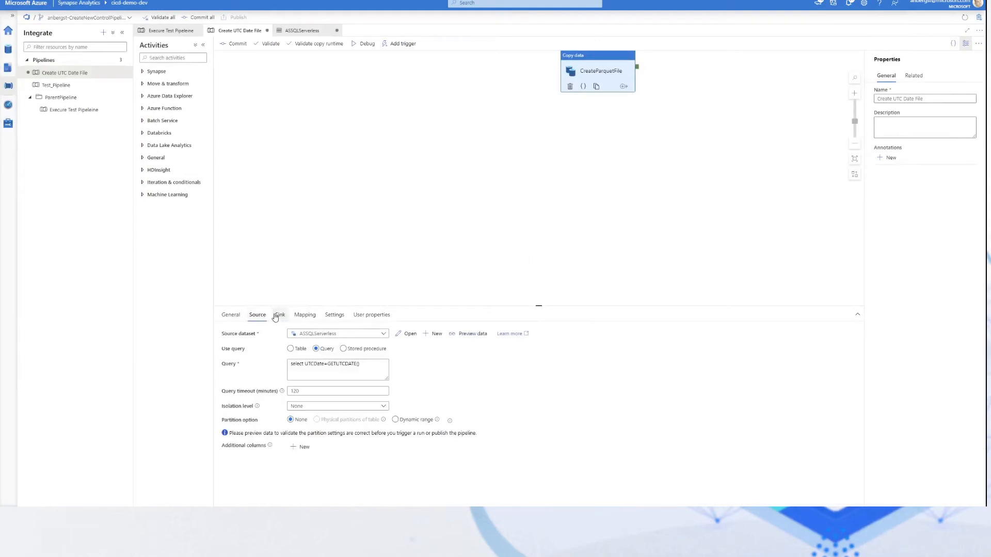
click(277, 317)
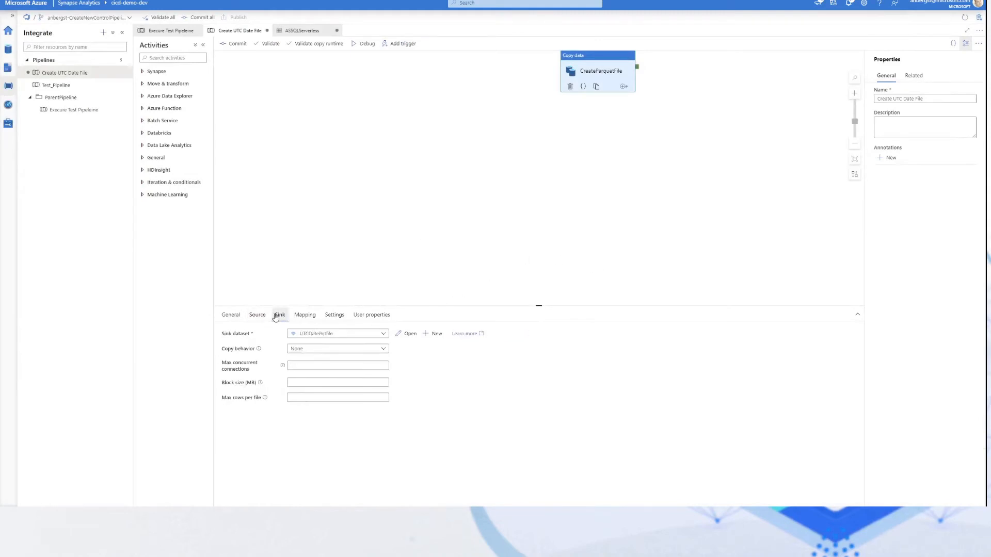
click(399, 204)
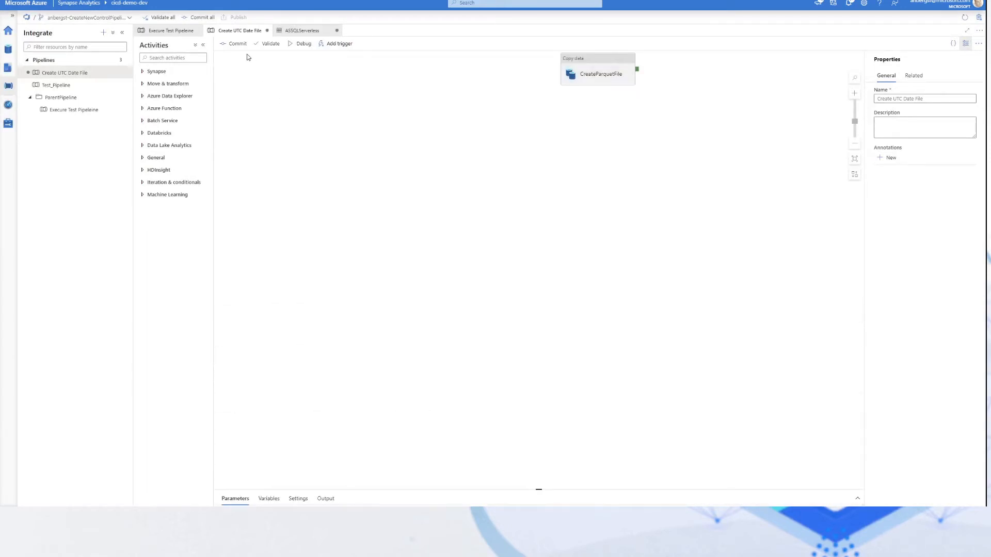
click(297, 45)
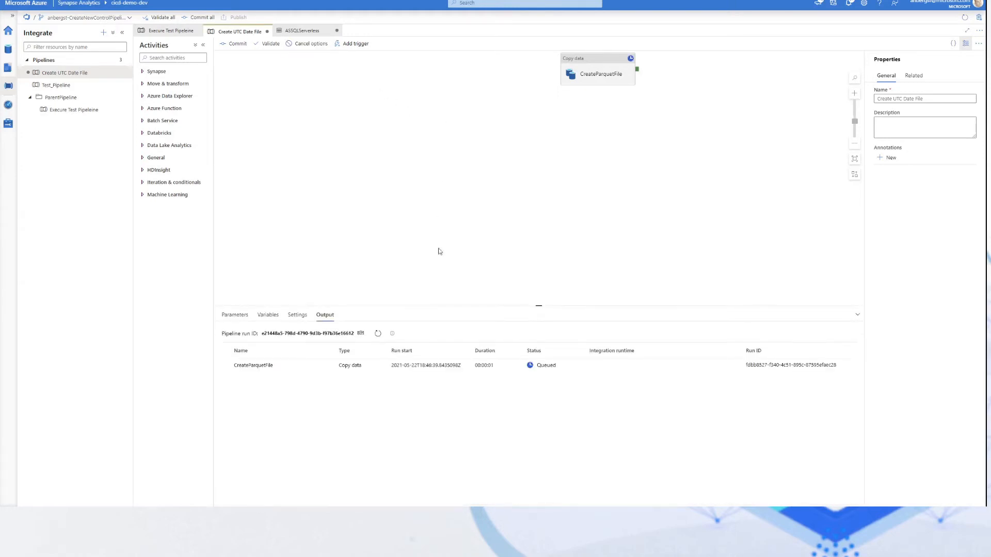
click(377, 334)
click(377, 335)
Confirm the debug run succeeded, review CreateParquetFile's copy details, then go to the Data hub
click(378, 335)
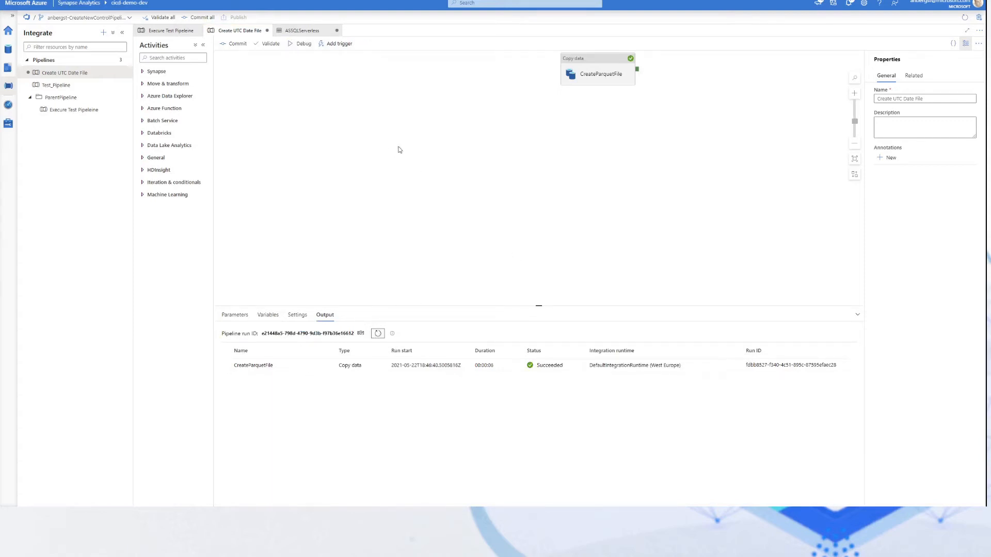
mouse_move(320, 369)
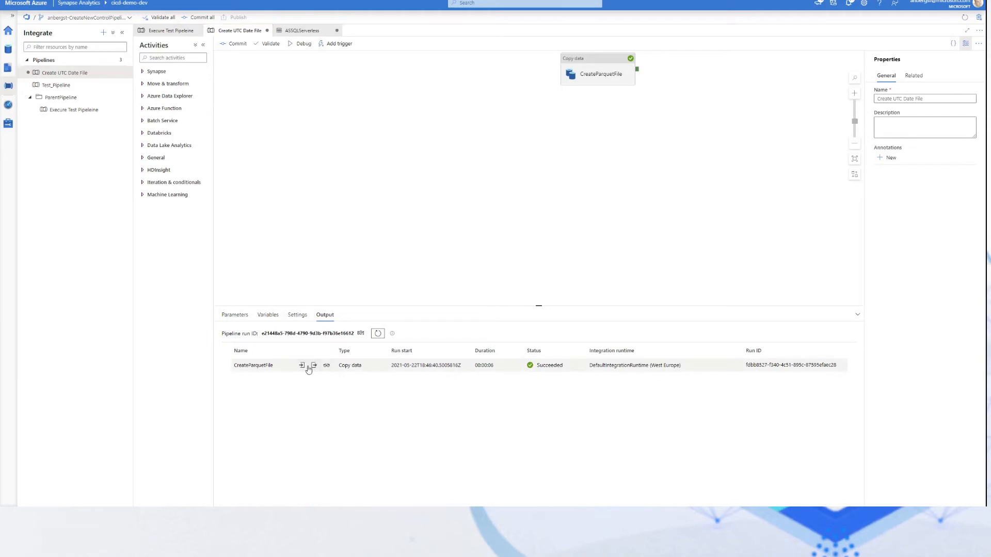
click(326, 366)
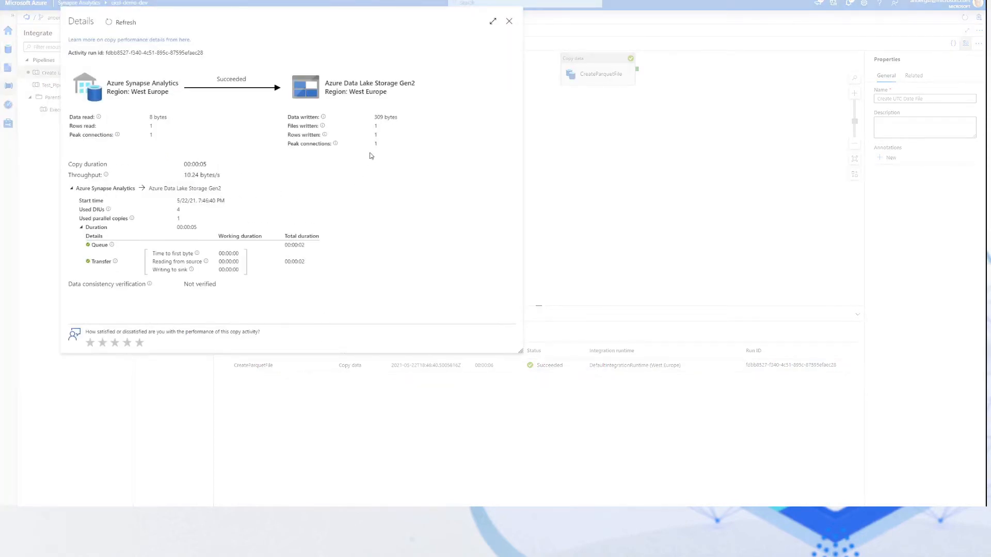
click(510, 21)
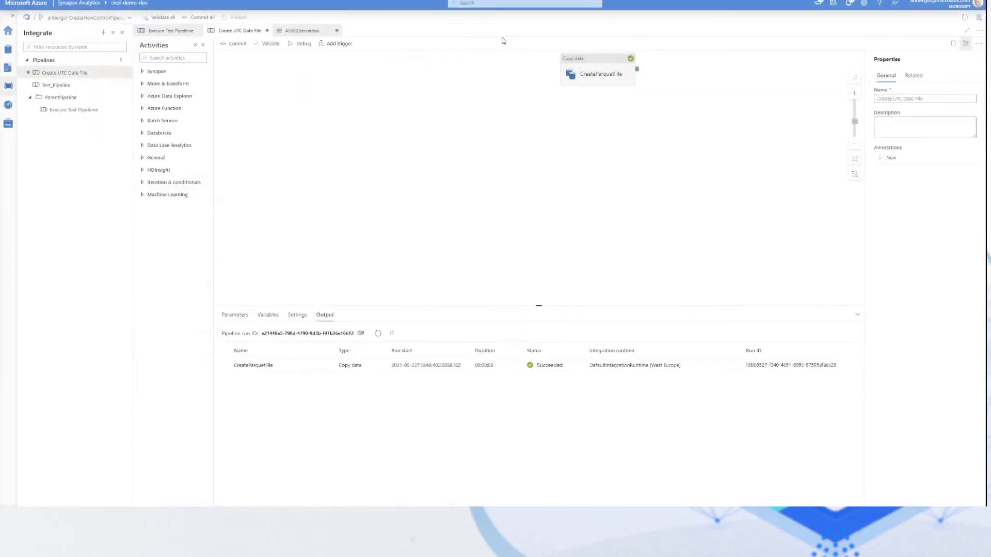
click(9, 52)
click(98, 46)
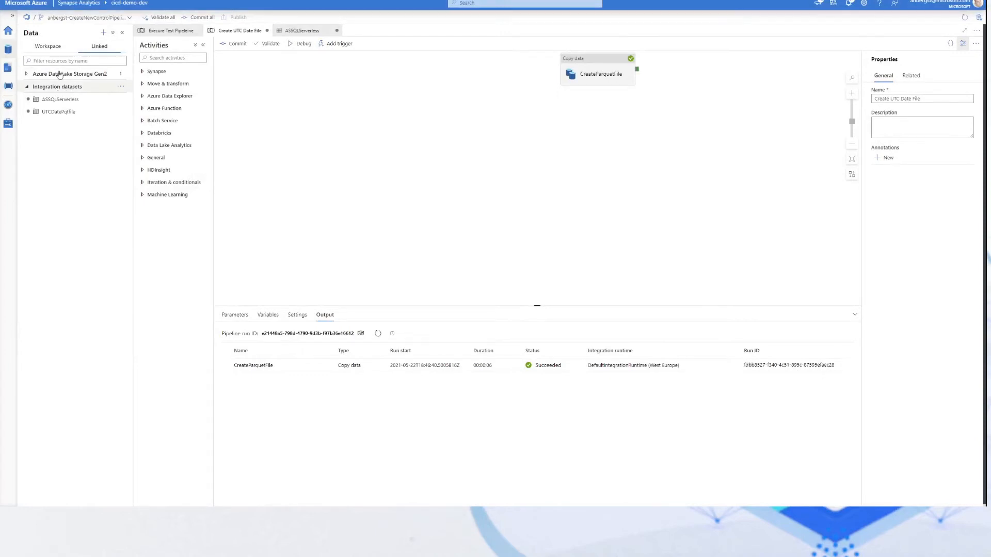
click(60, 76)
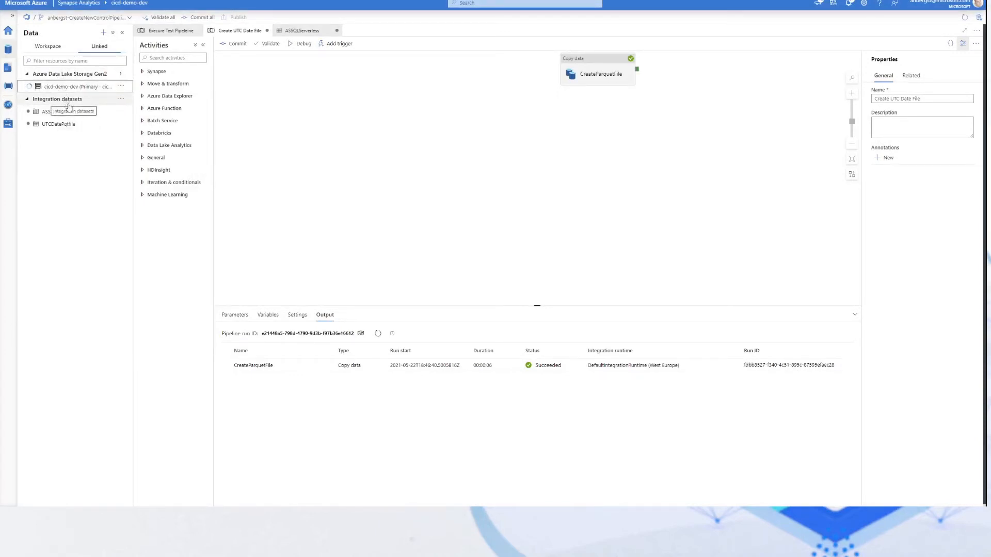
click(70, 99)
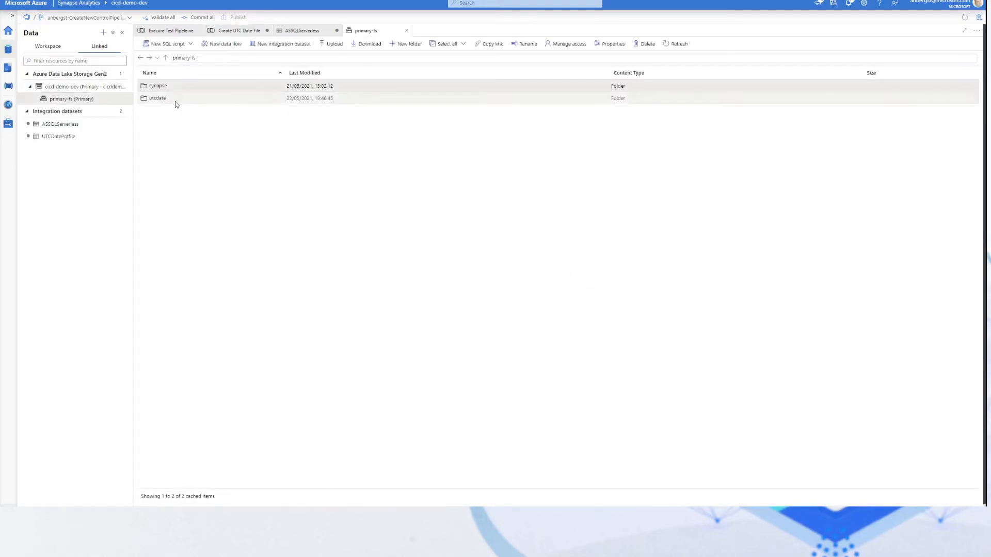
double_click(157, 98)
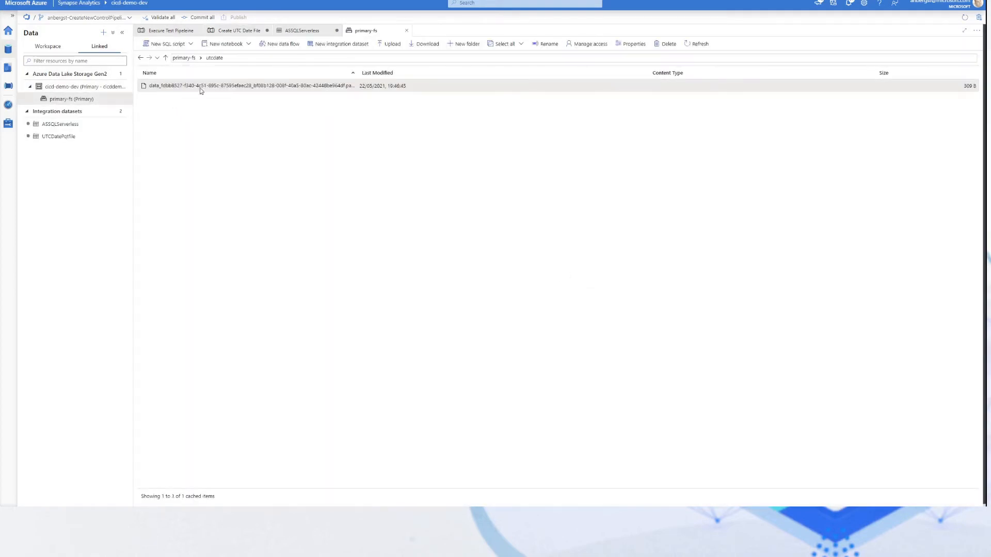
drag(356, 74, 472, 73)
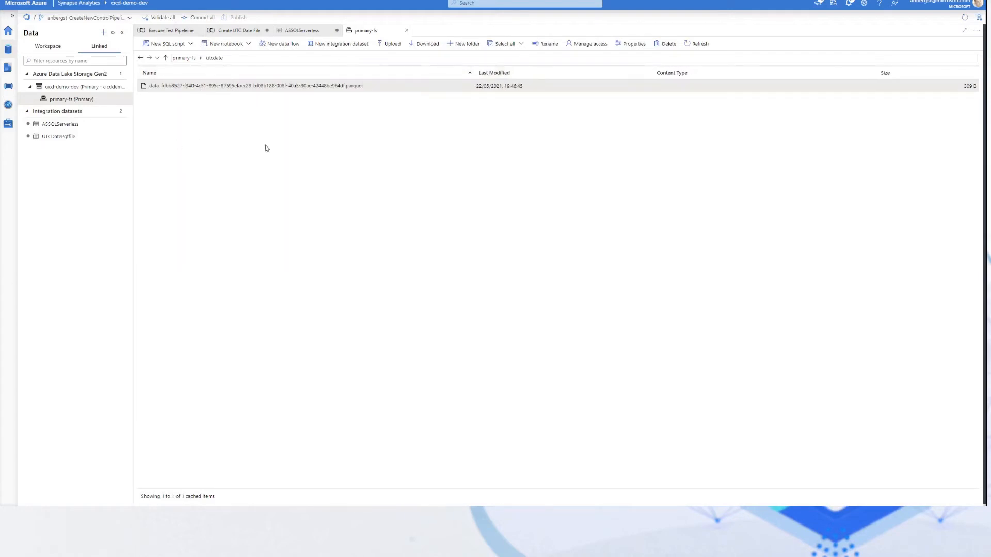
click(8, 86)
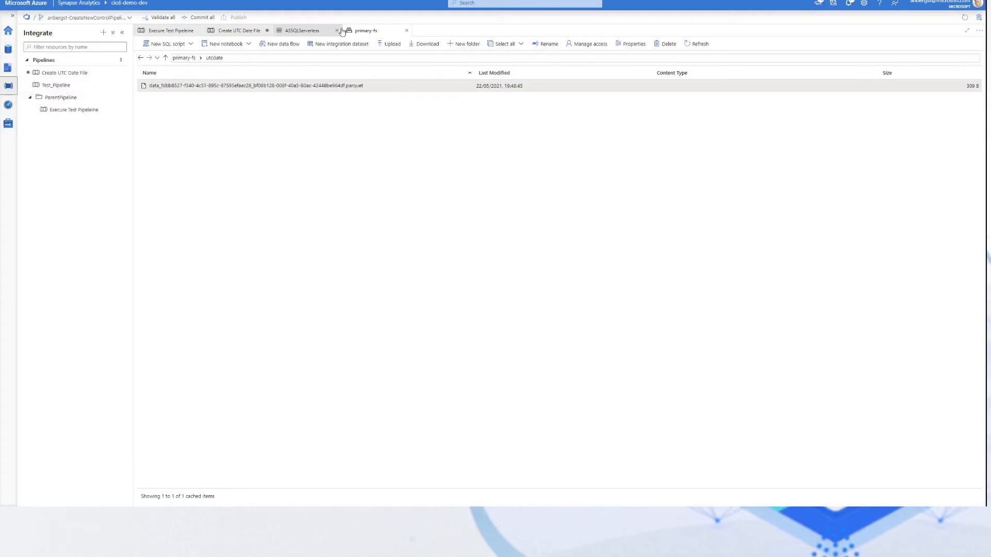
click(406, 30)
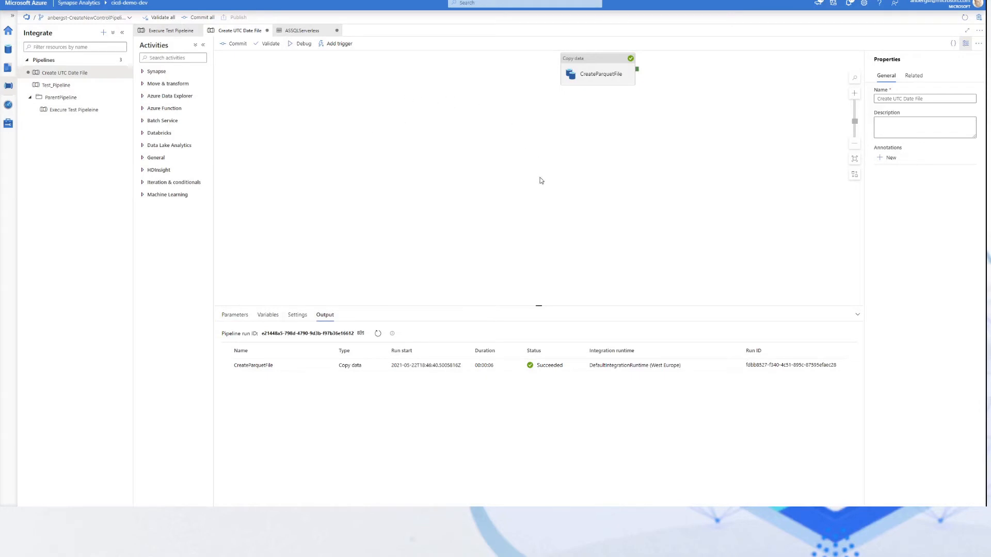
Commit the ASSQLServerless dataset, then edit its SQLOnDemand linked service
click(302, 32)
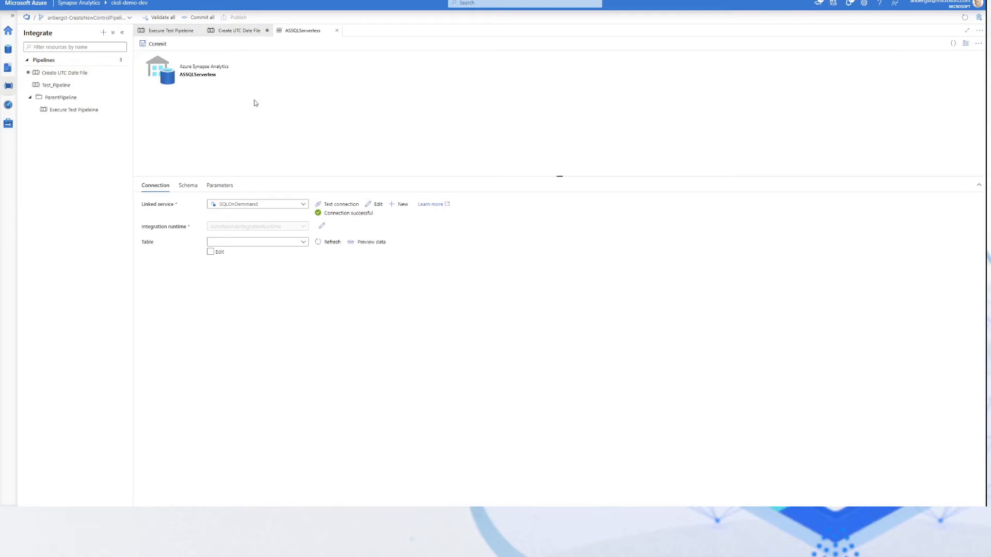
click(164, 44)
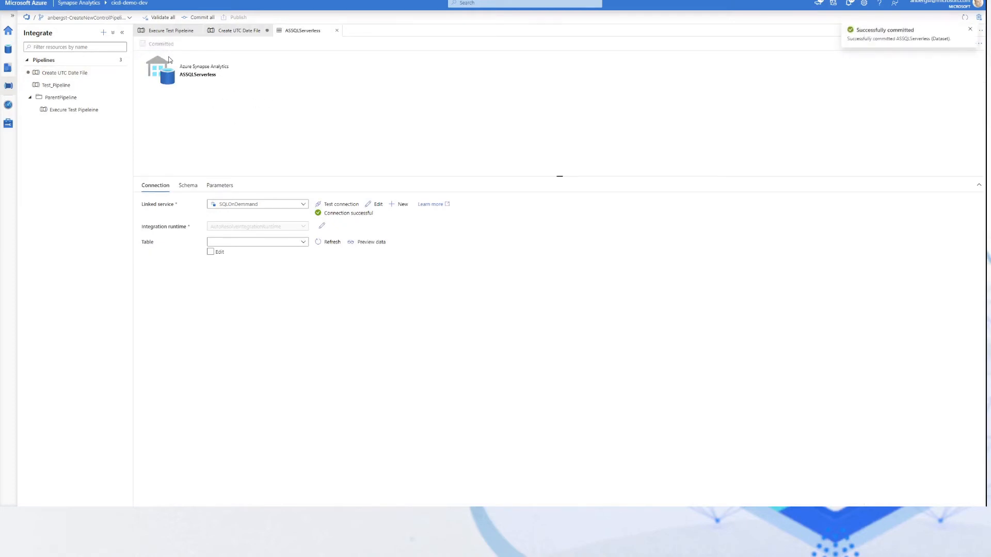
click(239, 32)
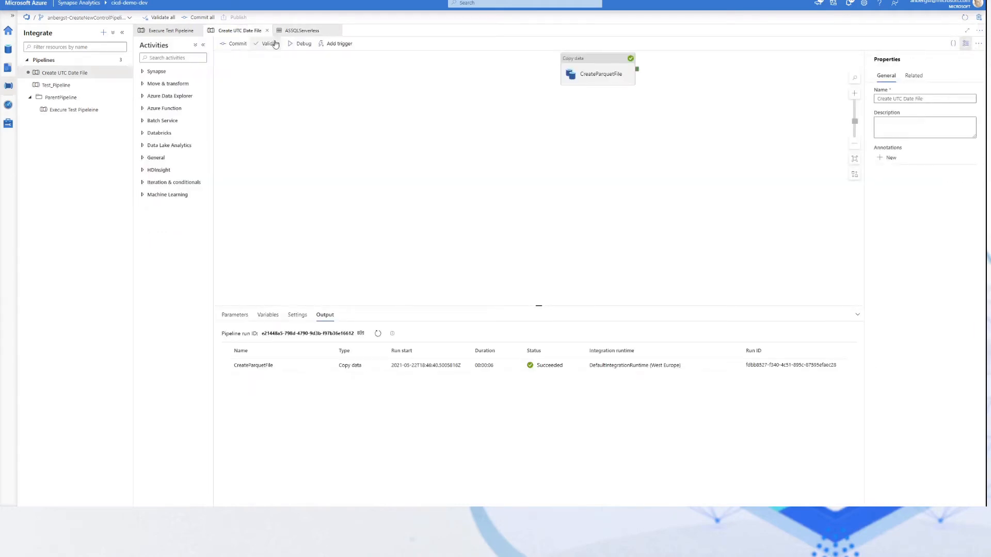
click(302, 31)
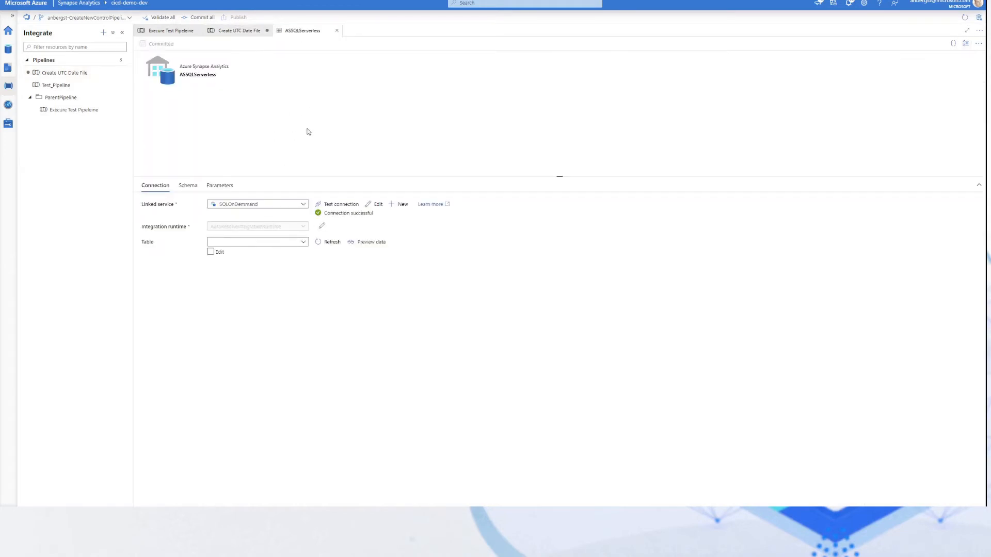
click(378, 205)
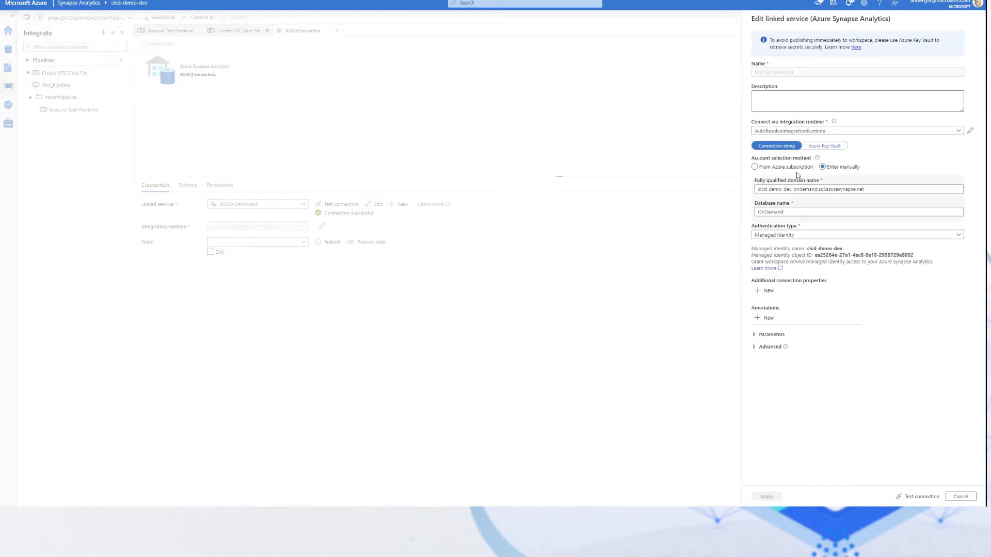
Check the Azure Key Vault credential options, then return to connection string settings
click(824, 146)
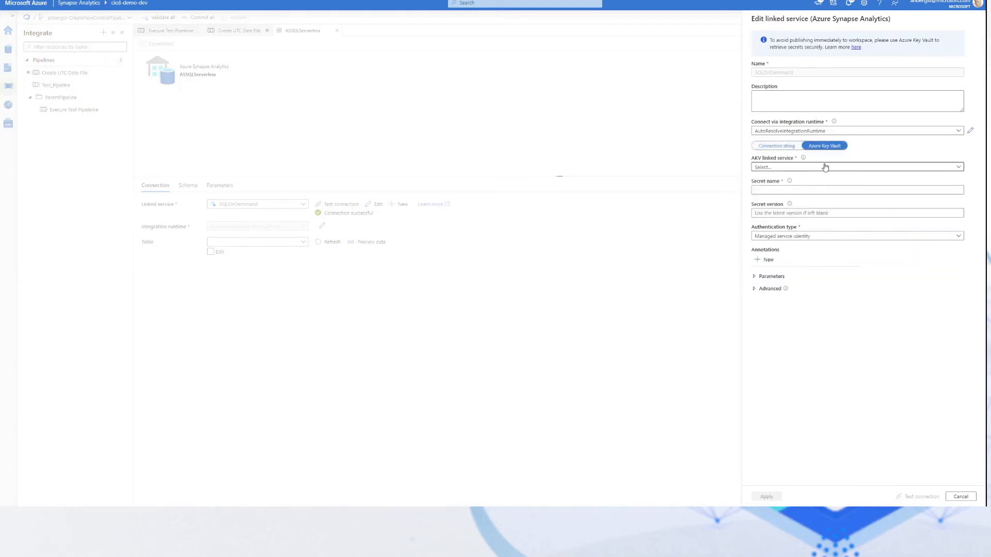
click(826, 167)
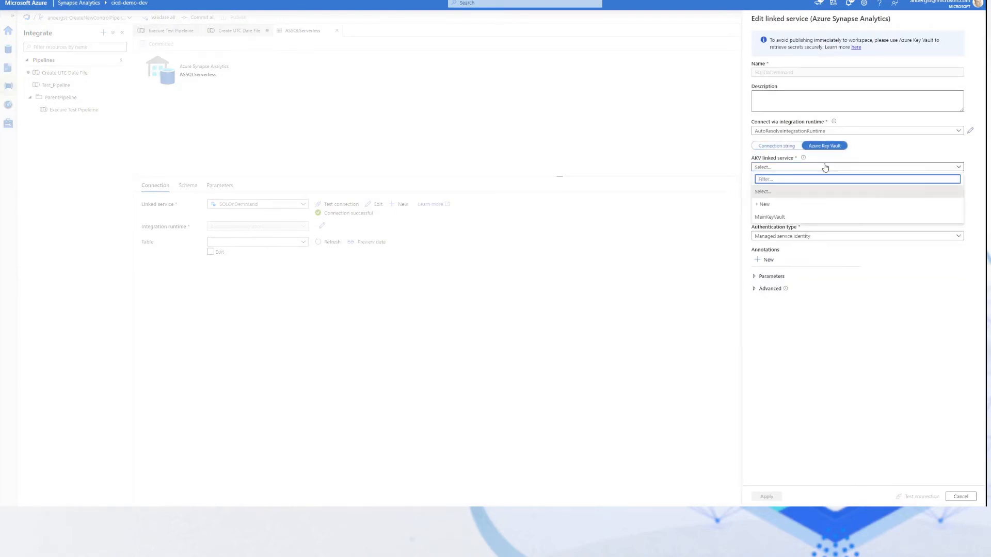
click(825, 167)
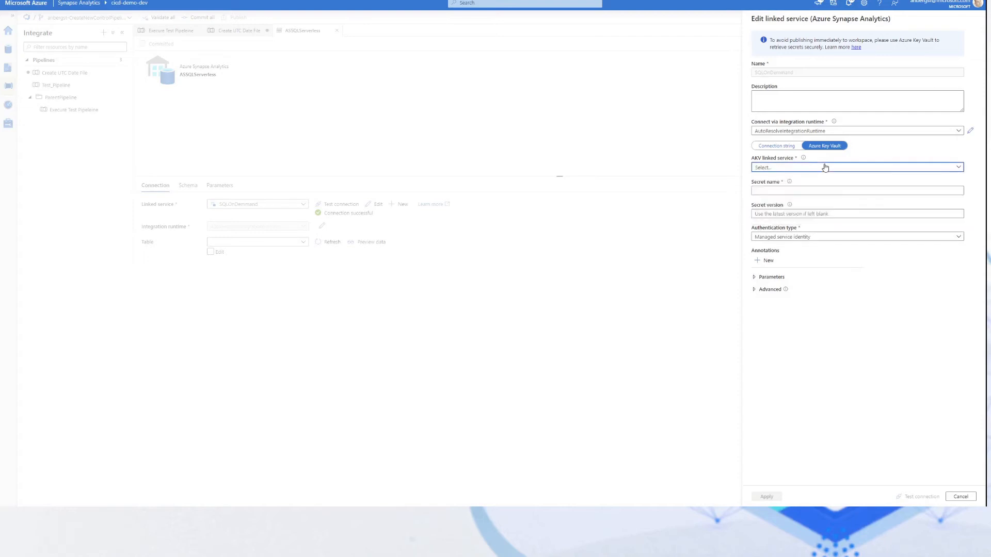
click(790, 147)
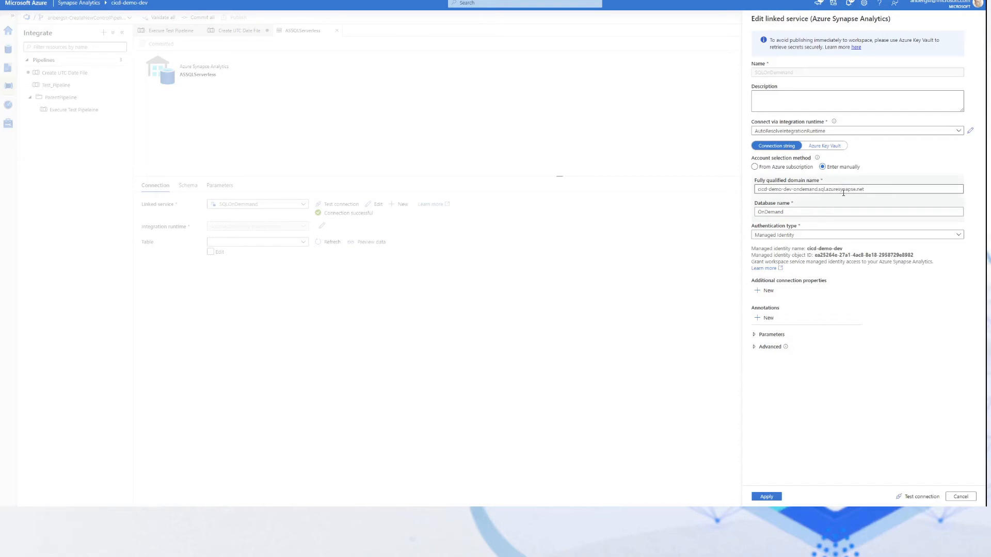
Add an ondemandhost parameter whose default value is the fully qualified domain name
click(754, 335)
click(768, 348)
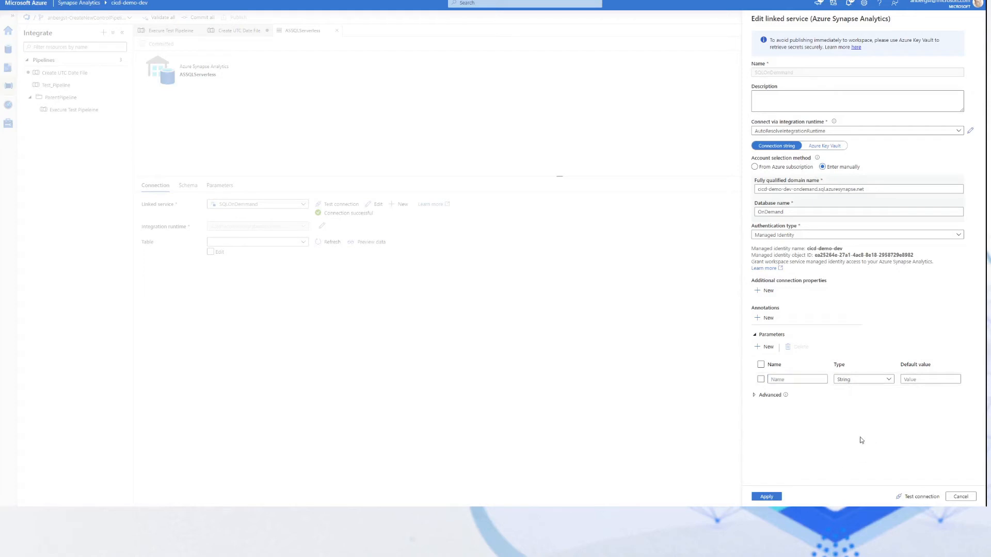
click(807, 380)
drag(865, 190, 741, 190)
key(ctrl+c)
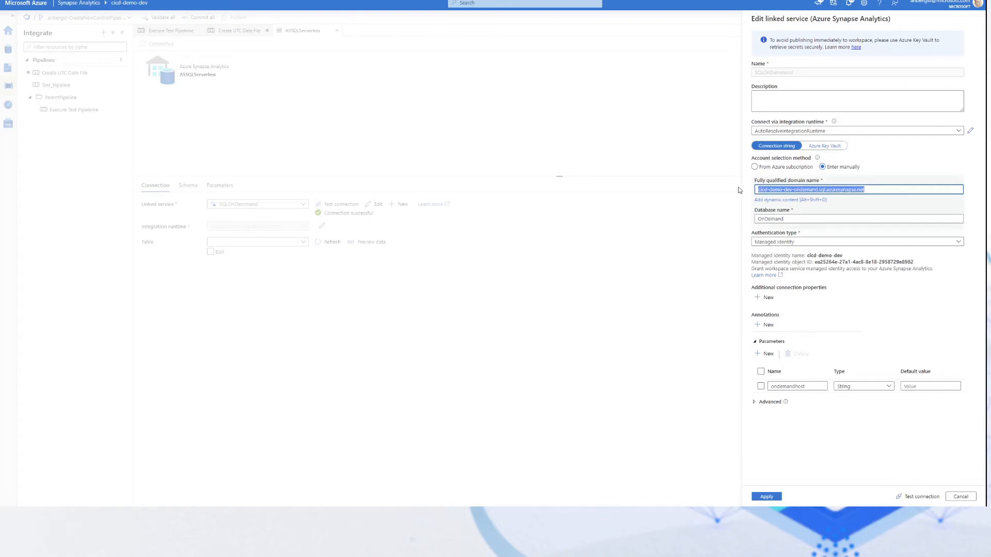
click(919, 388)
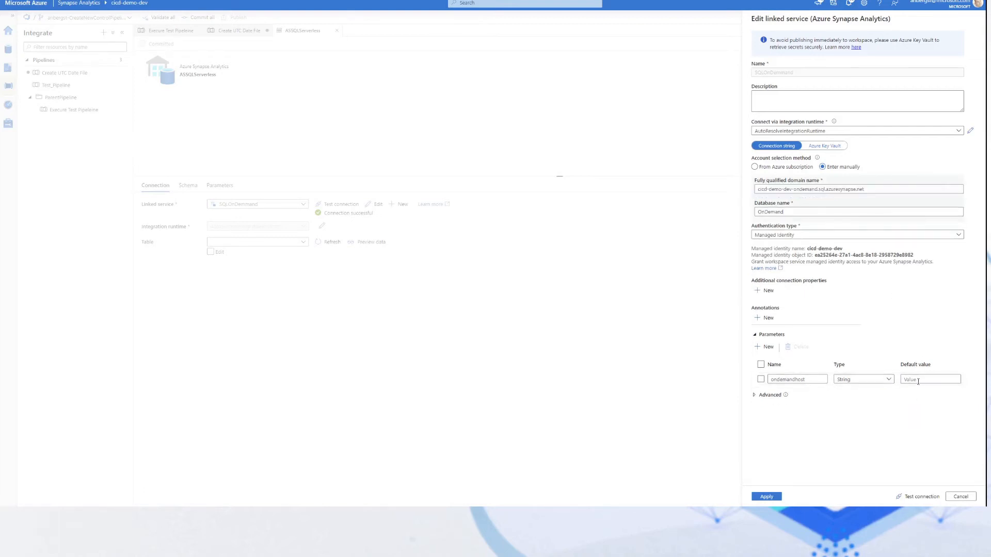
key(ctrl+v)
click(879, 190)
click(814, 201)
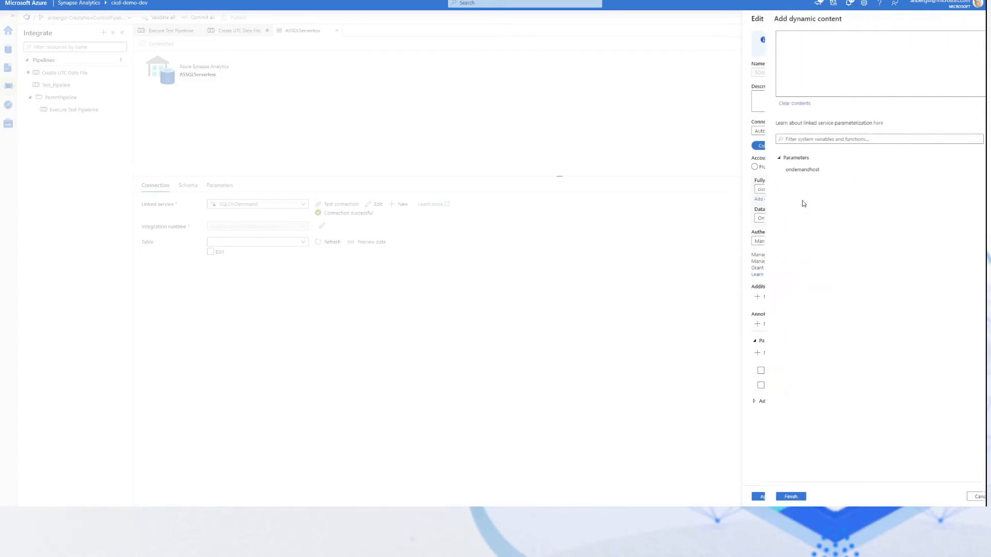
click(780, 171)
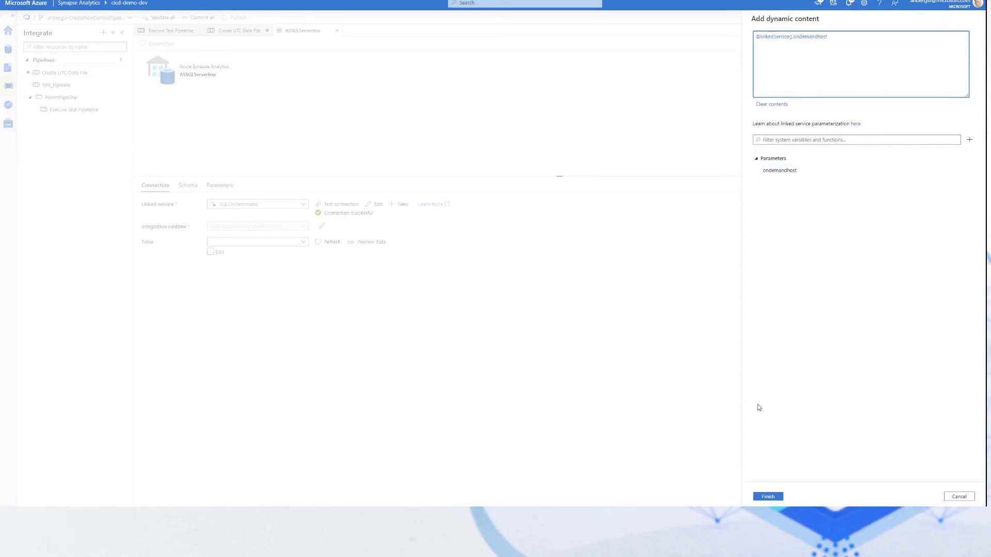
click(768, 498)
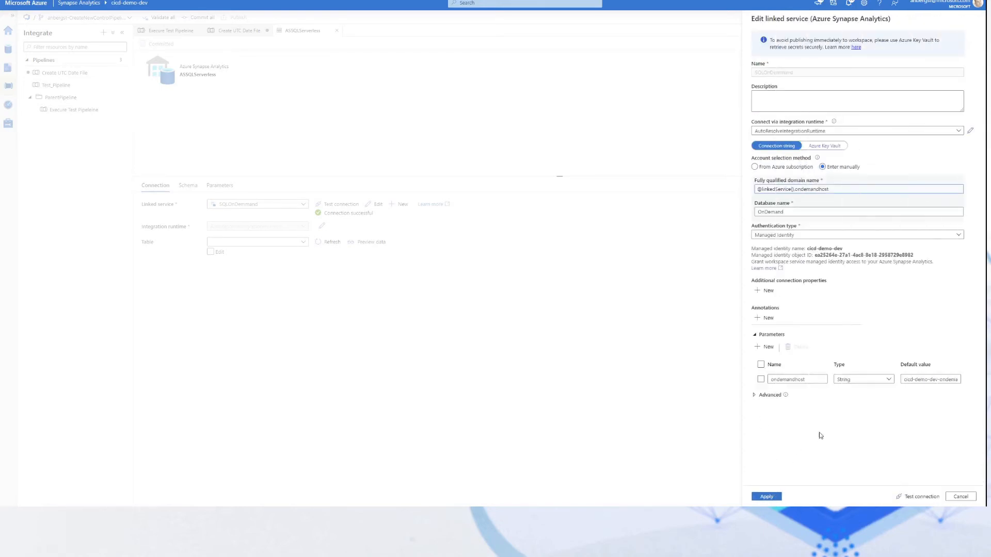
click(921, 497)
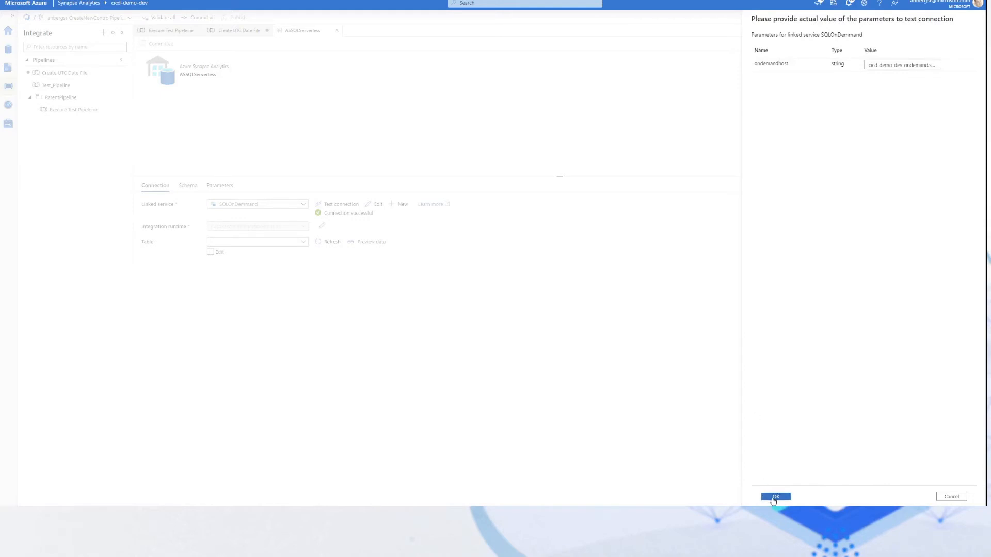
click(773, 498)
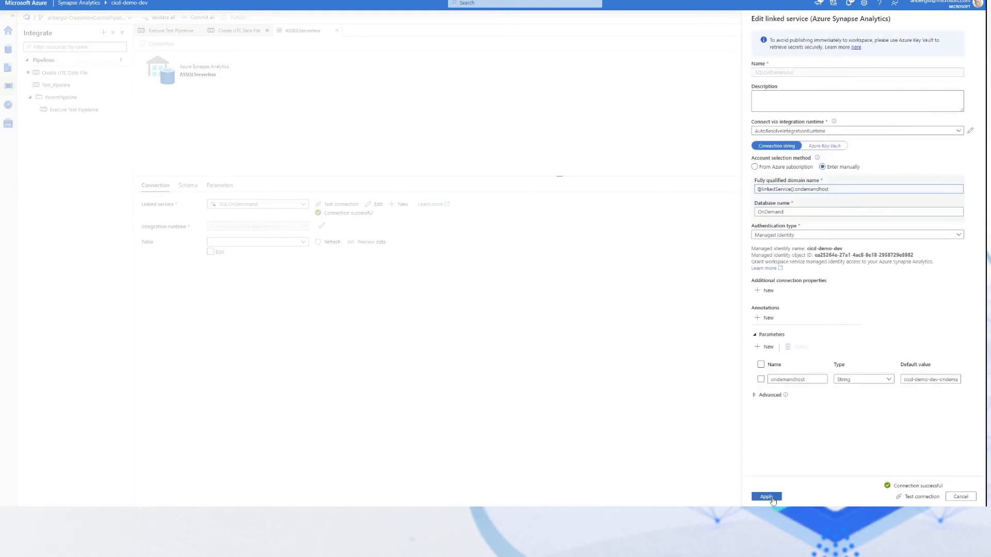
click(769, 496)
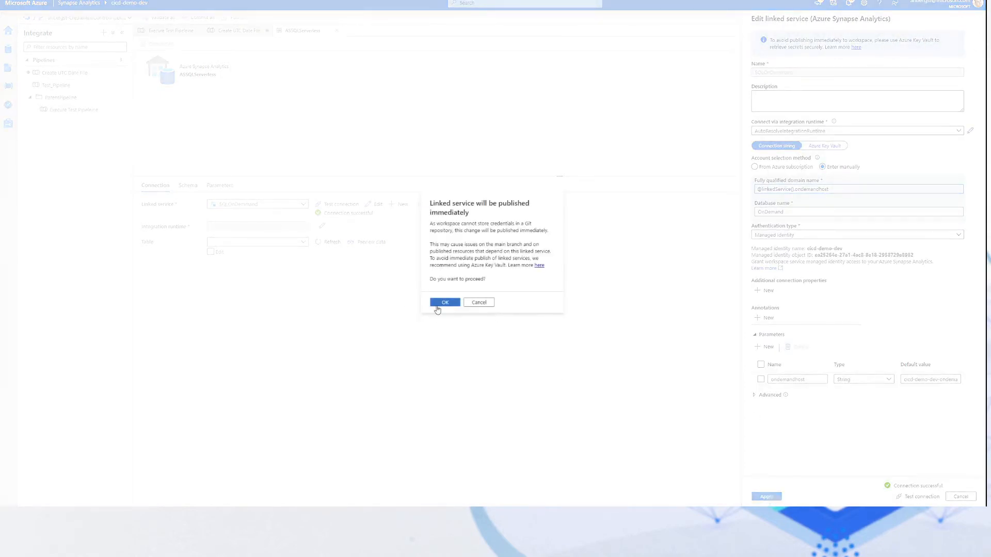
Publish SQLOnDemand, commit ASSQLServerless, and switch back to the Create UTC Date File tab
click(438, 308)
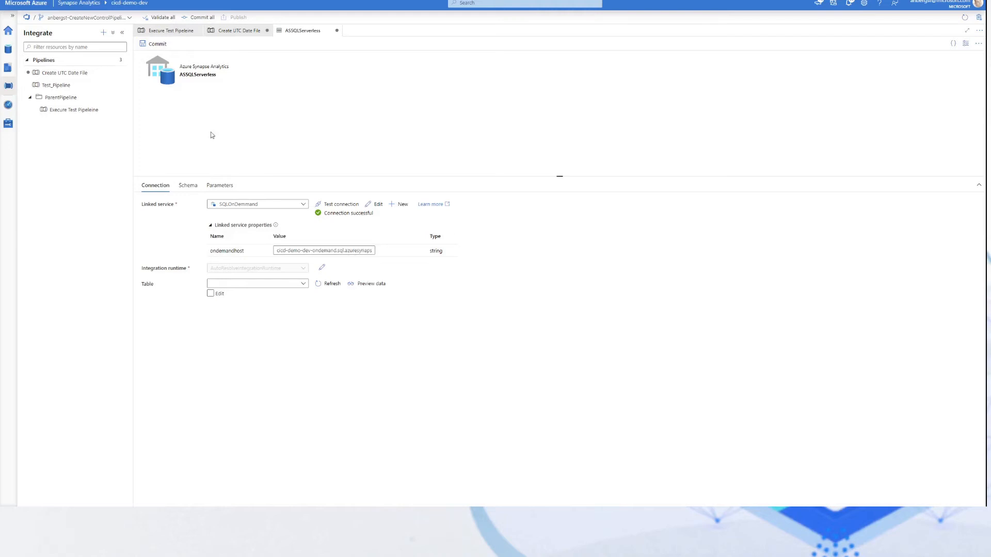
click(158, 49)
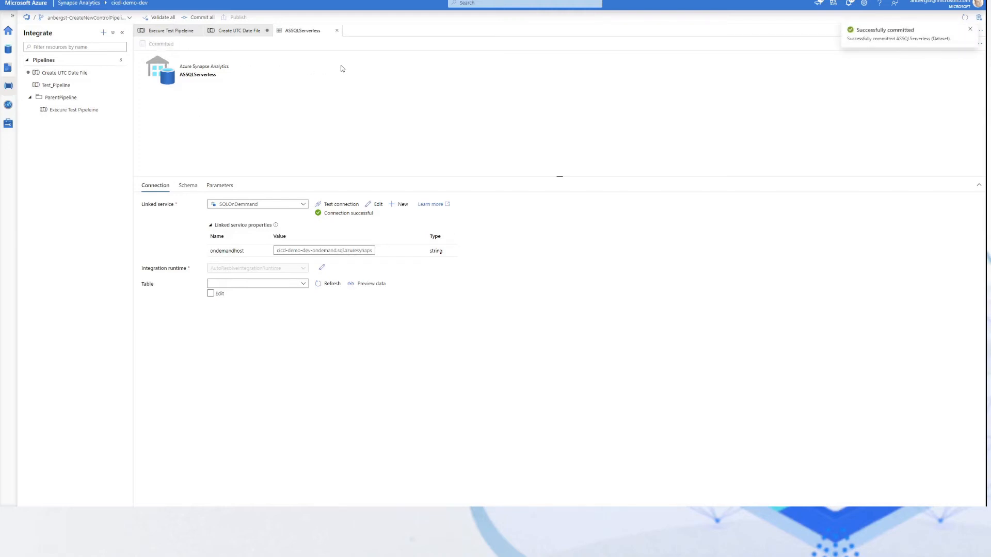
click(241, 30)
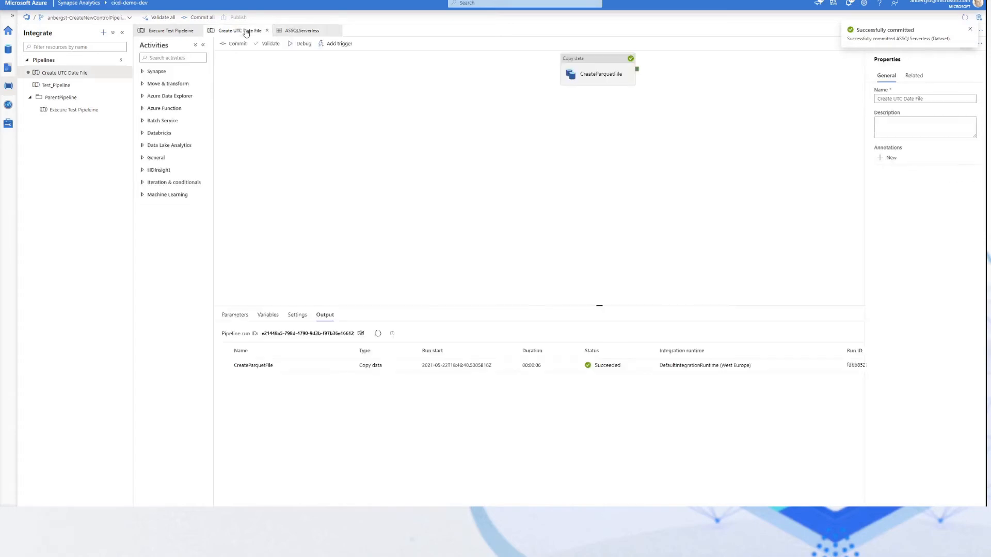
Debug-run Create UTC Date File until Succeeded, then browse the primary-fs linked storage
click(303, 43)
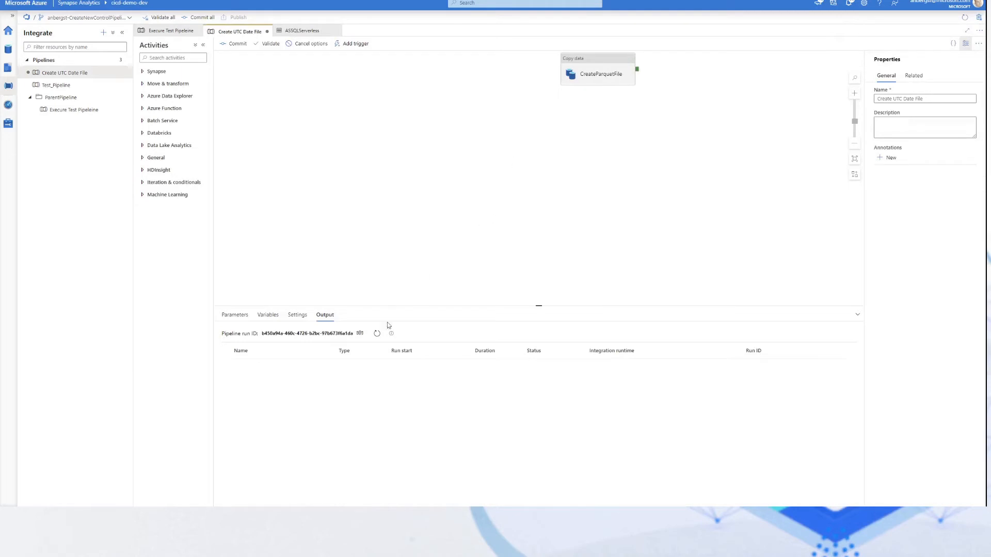
click(376, 334)
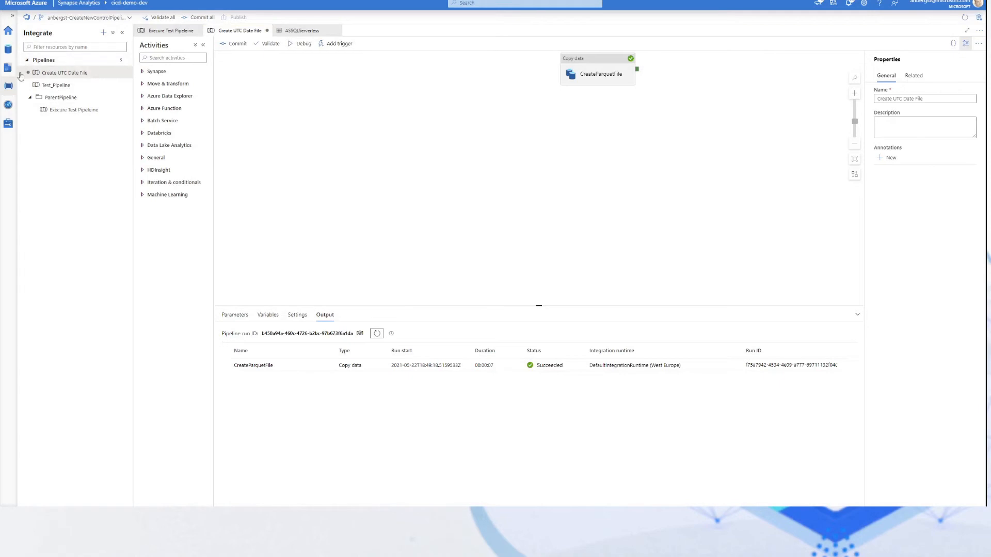
click(8, 49)
click(90, 98)
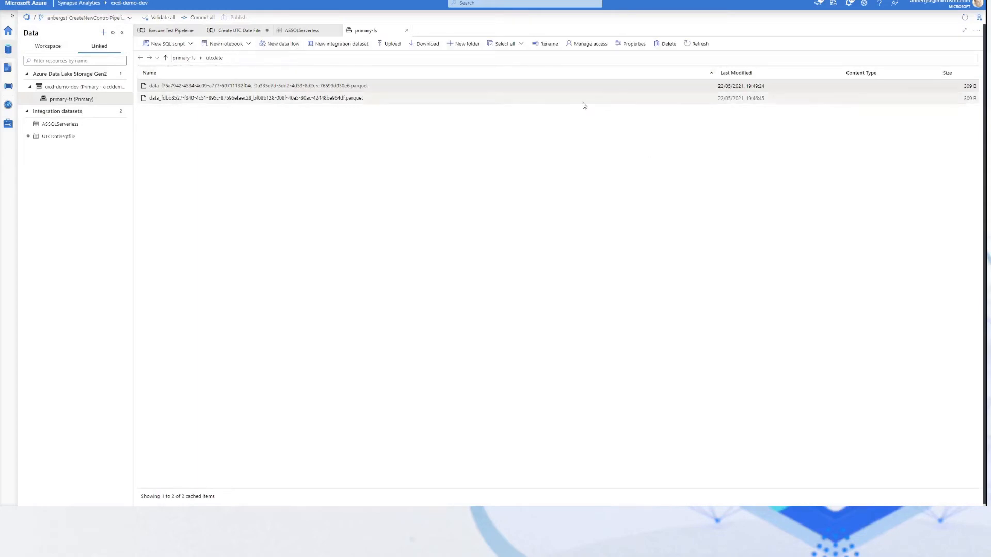
Confirm a second parquet file appears in utcdate, then commit the Create UTC Date File pipeline
click(697, 44)
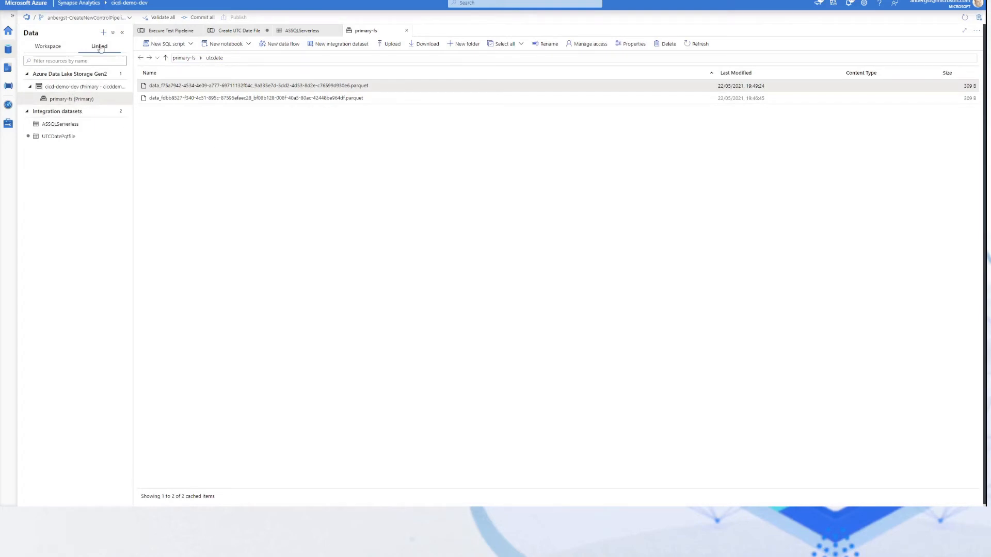
click(406, 30)
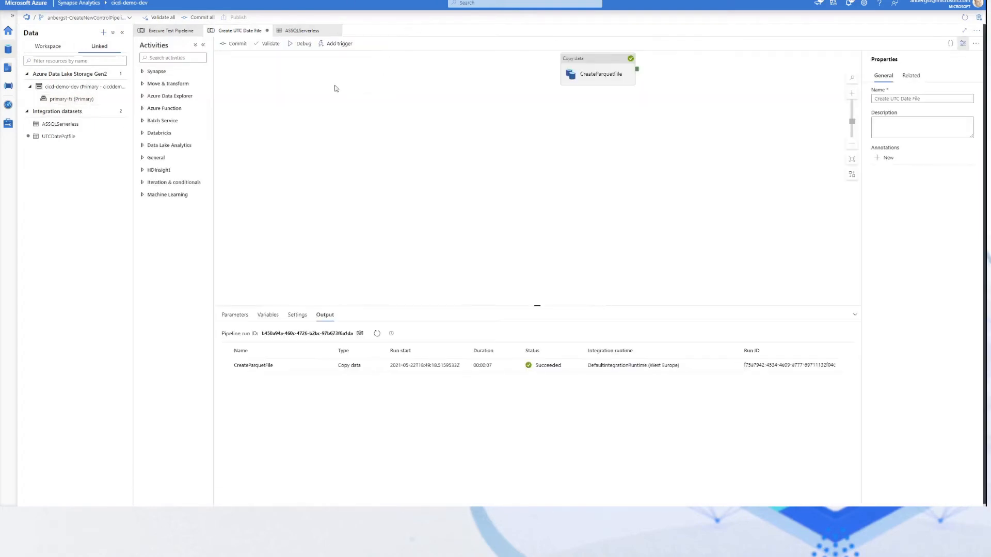
click(236, 46)
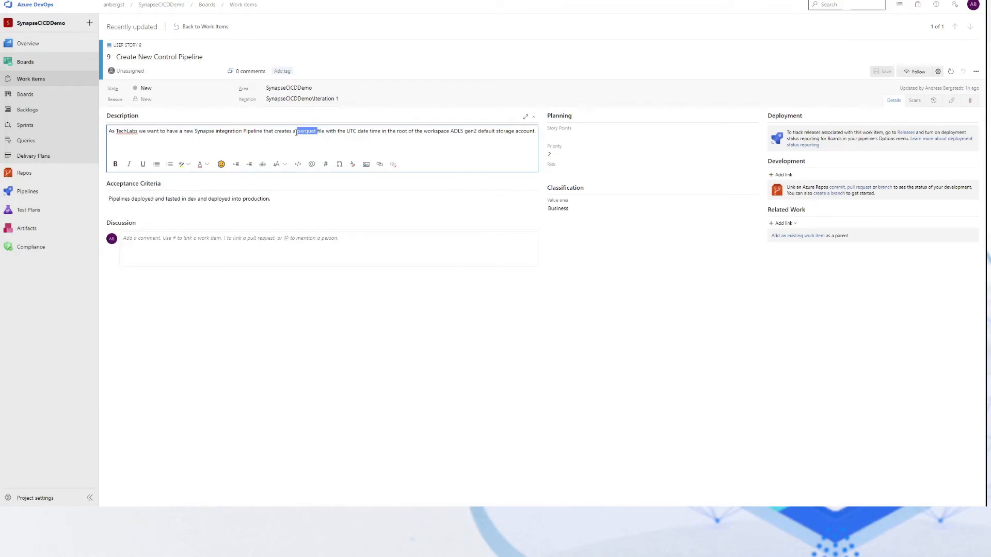
Read through user story 9's description, noting the ADLS gen2 parquet file requirement
drag(116, 132, 271, 131)
drag(439, 133, 480, 132)
click(489, 132)
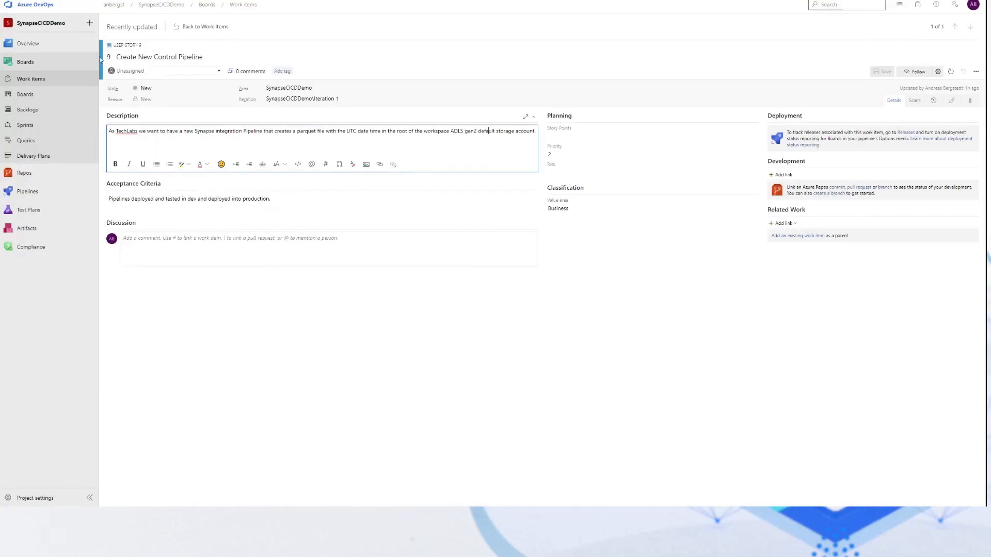
Leave the user story via the project Overview and return to the Create UTC Date File pipeline
click(31, 43)
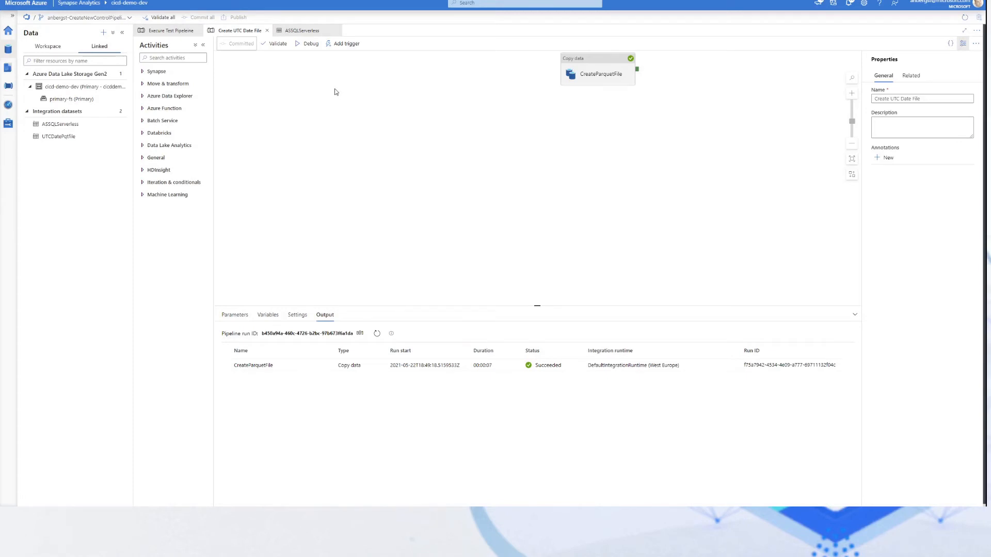
From the Synapse branch menu, create a pull request for the feature branch into main
click(130, 18)
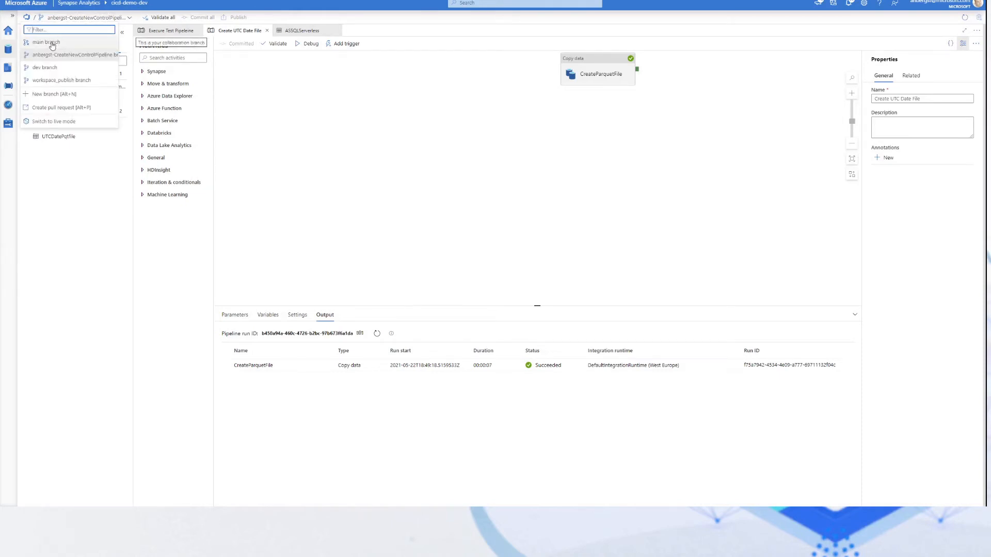
click(67, 109)
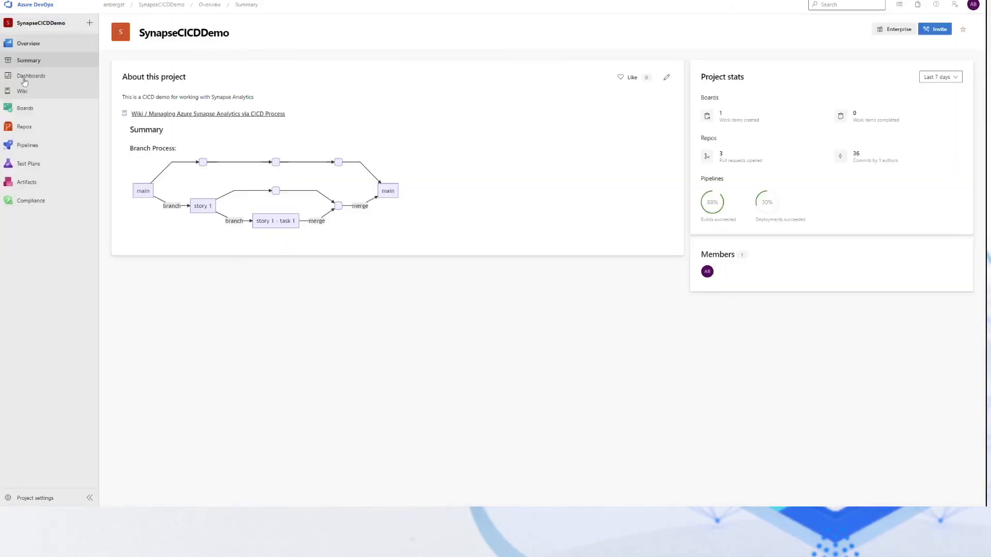
Copy the Create New Control Pipeline user story title from Boards
click(25, 108)
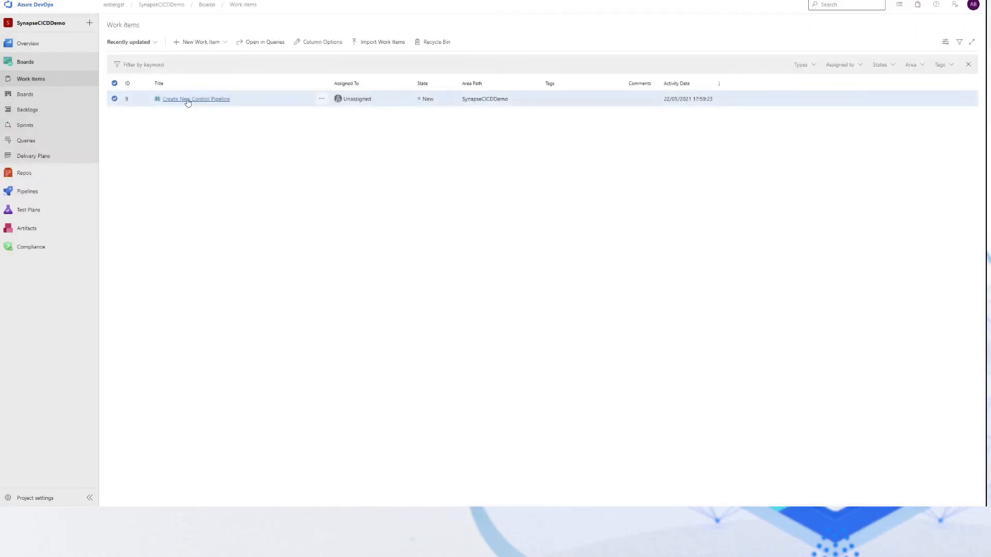
click(190, 99)
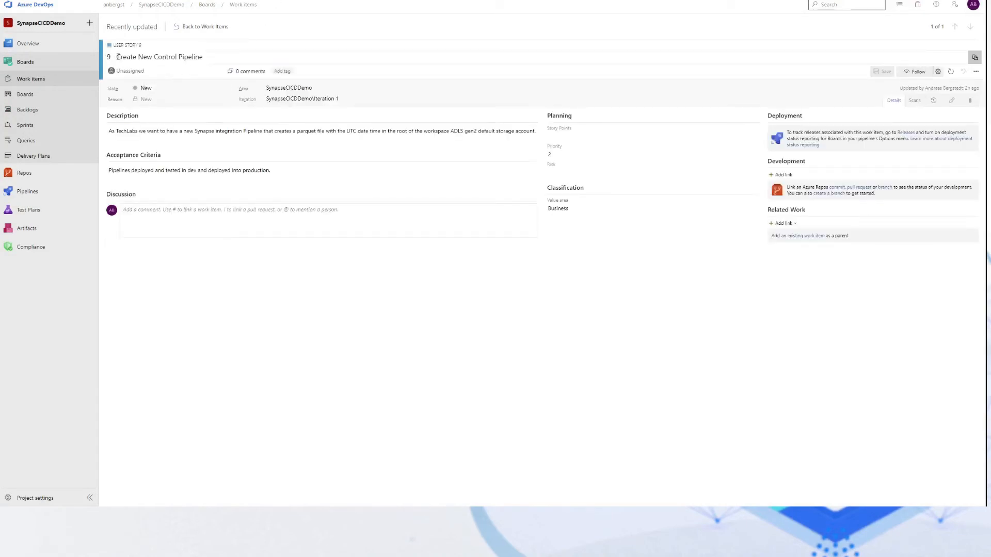
drag(236, 63, 118, 61)
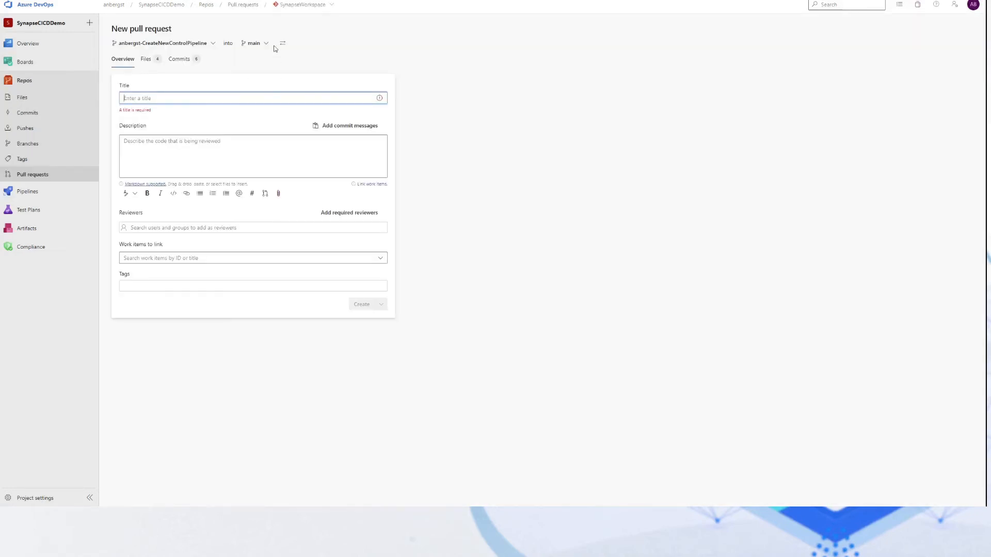
Title the PR 'Create New Control Pipeline User Story', described 'Created Pipeline and have run unit testing in dev.'
text(Create New Control Pipeline)
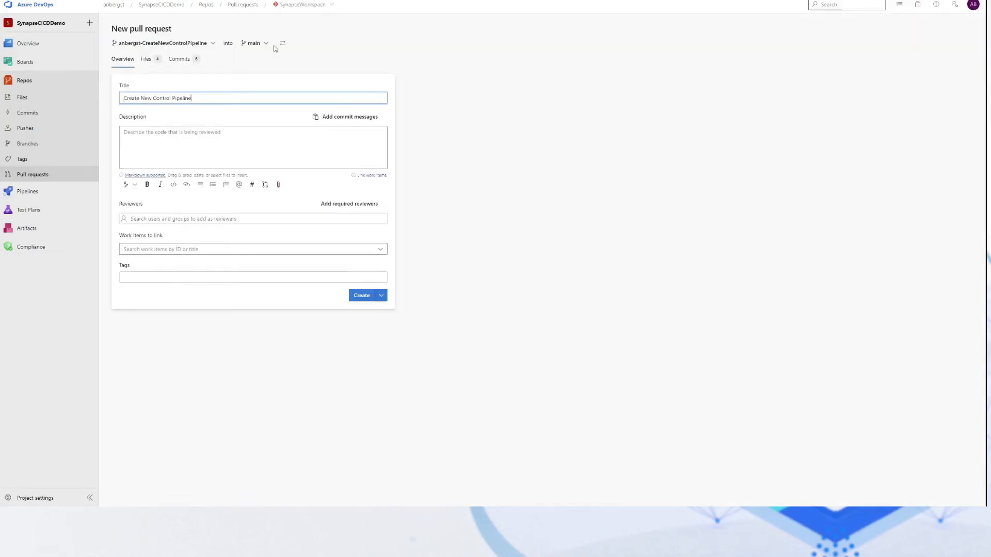
text(- St)
key(BackSpace)
key(BackSpace)
key(BackSpace)
text(User Story)
click(258, 148)
text(Created)
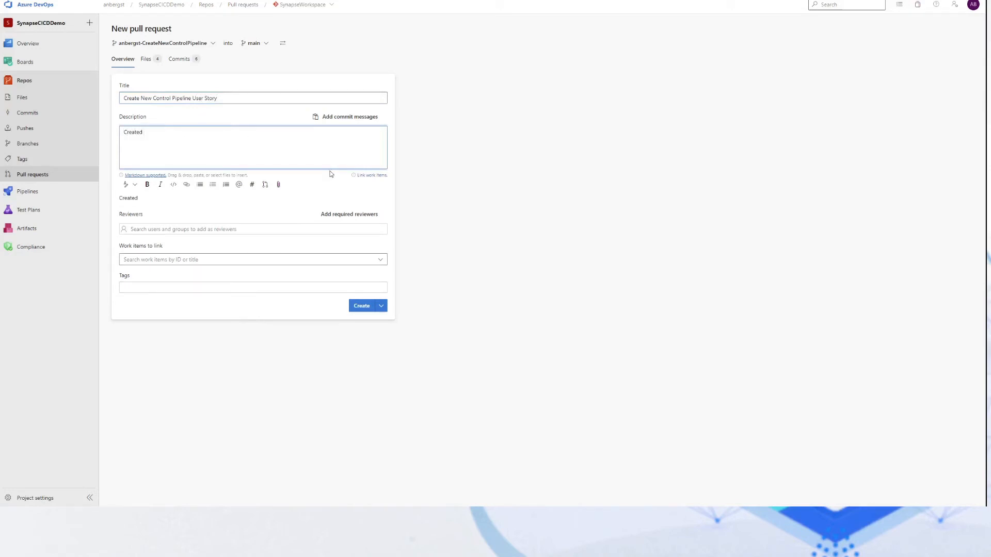
text( Pipeline and have run unit testi)
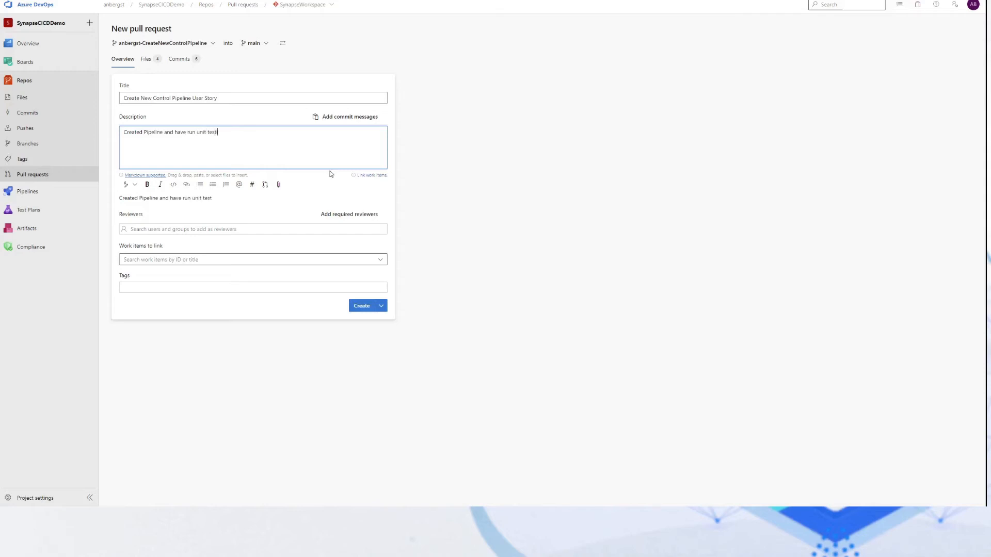
text(ng in dev.)
Link User Story 9 to the pull request and create it
click(232, 259)
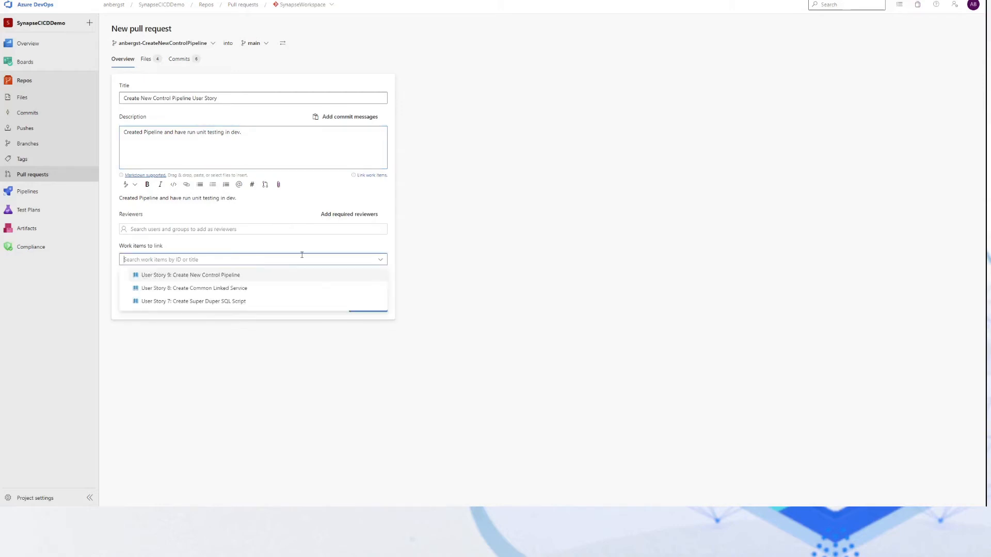
click(200, 279)
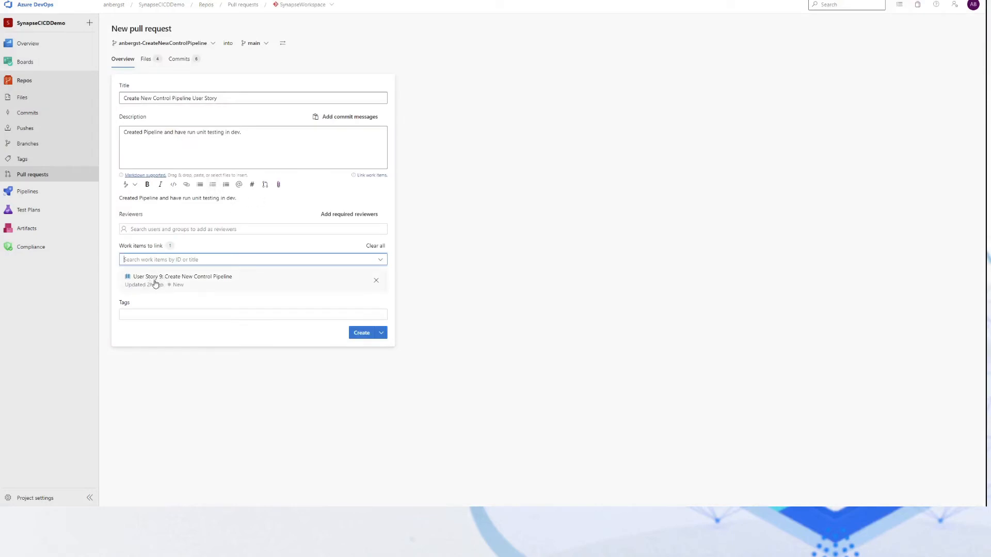
click(363, 333)
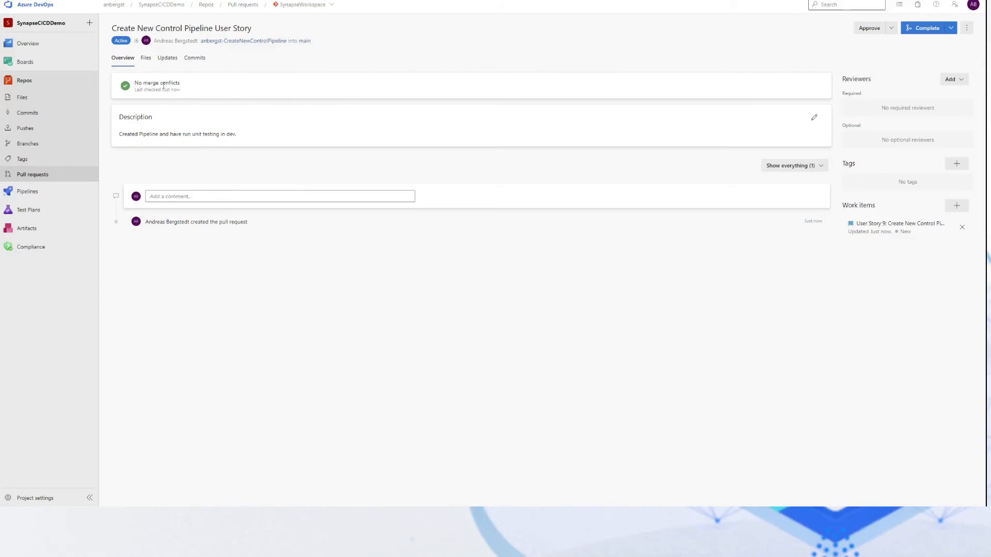
drag(139, 84, 193, 102)
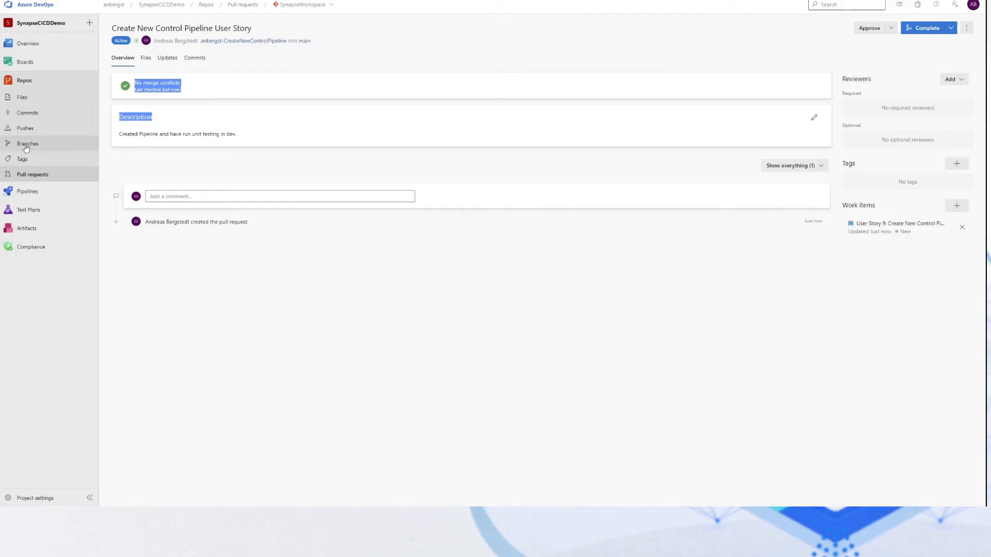
click(44, 146)
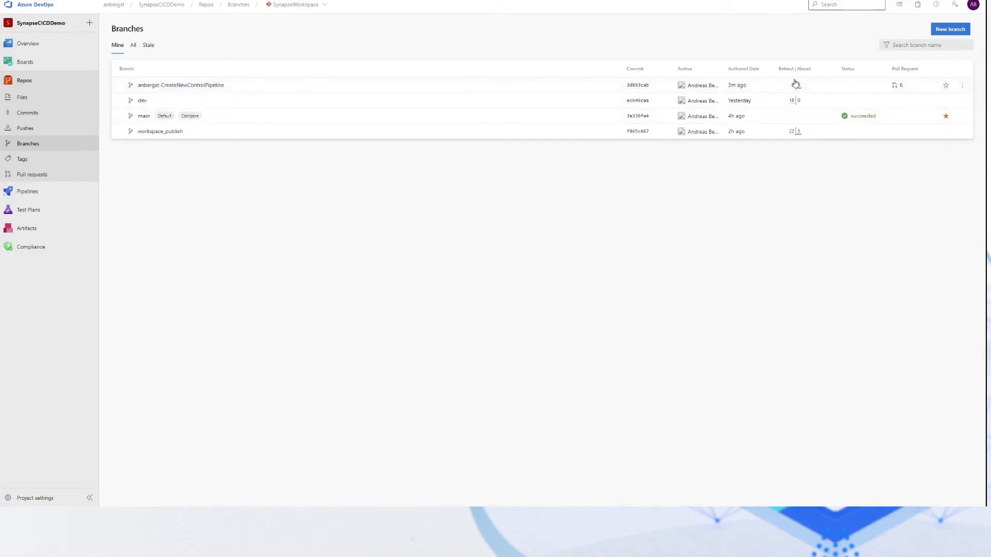
mouse_move(803, 87)
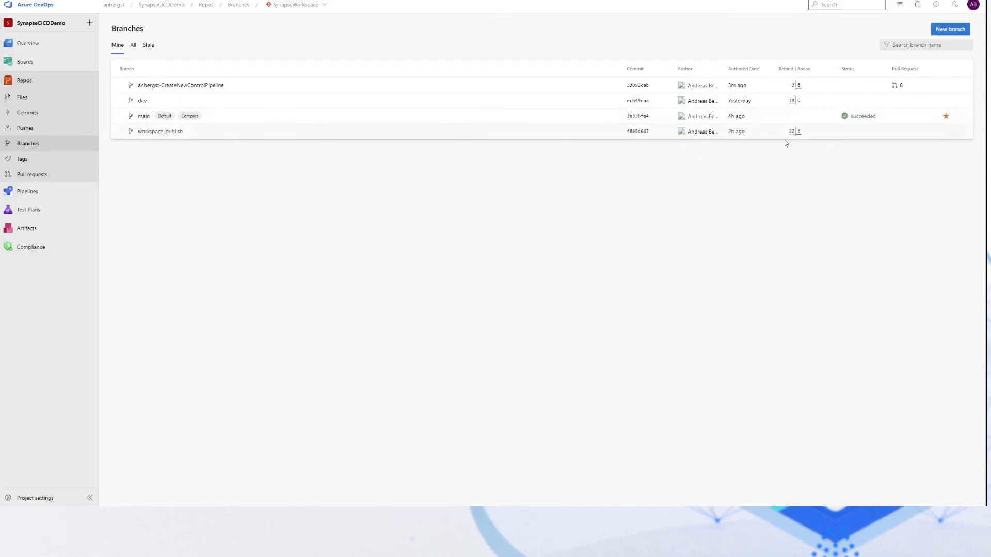
mouse_move(791, 135)
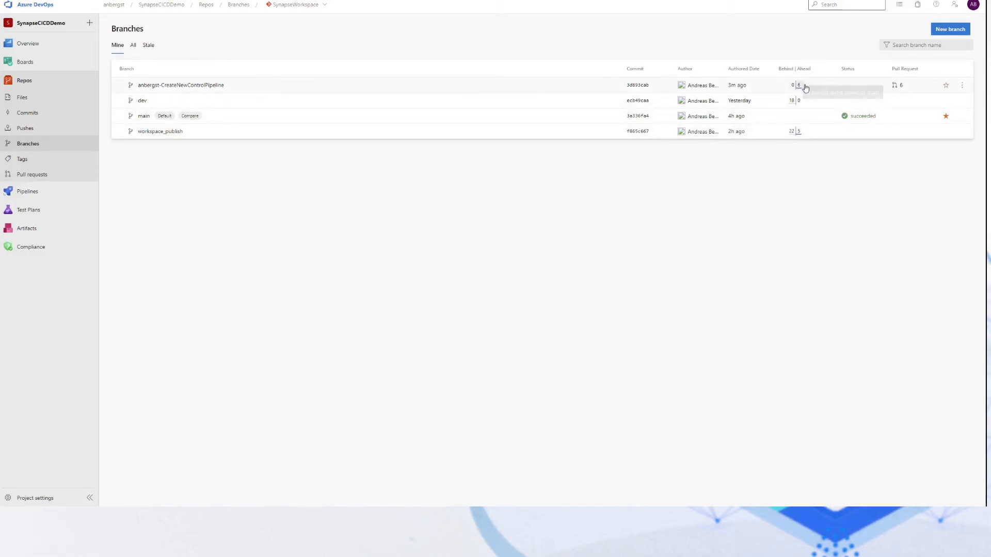
click(899, 86)
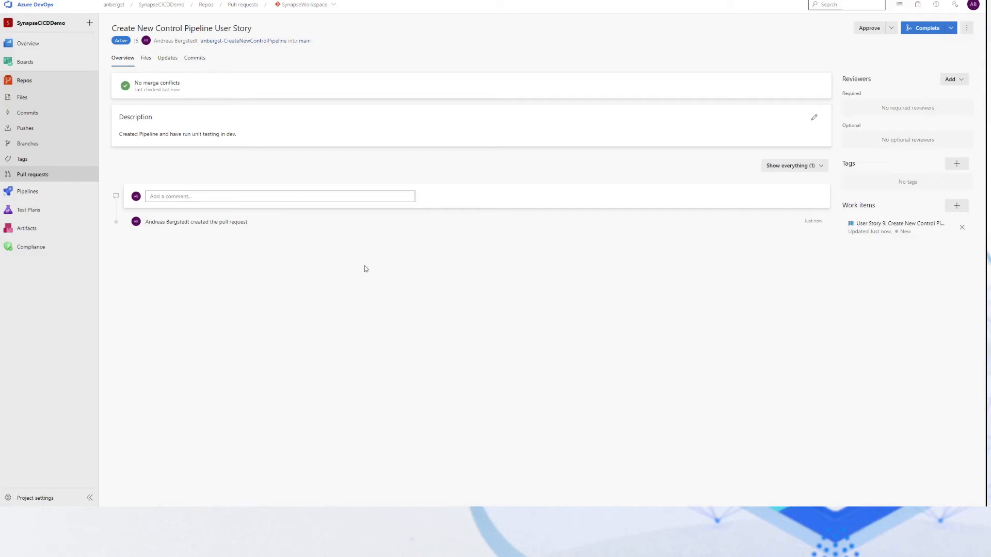
Review the diffs of the four changed JSON files, checking the vote options without approving
click(145, 59)
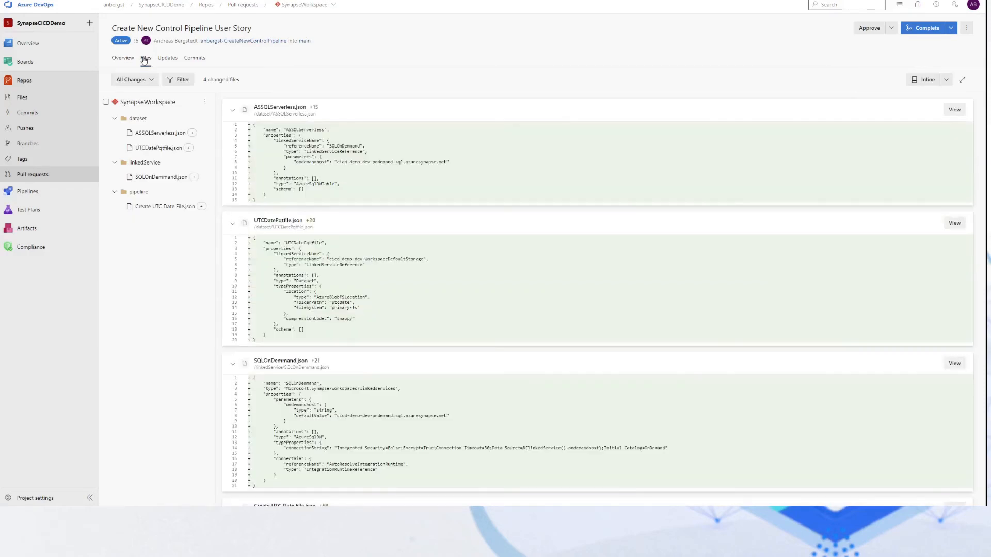
scroll(392, 190, down, 5)
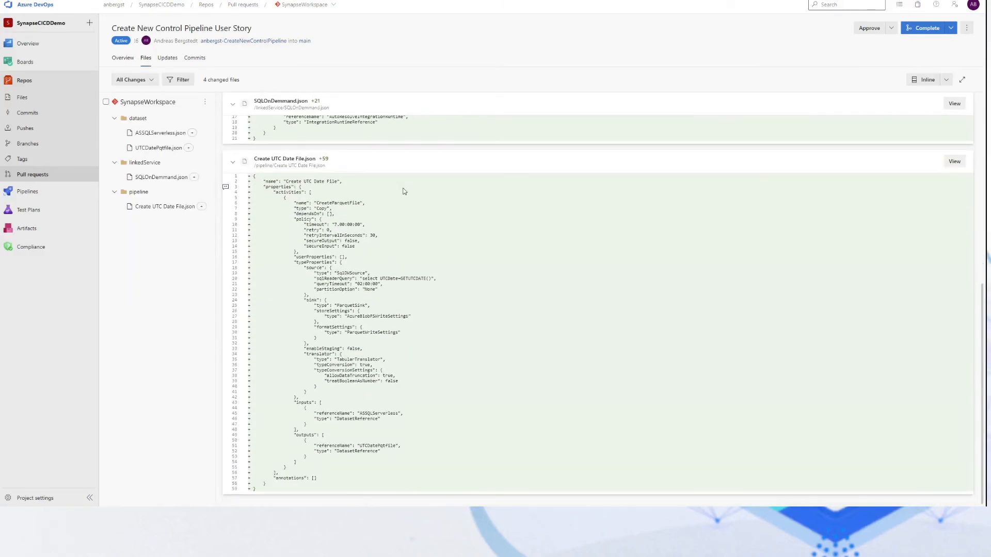
scroll(404, 192, up, 5)
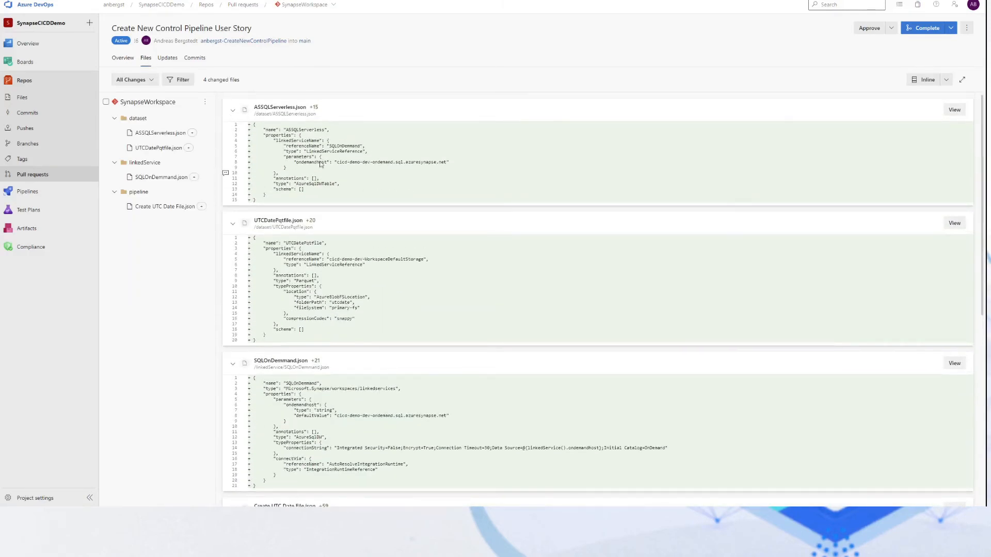
drag(316, 114, 282, 108)
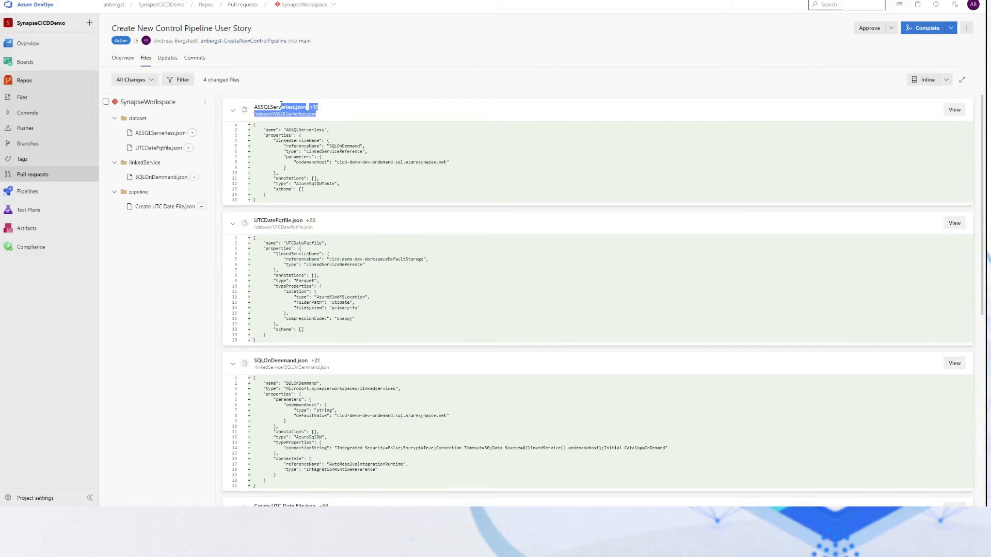
click(225, 184)
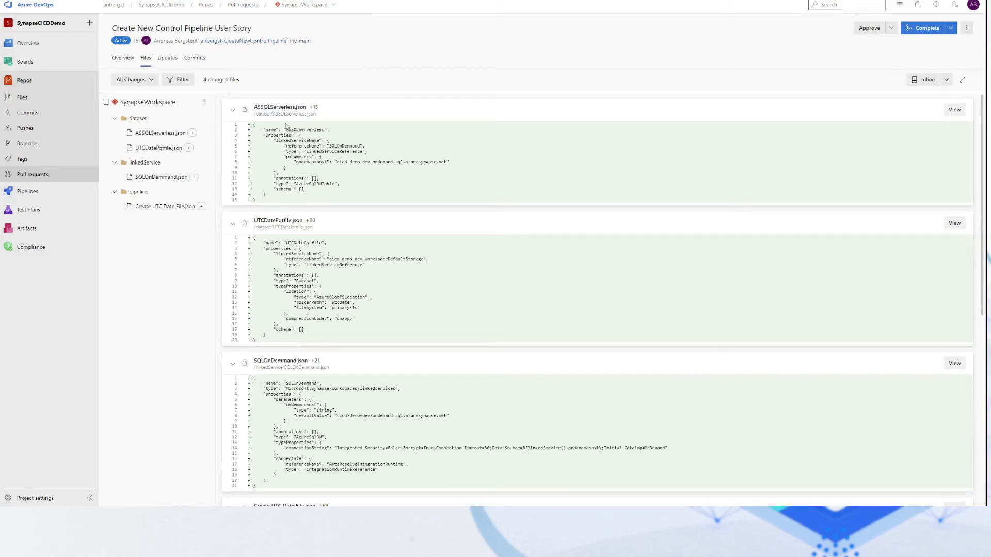
scroll(292, 221, down, 3)
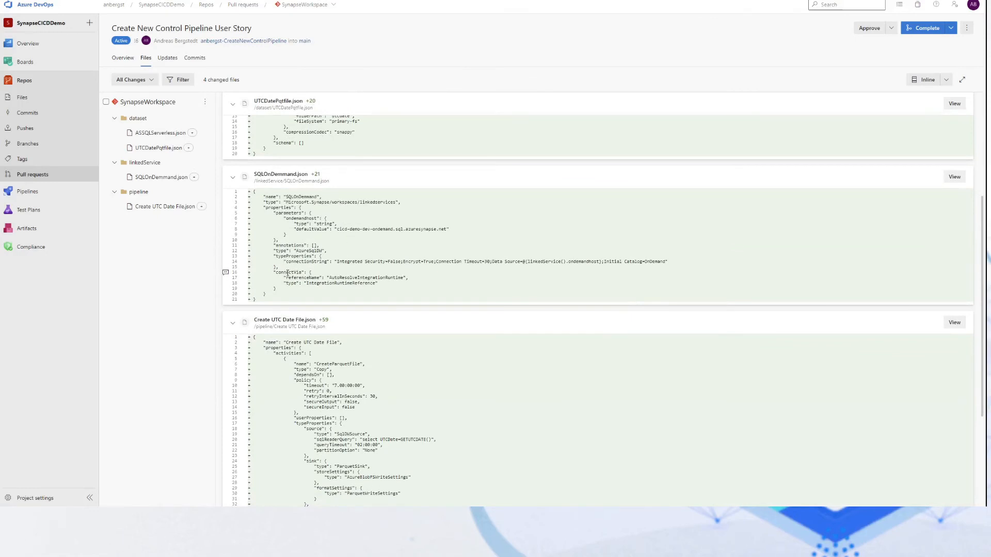
scroll(324, 273, down, 1)
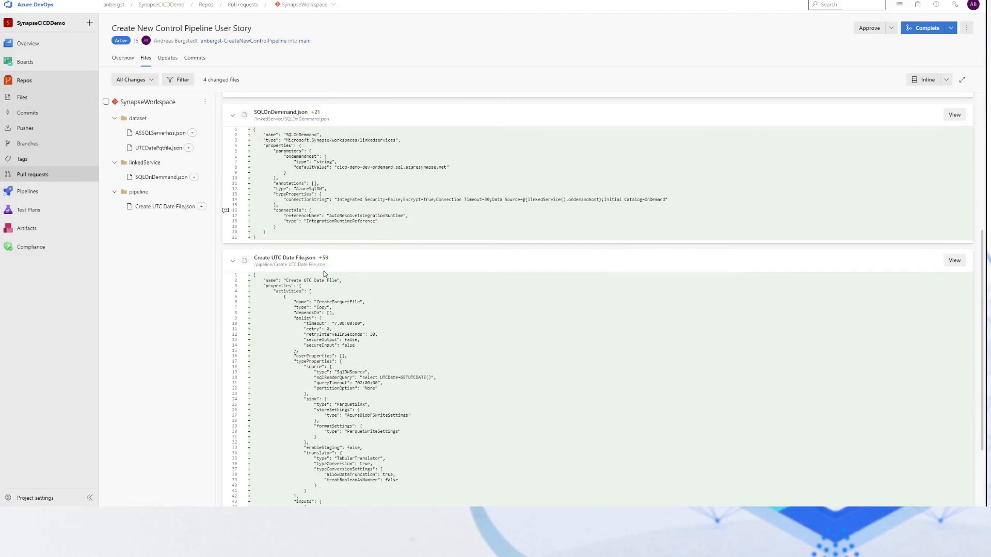
scroll(324, 273, down, 2)
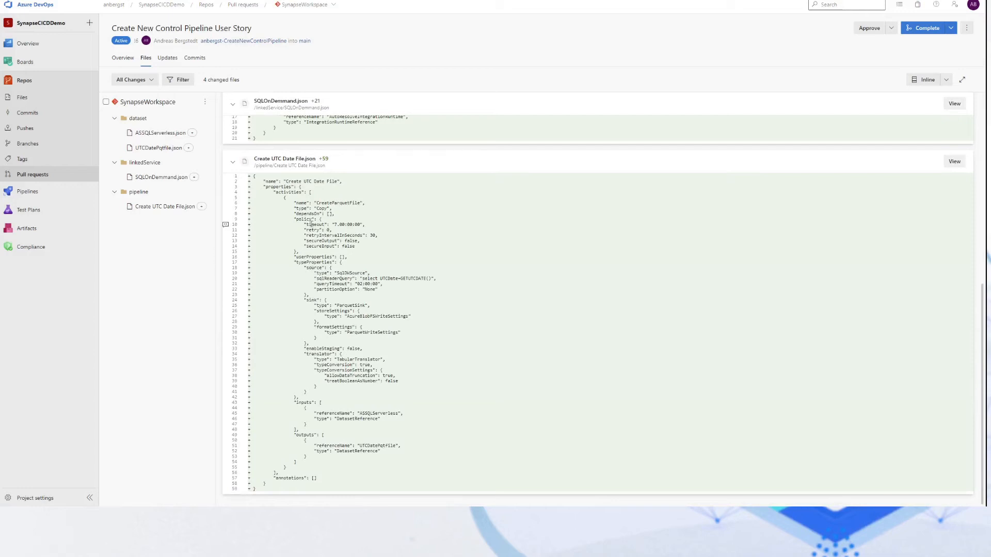
scroll(311, 224, up, 5)
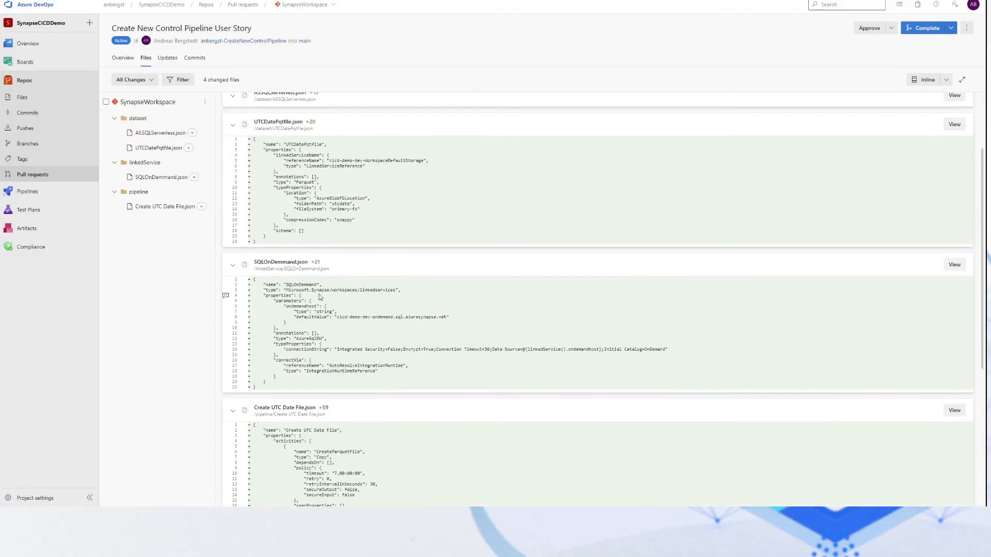
scroll(320, 297, up, 2)
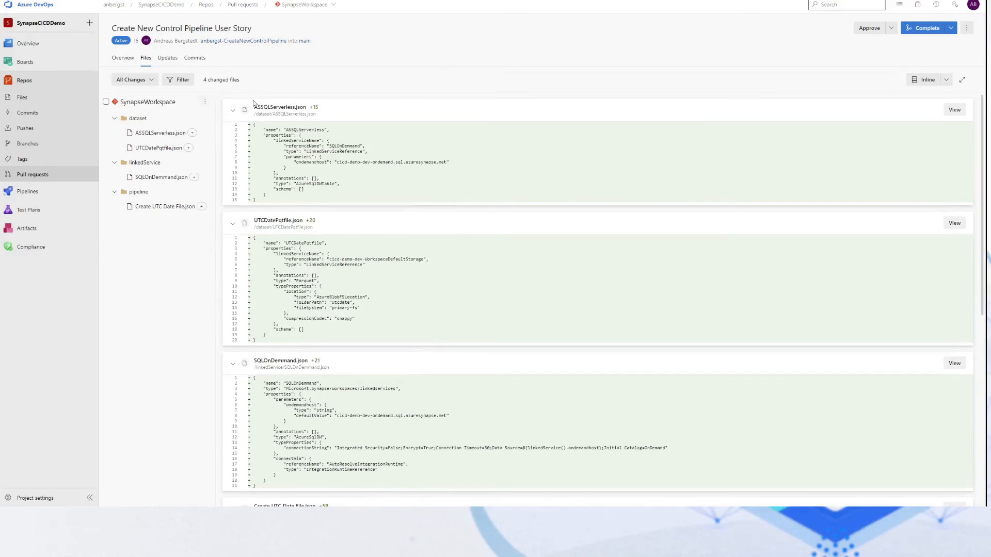
click(892, 29)
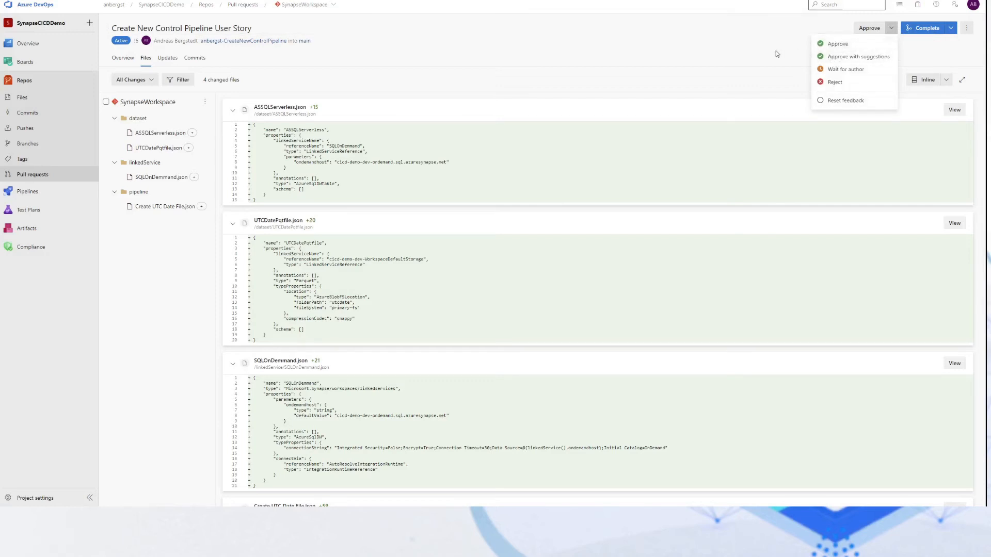
click(713, 46)
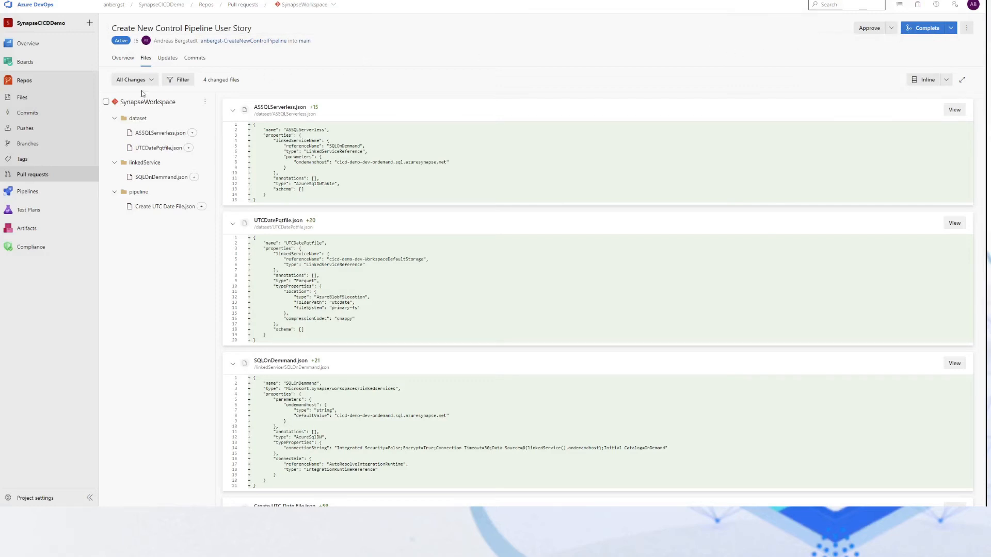
Approve the pull request, then navigate through Repos Files to the Pull requests list
click(870, 32)
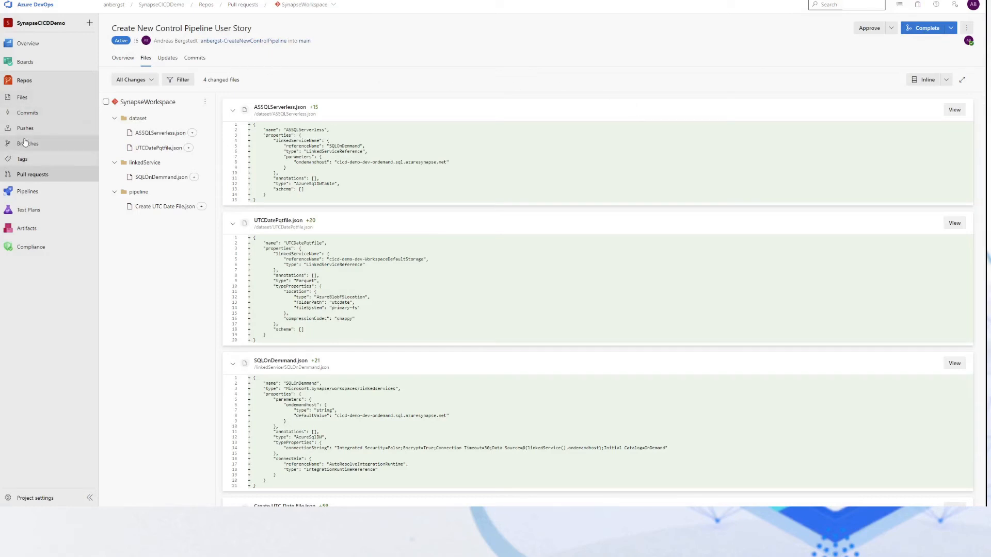
click(29, 192)
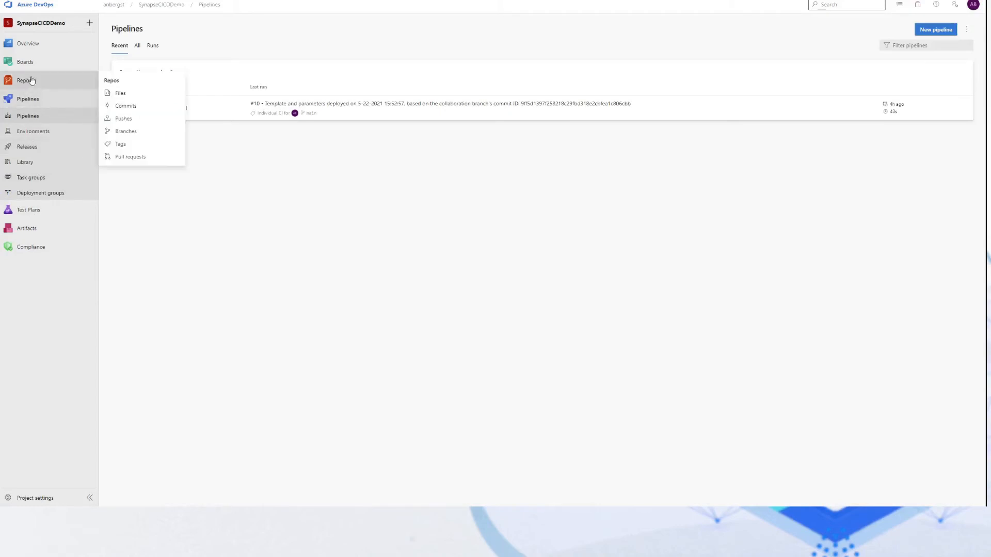
mouse_move(47, 74)
click(32, 83)
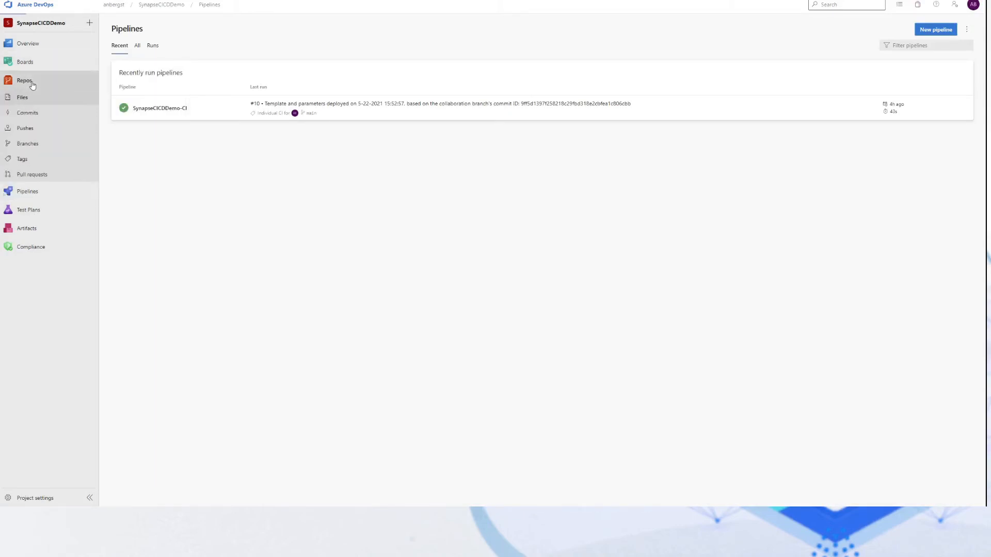
click(46, 176)
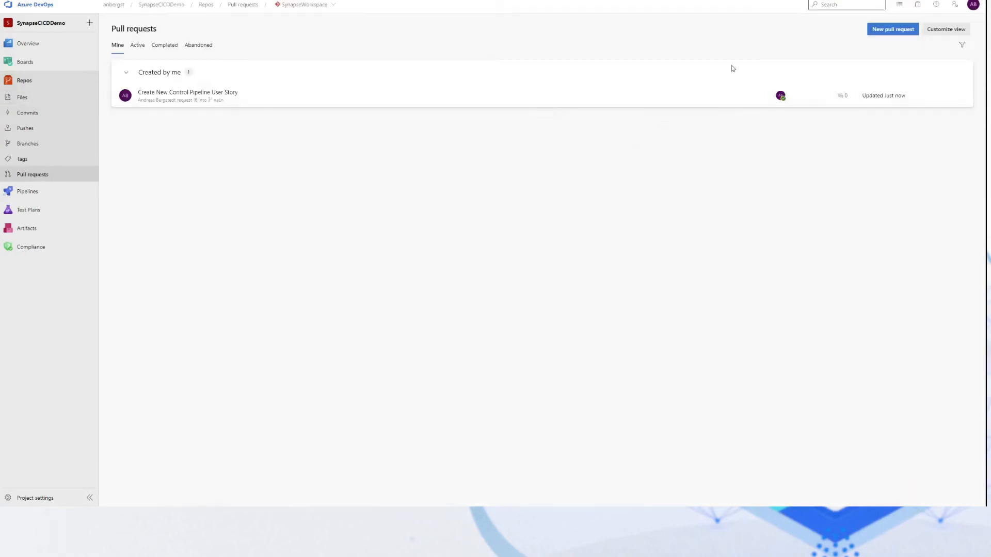
Open the Create New Control Pipeline User Story pull request and choose Complete
click(758, 98)
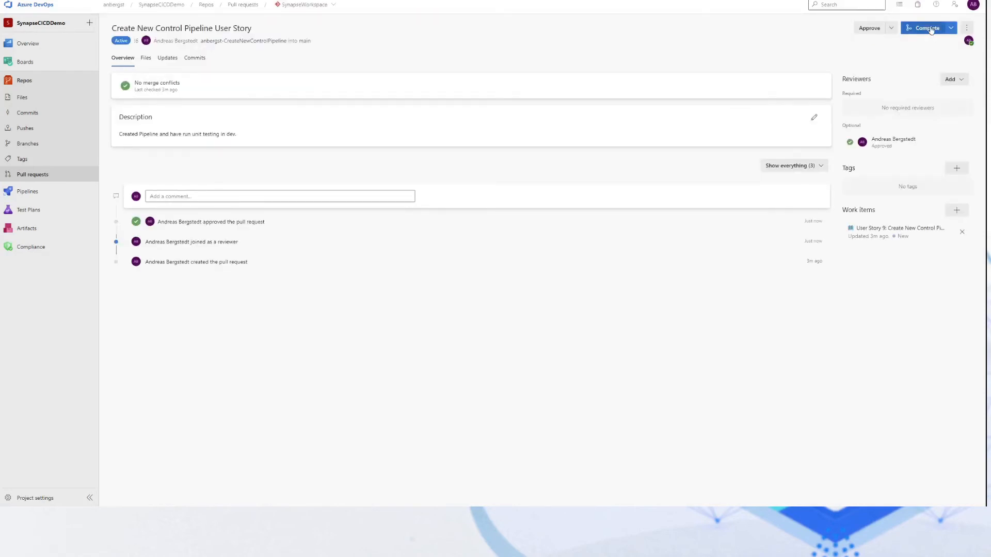
click(951, 29)
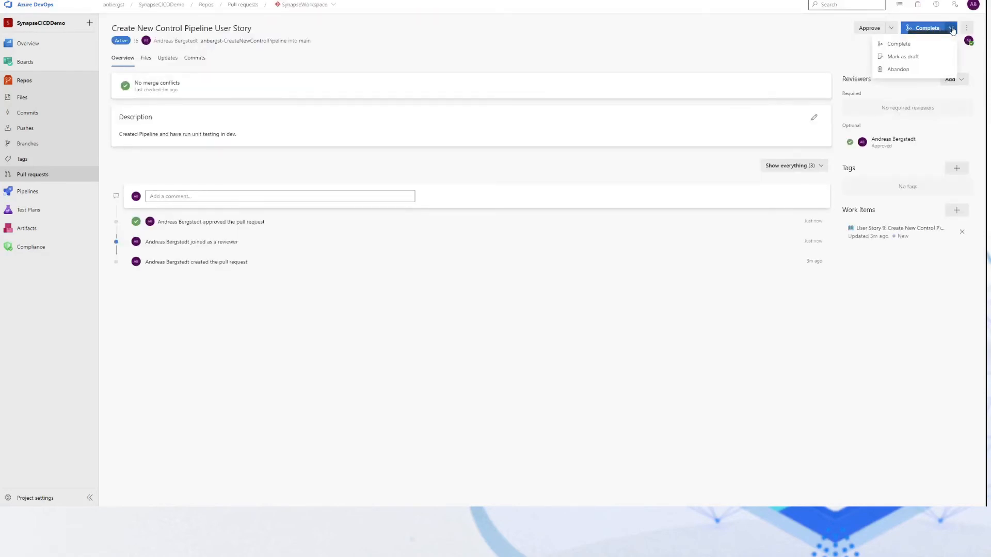
click(917, 44)
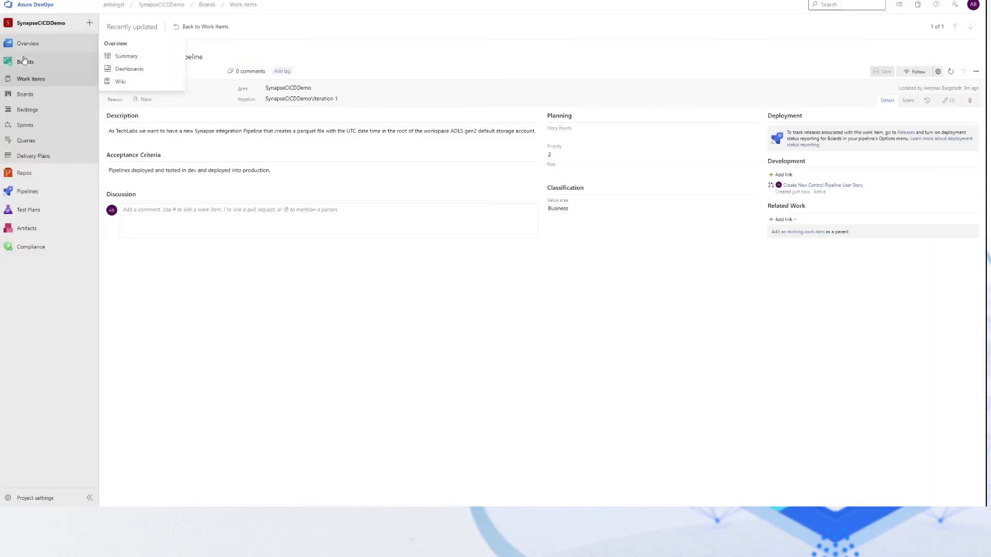
Go back to the pull request's completion options for merge type and post-completion settings
click(28, 43)
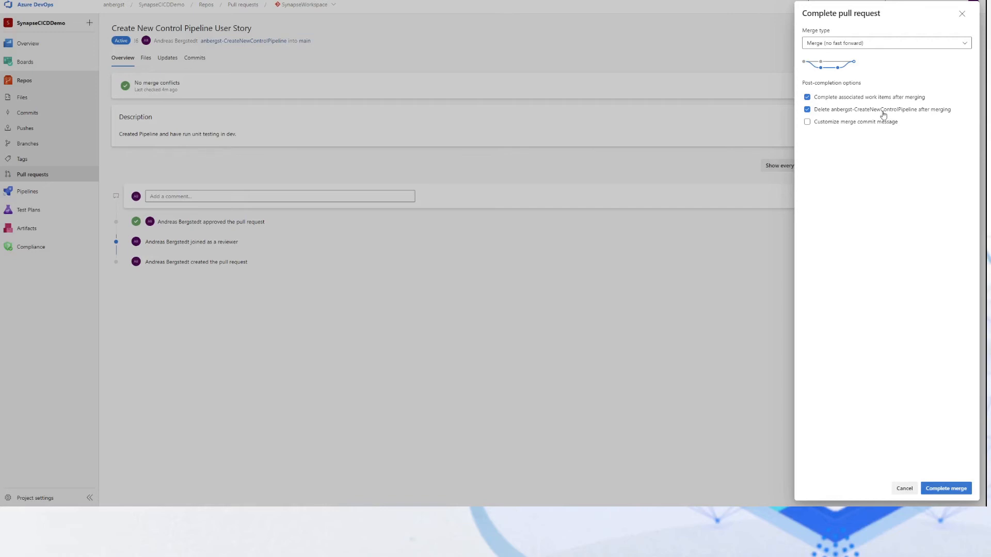
Toggle 'Delete branch after merging' off and back on, then complete the merge into main
click(823, 111)
click(824, 109)
click(947, 489)
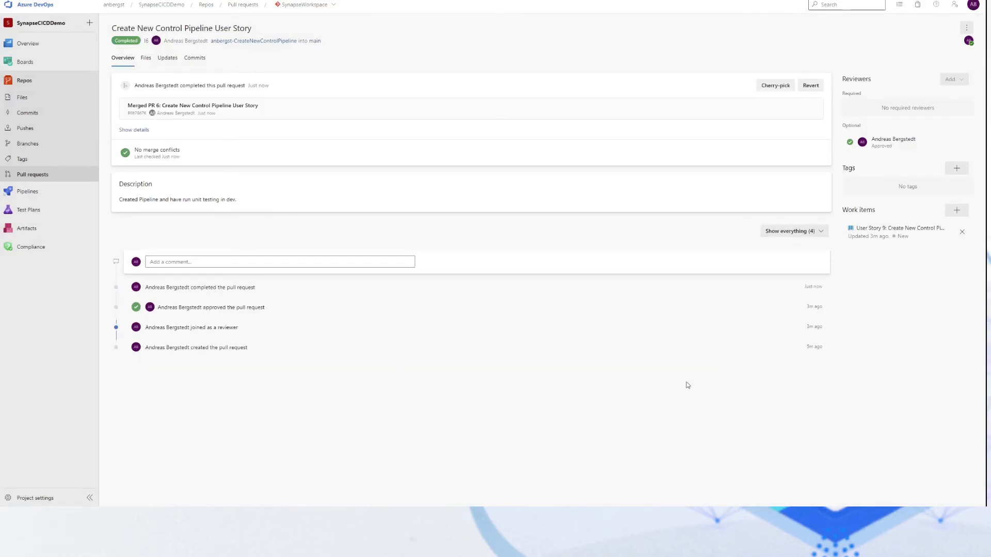
Open Boards to see the Create New Control Pipeline story in the Closed column
click(25, 63)
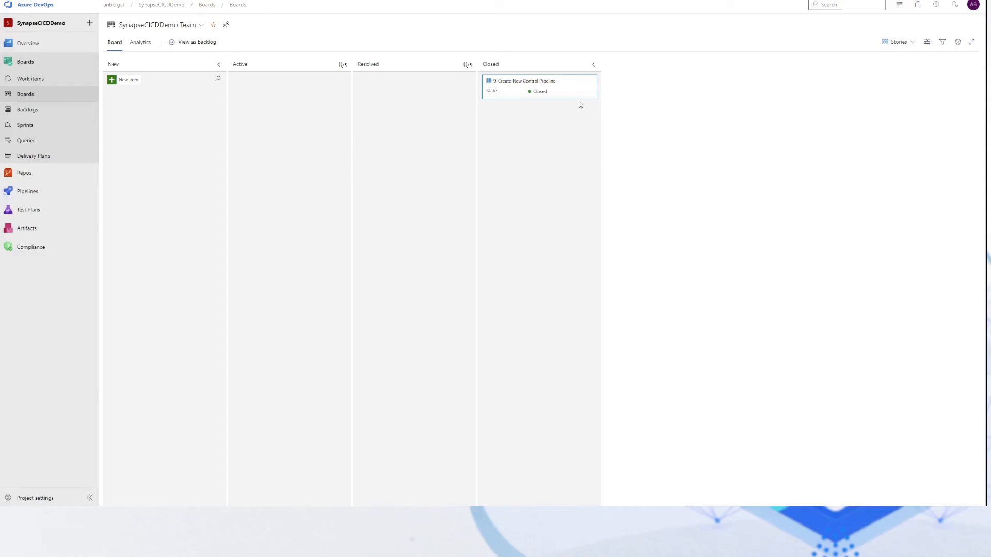
click(538, 81)
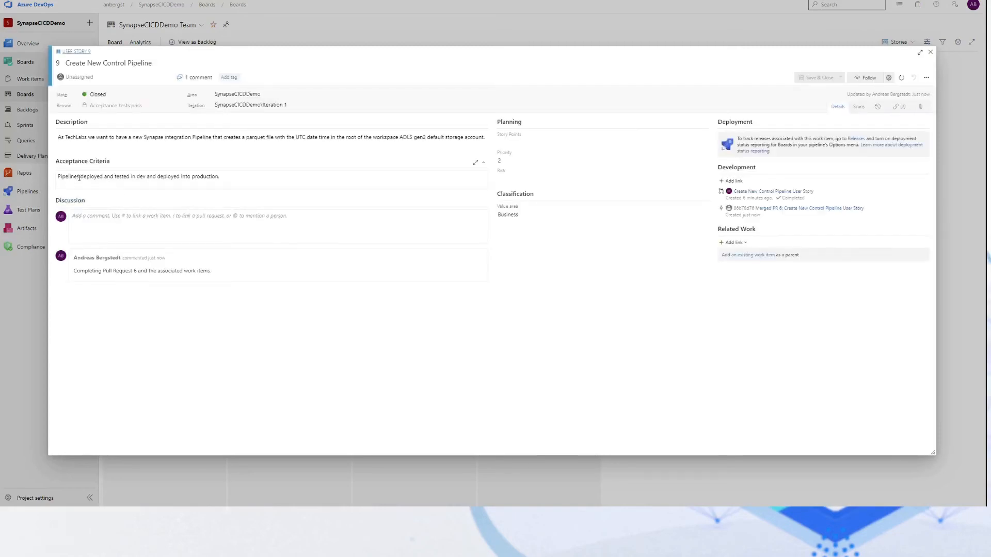
drag(80, 177, 273, 218)
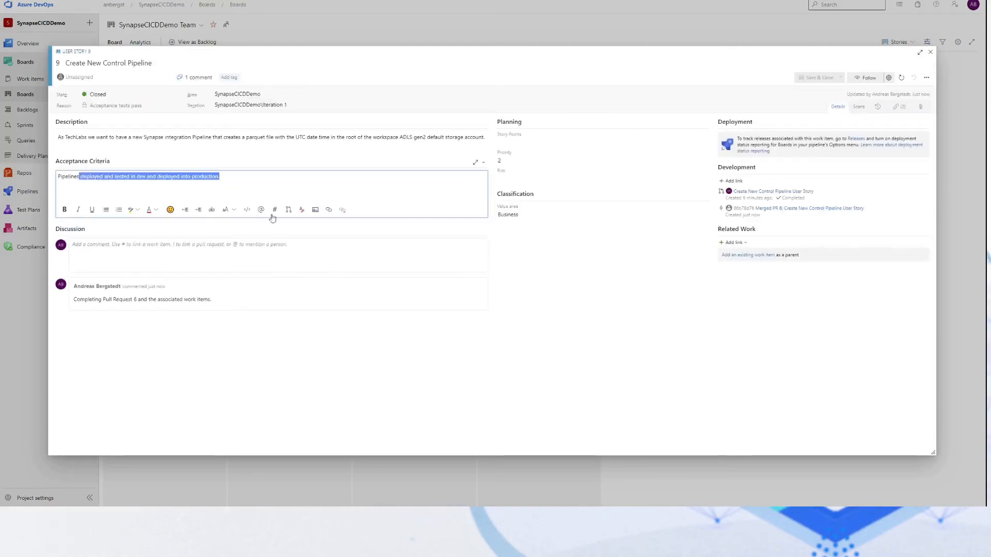
click(408, 436)
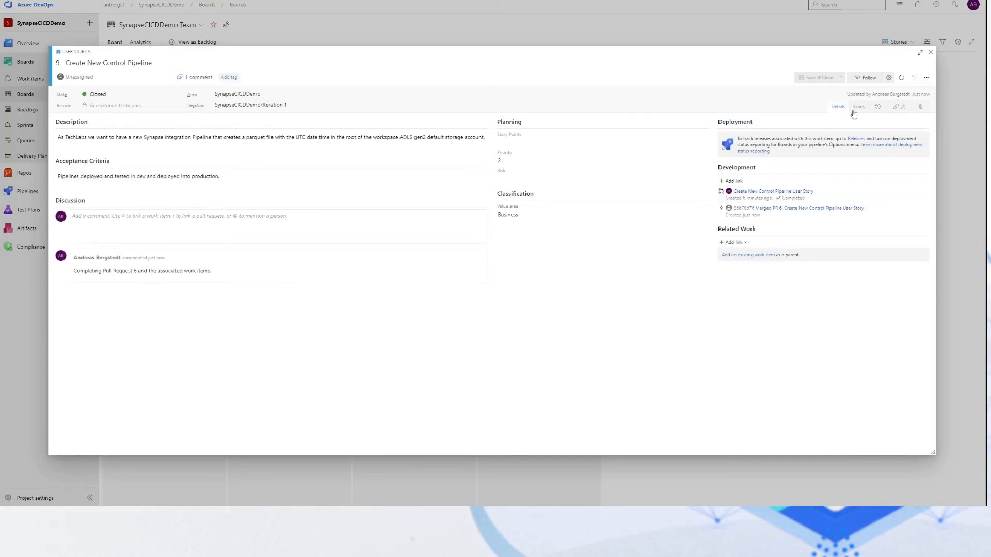
click(930, 52)
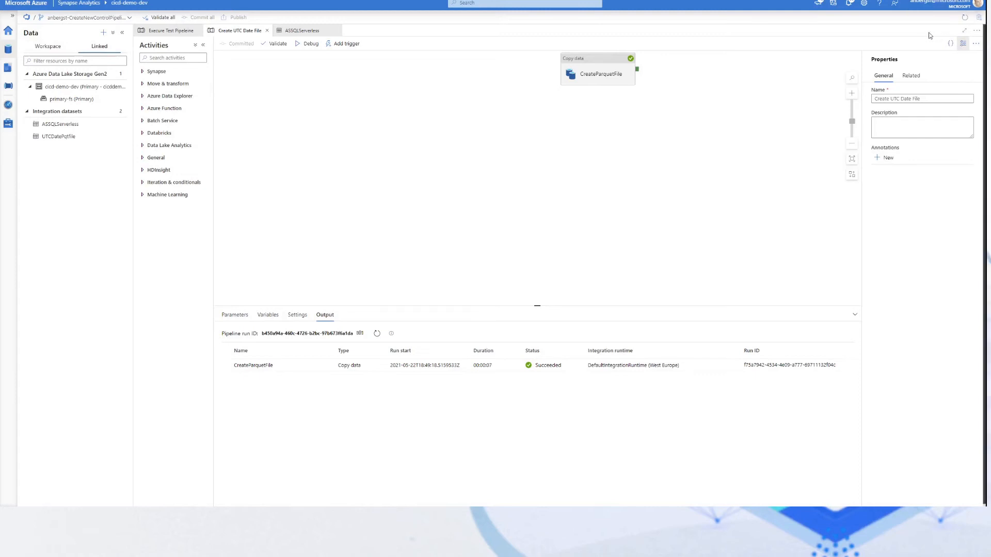
Set main as the workspace's working branch with Use existing, replacing the deleted feature branch, and save
click(963, 19)
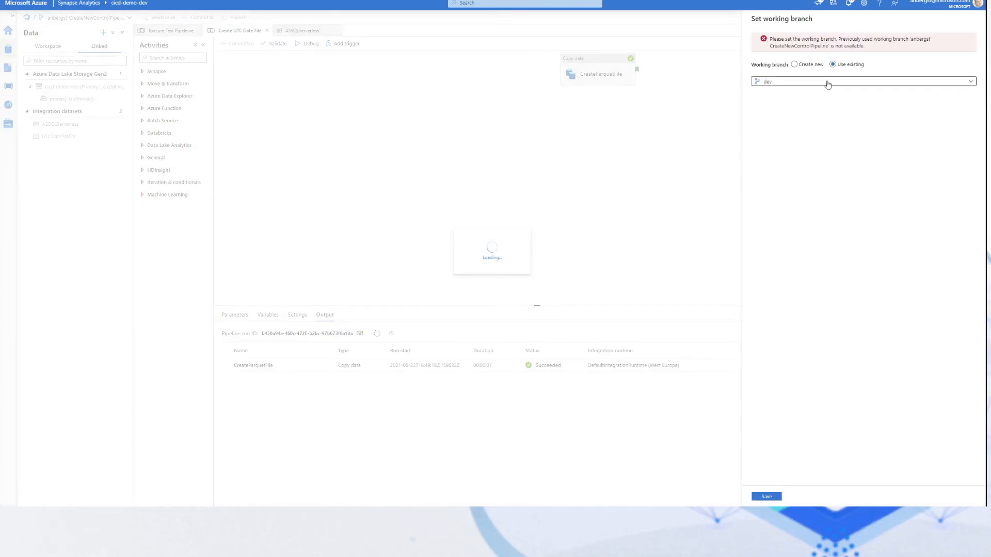
click(827, 83)
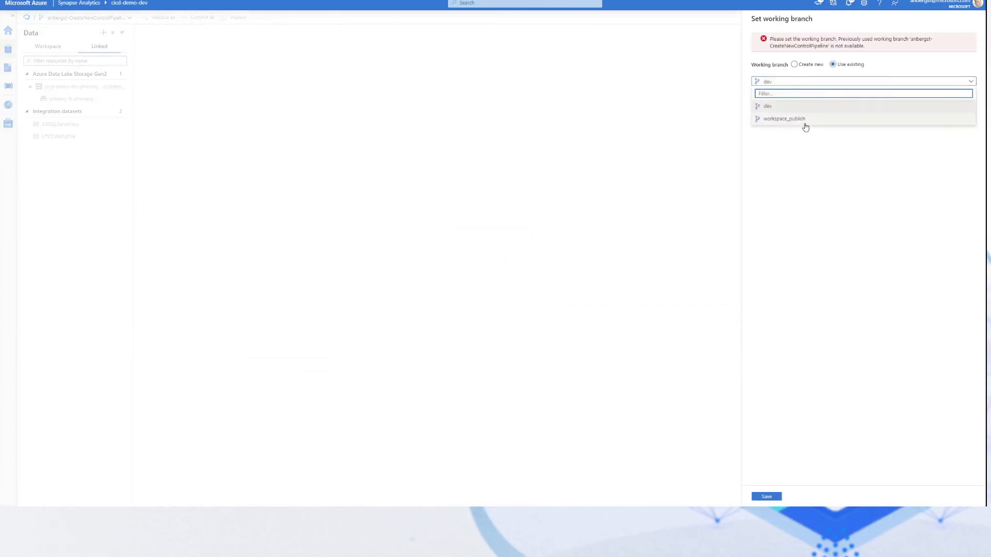
click(807, 108)
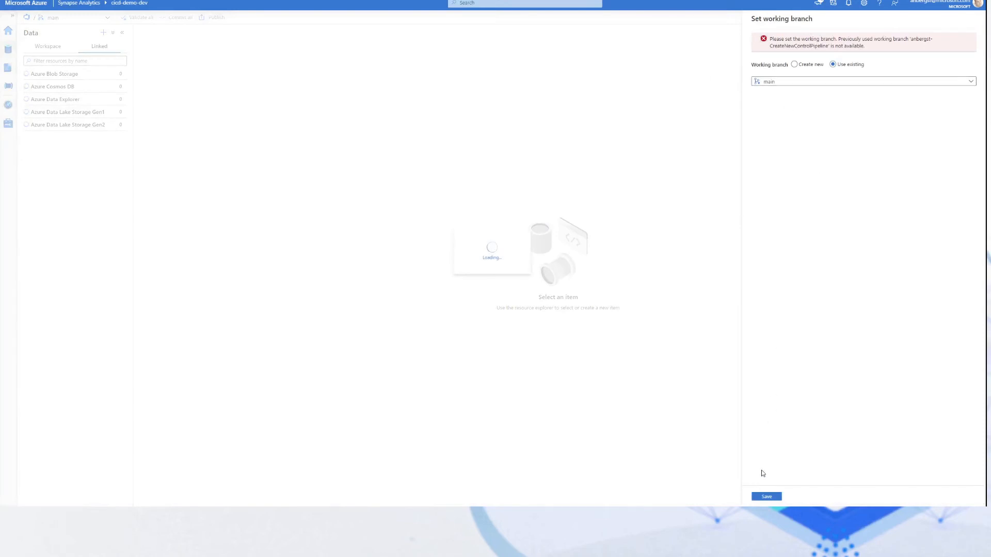
click(767, 498)
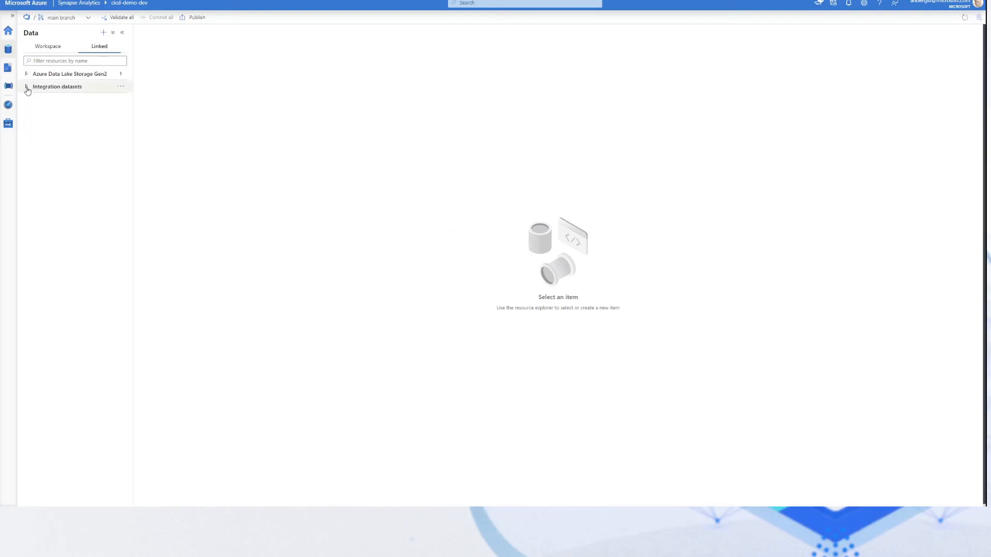
Expand Integration datasets (ASSQLServerless, UTCDatePqtfile), then open the Create UTC Date File pipeline
click(27, 87)
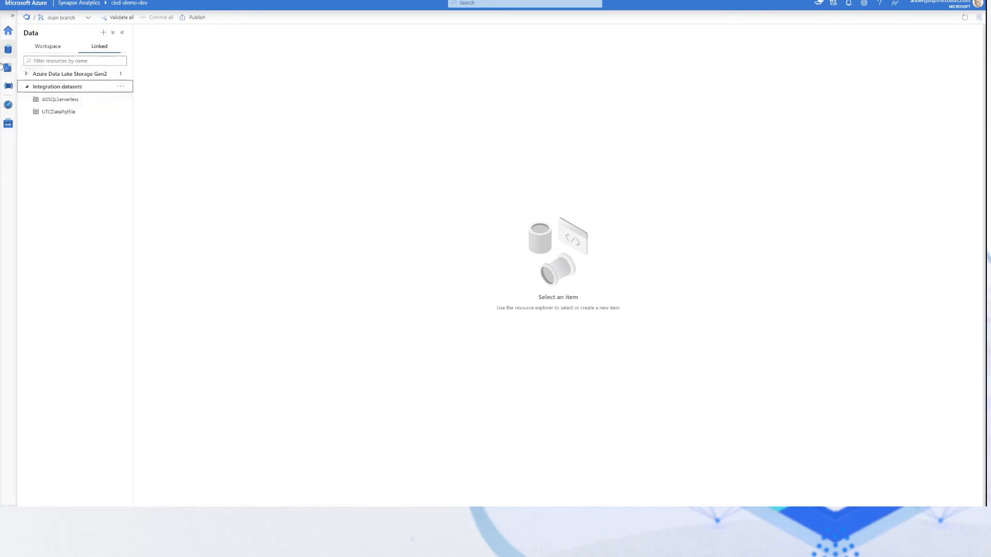
click(8, 86)
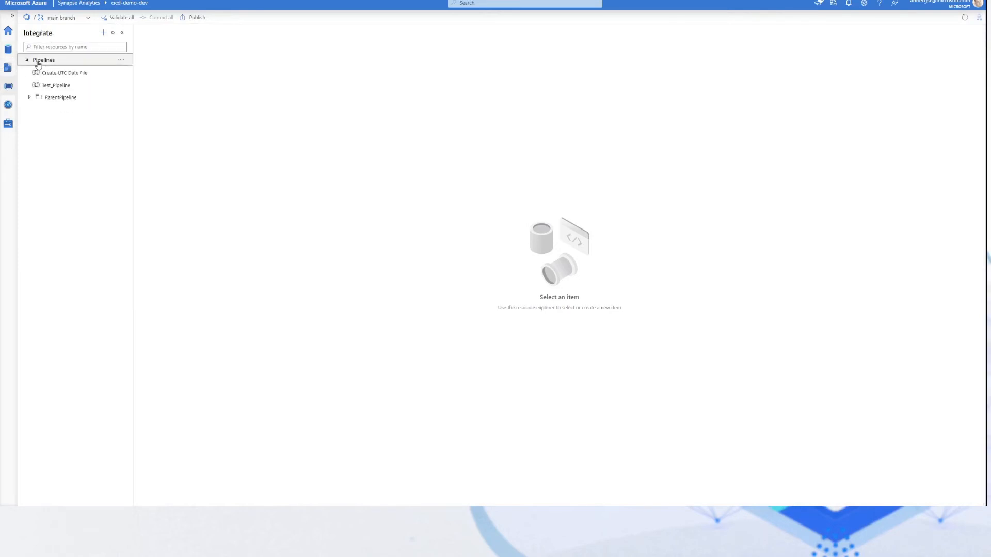
click(69, 76)
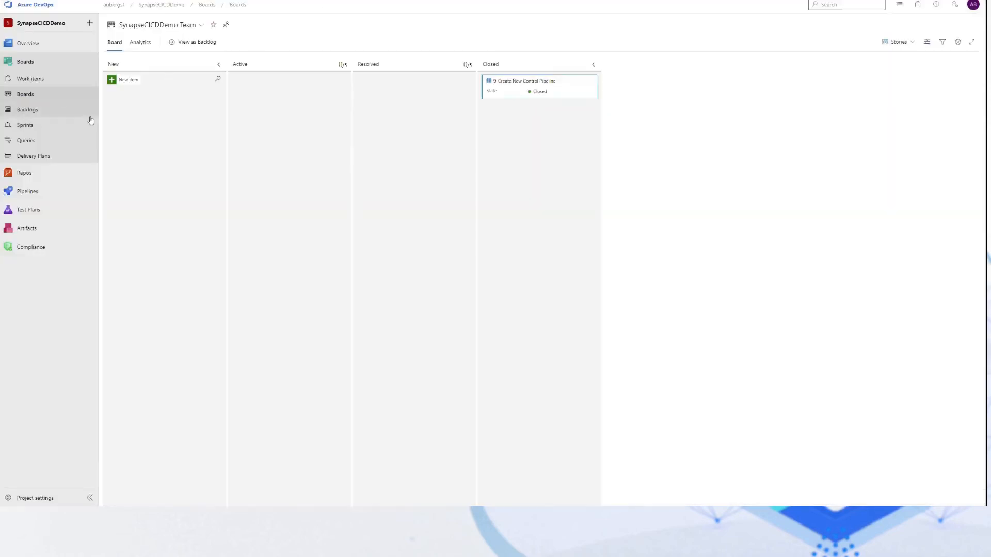
Open Git configuration in the Manage hub and verify the publish branch is main
click(33, 190)
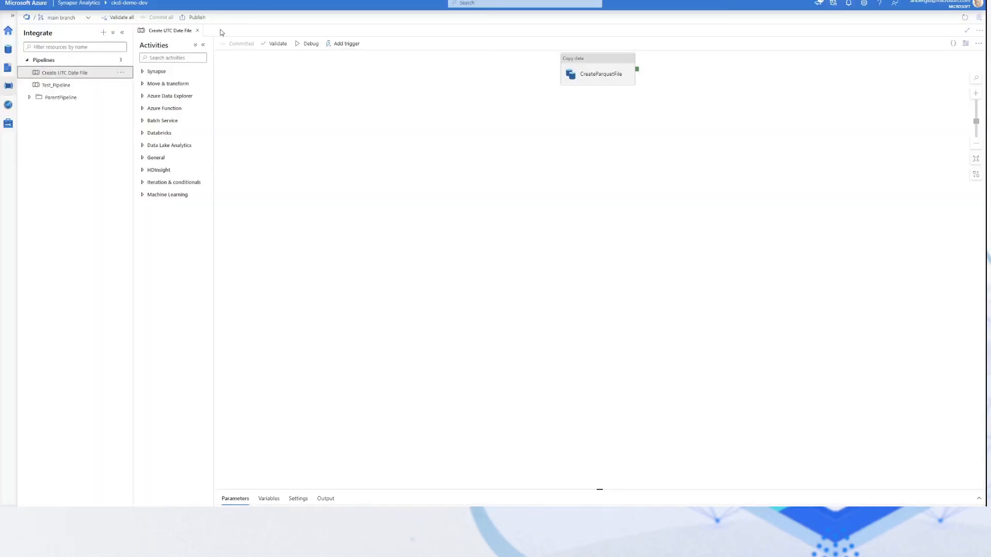
click(7, 123)
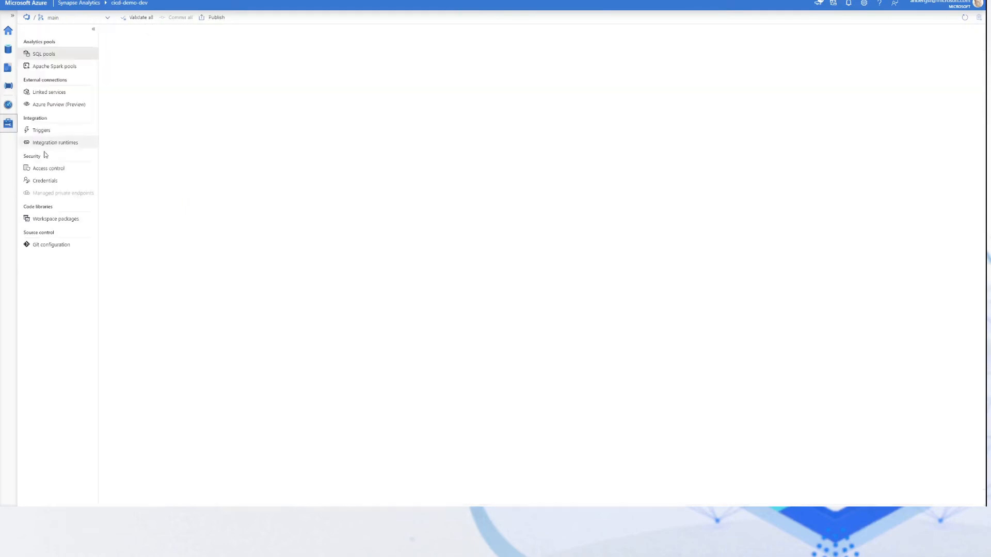
click(46, 248)
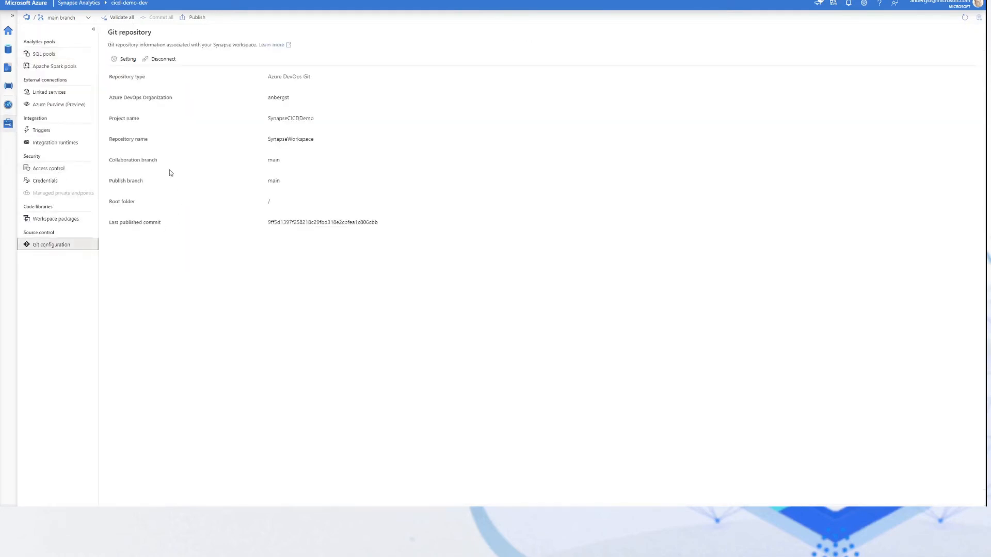
drag(118, 182, 140, 183)
double_click(273, 182)
click(337, 177)
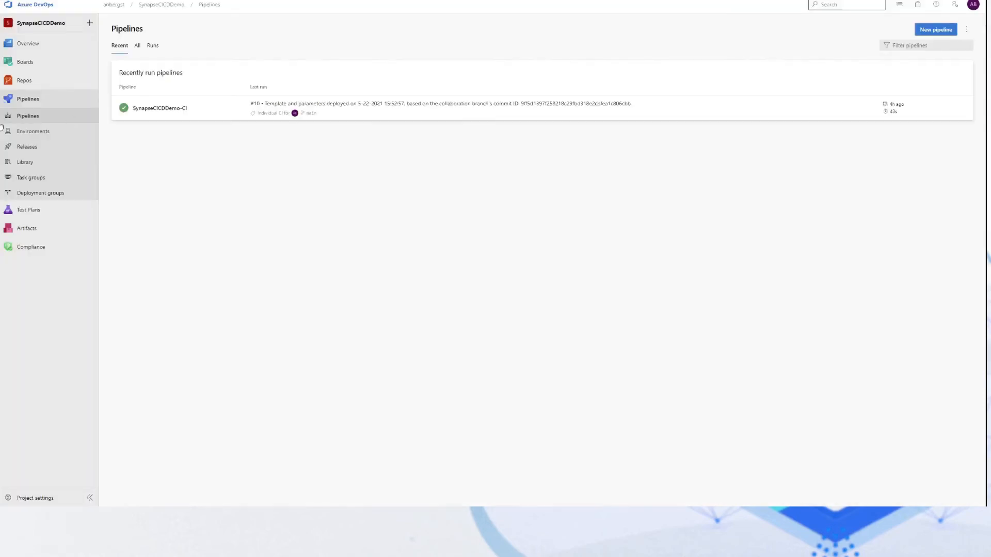
Browse the repo's cicd-demo-dev folder and scroll through TemplateForWorkspace.json
click(114, 90)
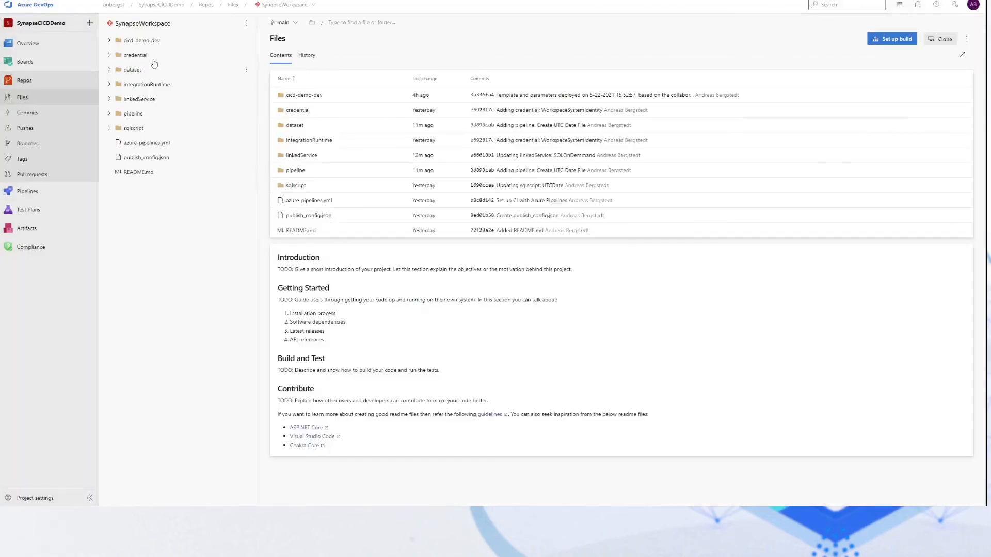
click(151, 41)
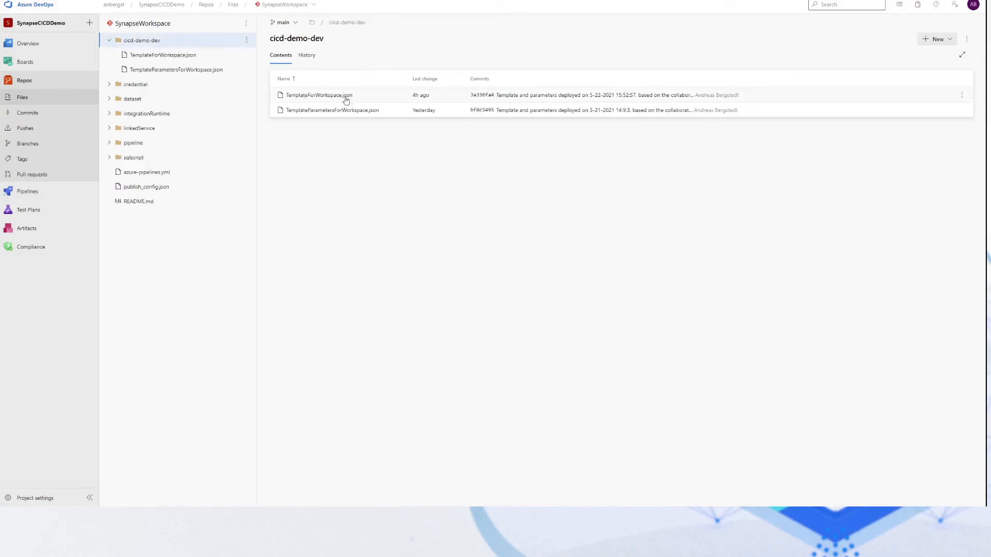
click(344, 100)
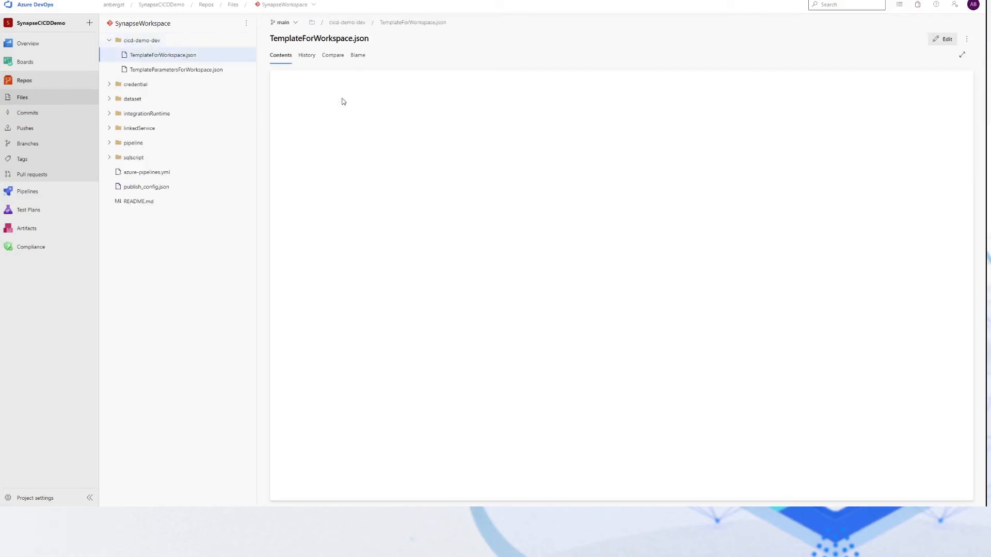
scroll(402, 198, down, 3)
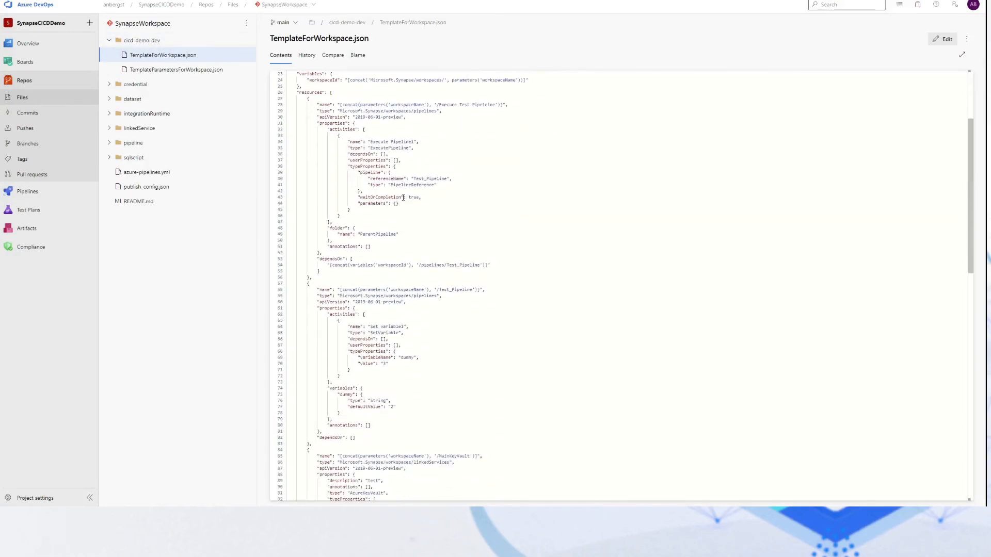
scroll(403, 198, down, 10)
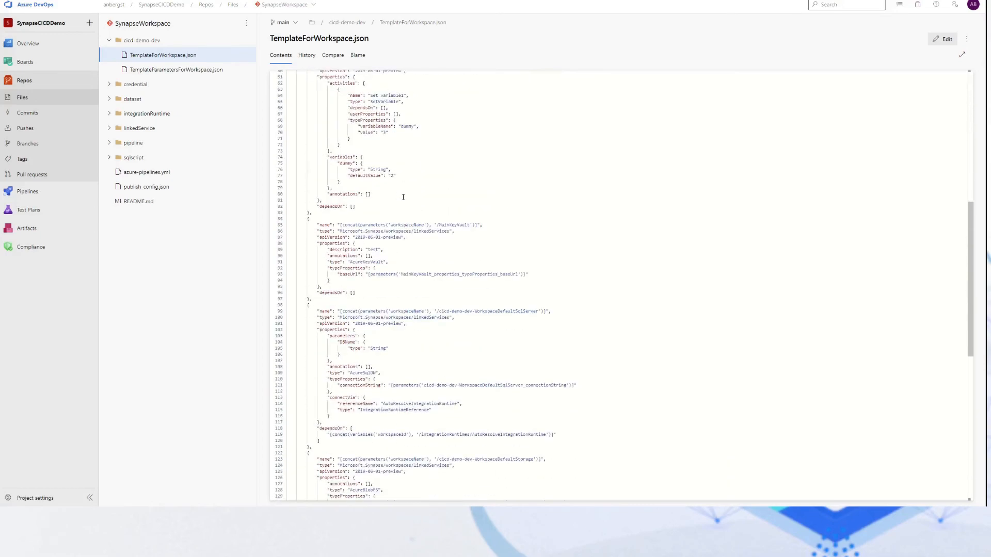
scroll(403, 196, down, 2)
scroll(403, 197, up, 12)
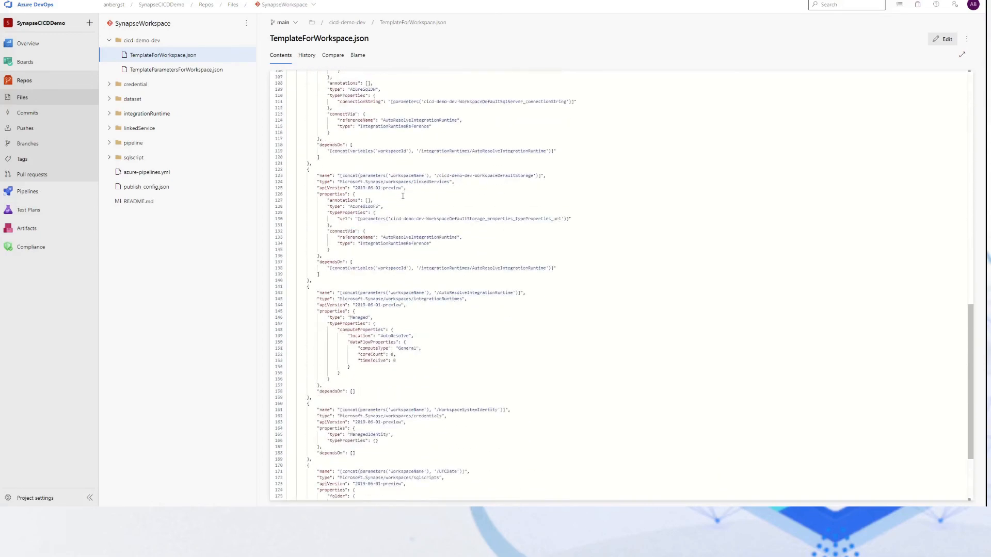
Review TemplateParametersForWorkspace.json, reopen the workspace template, and go to Pipelines
click(200, 76)
drag(397, 193, 276, 78)
click(451, 219)
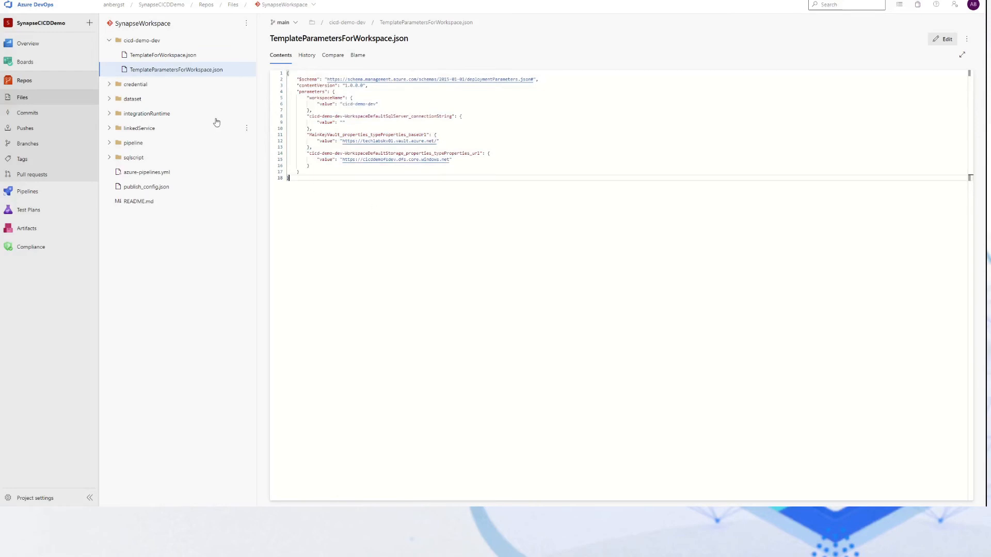
click(145, 53)
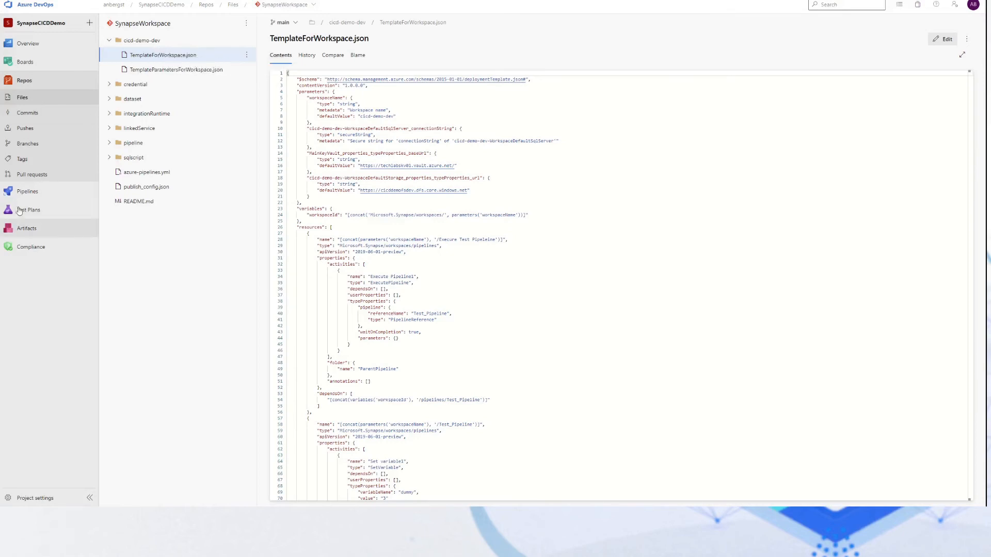
click(26, 191)
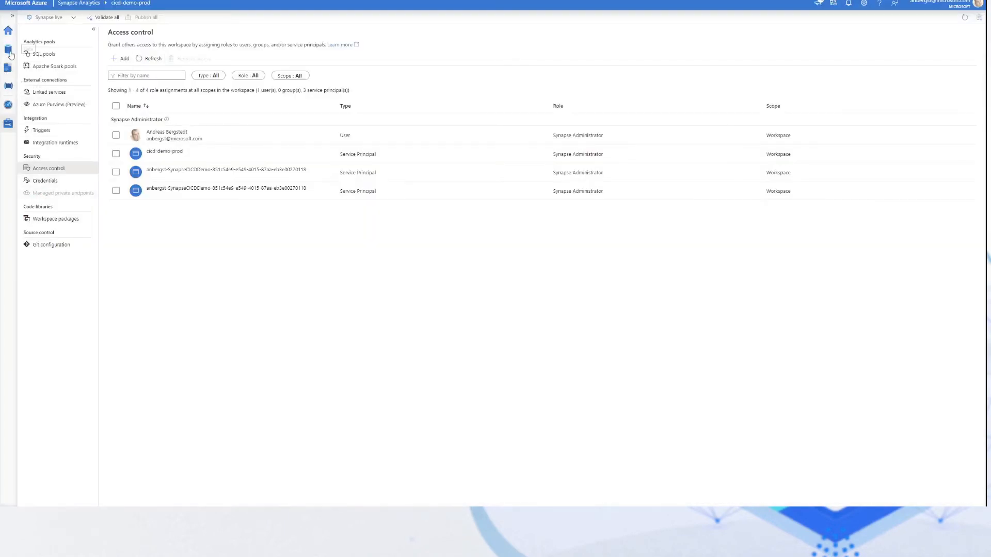
Open the cicd-demo-prod Integrate hub and check the Synapse live mode dropdown
click(9, 86)
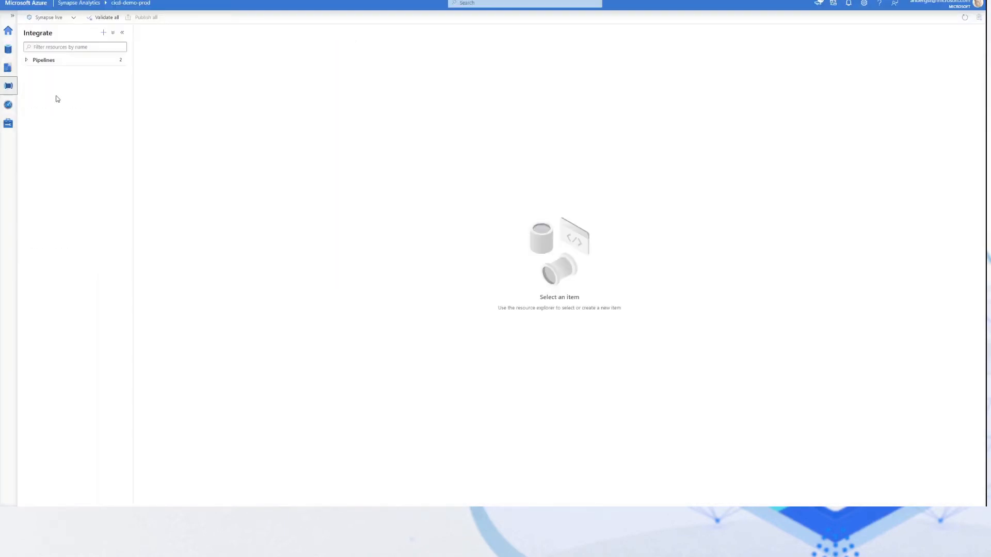
click(74, 18)
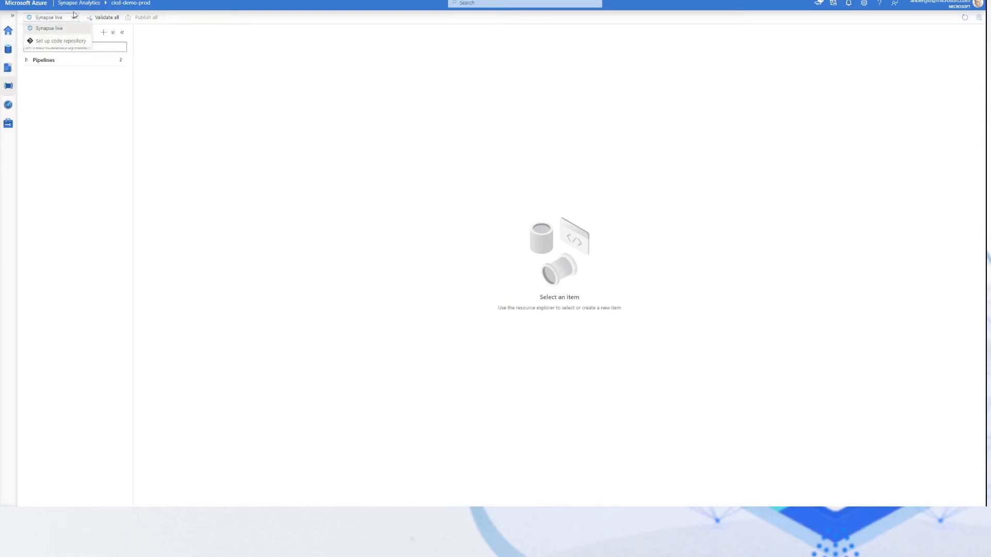
click(74, 18)
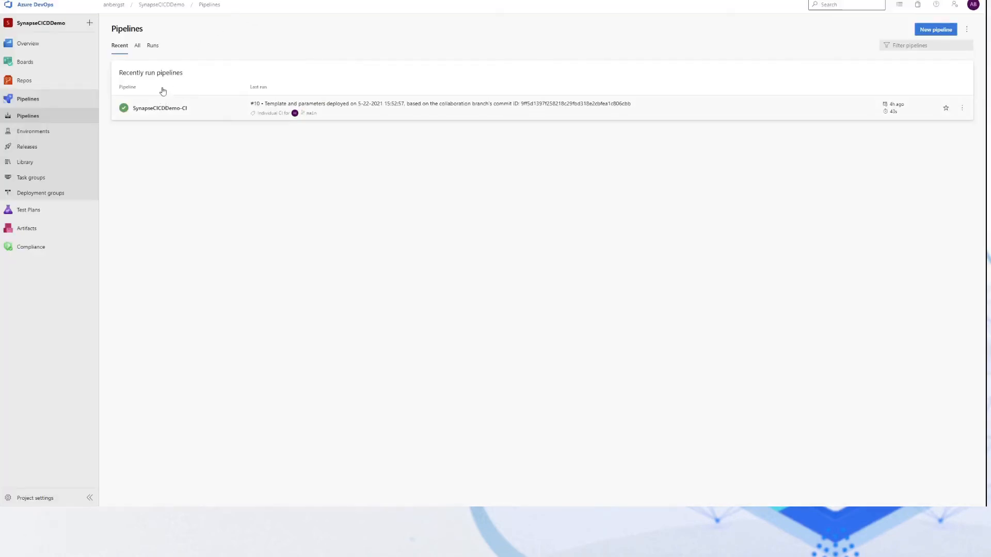
mouse_move(32, 83)
click(126, 91)
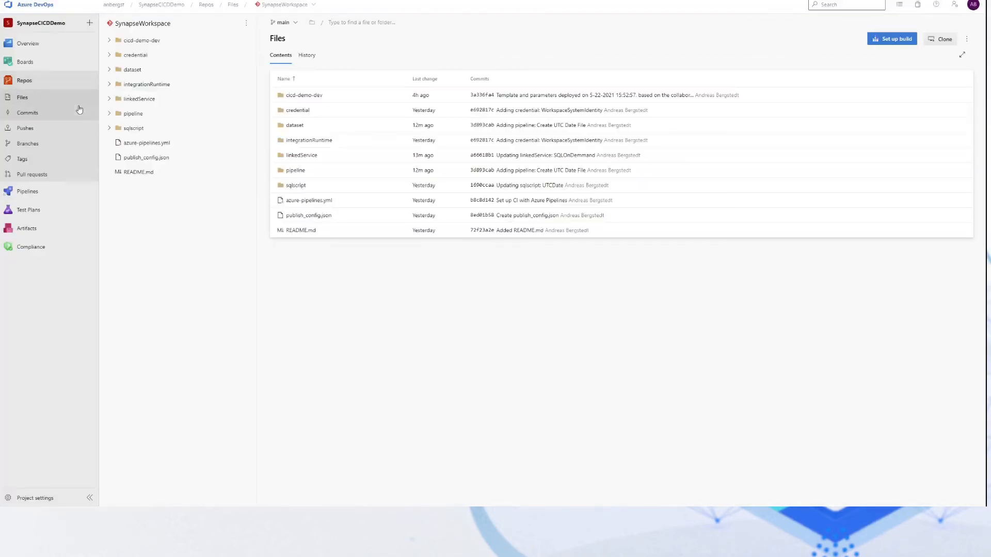
click(309, 96)
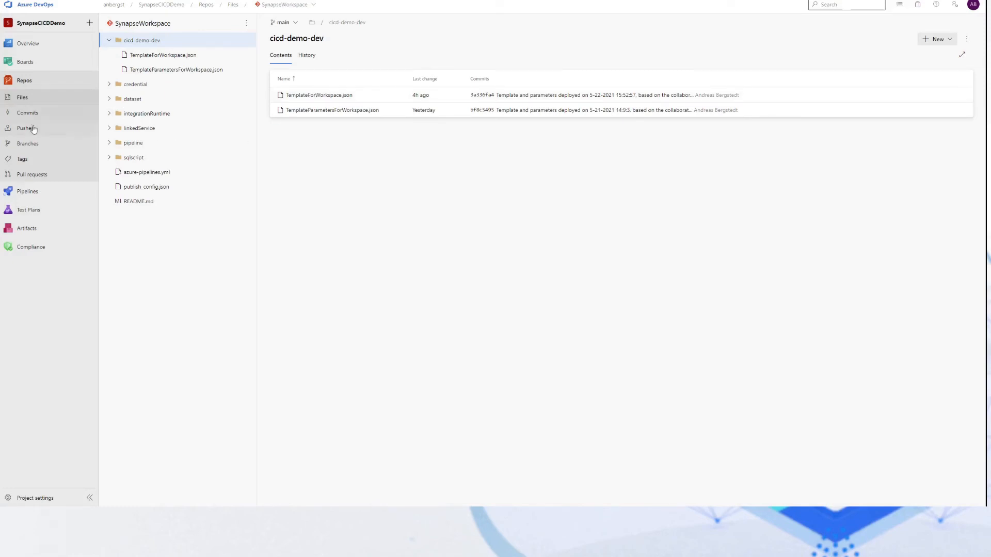
click(30, 193)
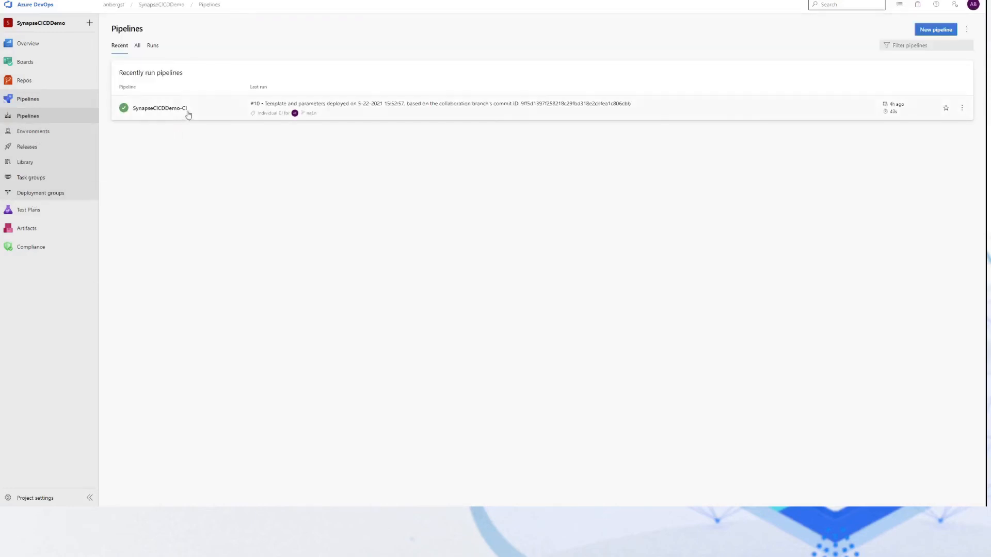
Open SynapseCICDDemo-CI in the classic pipeline editor
click(172, 109)
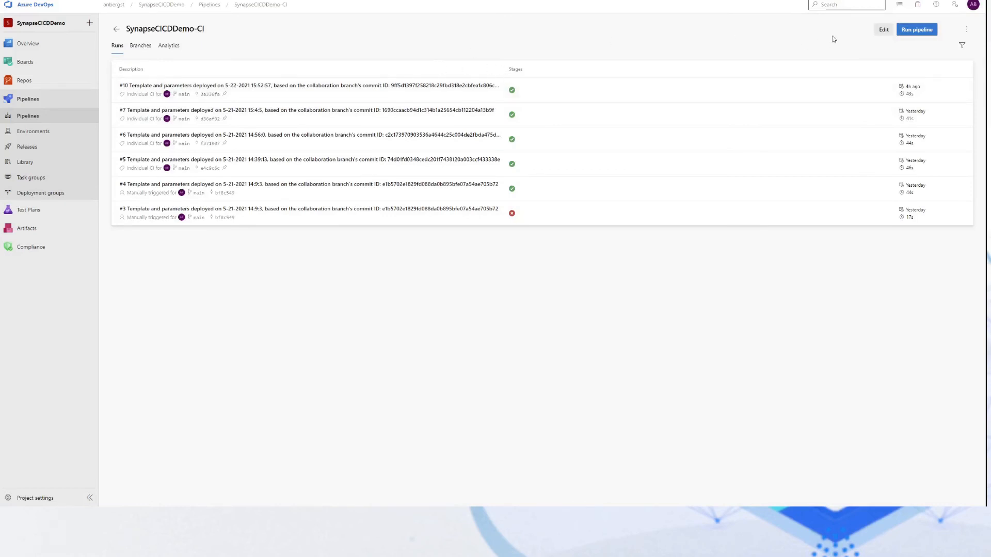
click(884, 30)
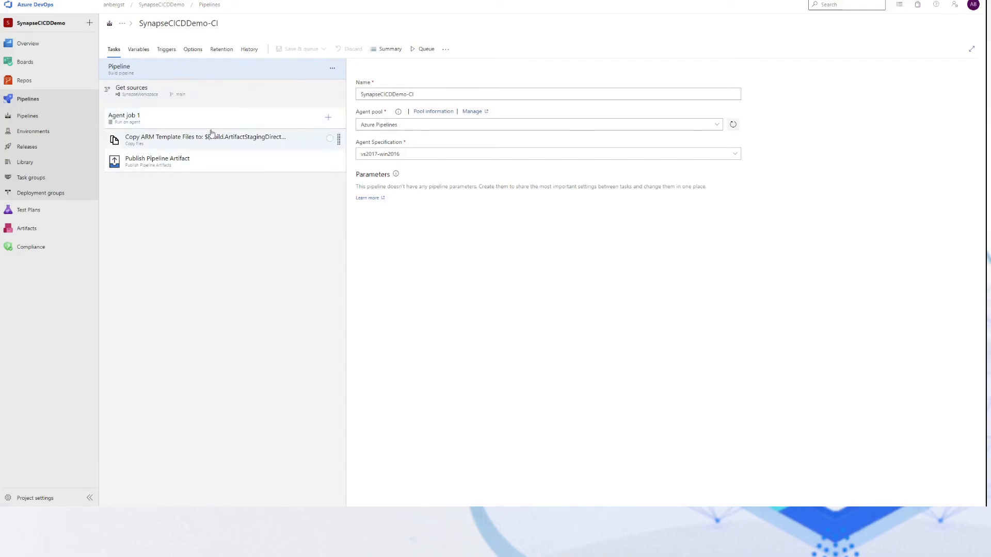
Check that the Copy ARM Template task's source folder is cicd-demo-dev, cancelling the path picker
click(239, 140)
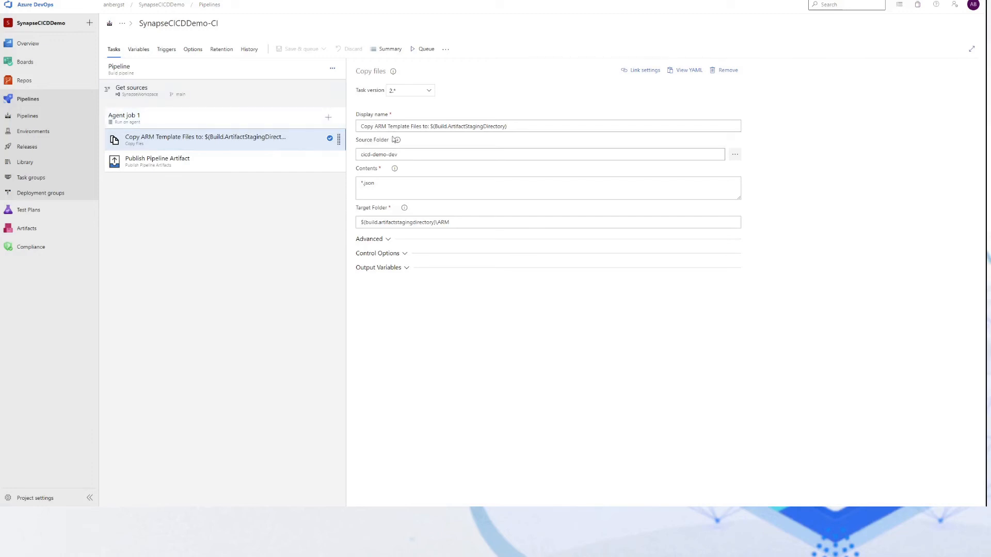
click(735, 154)
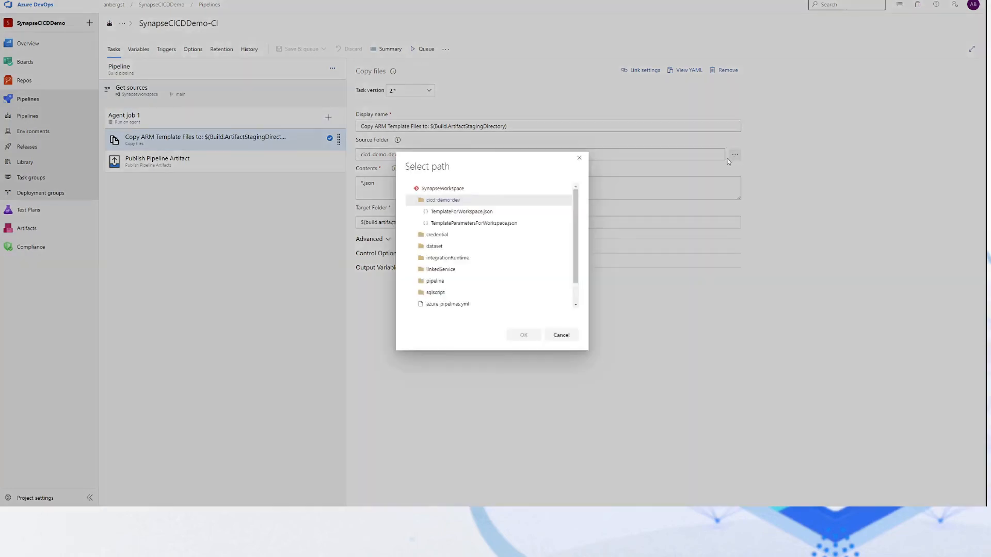
click(432, 200)
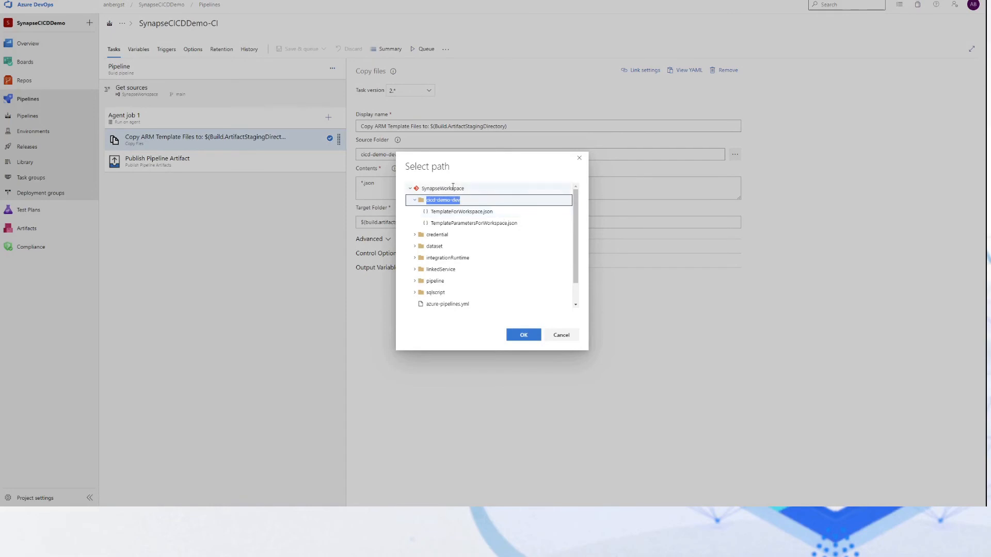
click(432, 200)
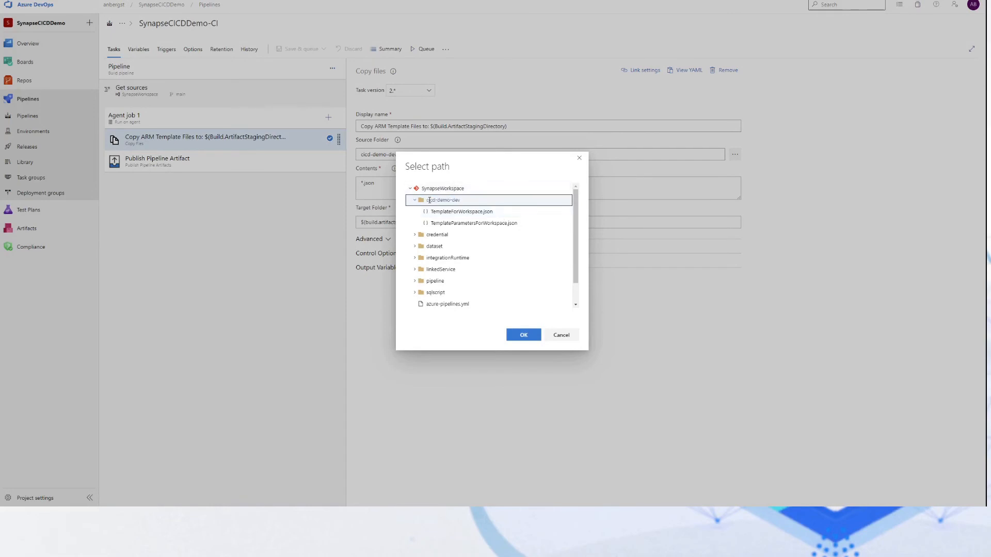
drag(427, 200, 471, 203)
click(562, 335)
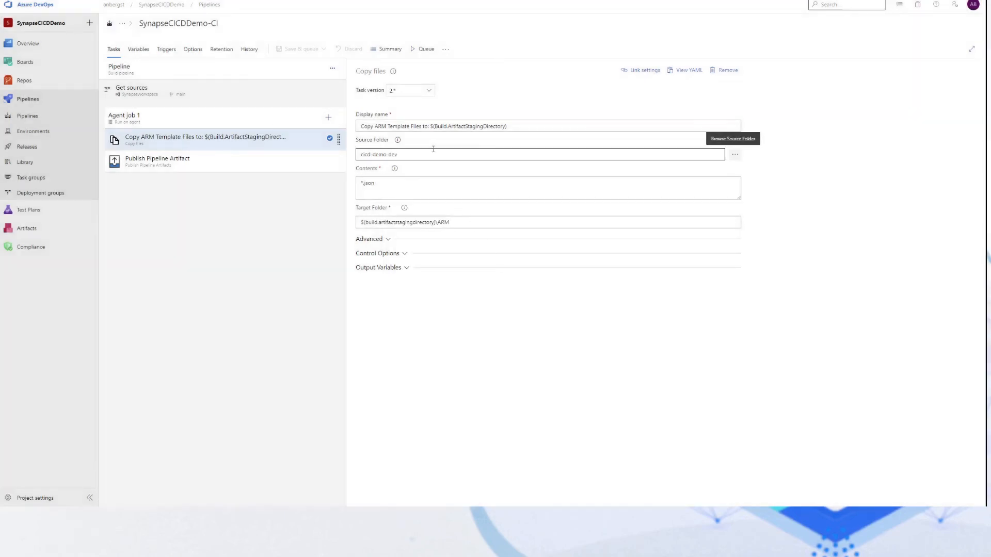
Inspect the *.json contents pattern and ARM target folder, then view Agent job 1 settings
drag(365, 184, 384, 185)
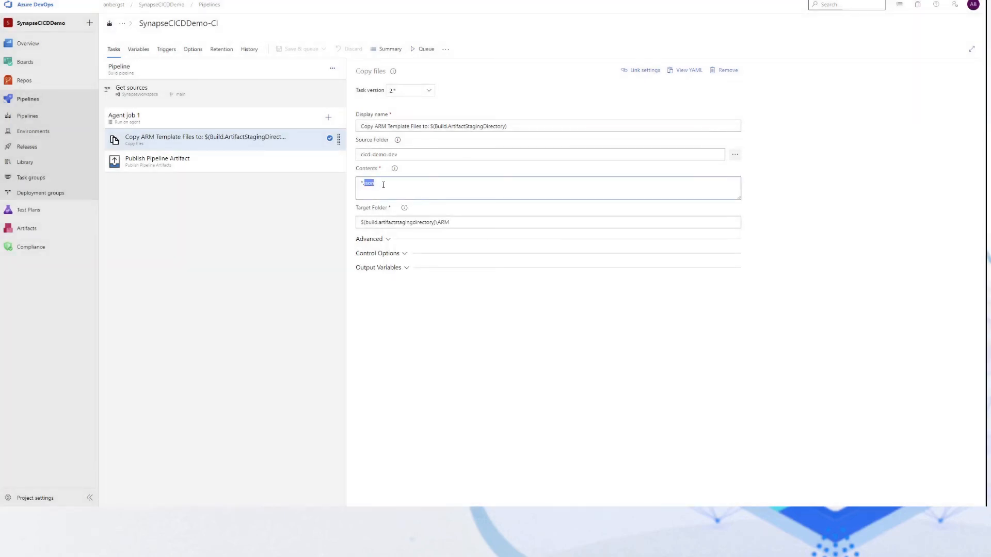
click(398, 189)
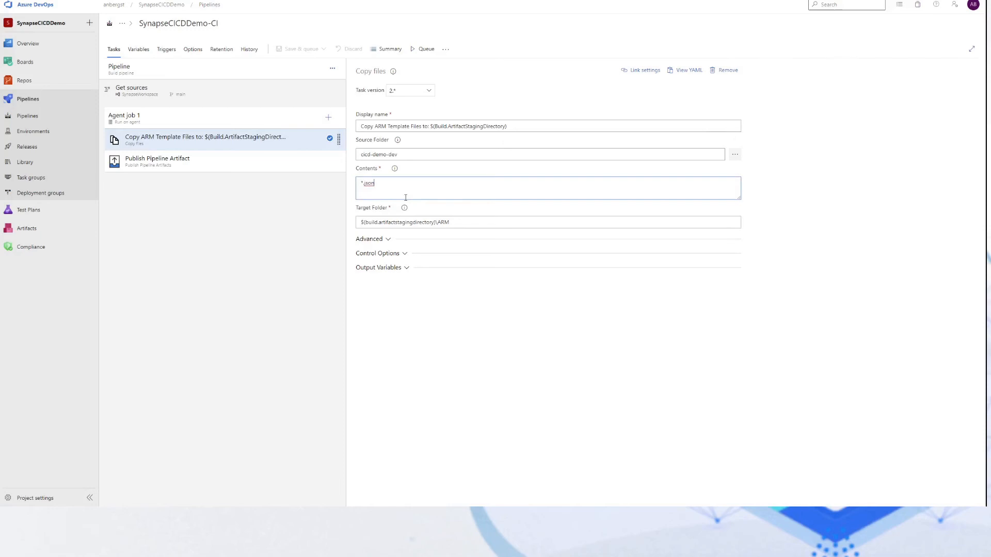
click(437, 224)
click(457, 225)
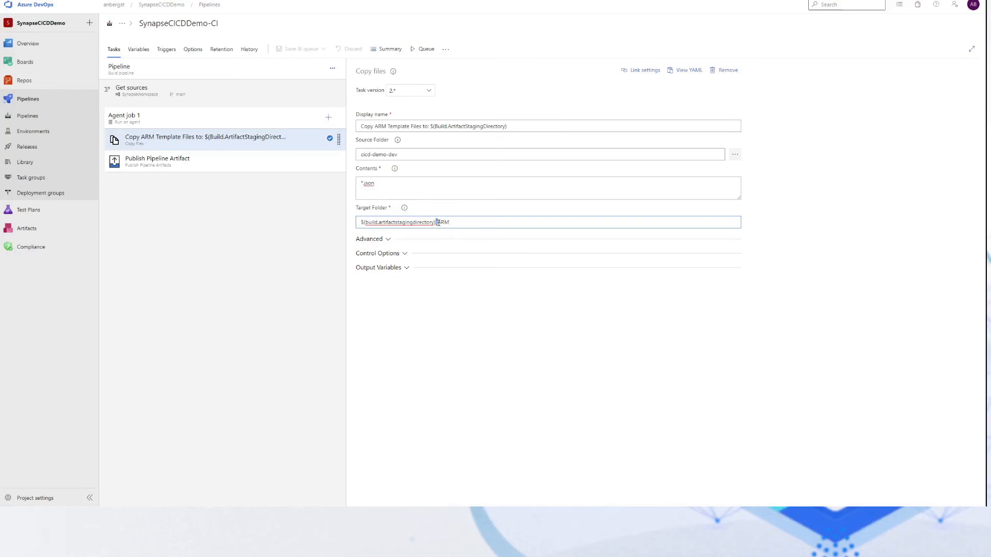
click(437, 222)
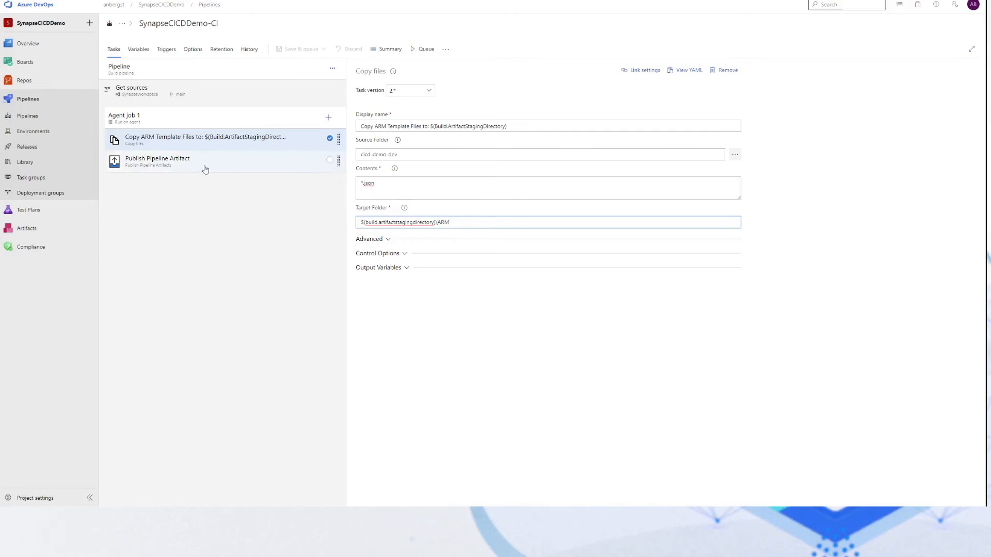
click(174, 119)
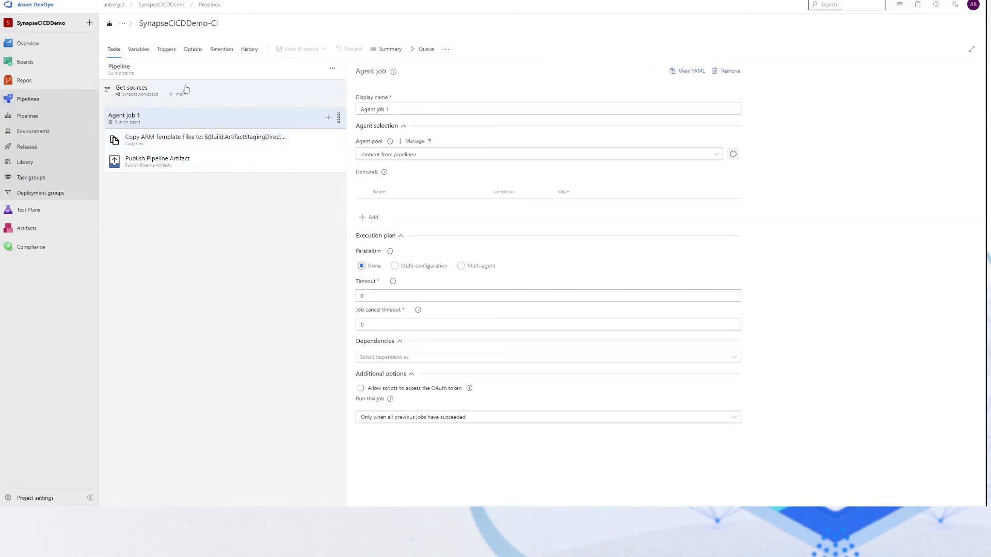
Confirm Get sources builds from the SynapseWorkspace repository's main branch
click(197, 97)
click(202, 120)
click(209, 104)
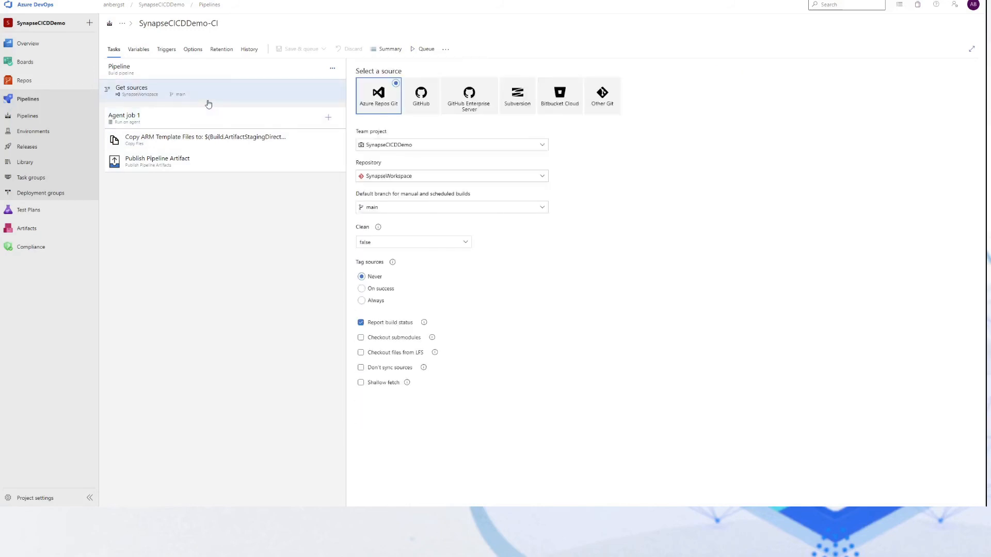
Reinspect the Copy ARM Template Files target folder $(build.artifactstagingdirectory)\ARM
click(210, 120)
click(210, 145)
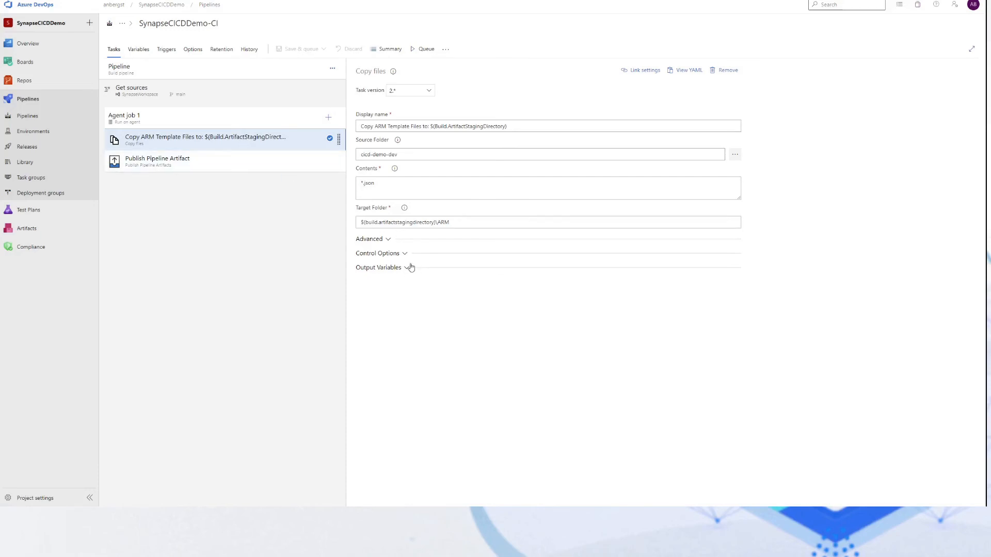
click(439, 223)
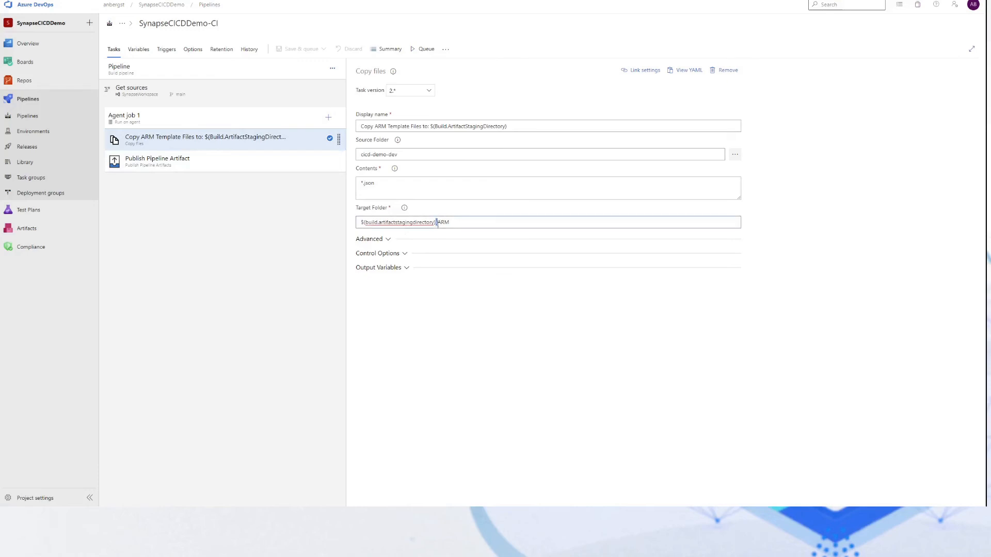
click(482, 314)
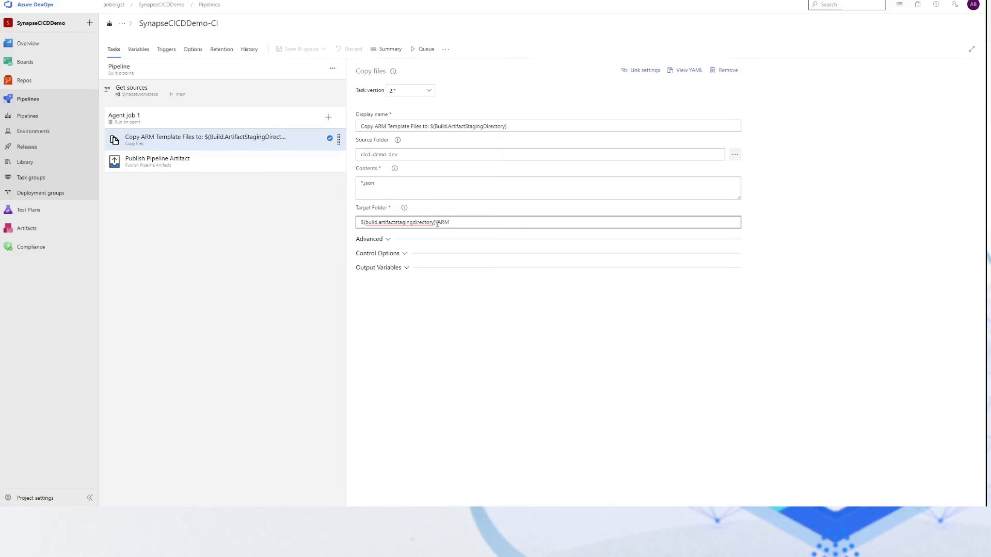
drag(438, 223, 460, 222)
click(461, 222)
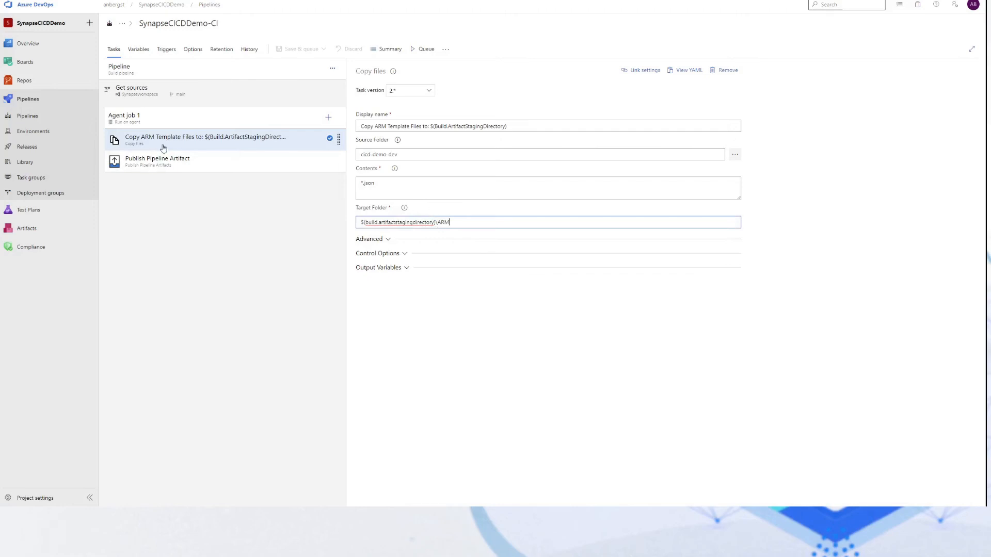
Check the Publish Pipeline Artifact path, then view the CI trigger for main and /cicd-demo-dev
click(180, 169)
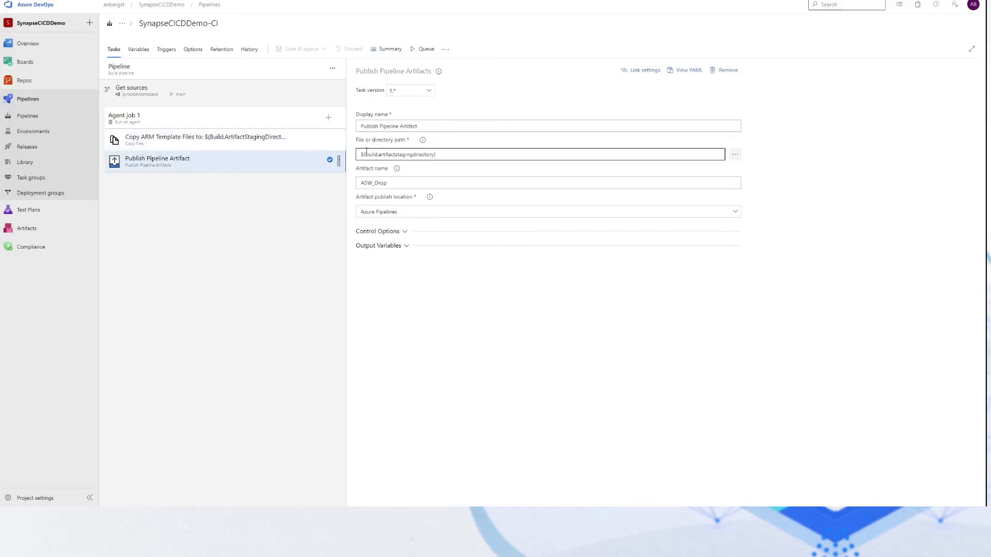
triple_click(440, 154)
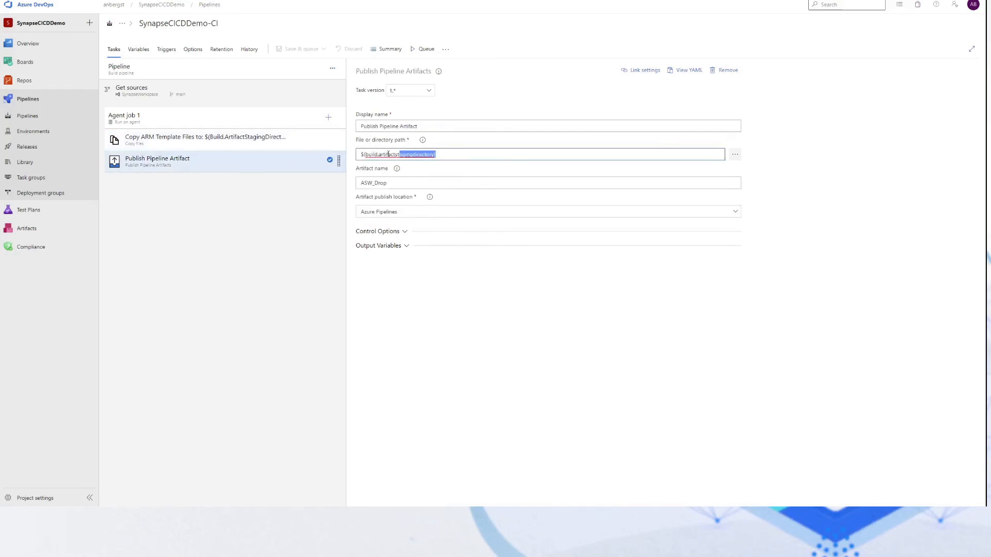
click(262, 223)
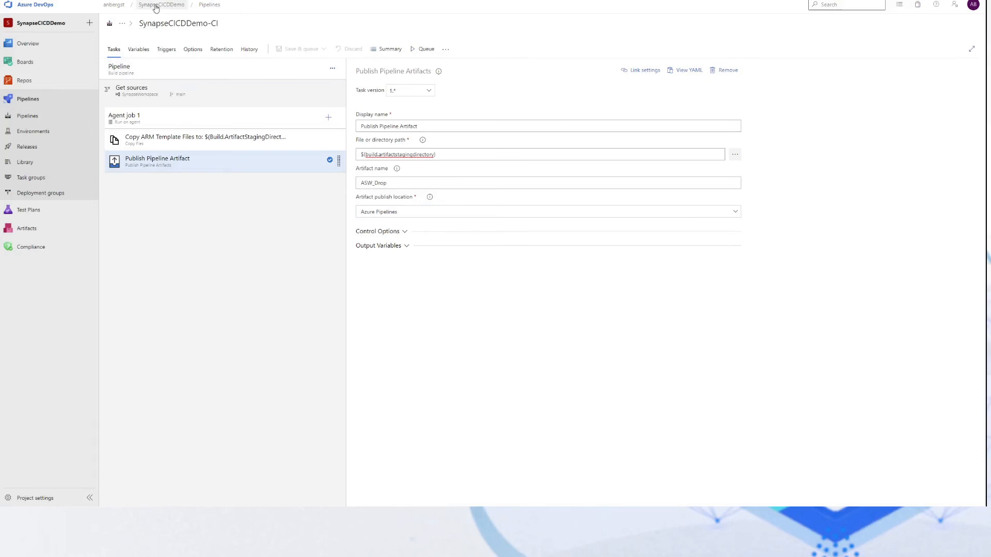
click(172, 53)
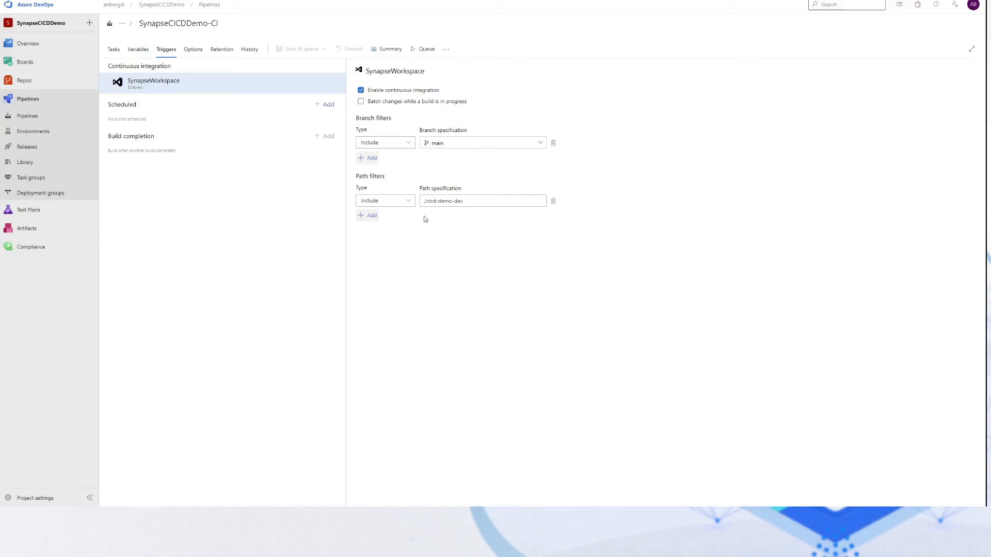
Review the /cicd-demo-dev path filter, then go back to Tasks and open the breadcrumb menu
drag(474, 202, 423, 201)
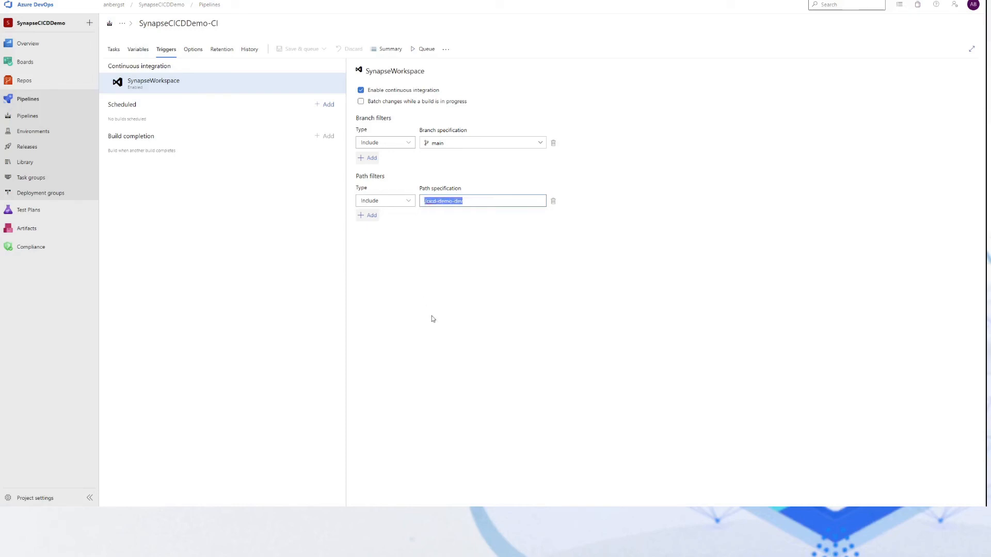
click(519, 282)
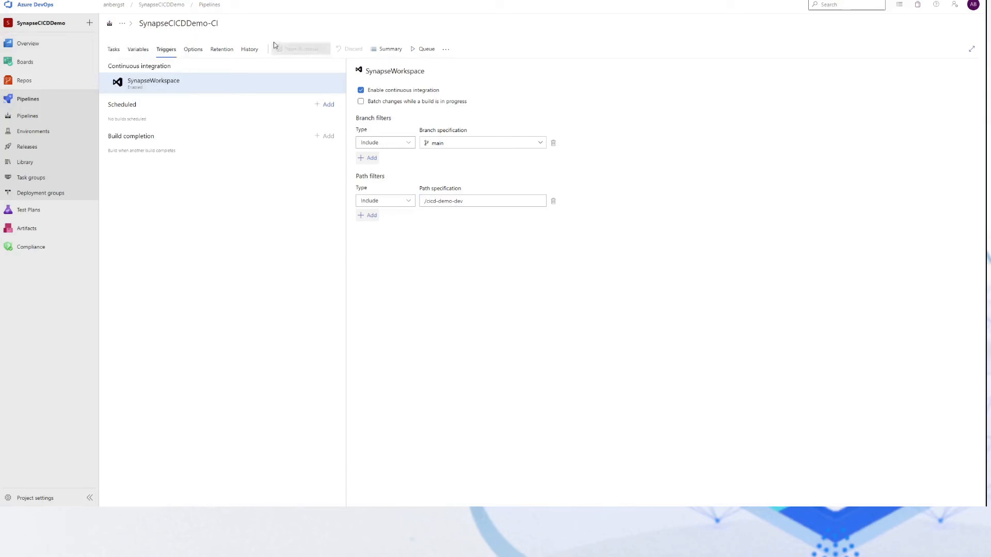
click(113, 49)
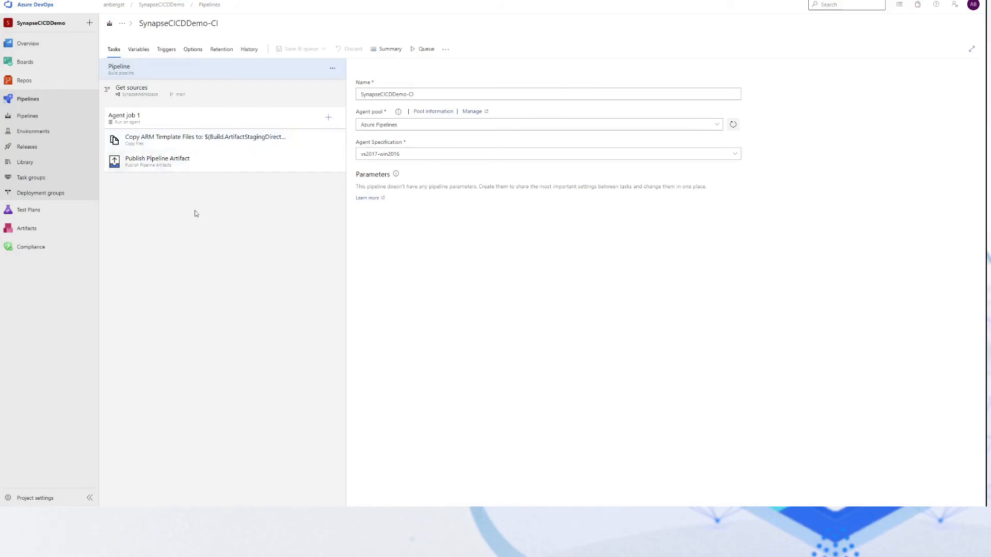
click(121, 26)
Leave the pipeline editor for the Pipelines list showing SynapseCICDDemo-CI's recent run
click(30, 108)
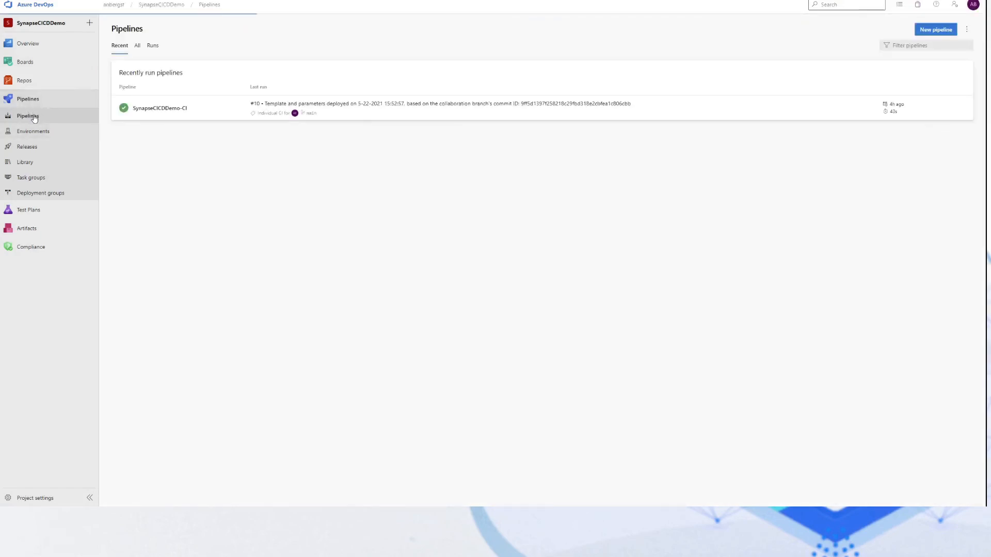
mouse_move(53, 73)
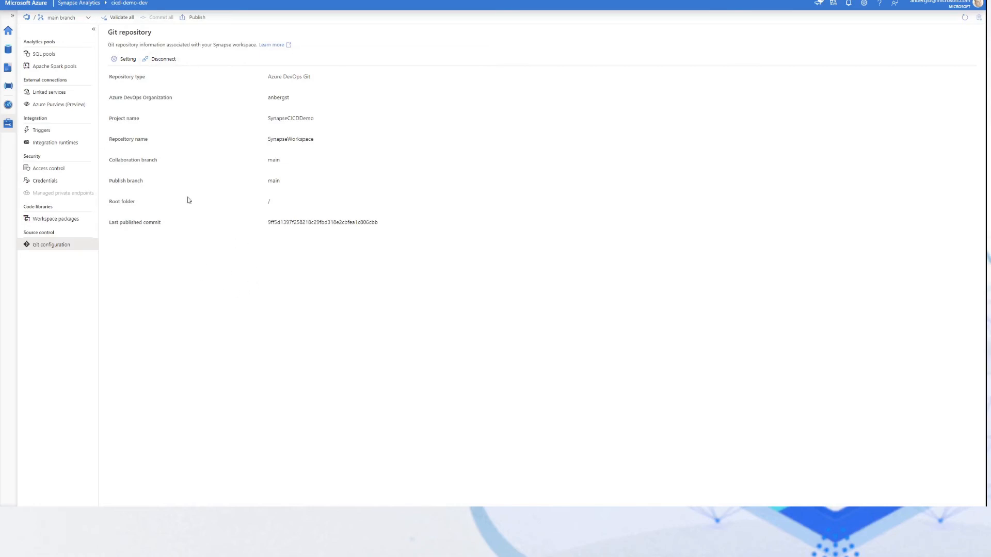
Publish pending changes, including Create UTC Date File, and watch notifications until 'Generating templates' appears
click(198, 18)
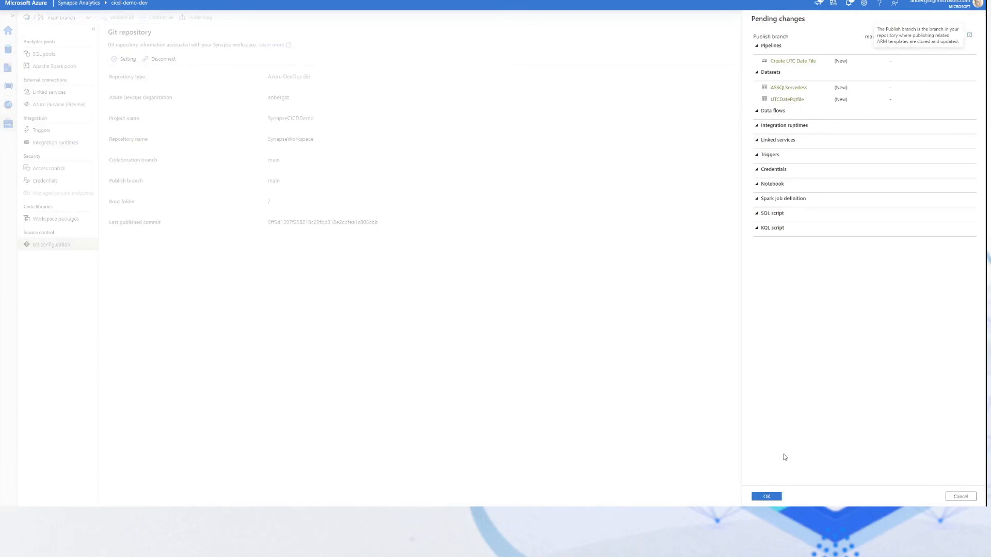
click(769, 497)
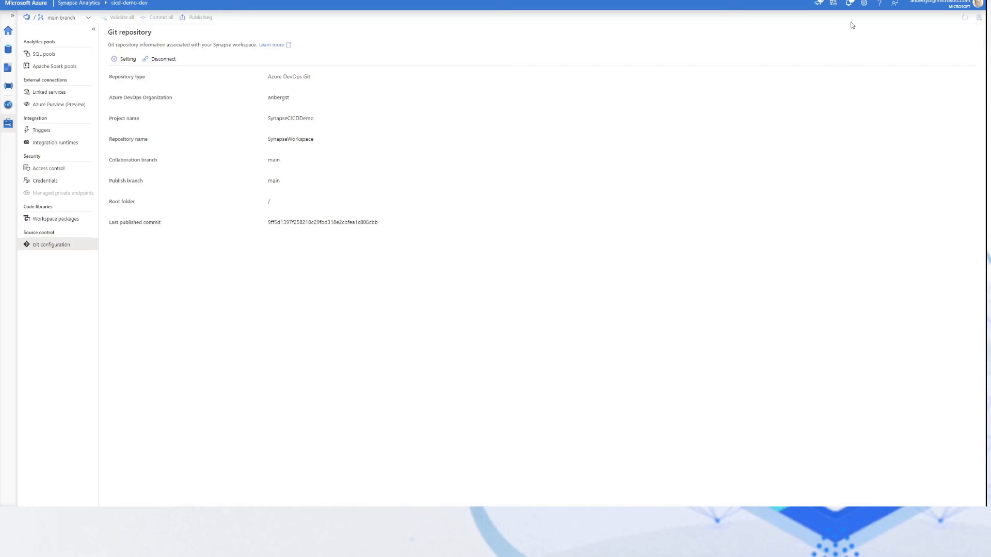
click(851, 4)
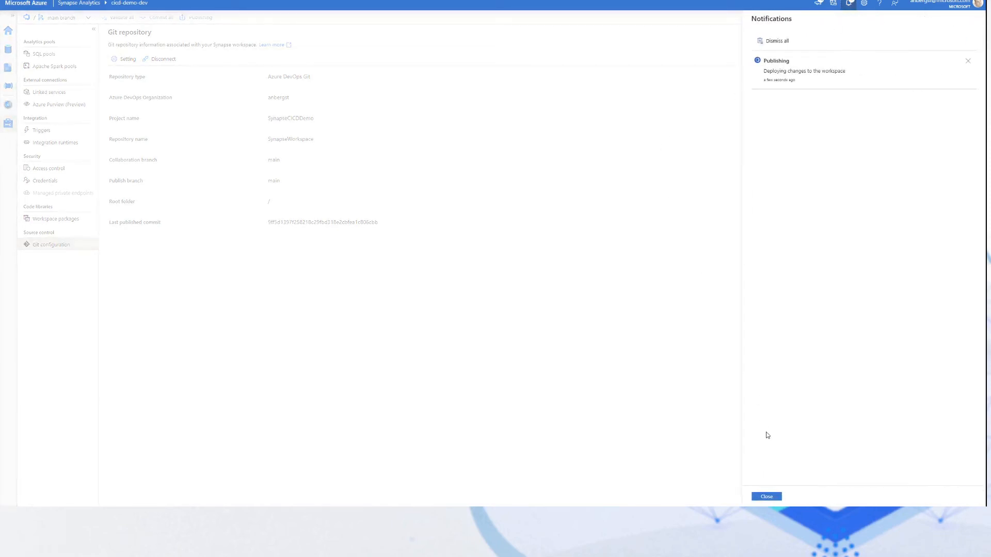
click(767, 496)
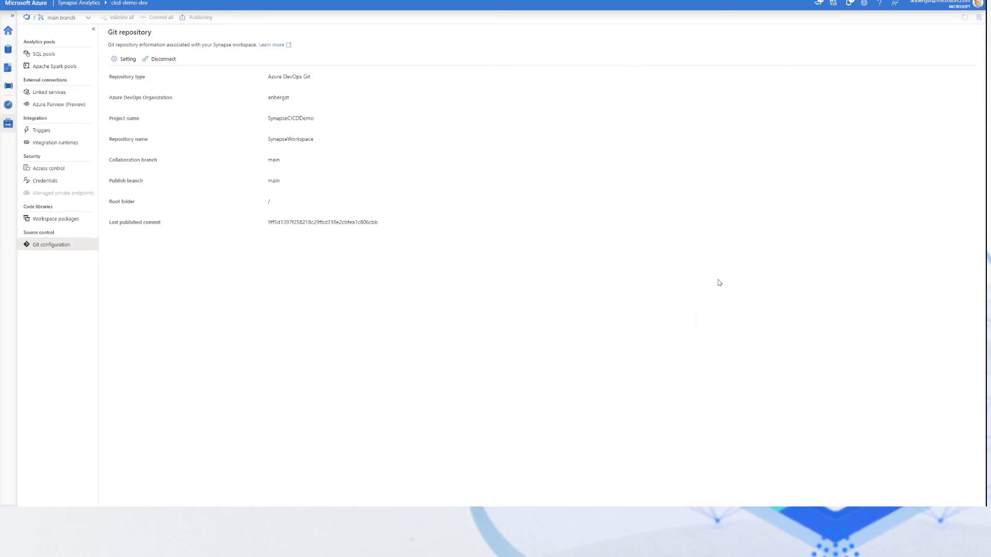
click(849, 3)
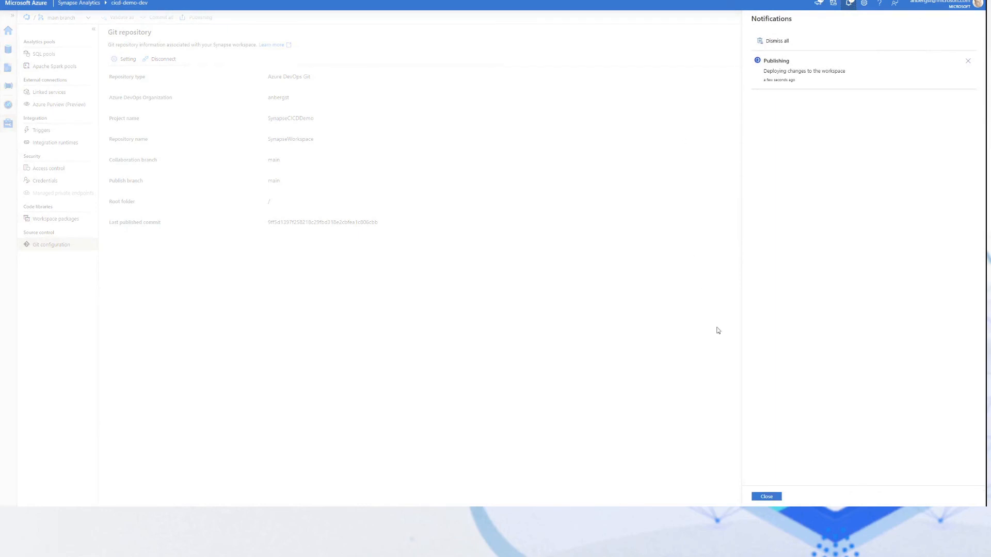
click(766, 497)
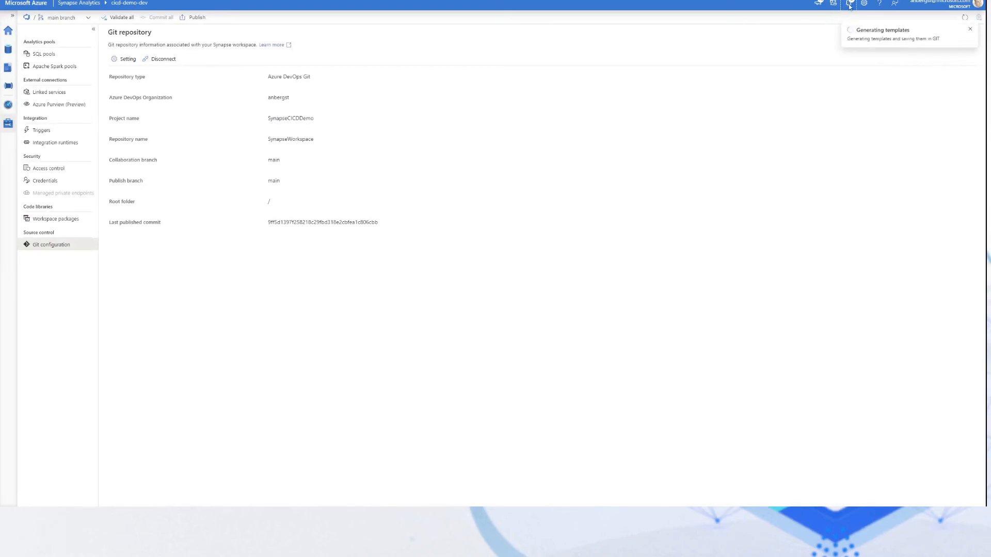
drag(873, 31, 904, 40)
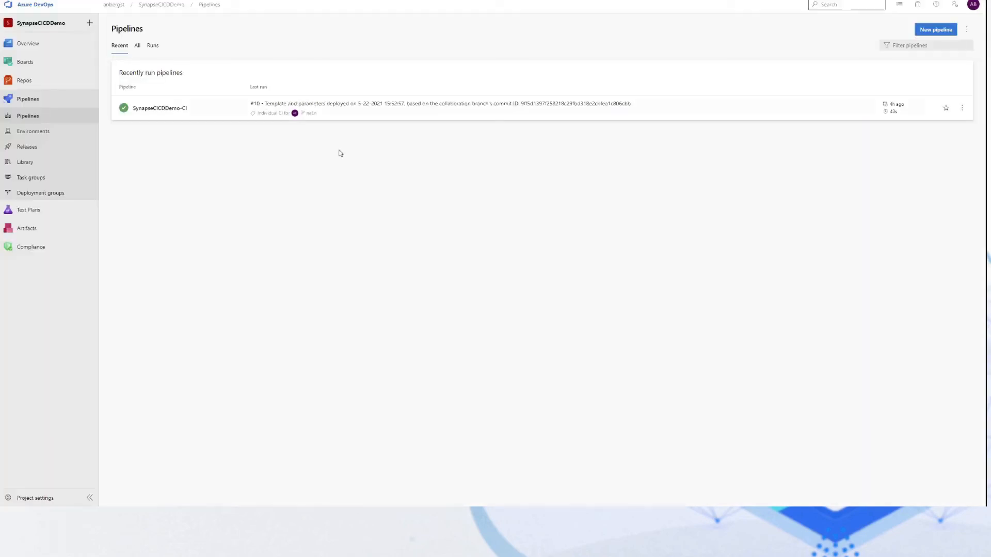
Open SynapseCICDDemo-CI run #11, follow Agent job 1's live log, then return to the run summary
click(33, 131)
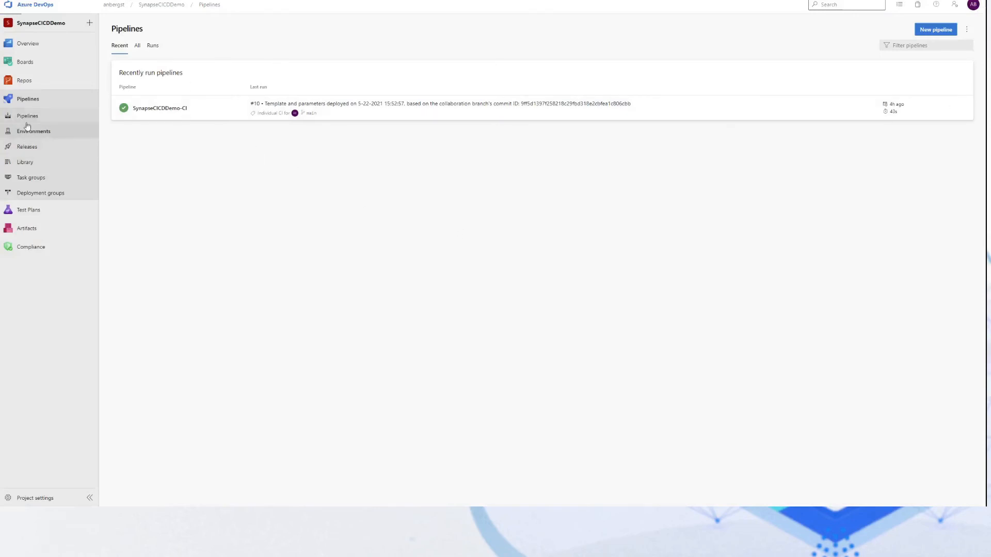
click(28, 116)
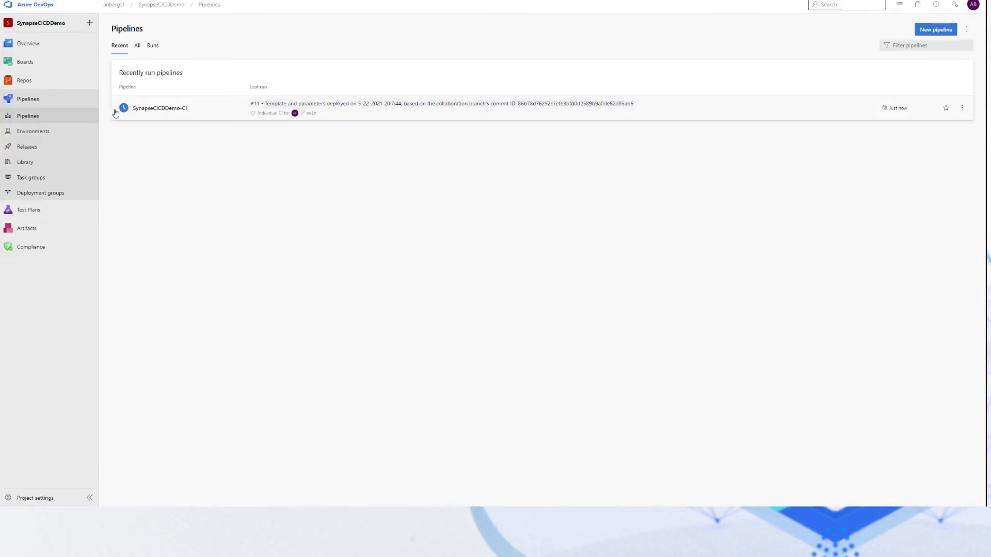
click(149, 110)
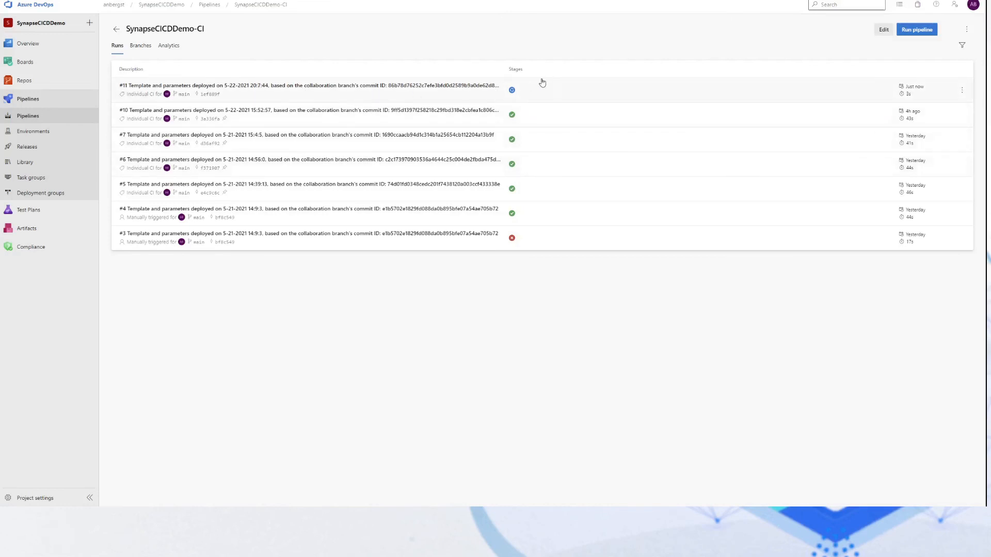
click(294, 95)
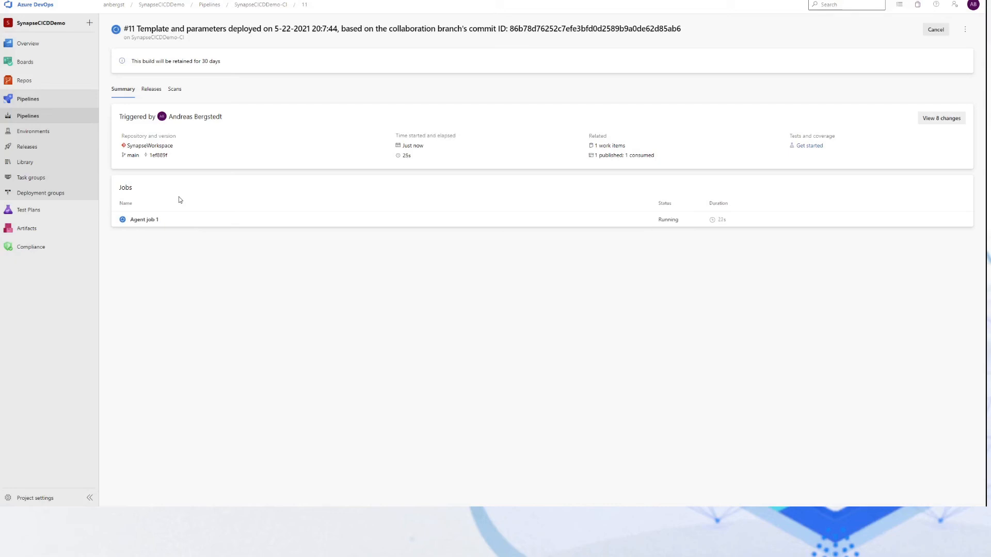
click(436, 222)
scroll(397, 269, down, 10)
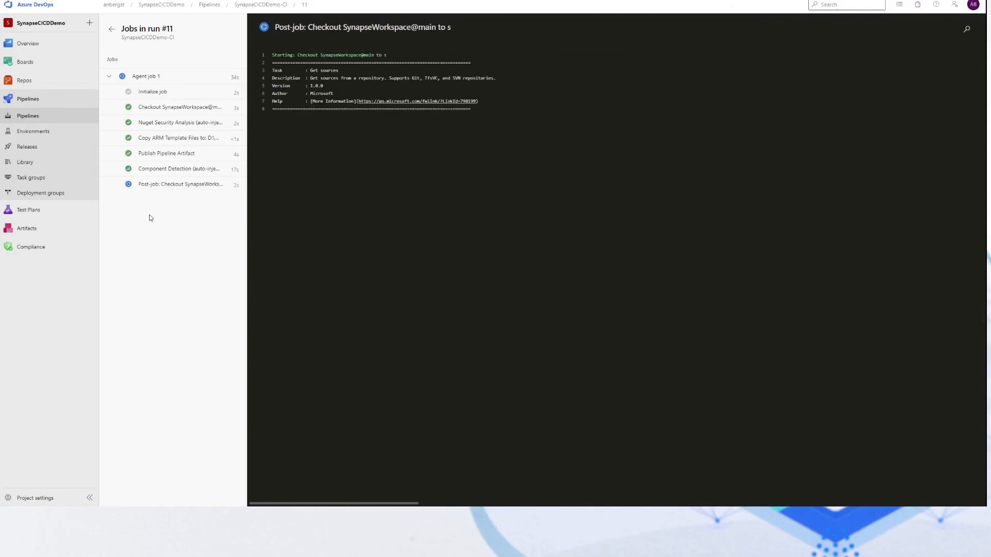
click(112, 29)
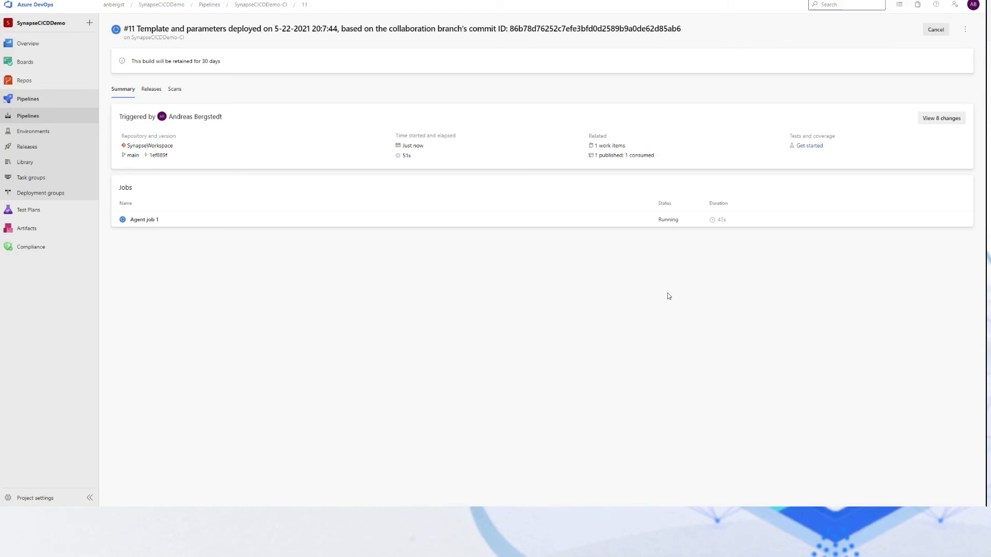
Confirm run #11's ASW_Drop artifact holds the two ARM template JSON files, then return to the runs list
click(590, 221)
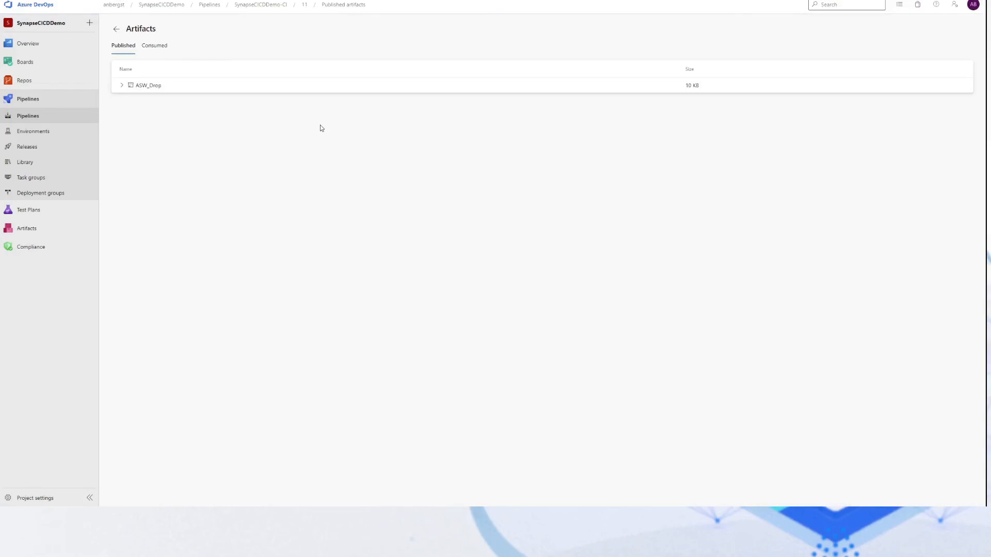
click(125, 86)
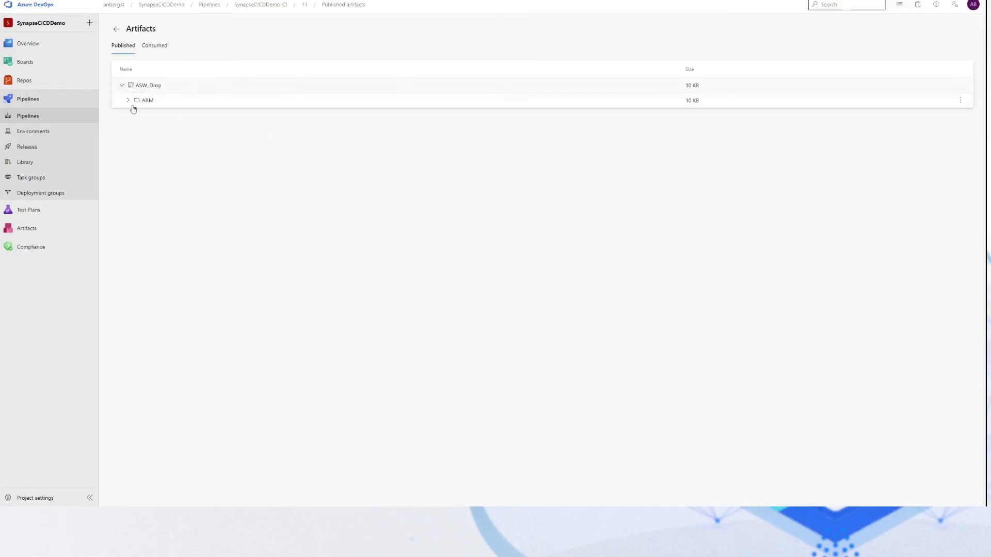
click(128, 102)
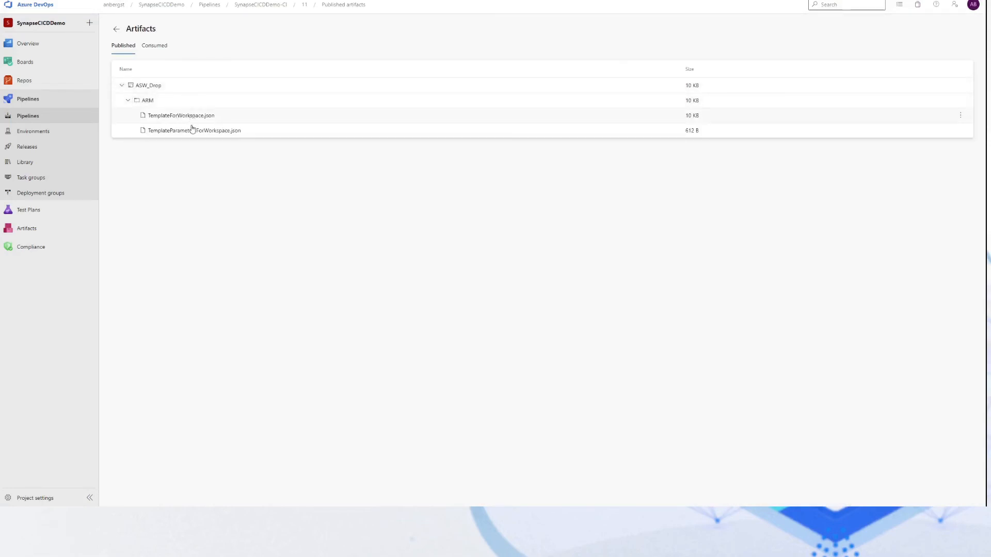
click(122, 85)
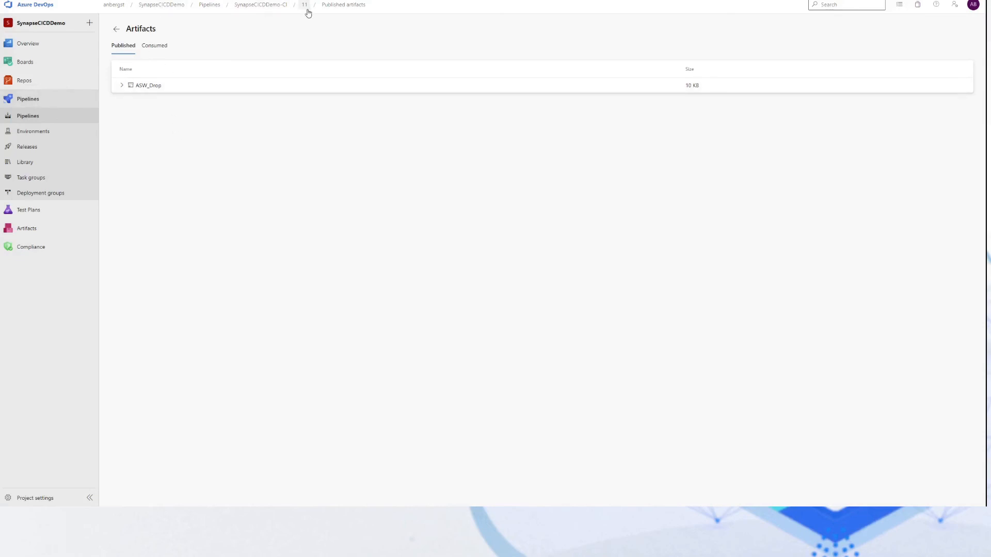
click(261, 5)
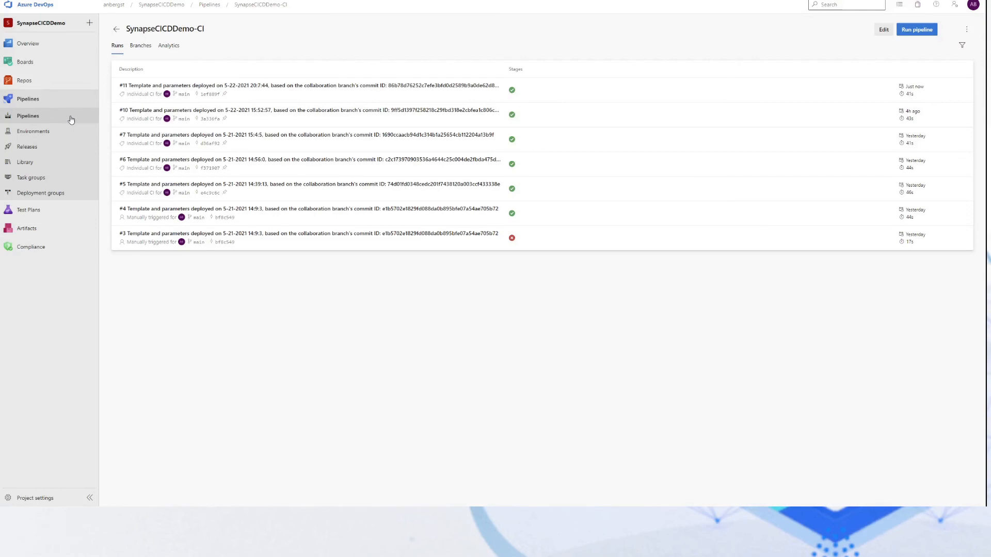
Edit New release pipeline (1), check the build artifact source, and open Stage 1's tasks
click(57, 147)
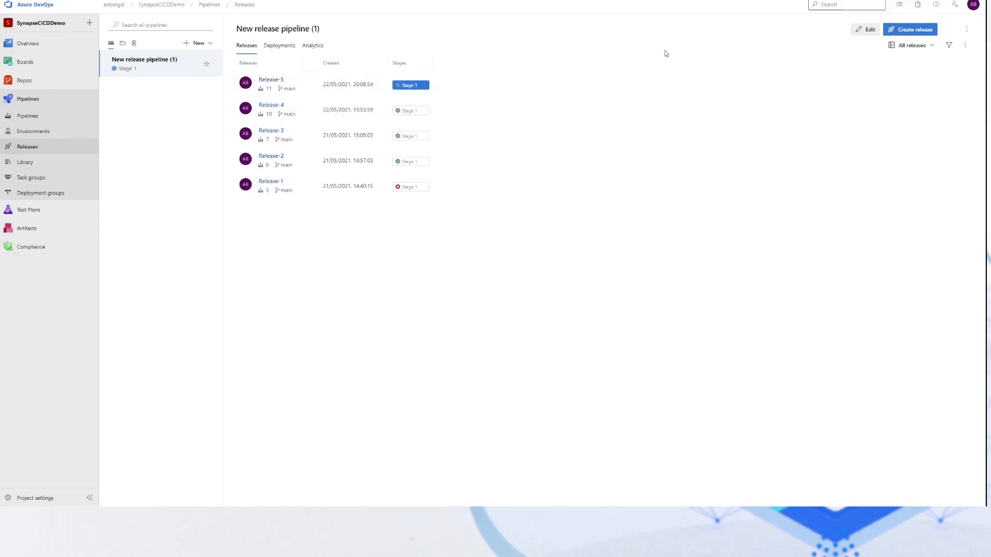
click(876, 31)
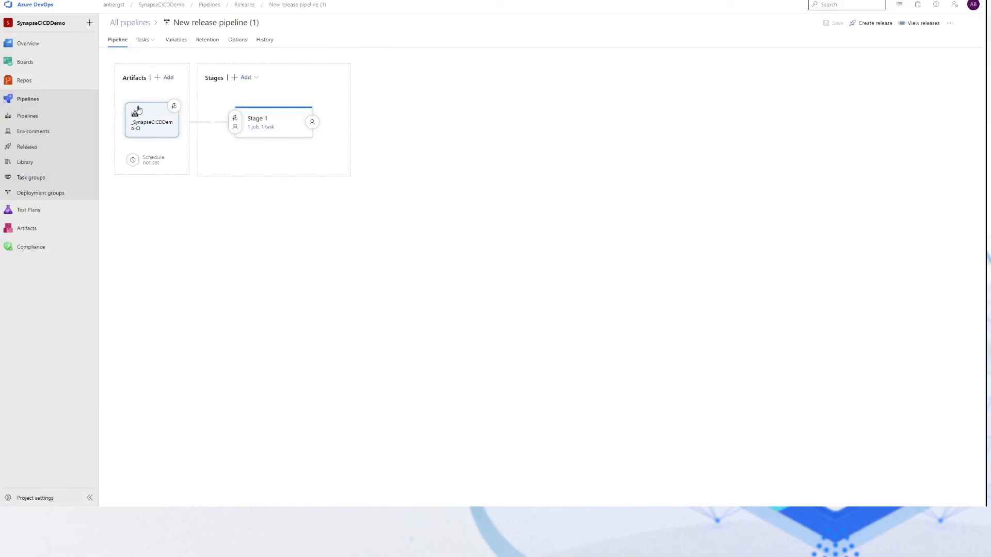
click(147, 123)
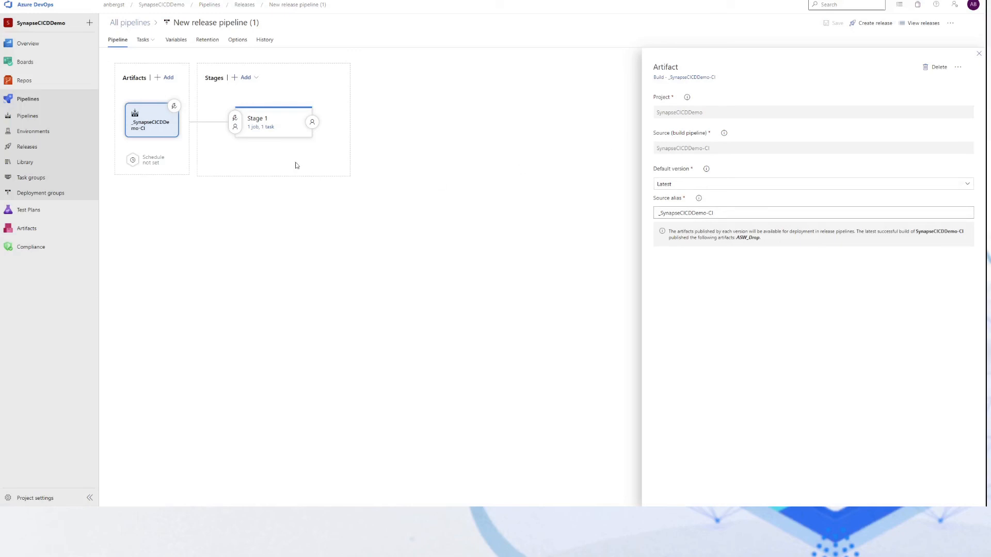
click(257, 128)
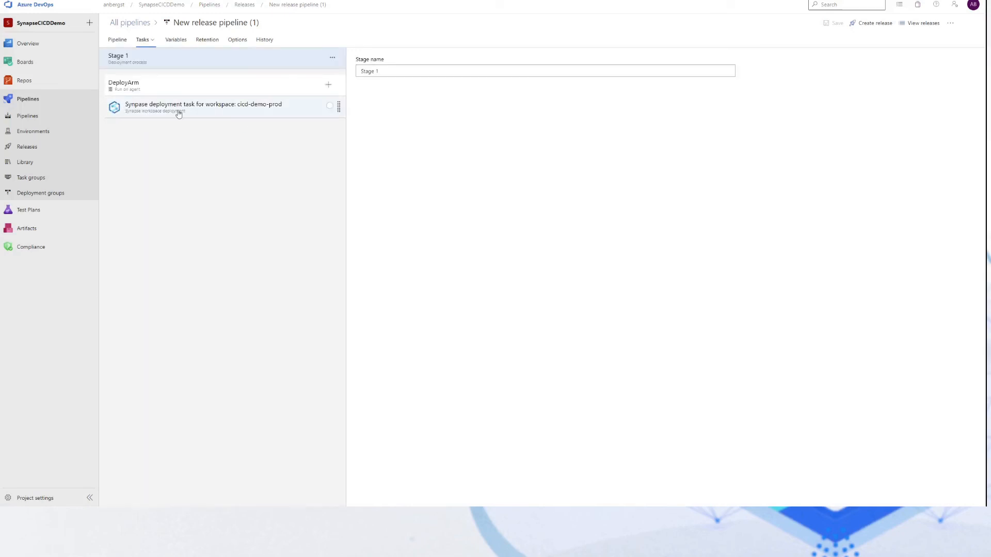
Review the Synapse deployment task, leaving OverrideParameters empty, then return to the stage diagram
click(179, 113)
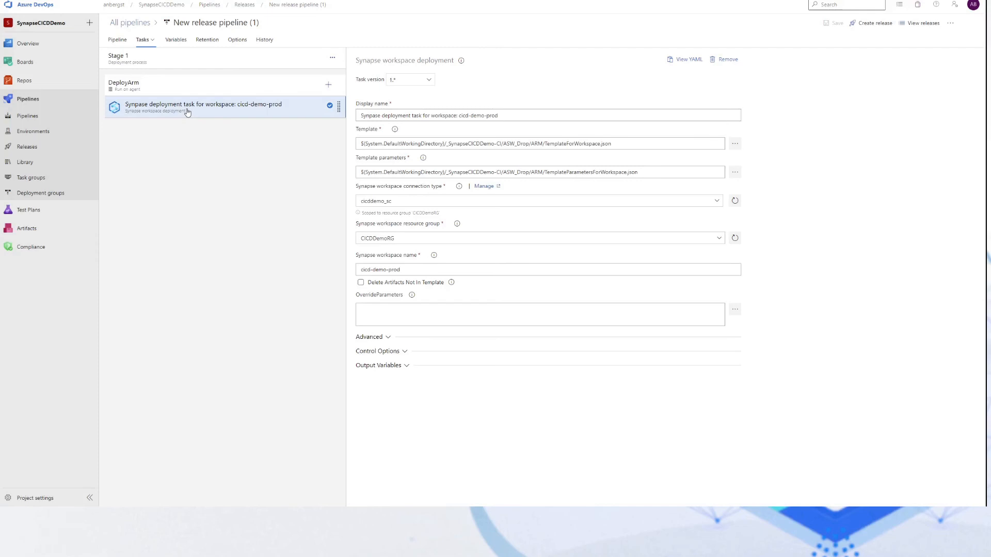
click(734, 311)
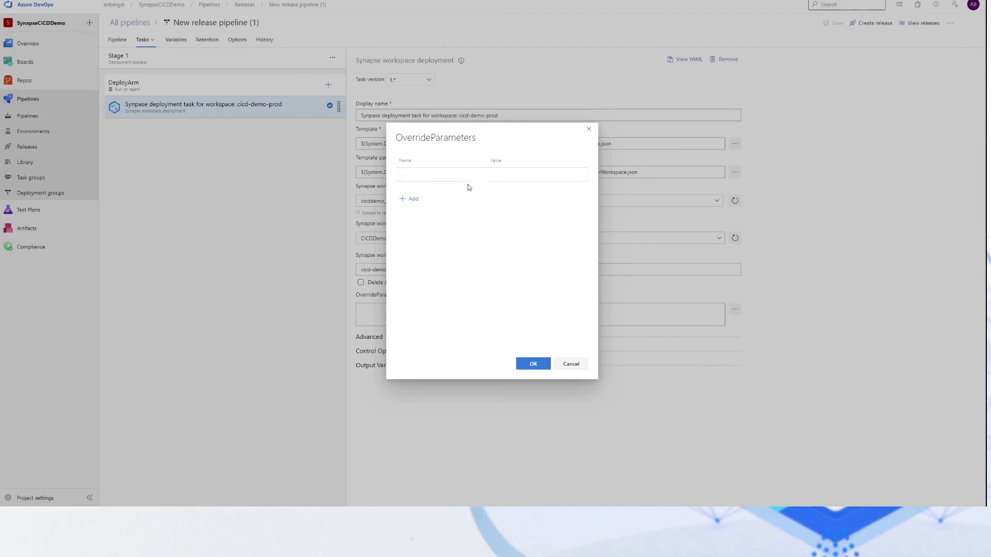
click(482, 176)
click(573, 365)
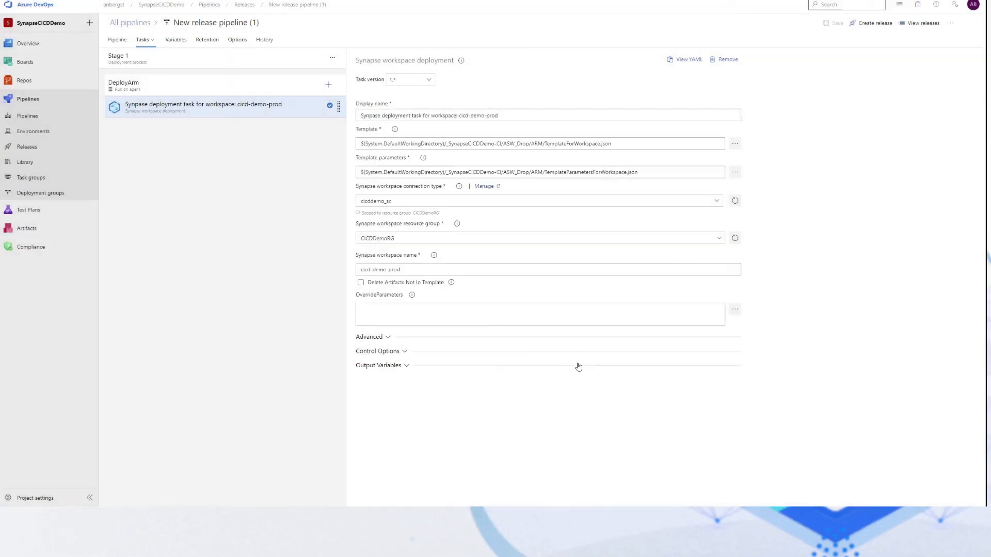
click(492, 317)
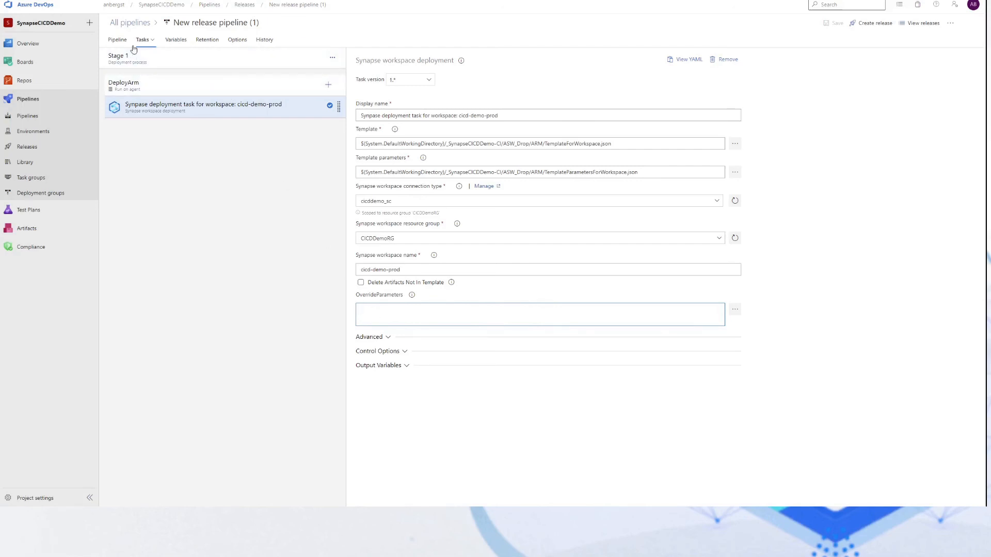
click(118, 40)
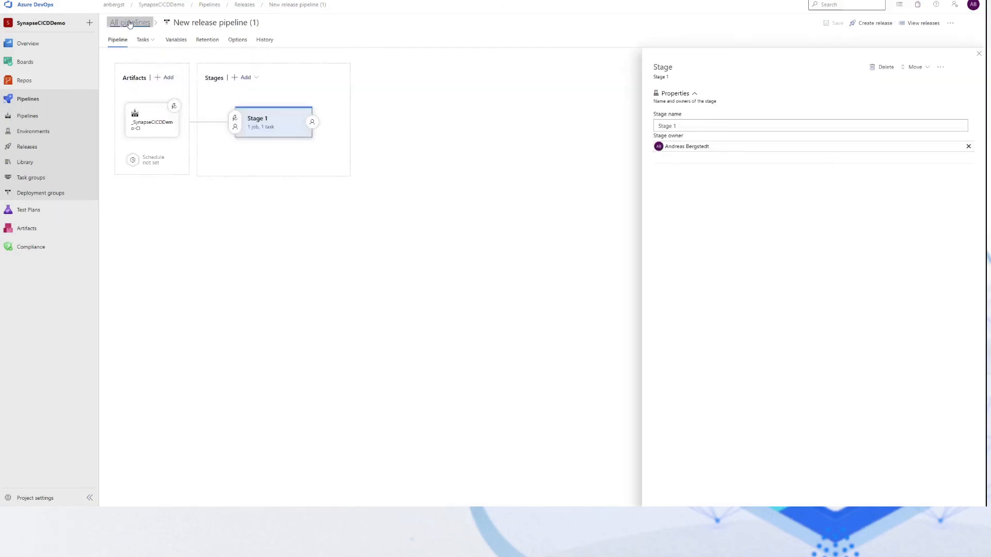
Re-edit New release pipeline (1) and select Stage 1's Synapse deployment task under DeployArm
click(129, 23)
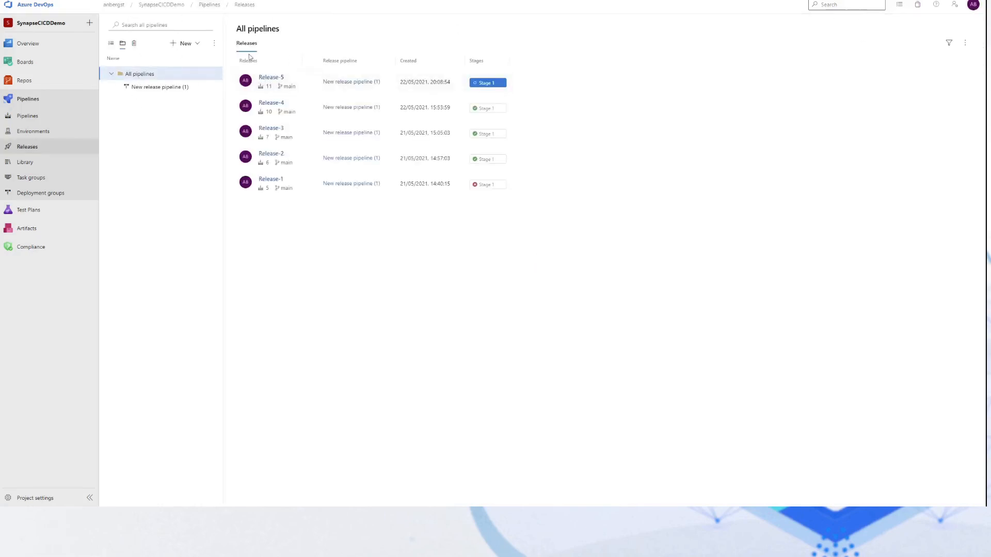
click(151, 88)
click(872, 31)
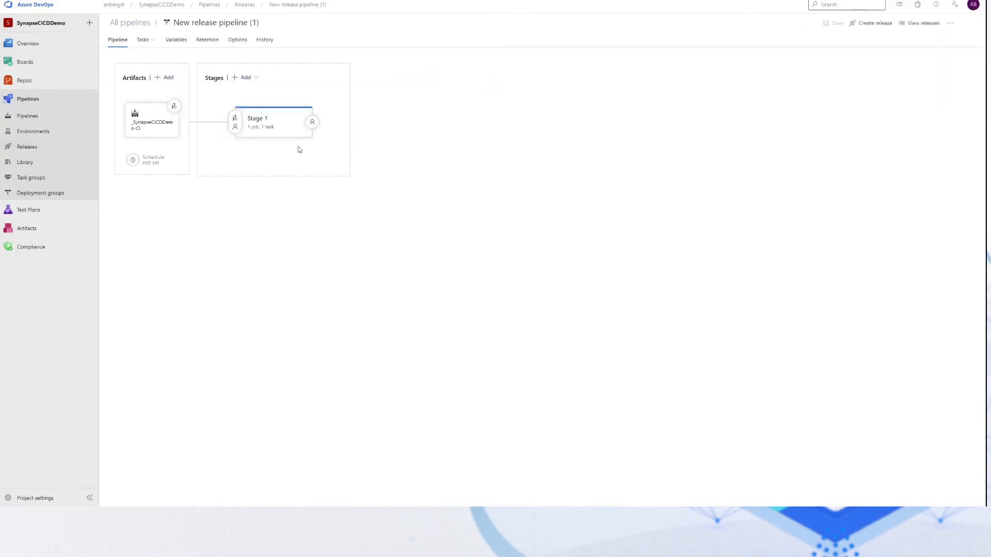
click(262, 127)
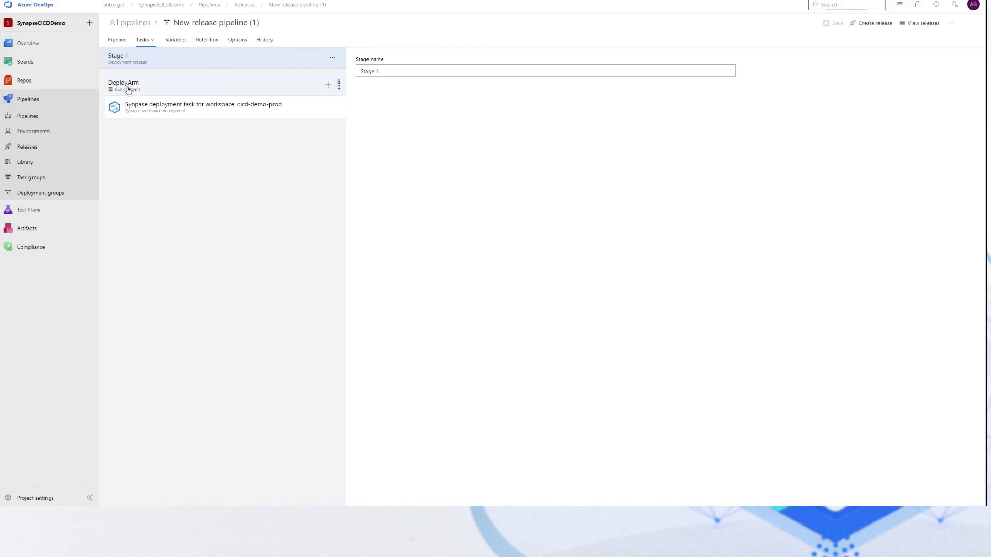
click(155, 93)
click(162, 106)
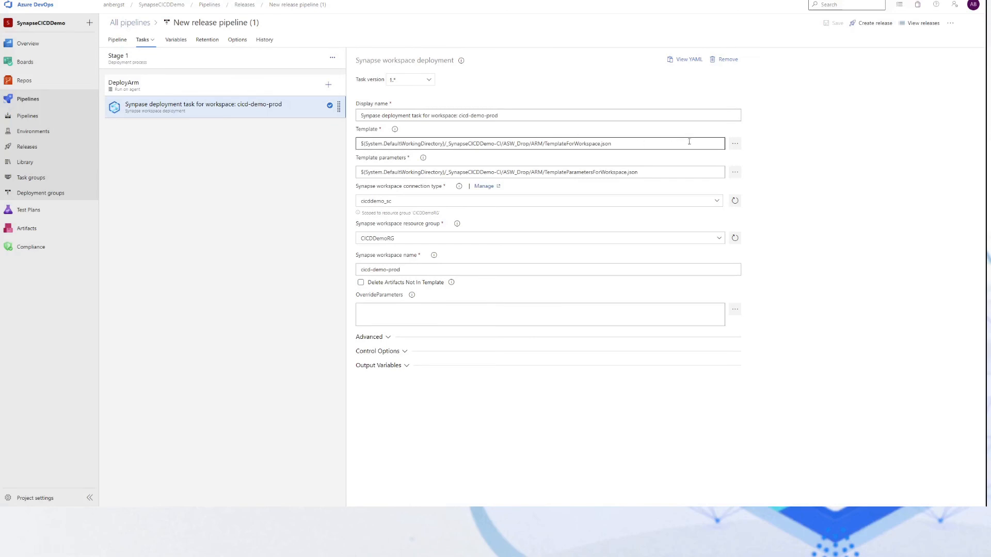
Confirm the template is ASW_Drop's ARM/TemplateForWorkspace.json, leaving the setting unchanged
click(734, 144)
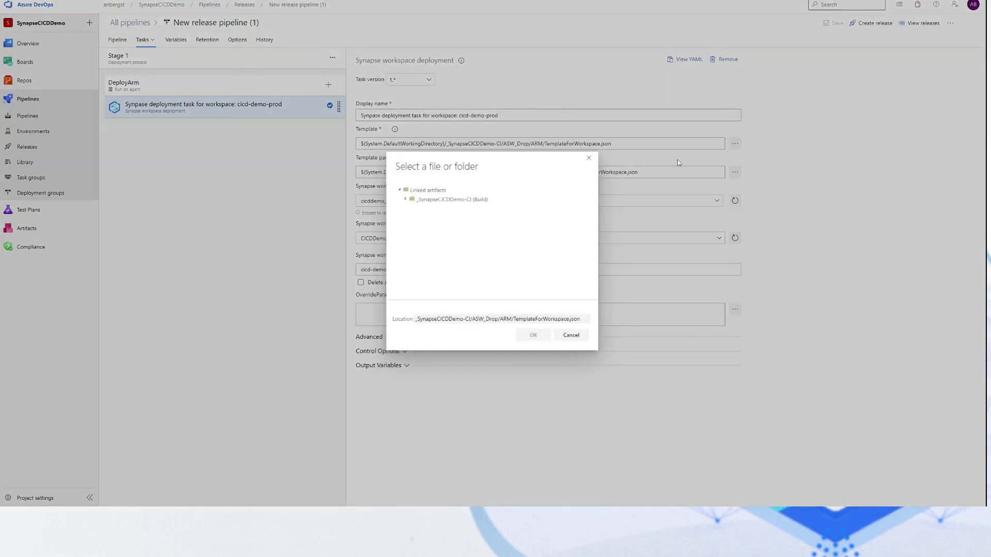
click(423, 202)
click(427, 209)
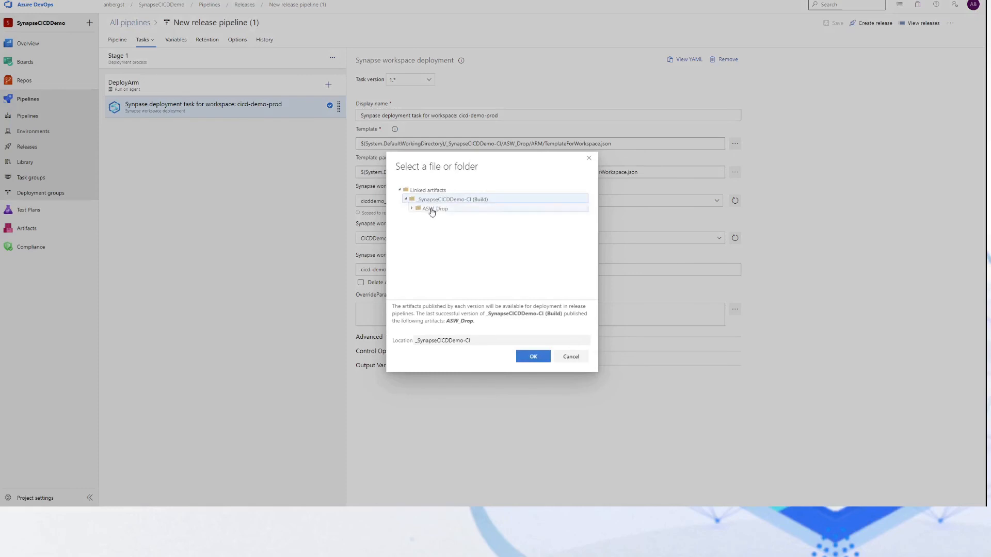
click(420, 218)
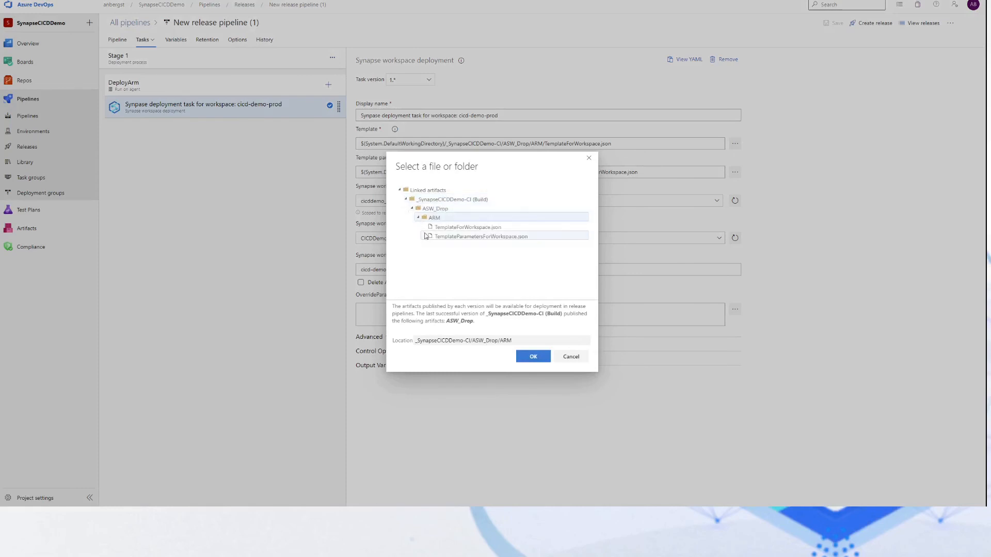
click(463, 230)
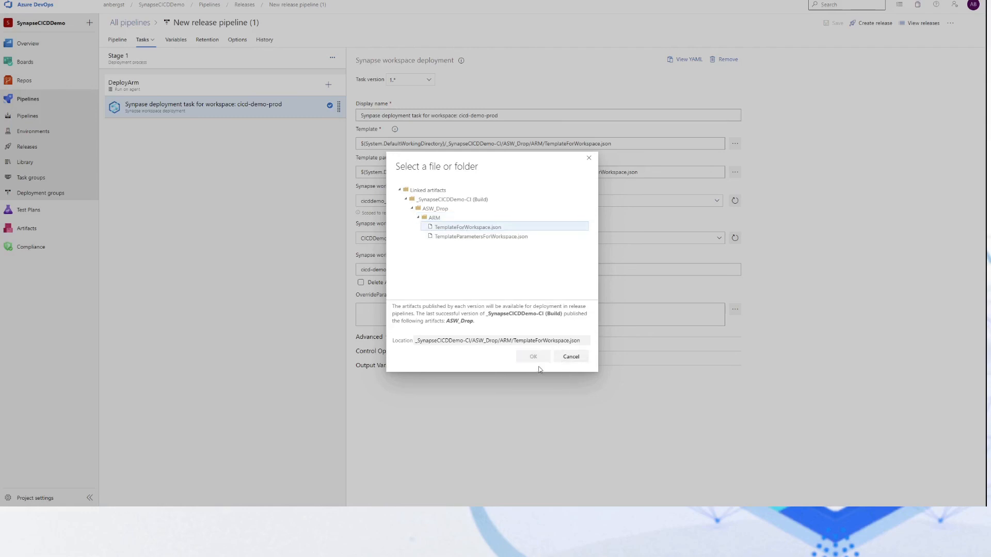
click(571, 357)
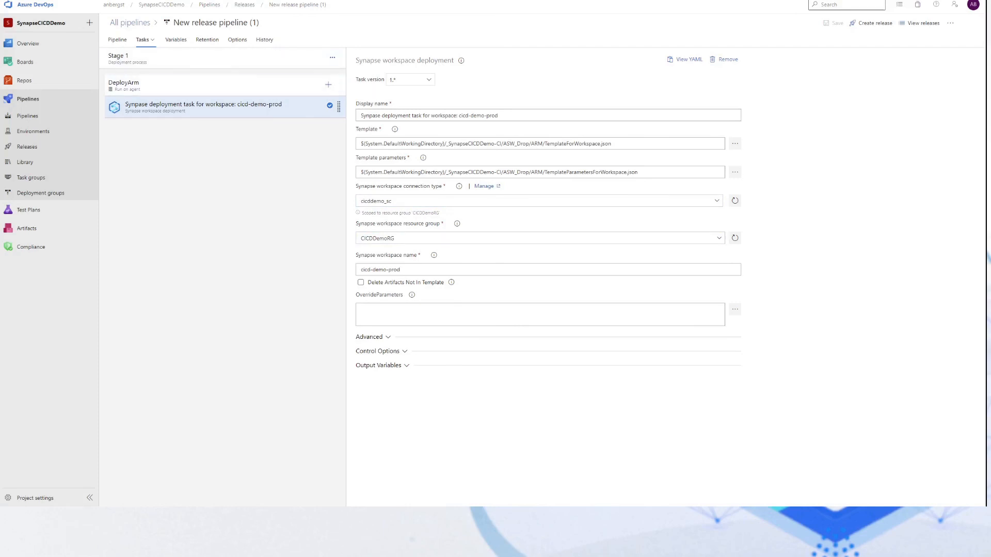
Open Release-5's Stage 1 results and read the Synapse deployment task log for cicd-demo-prod
click(138, 24)
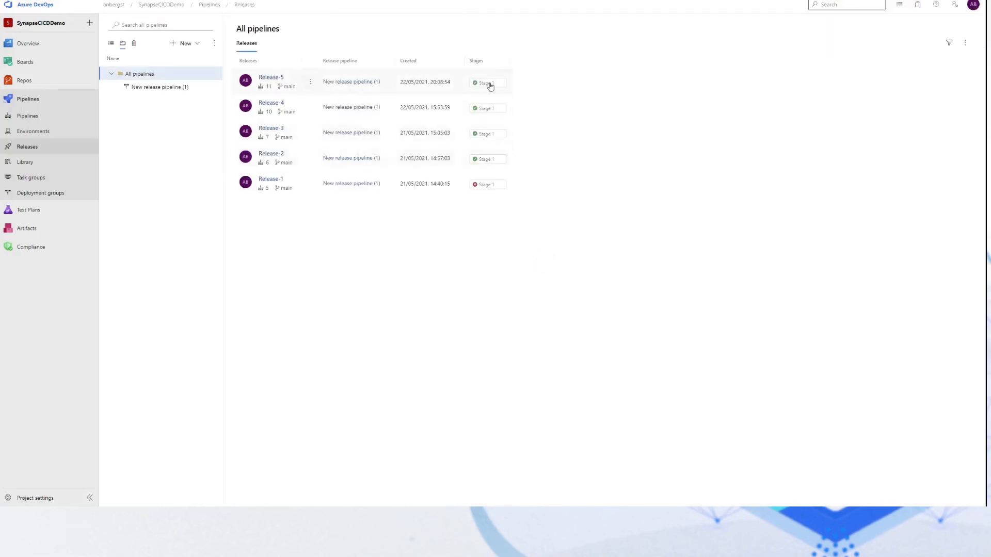
click(488, 84)
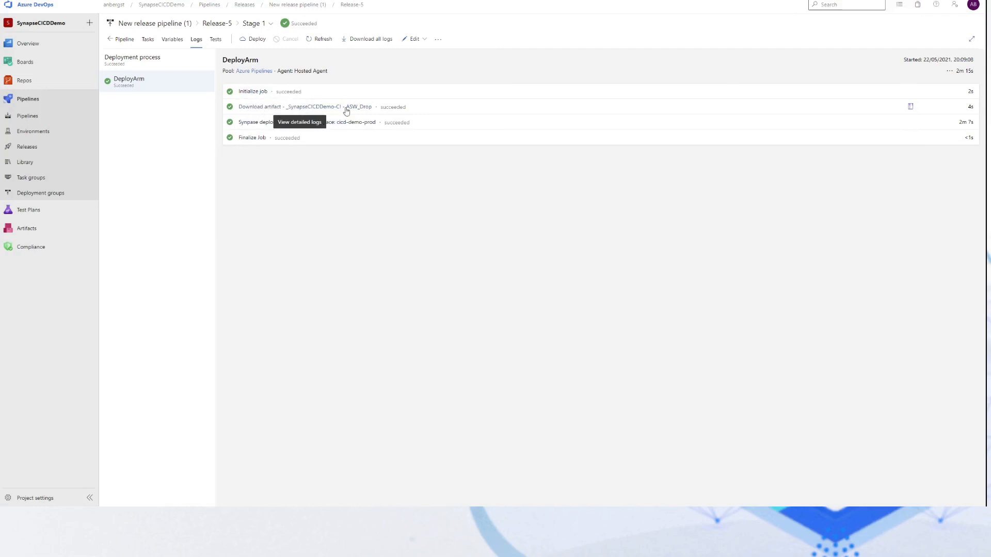
click(287, 124)
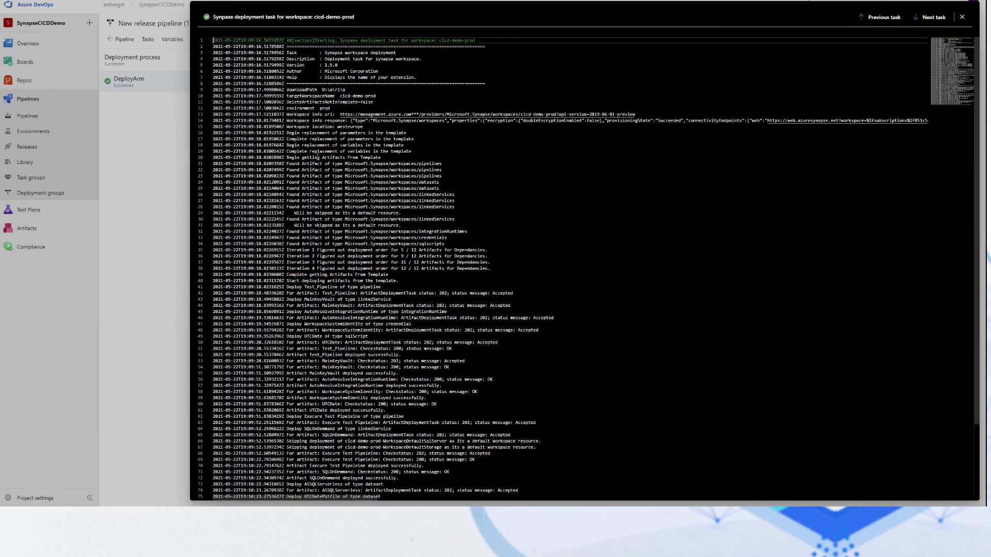
scroll(316, 157, down, 1)
scroll(317, 157, down, 1)
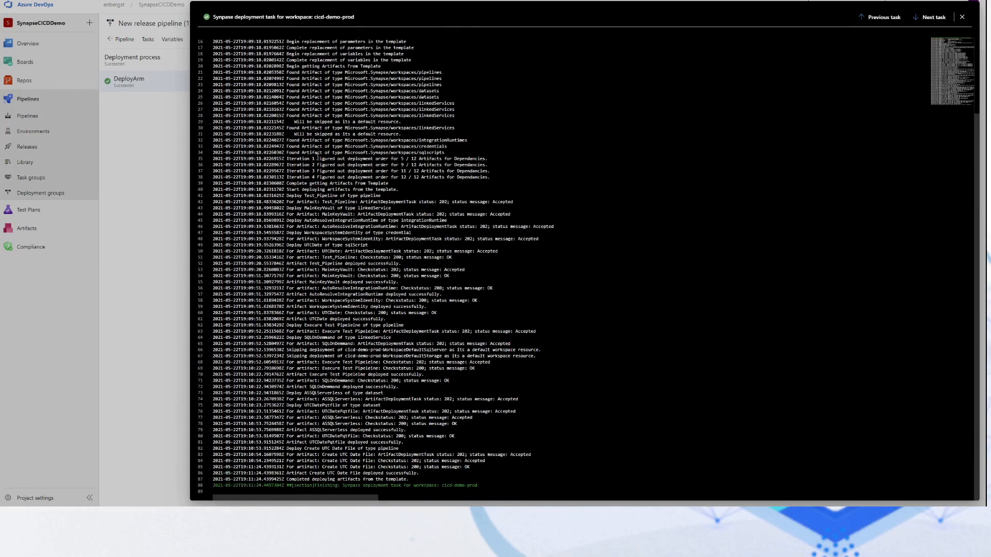
scroll(316, 191, up, 3)
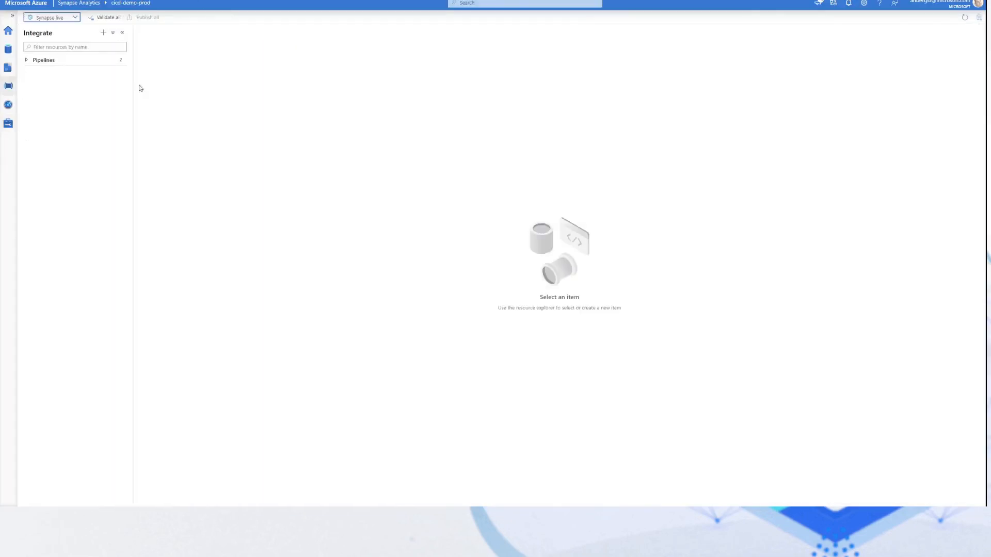
Refresh Integrate's pipelines, open Create UTC Date File, and show CreateParquetFile's Source settings
click(27, 61)
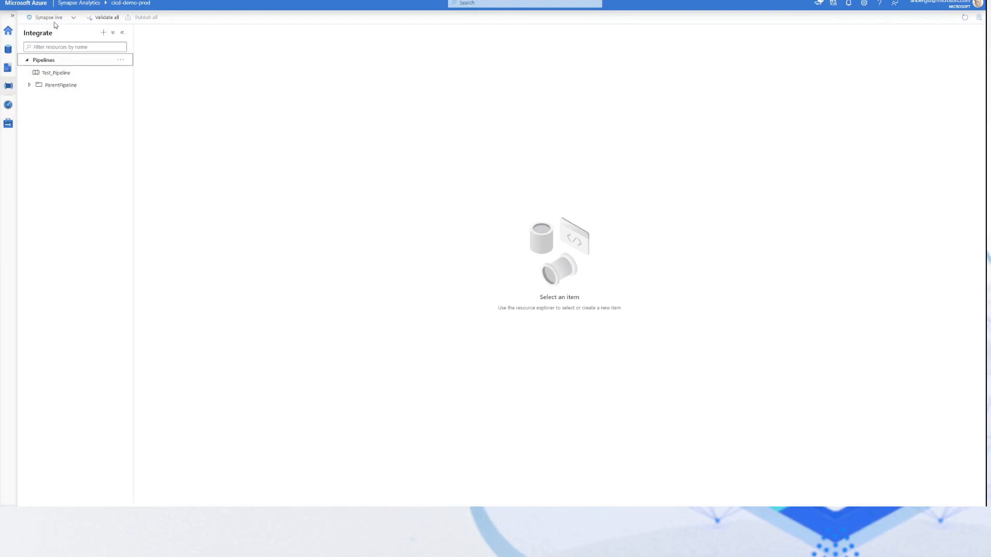
click(965, 19)
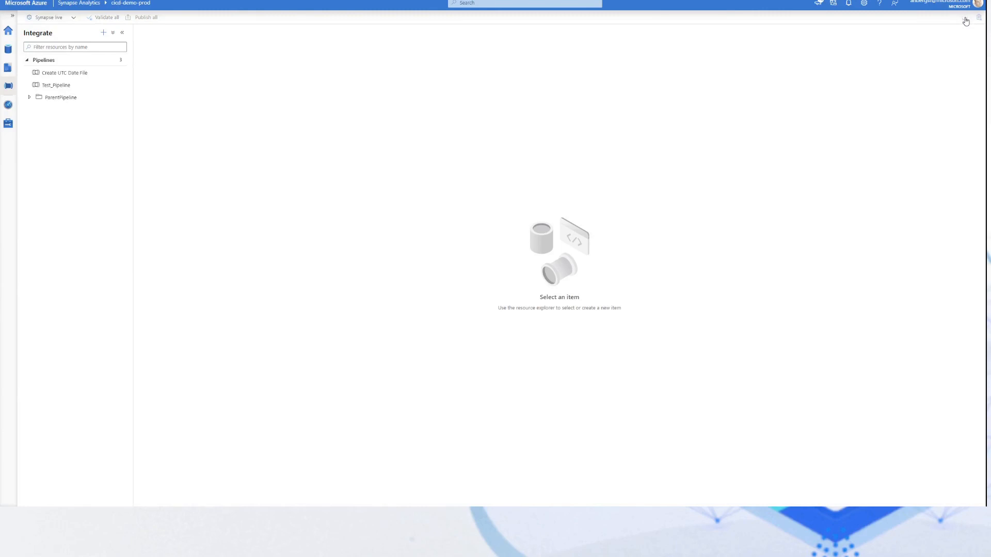
click(80, 78)
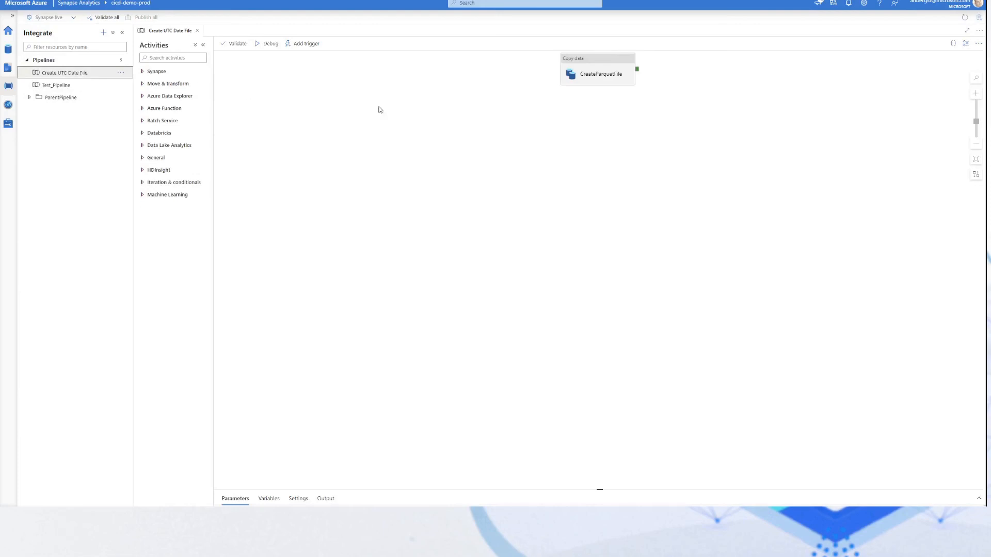
click(624, 77)
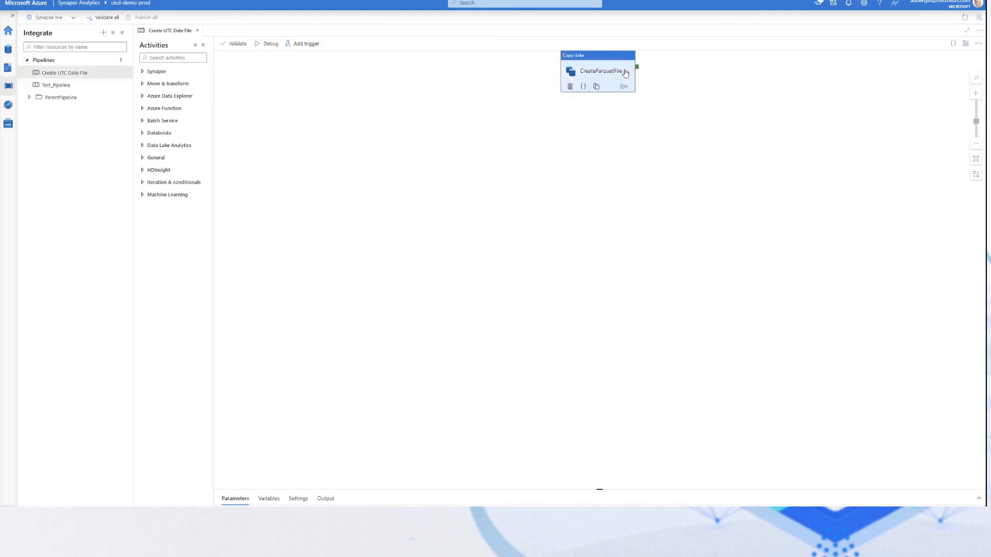
click(258, 315)
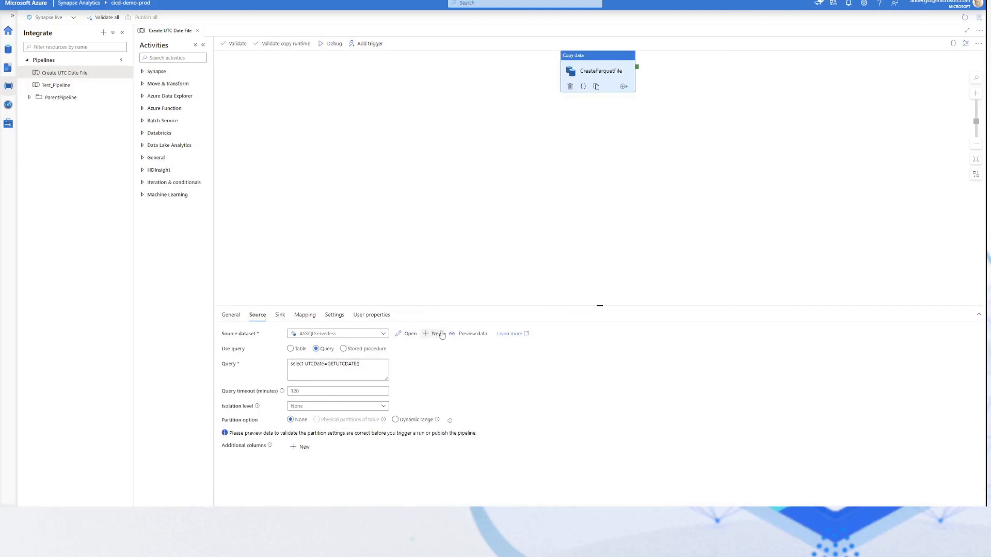
In the ASSQLServerless dataset, change the ondemandhost value from dev to prod
click(408, 333)
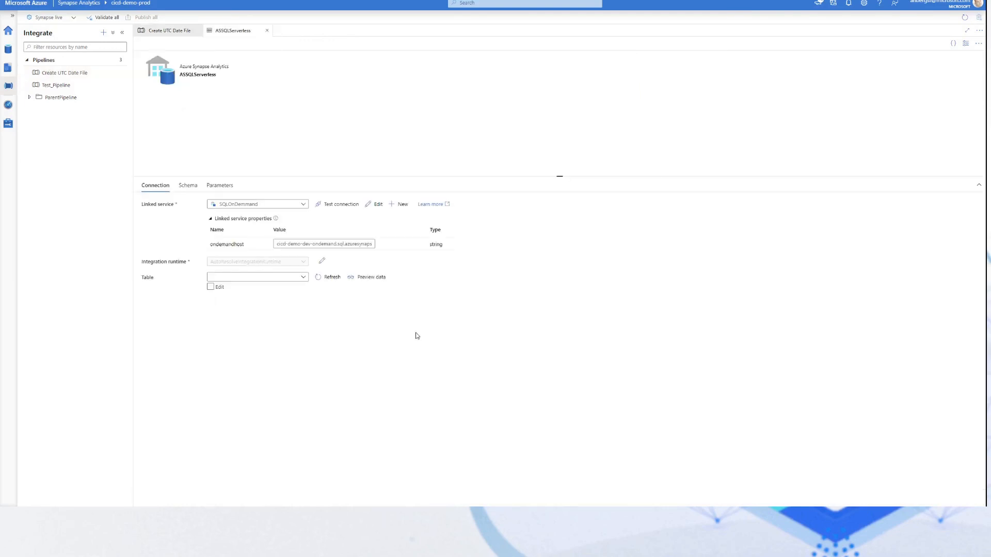
click(304, 245)
double_click(307, 243)
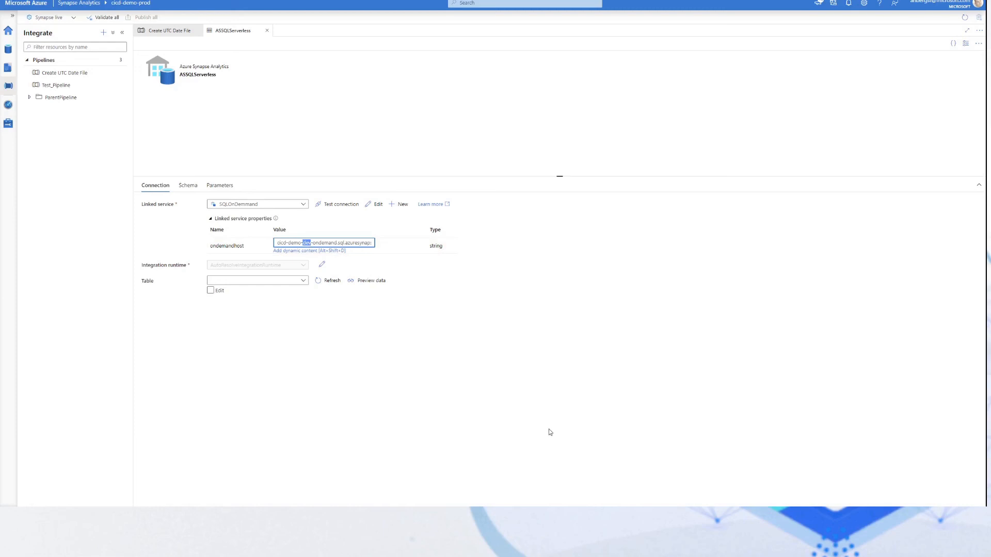
text(prod)
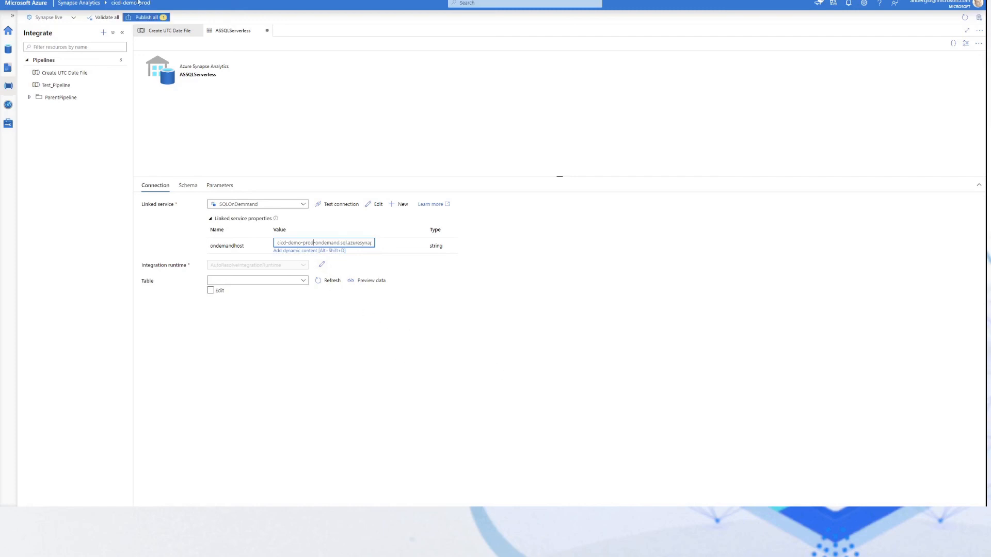
Publish the ASSQLServerless change to live and test its linked service connection
click(147, 19)
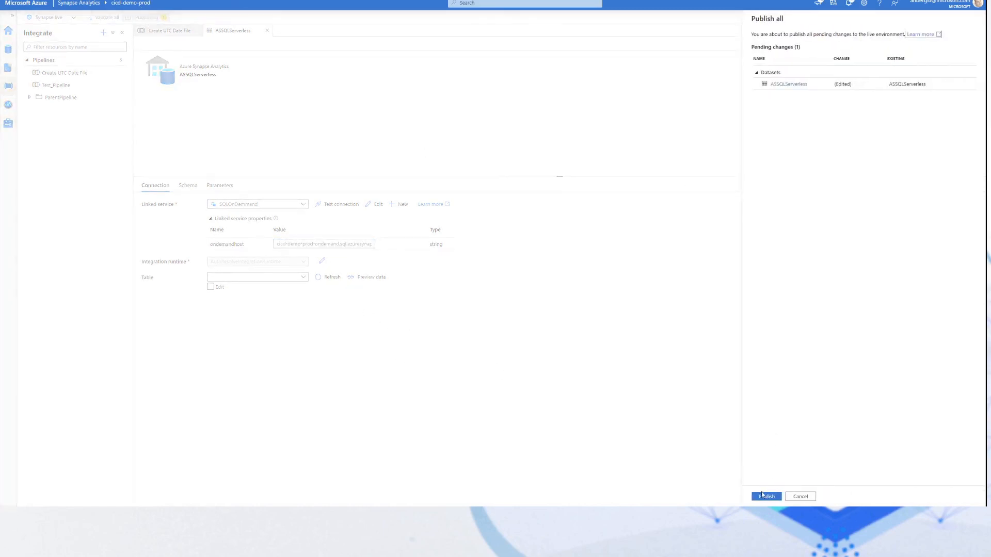
click(765, 496)
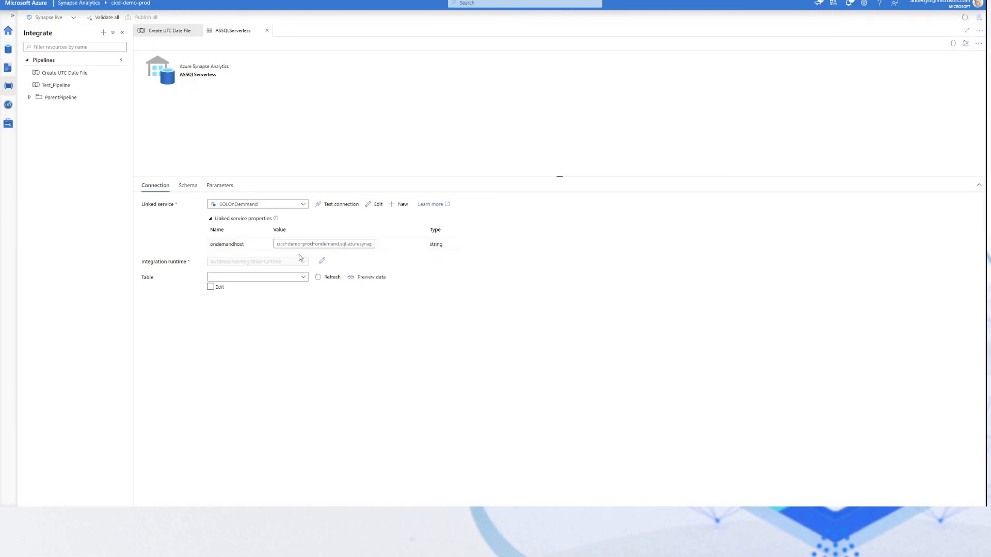
click(341, 205)
From the Copy data source preview, open the ASSQLServerless dataset's SQLOnDemand linked service for editing
click(267, 31)
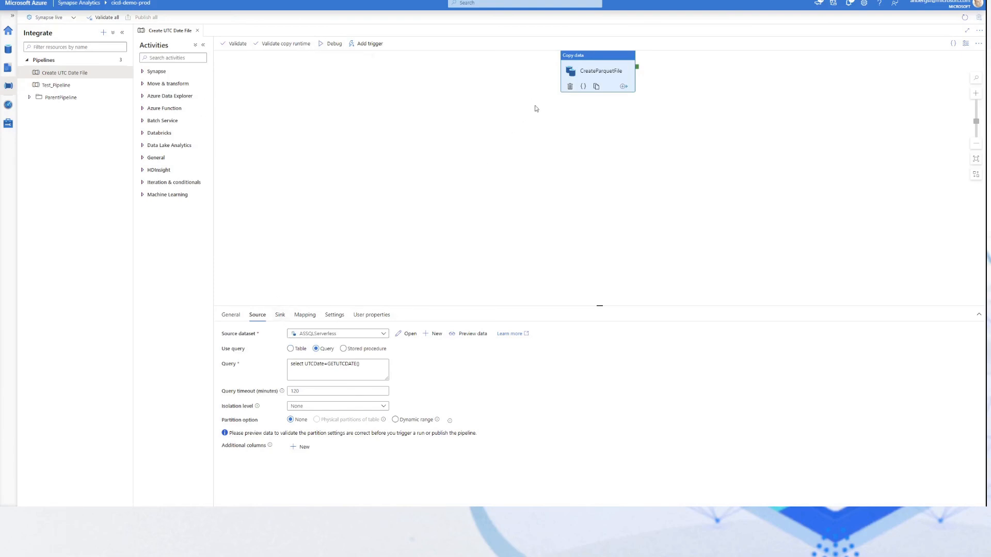
click(468, 334)
click(409, 334)
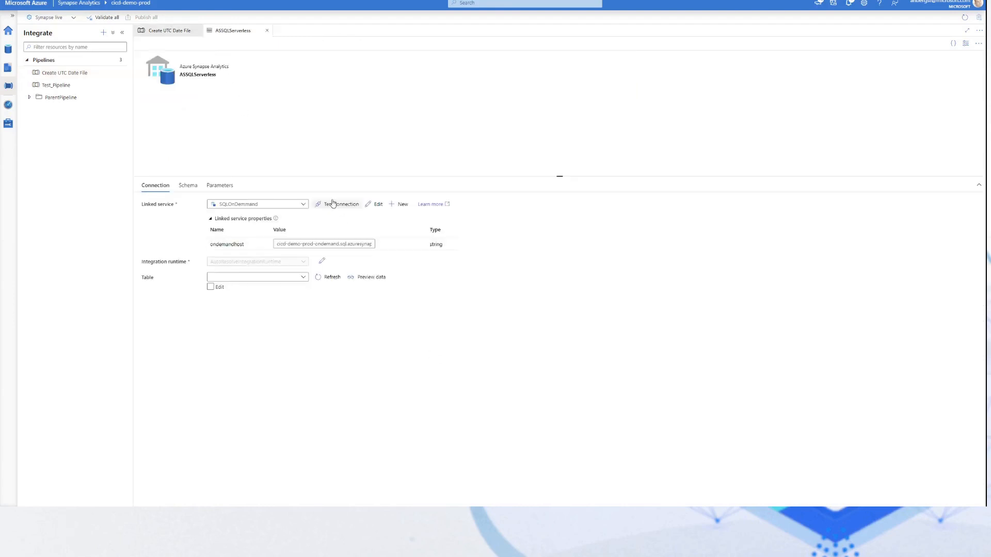
click(377, 205)
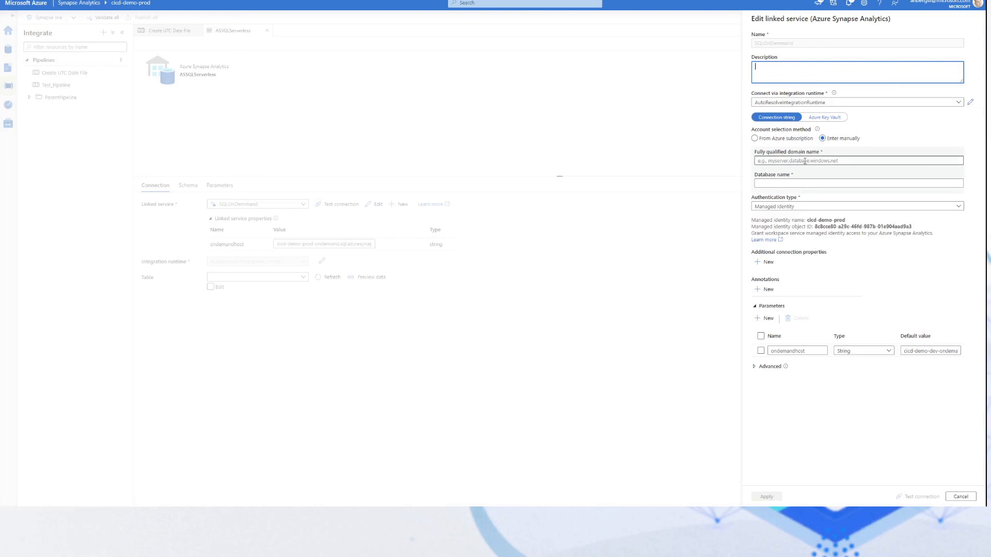
click(801, 161)
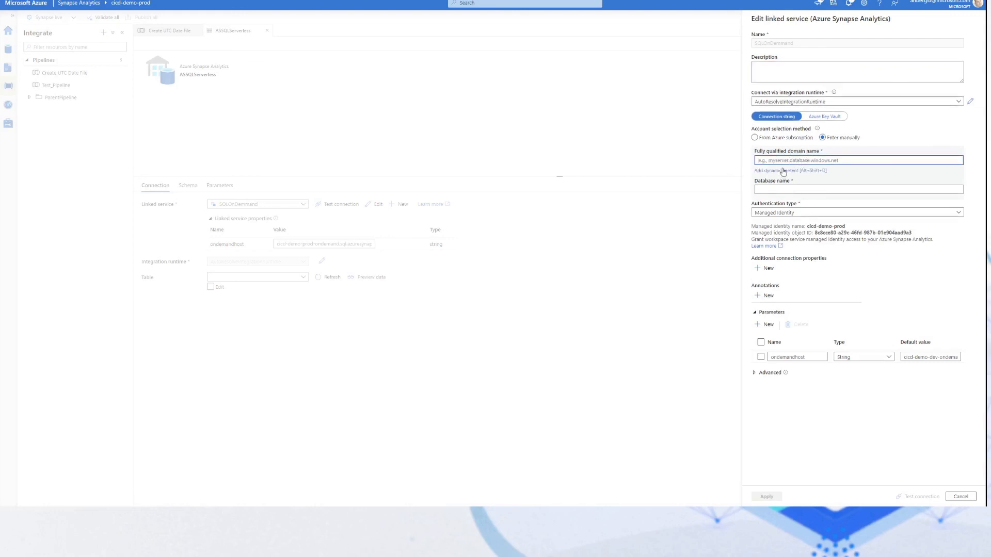
click(783, 171)
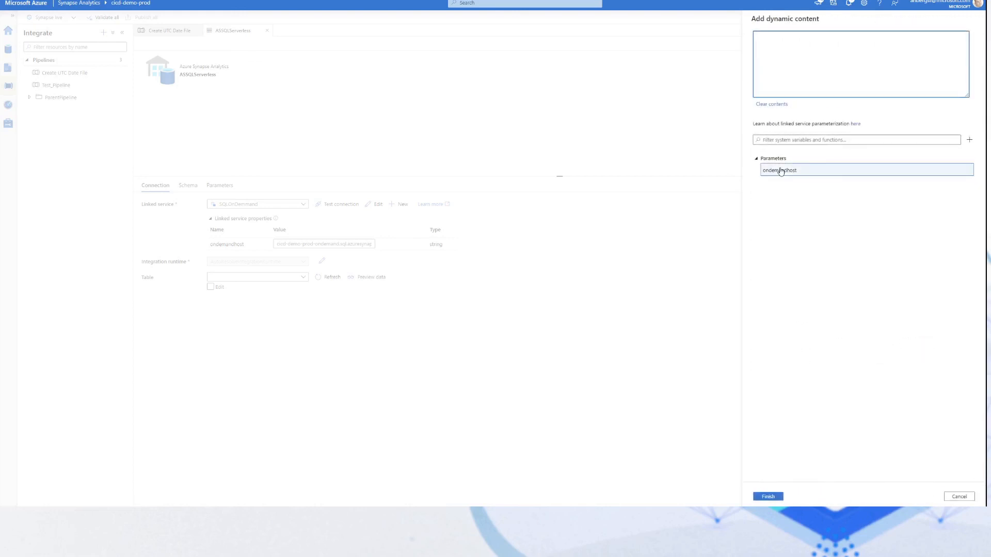
click(782, 170)
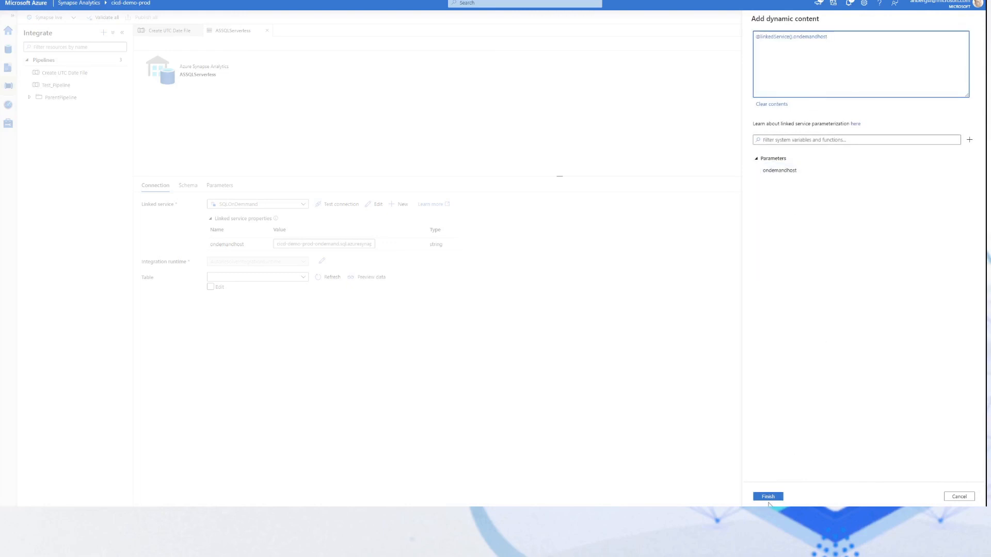
click(769, 497)
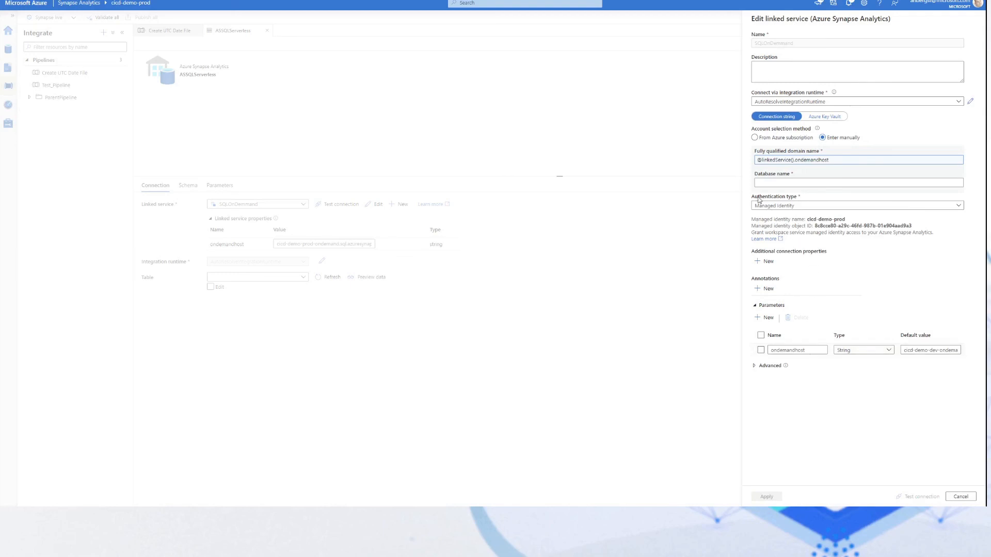
click(769, 181)
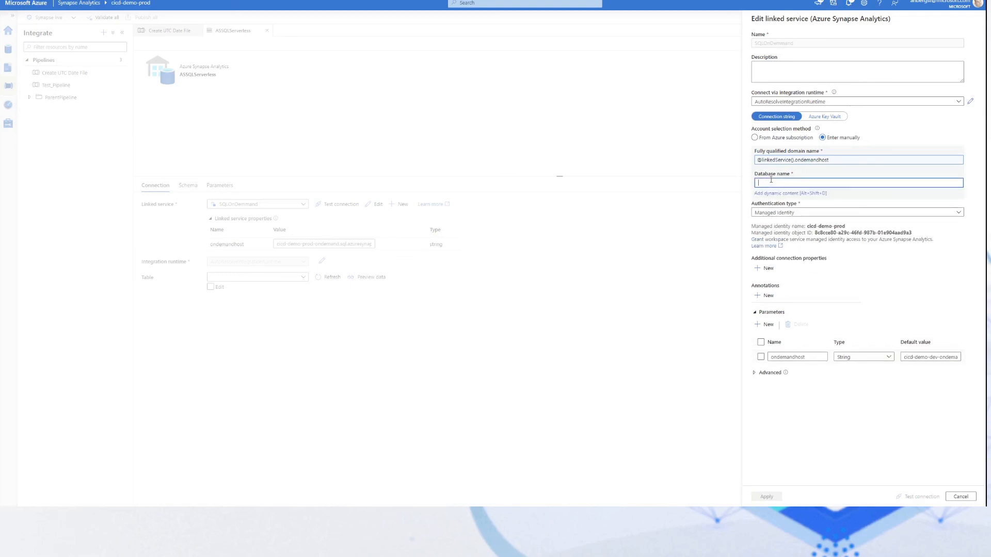
text(OnDemand)
Test the connection with ondemandhost changed to cicd-demo-prod-ondemand.sql.azuresynapse.net
click(922, 495)
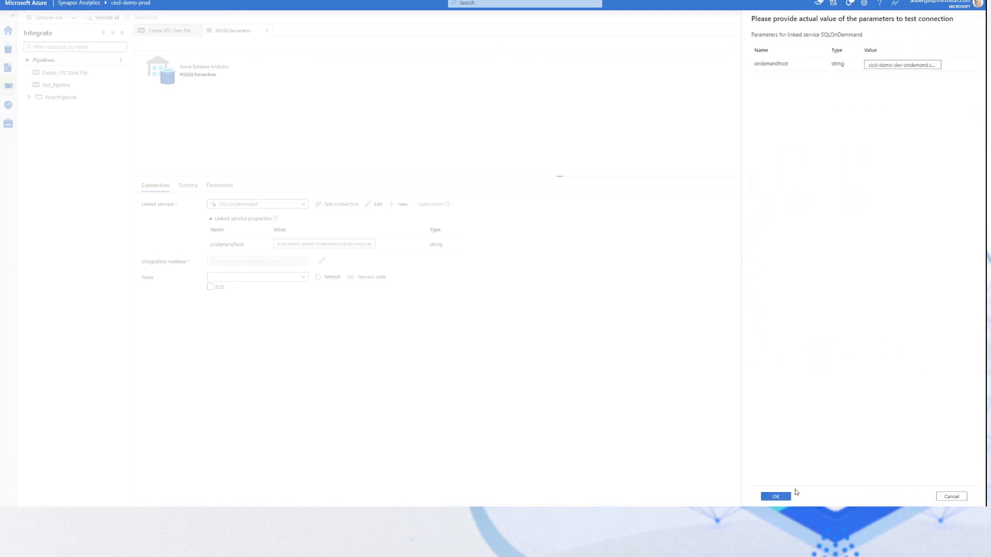
click(901, 66)
drag(892, 65, 901, 66)
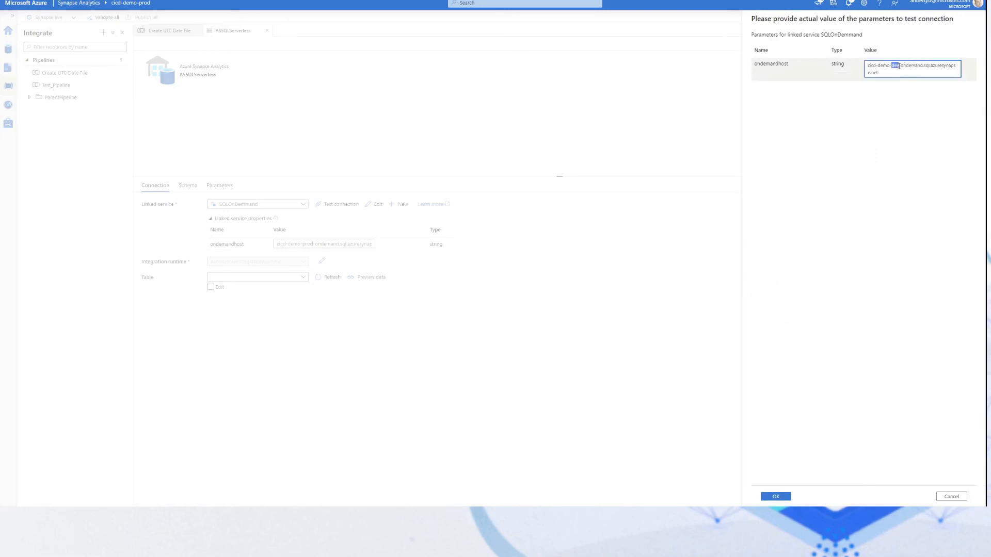
text(prod)
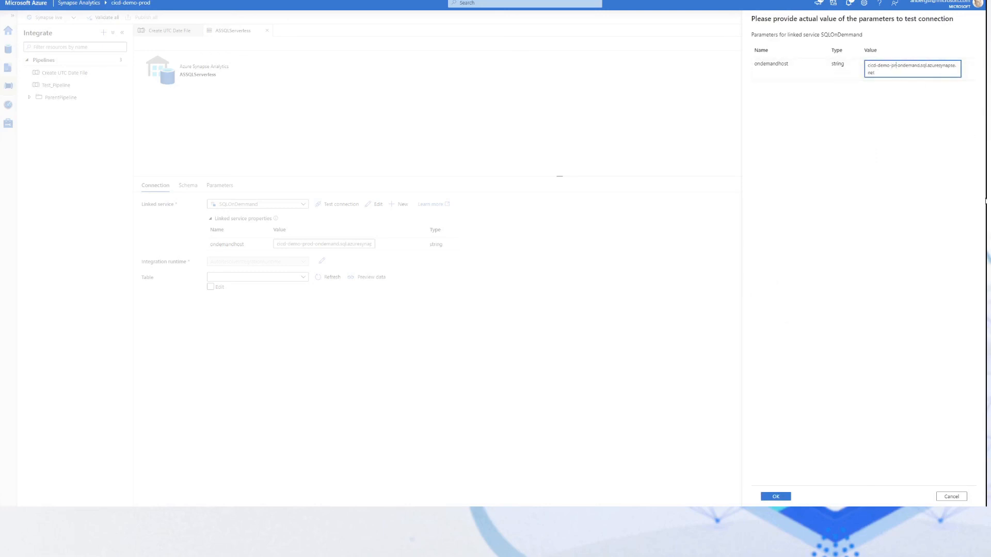
click(780, 498)
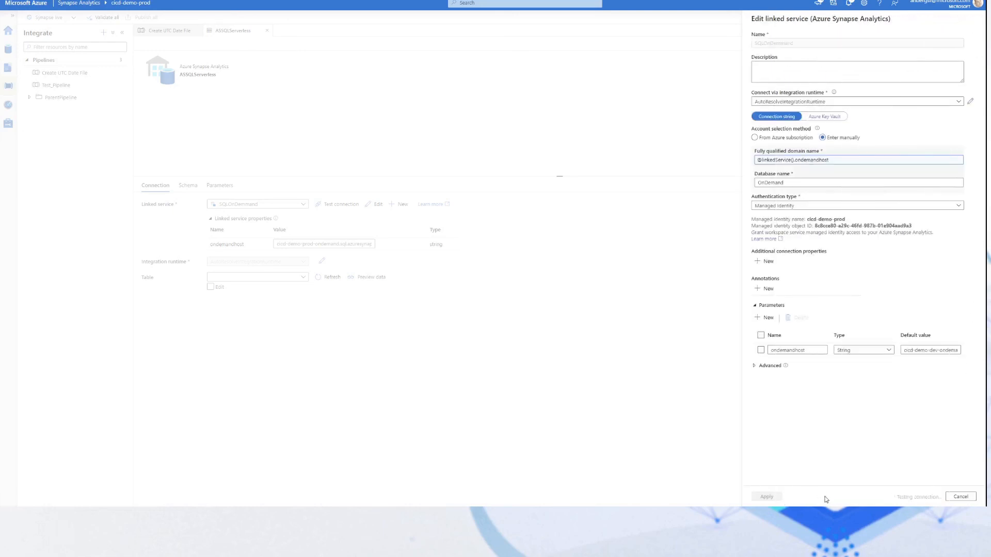
Review the login failure details, then cancel and discard the unsaved SQLOnDemand edits
click(936, 486)
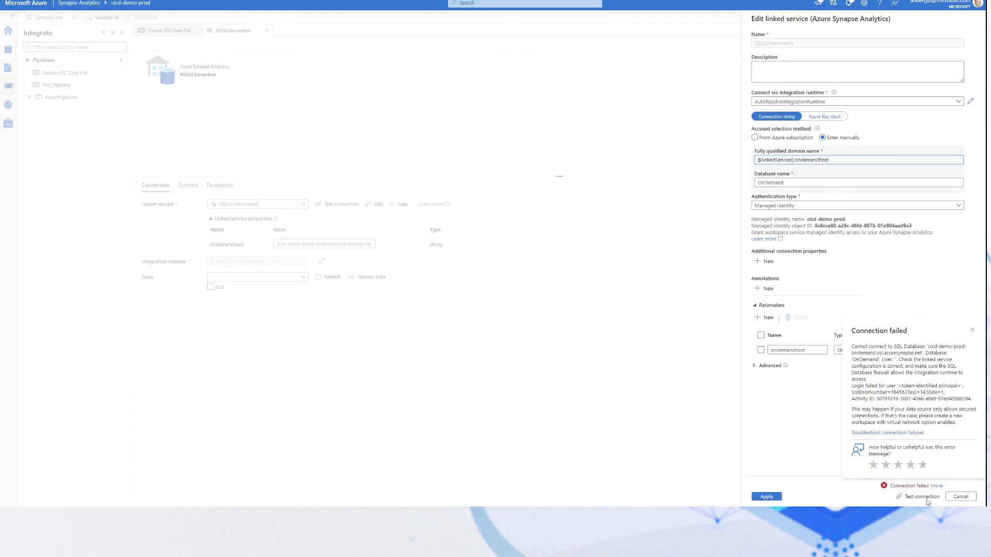
click(972, 331)
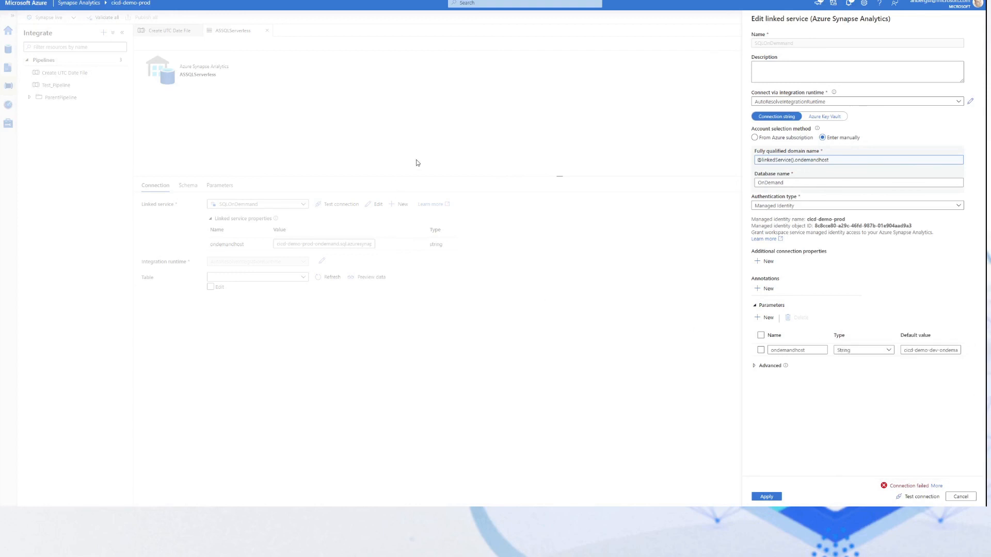
click(950, 497)
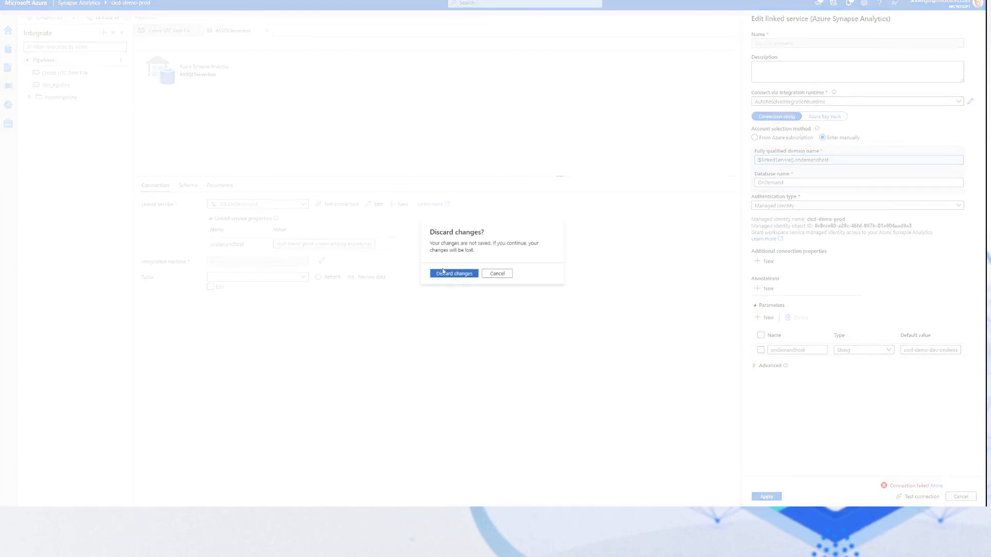
click(443, 272)
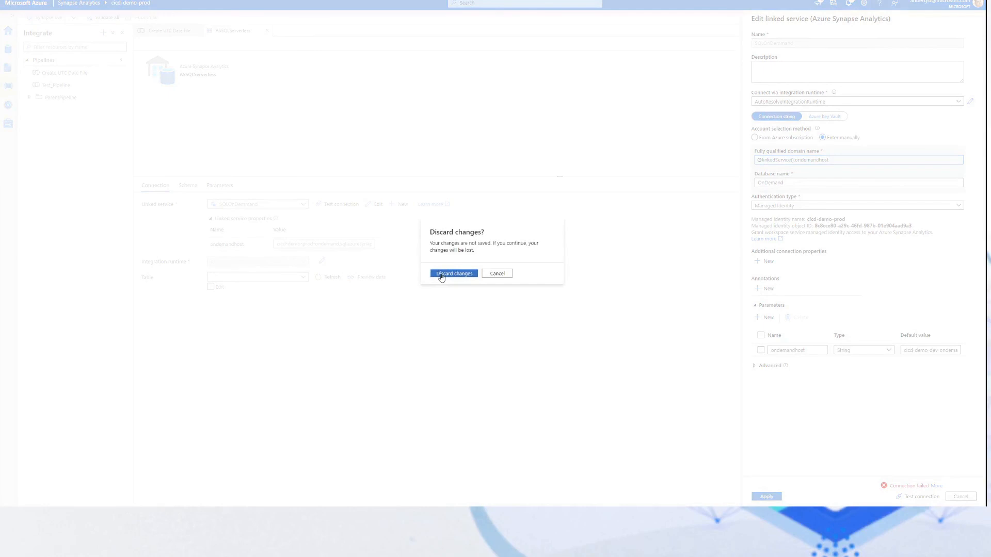
Check the workspace databases and SQL scripts, then create a new empty SQL script
click(8, 50)
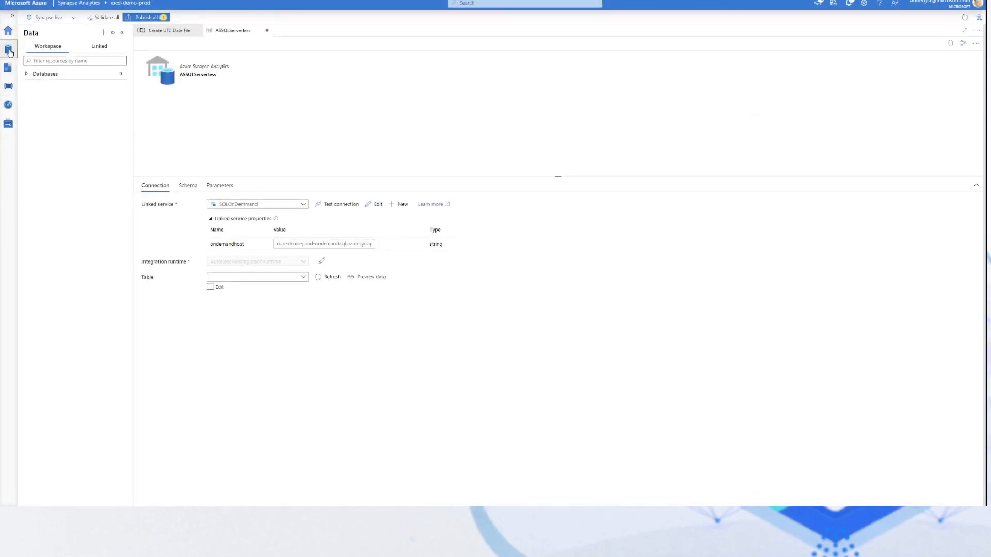
click(27, 74)
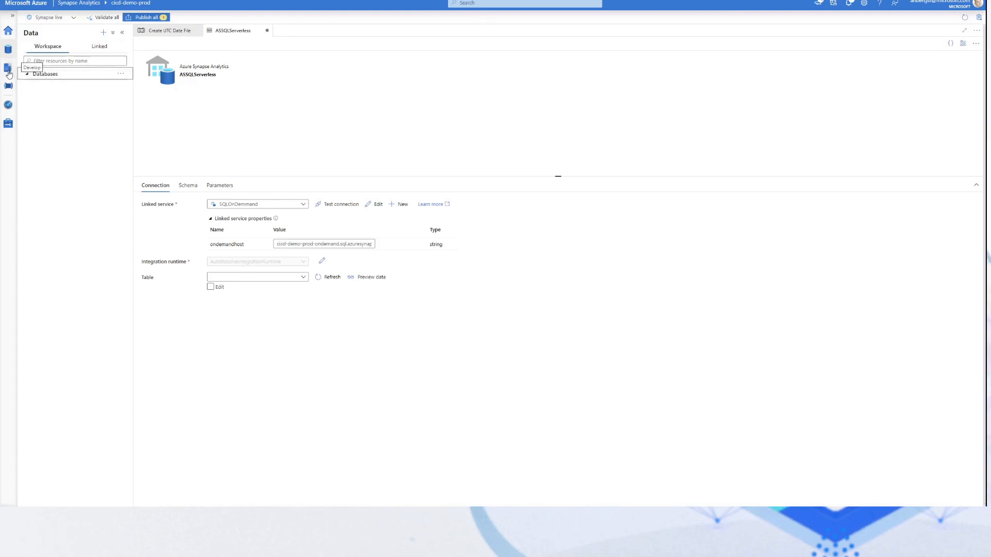
click(9, 67)
click(46, 60)
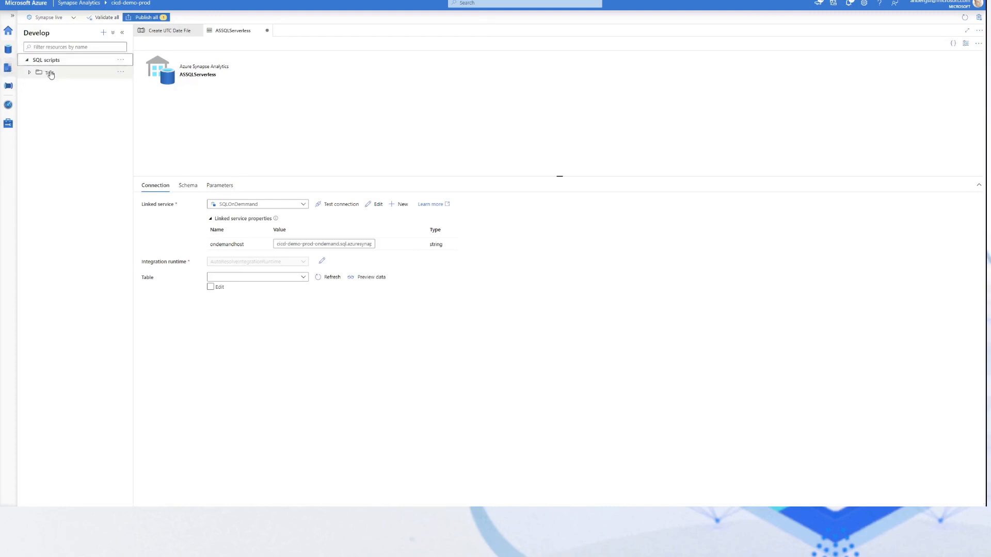
click(104, 32)
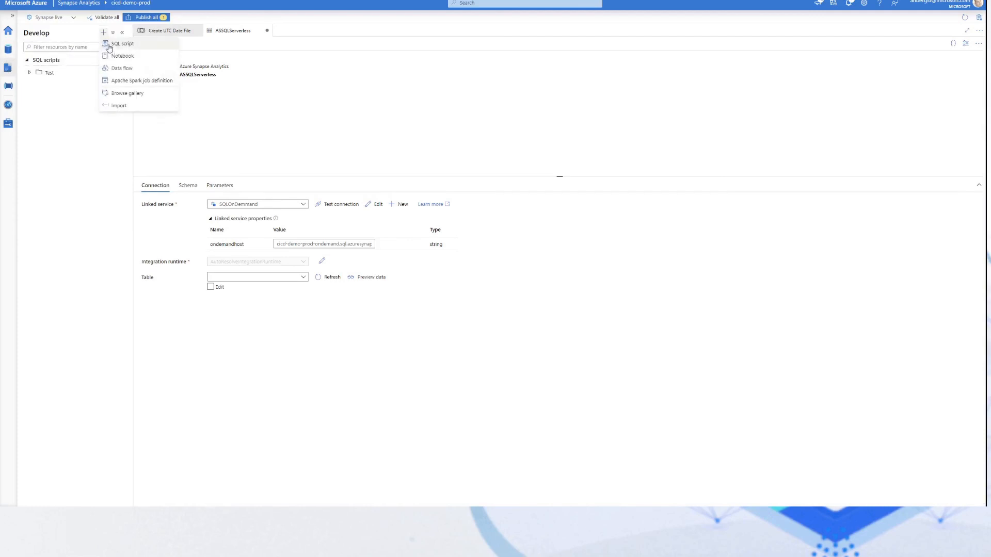
click(110, 46)
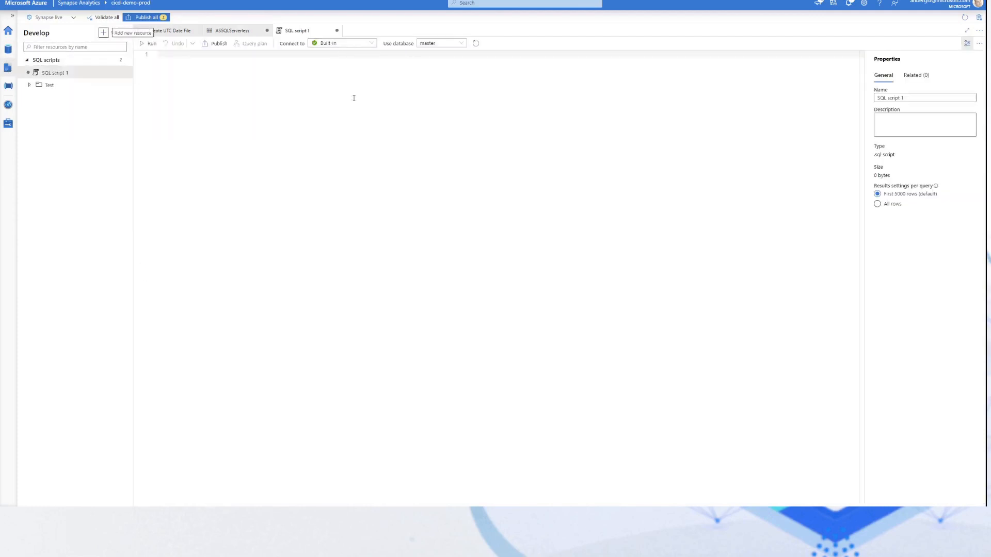
Write and run 'create database OnDemand' in the new script
text(crea)
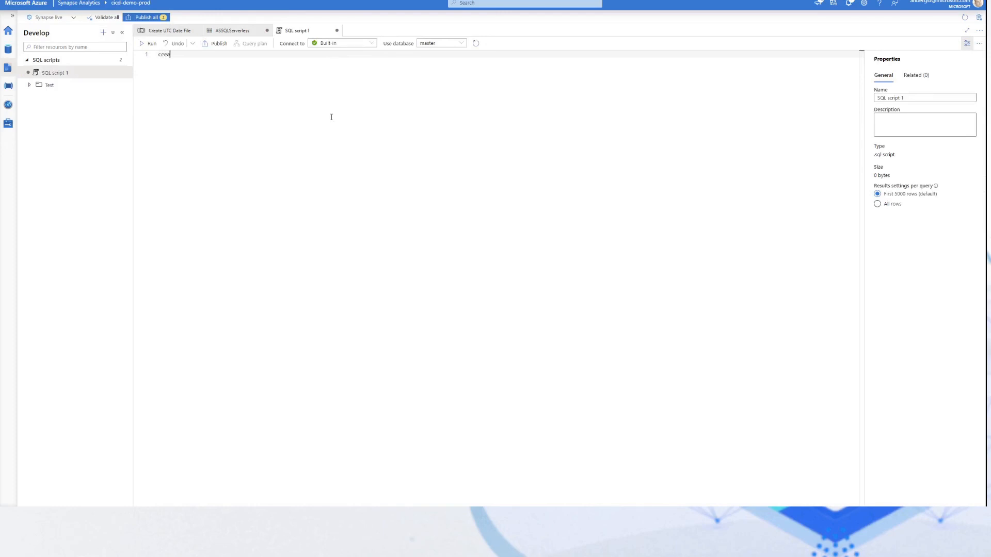
text(te database)
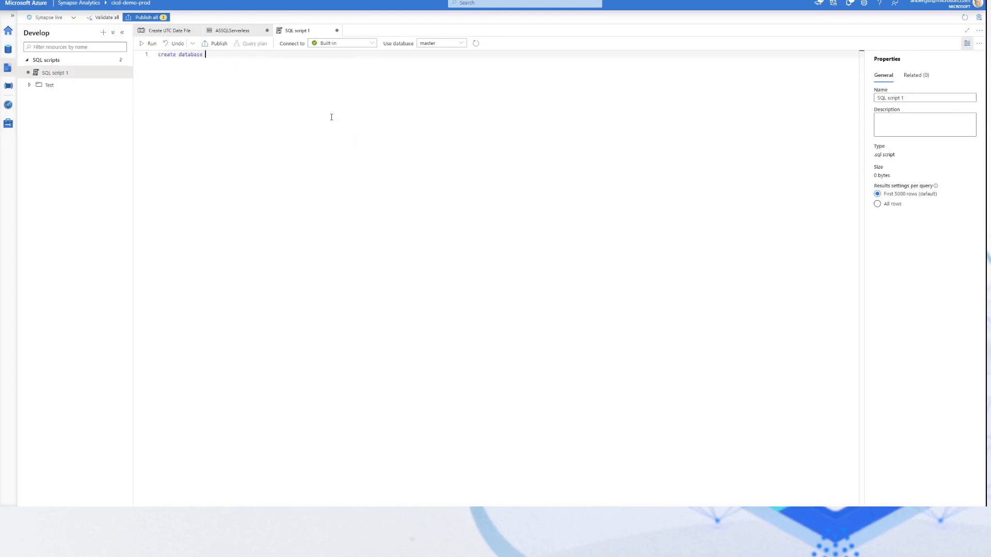
text(Create New Control Pipeline)
key(shift+Home)
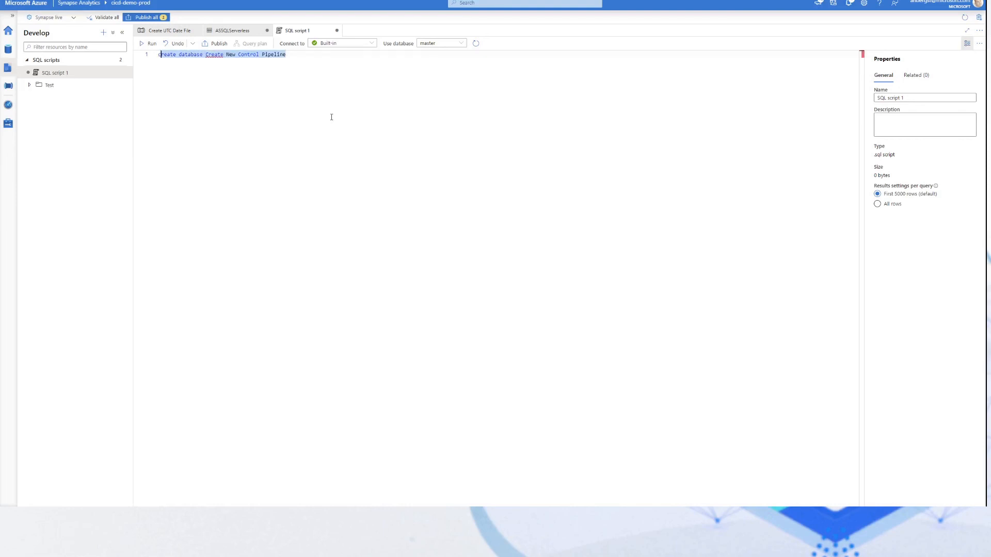
key(shift+Right)
key(shift+Right)
key(shift+Right)
key(shift+Right)
key(shift+Right)
key(shift+Right)
key(shift+Right)
key(shift+Right)
key(shift+Right)
key(shift+Right)
key(shift+Right)
key(shift+Right)
key(shift+Right)
key(shift+Right)
key(shift+Right)
key(shift+Right)
key(shift+Right)
key(shift+Right)
key(shift+Left)
key(shift+Left)
key(BackSpace)
text(On)
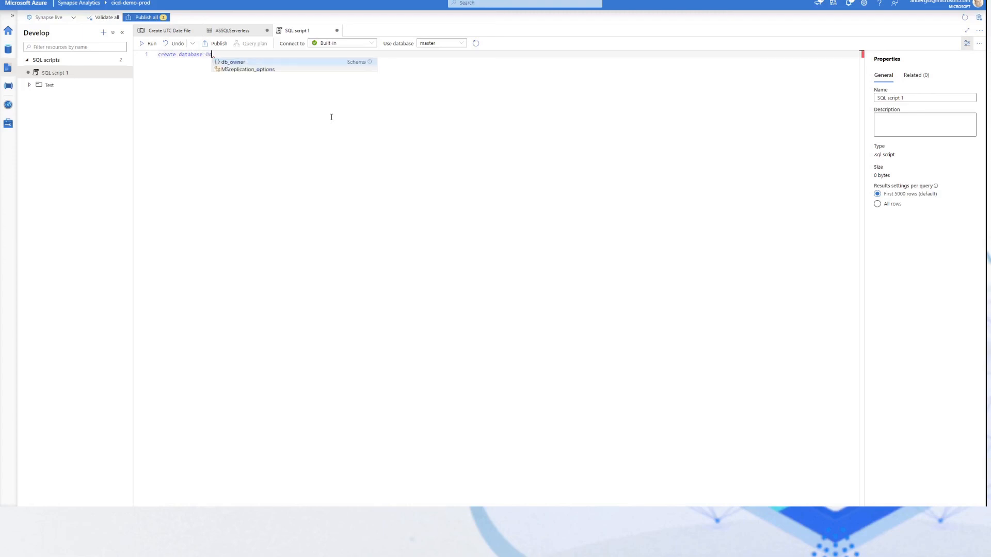
text(Demand)
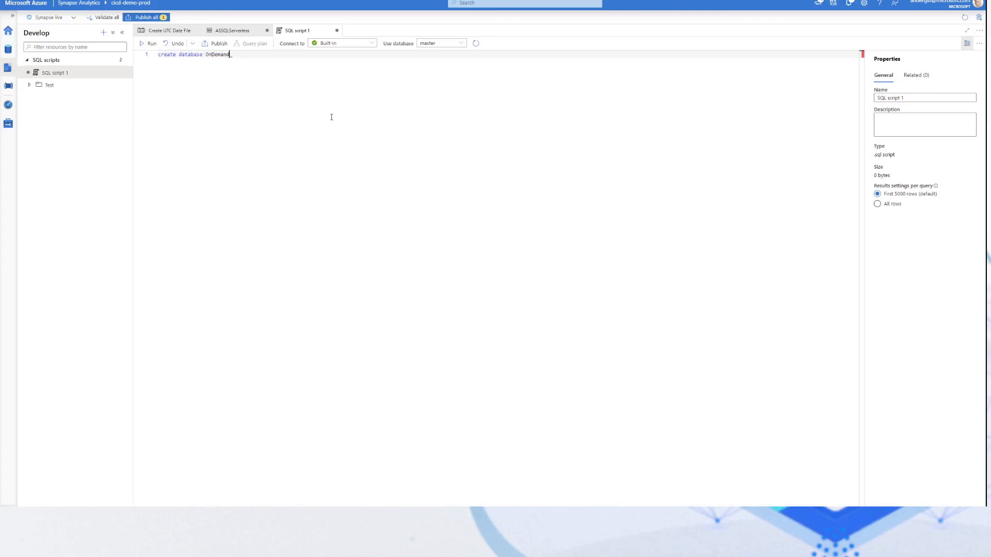
click(150, 44)
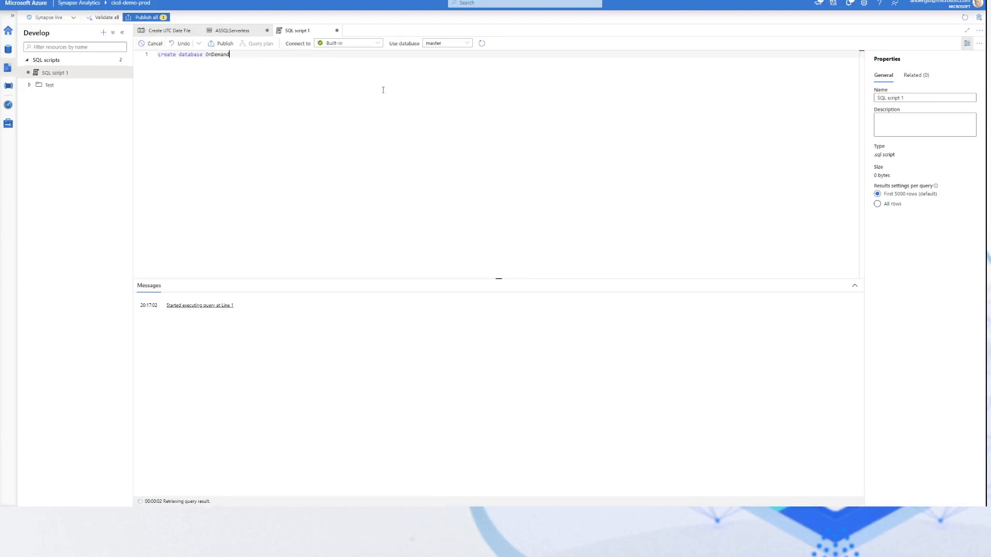
Switch the script's database from master to OnDemand and select the statement
click(461, 44)
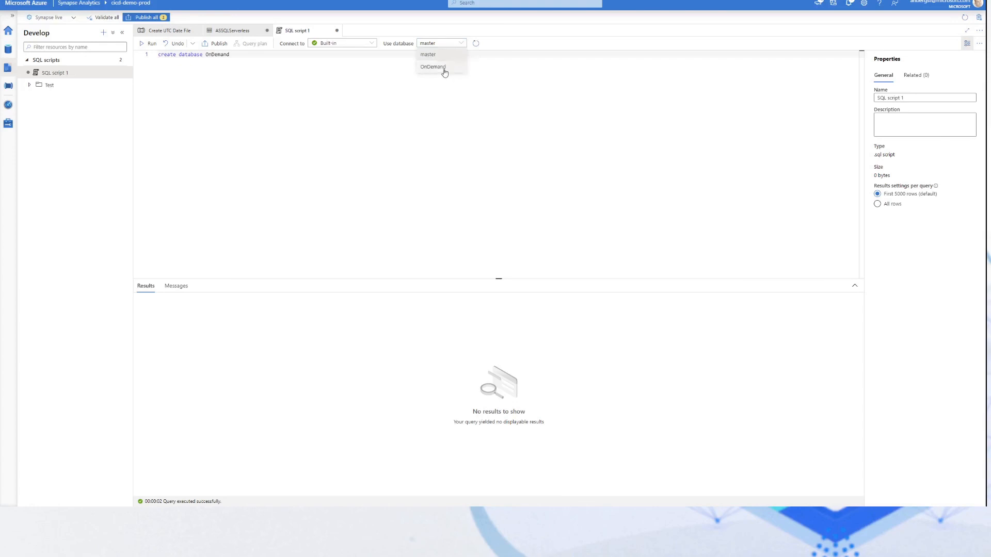
click(442, 68)
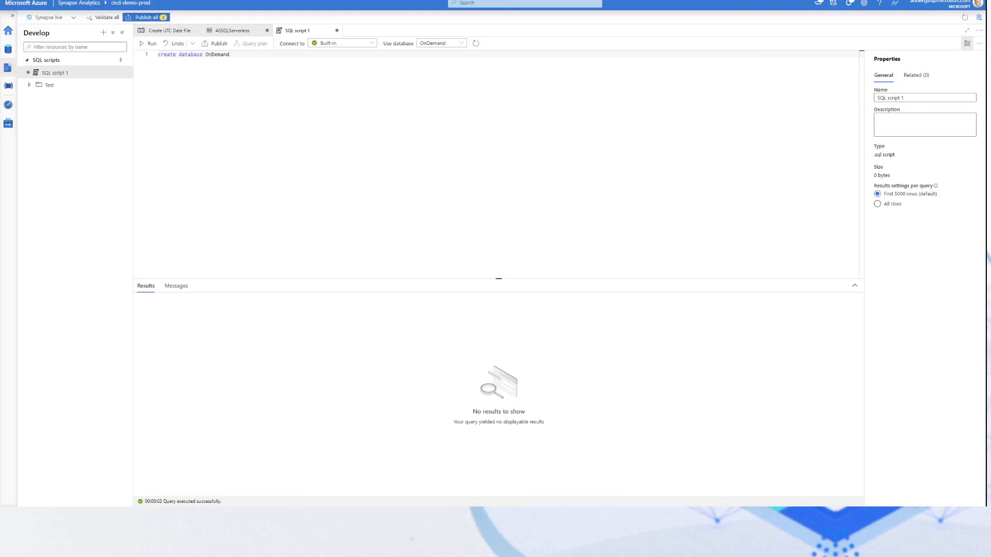
drag(225, 62, 156, 56)
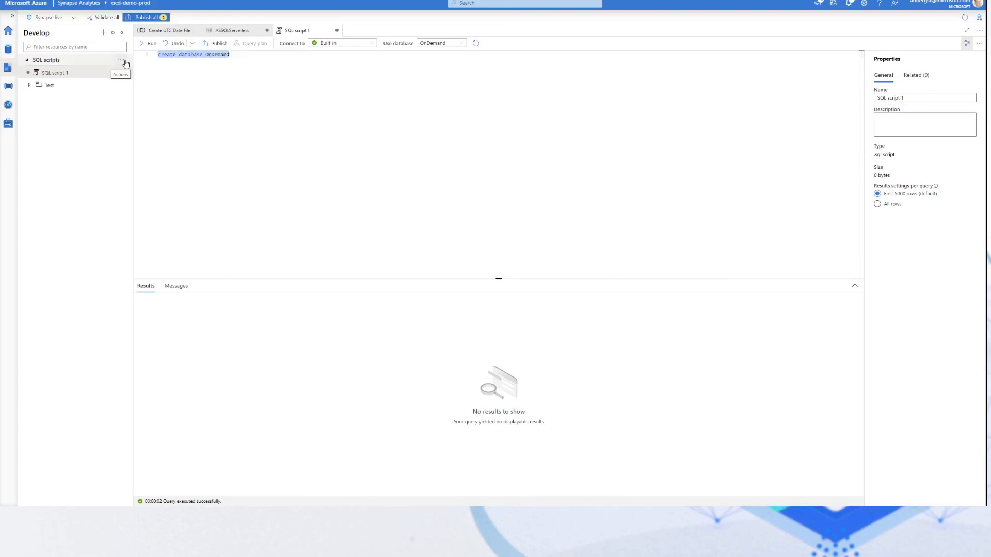
Run CREATE USER [cicd-demo-prod] FROM EXTERNAL PROVIDER, correcting the pasted statement first
key(Delete)
text(Create)
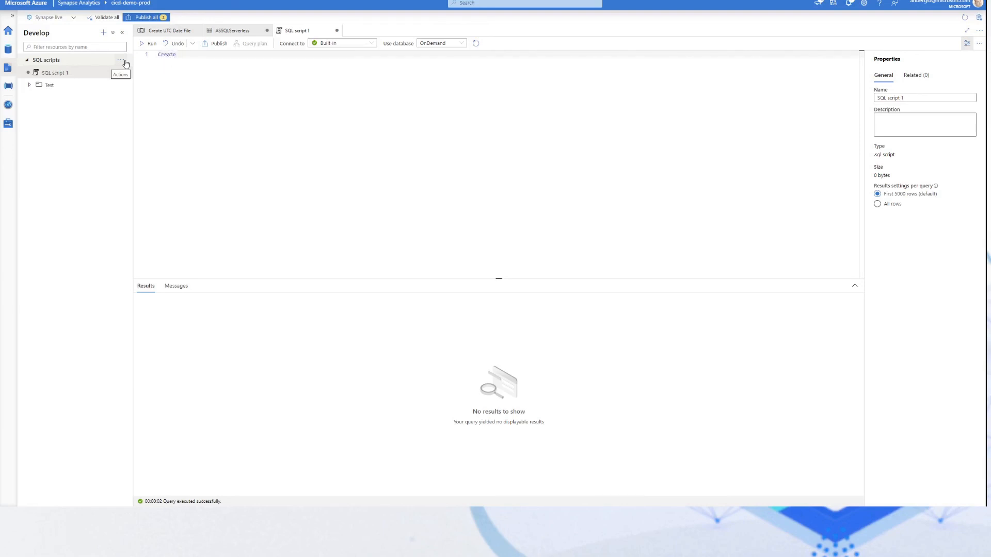
key(BackSpace)
key(BackSpace)
key(shift+Home)
key(BackSpace)
text(REATE USER [cicd-demo-dev] FROM EXTERNAL PROVIDER)
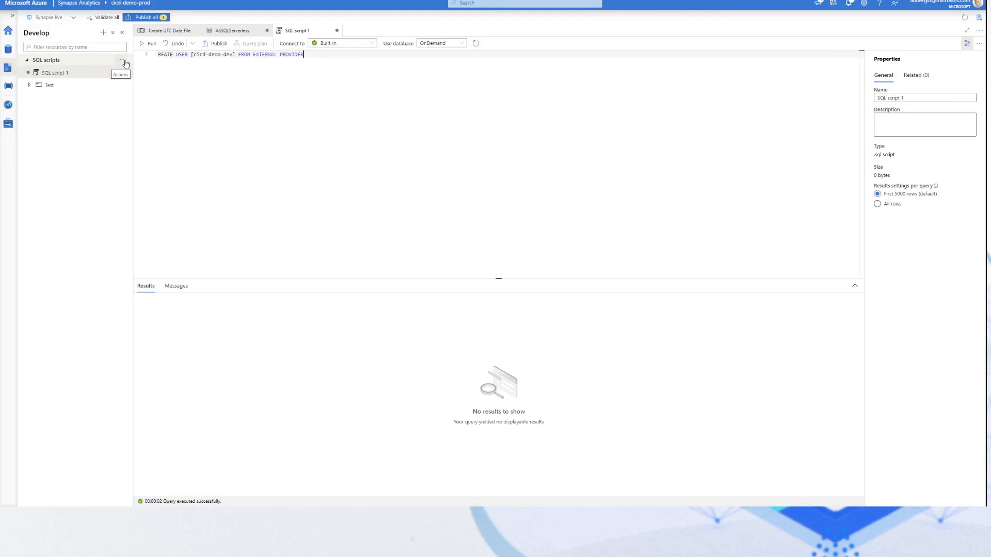
key(Left)
key(Left)
key(Left)
key(Left)
key(Left)
key(Left)
key(Left)
key(Left)
key(Left)
key(Left)
key(Left)
key(Left)
key(Left)
key(Left)
key(Delete)
key(Delete)
key(Delete)
text(dro)
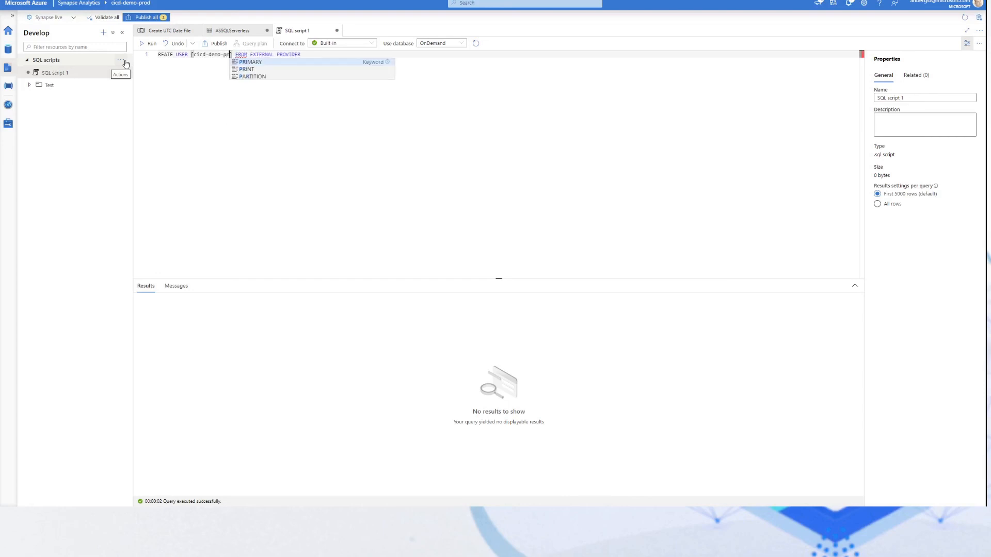
text(d)
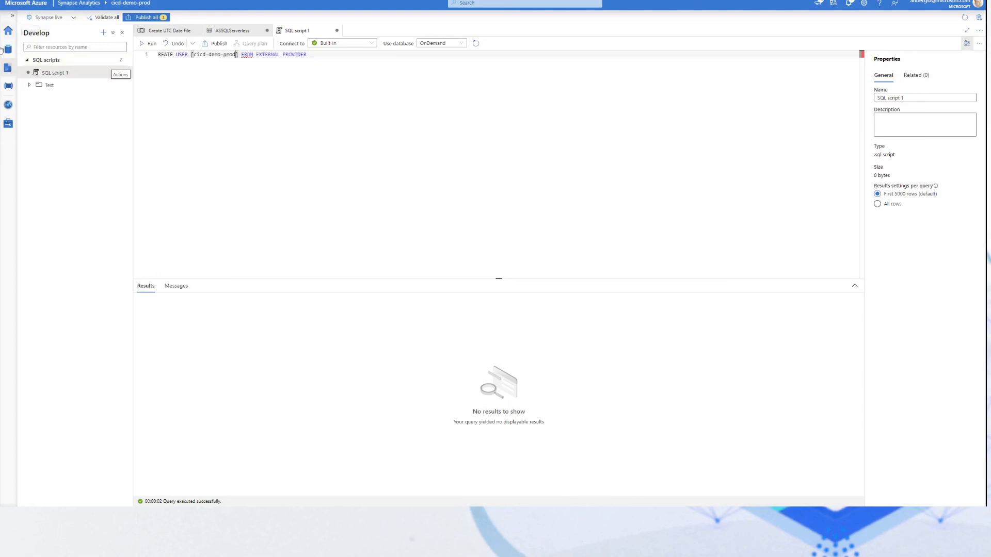
click(151, 43)
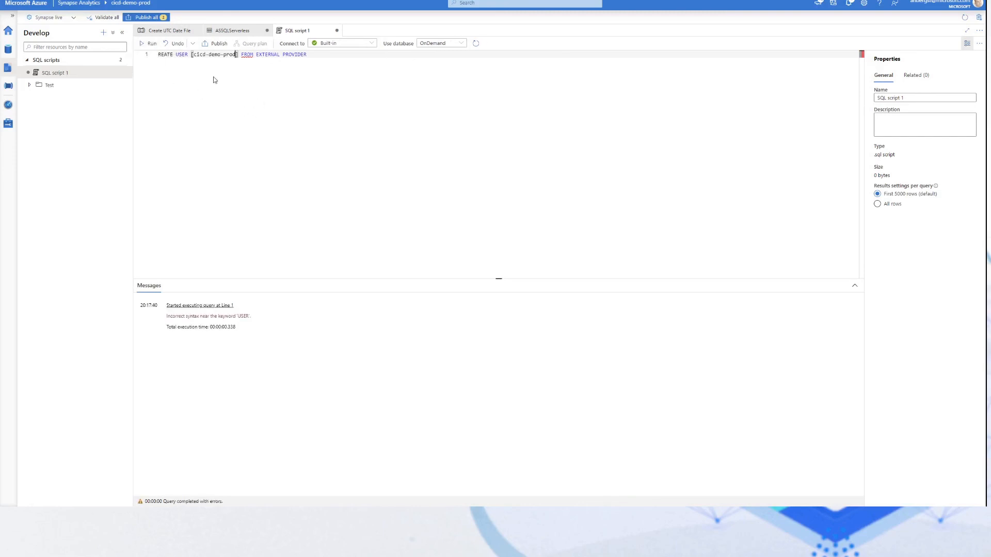
click(214, 59)
click(159, 55)
text(C)
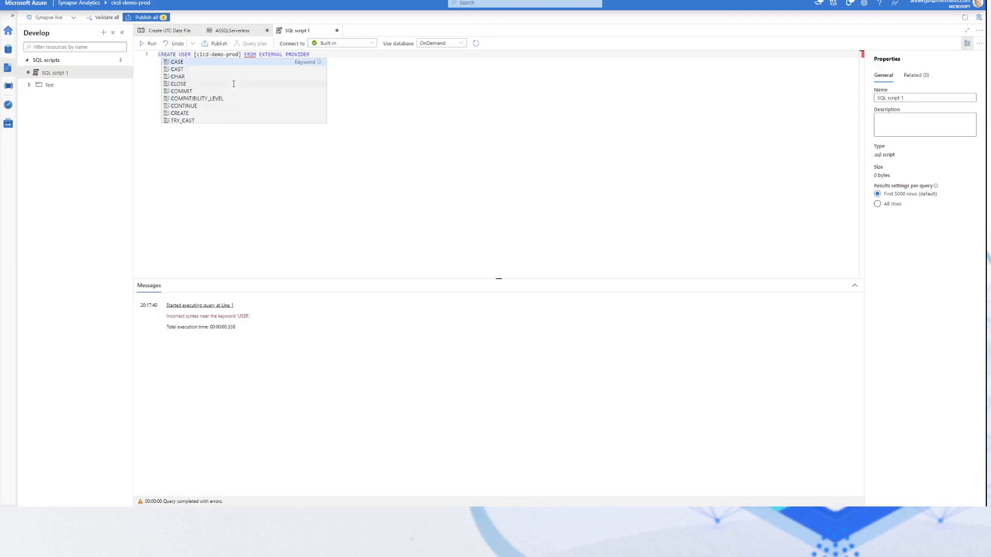
key(shift+Return)
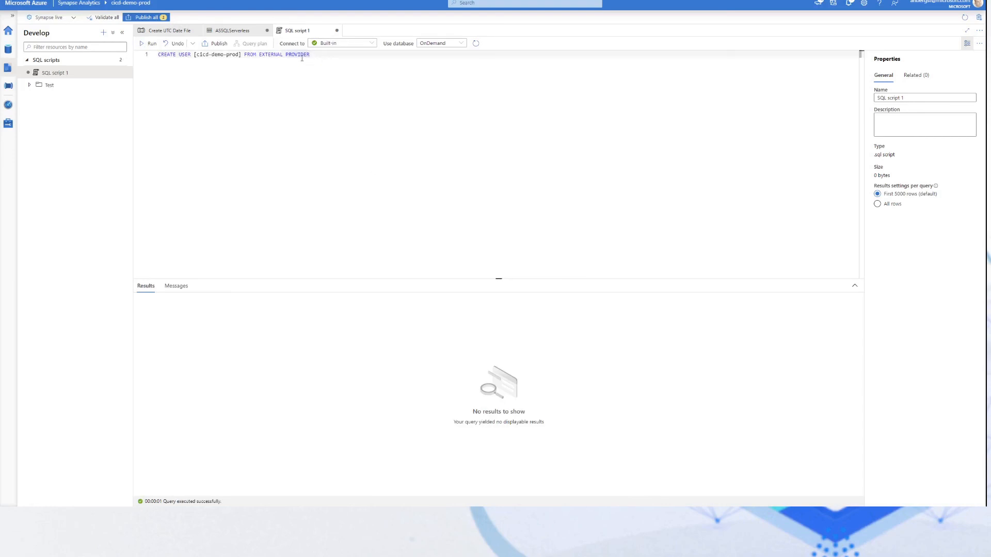
Replace it with ALTER ROLE db_owner ADD MEMBER [cicd-demo-prod] and run it
drag(311, 56, 144, 57)
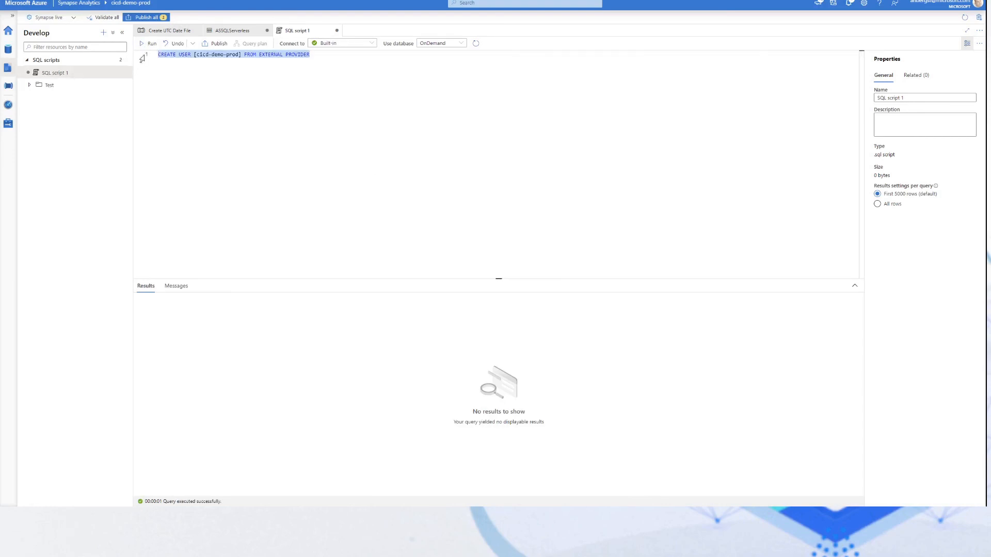
text(ALTER ROLE db_owner     ADD MEMBER [cicd-demo-dev])
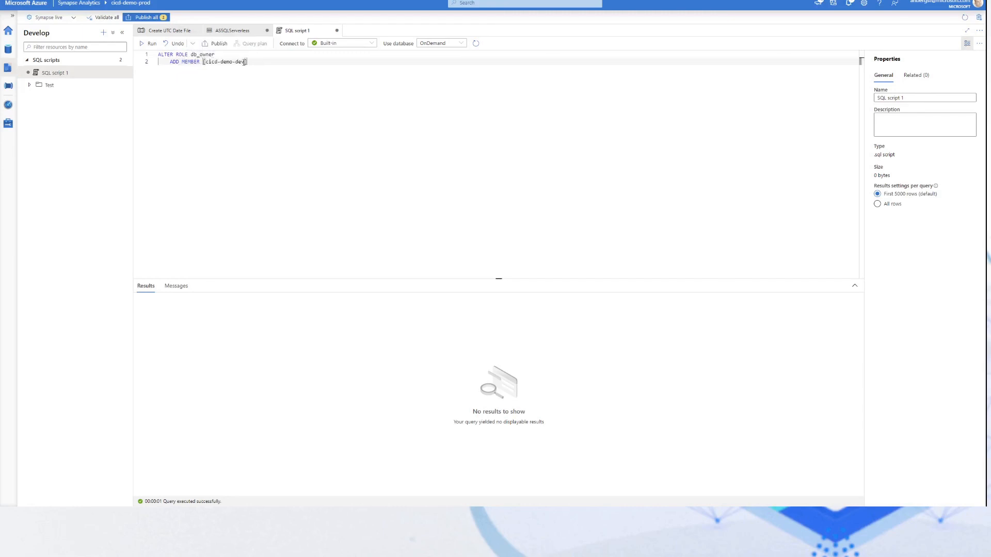
click(236, 61)
key(Delete)
key(Delete)
key(Delete)
text(de)
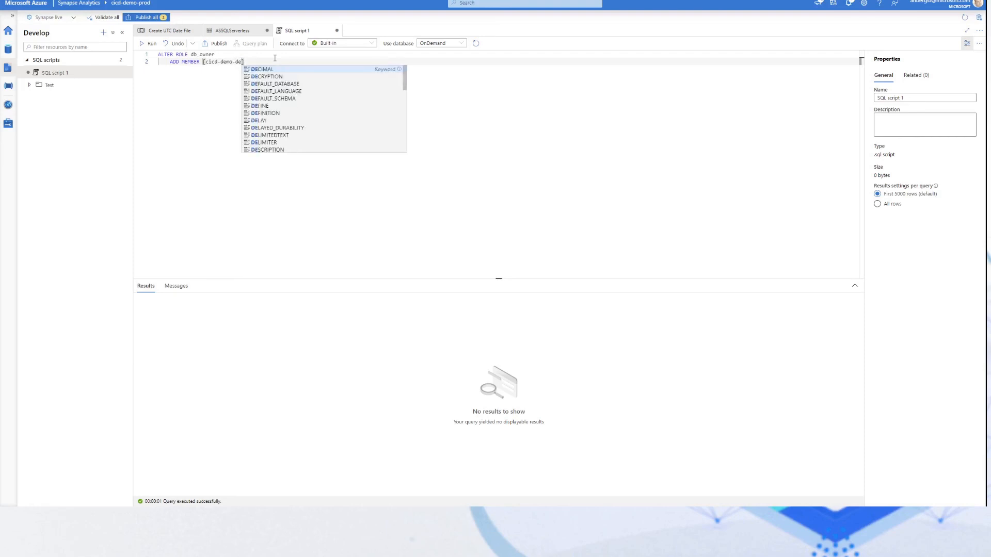
key(BackSpace)
key(BackSpace)
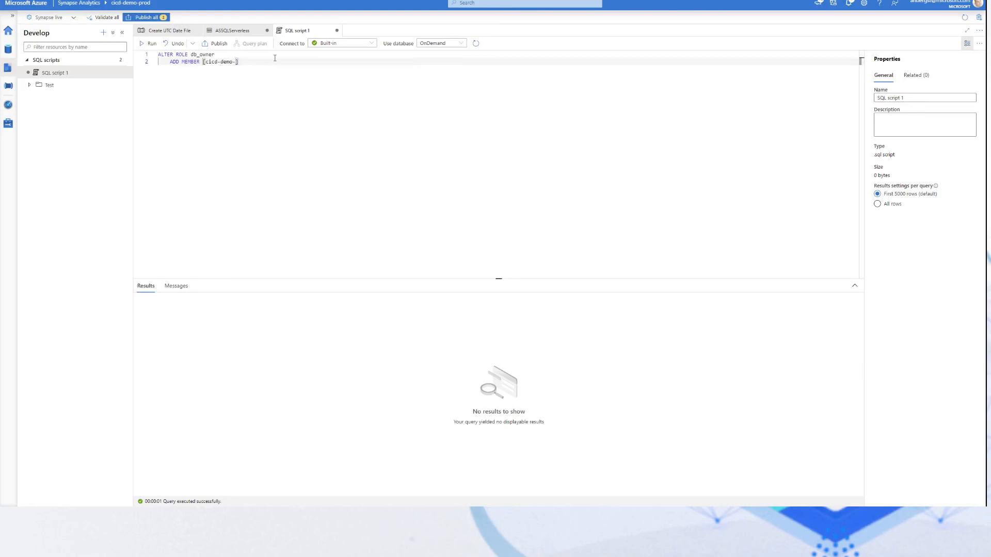
text(p)
key(BackSpace)
text(prod)
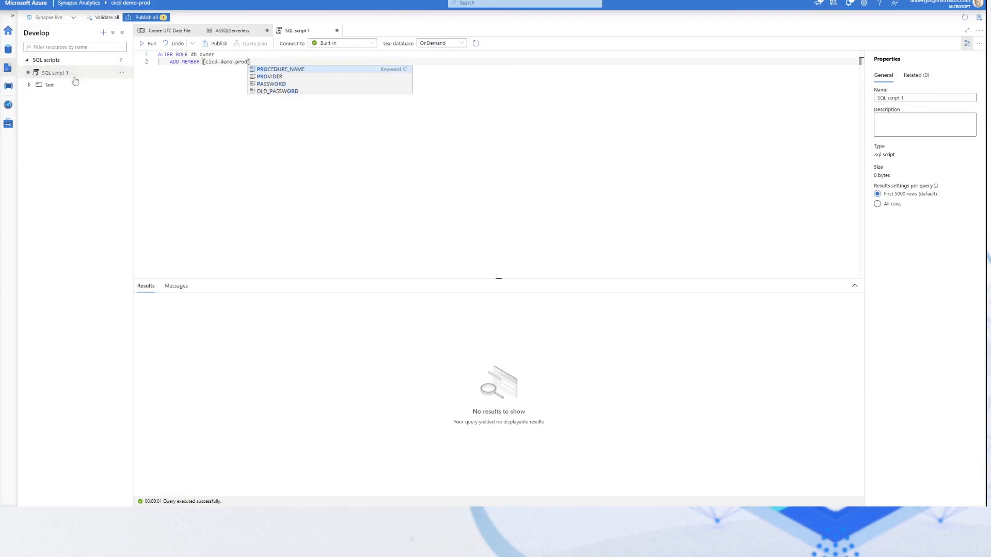
click(250, 170)
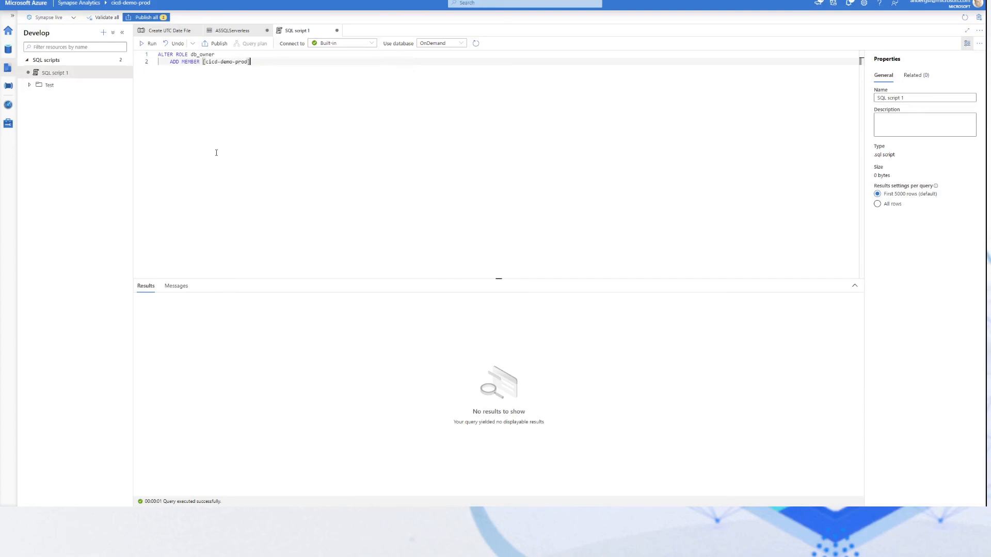
click(146, 44)
Discard SQL script 1 and change the ondemandhost parameter's default from dev to prod
click(337, 31)
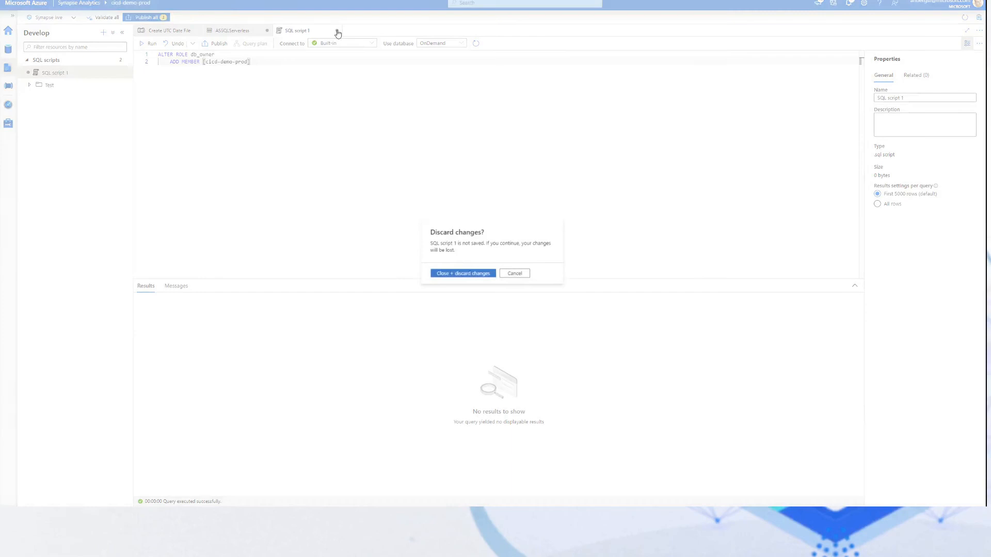
click(471, 274)
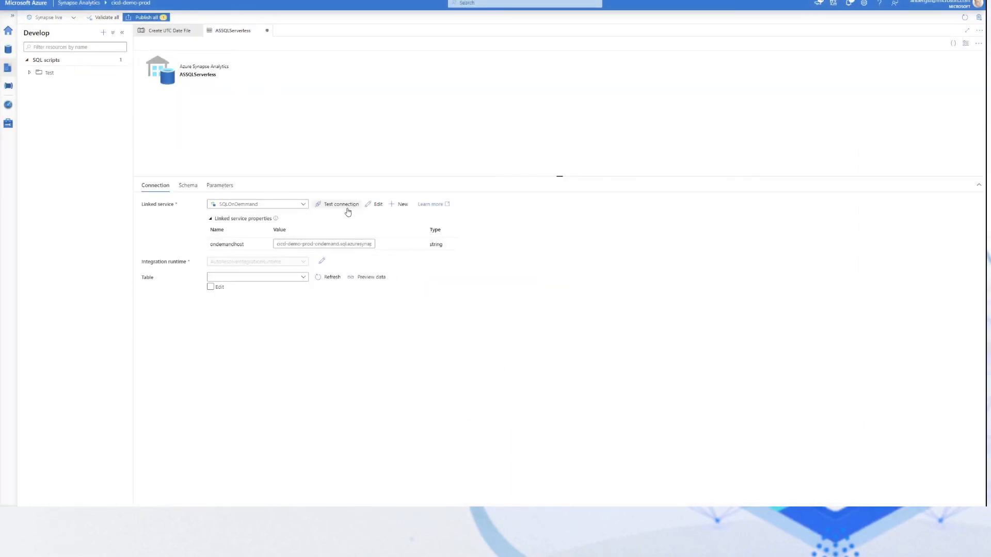
click(376, 205)
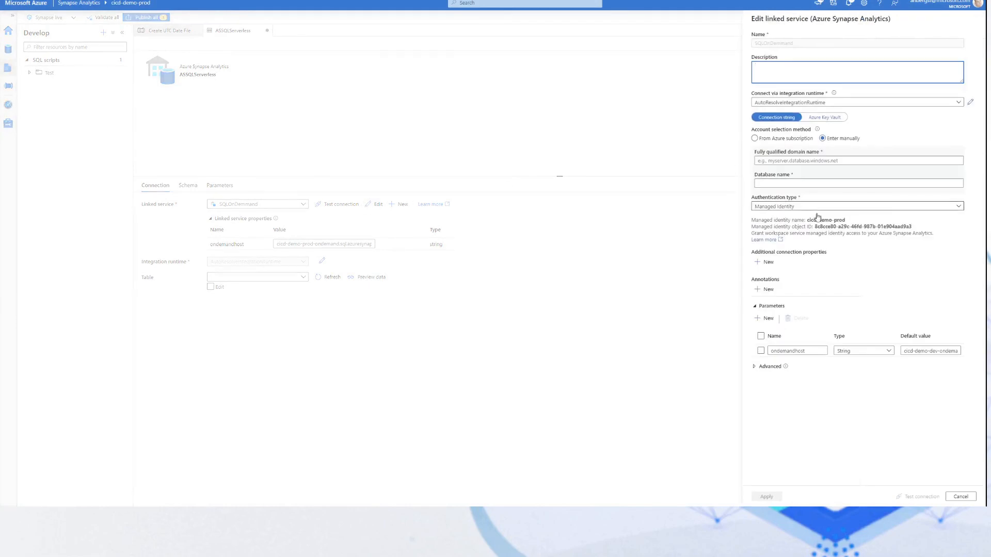
click(937, 351)
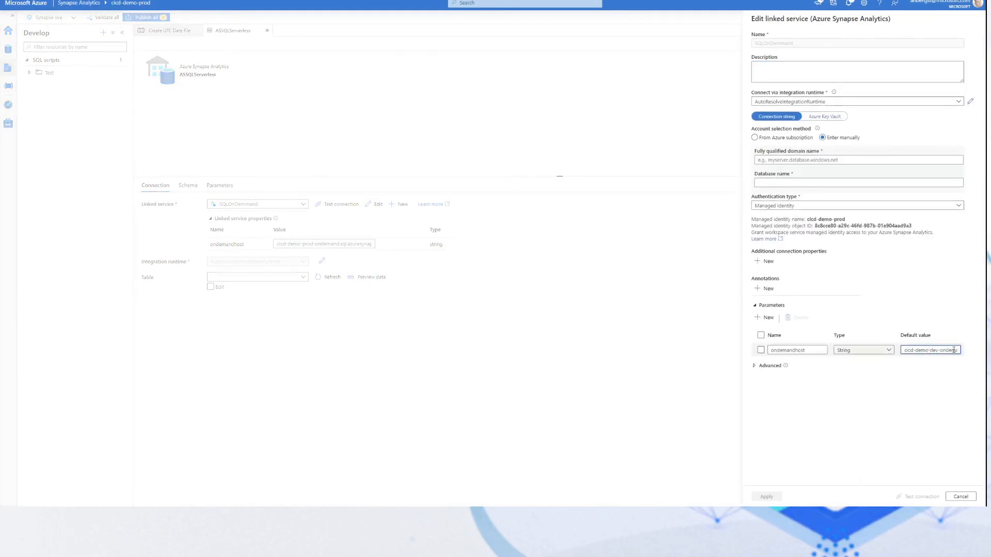
key(Delete)
text(prod)
click(825, 161)
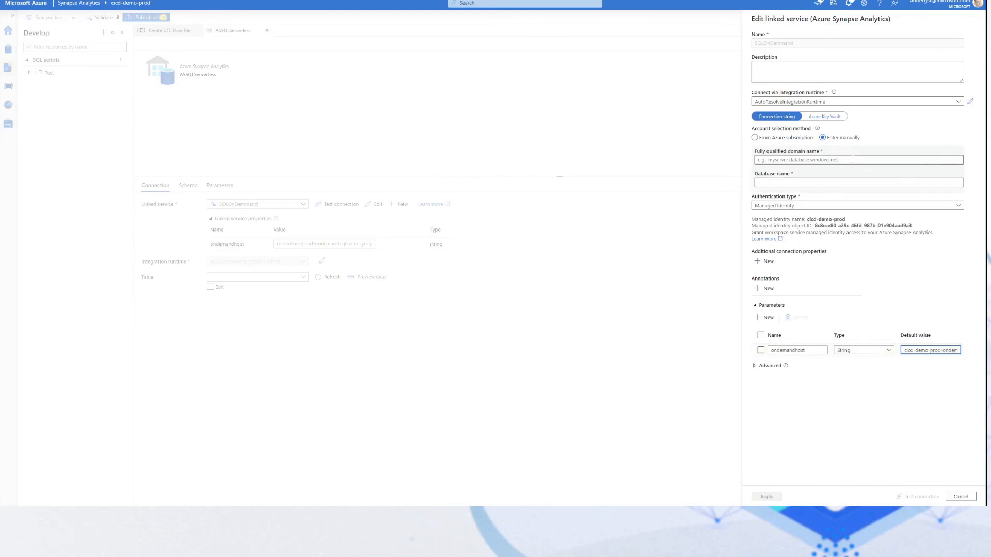
click(803, 171)
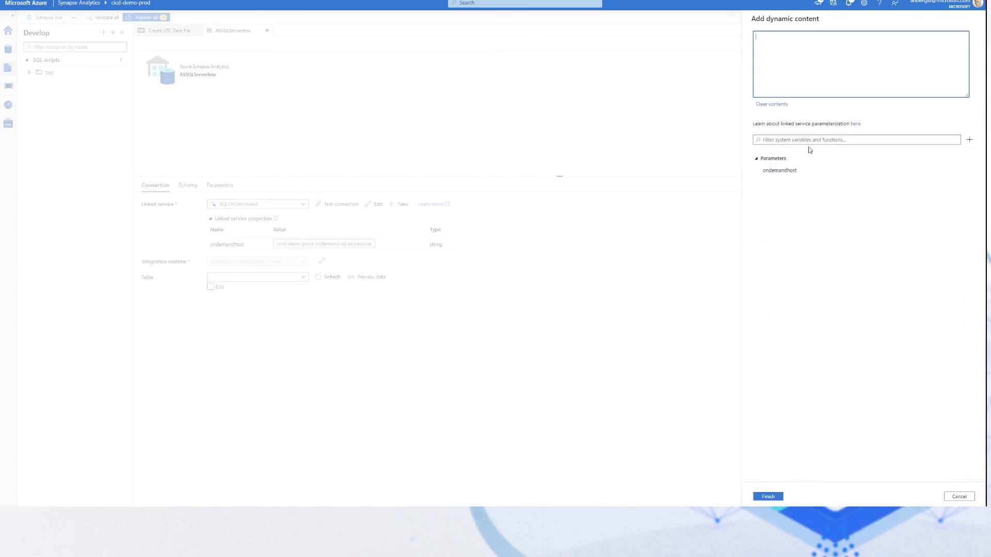
click(780, 170)
click(768, 496)
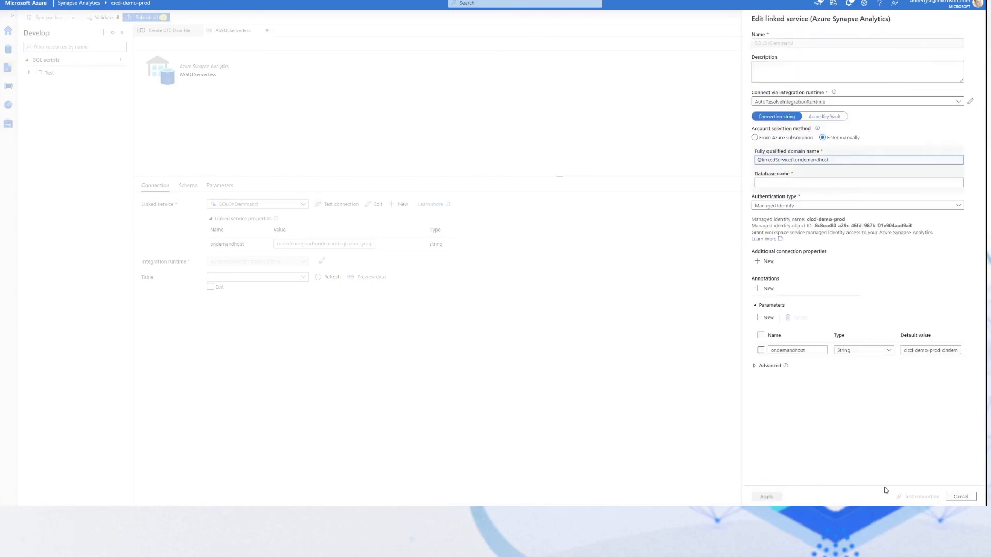
click(803, 182)
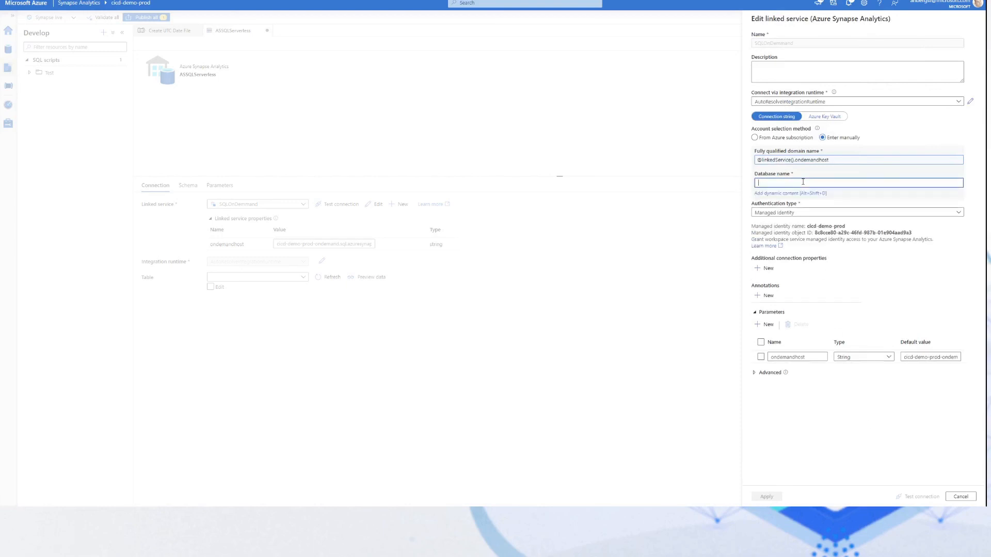
text(OnDemand)
Test the connection successfully with the prod host and apply the linked service changes
click(913, 499)
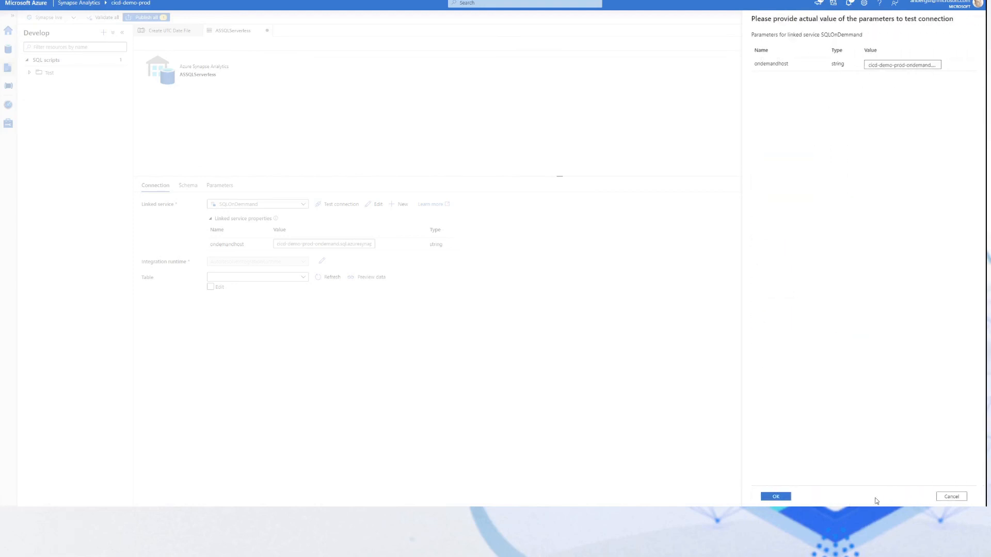
click(776, 496)
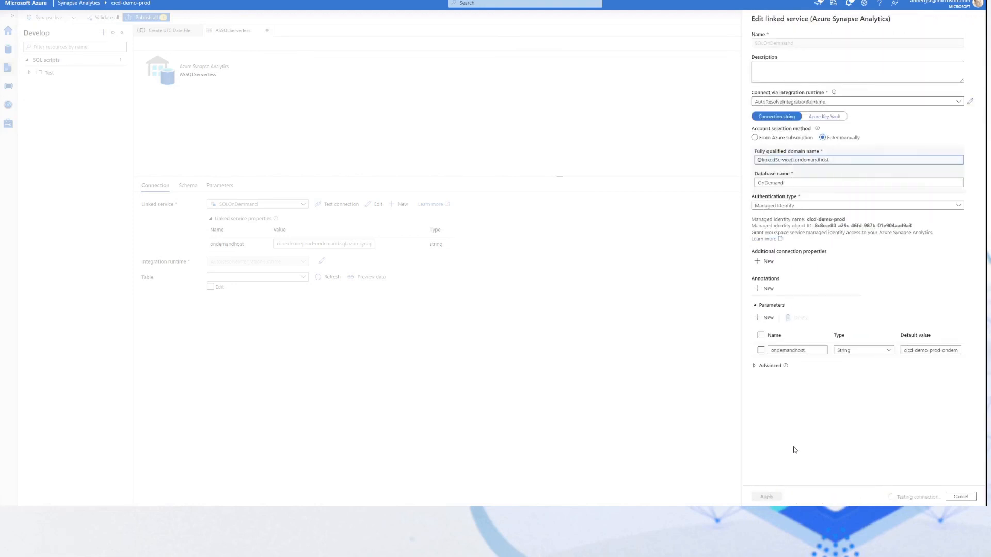
click(776, 498)
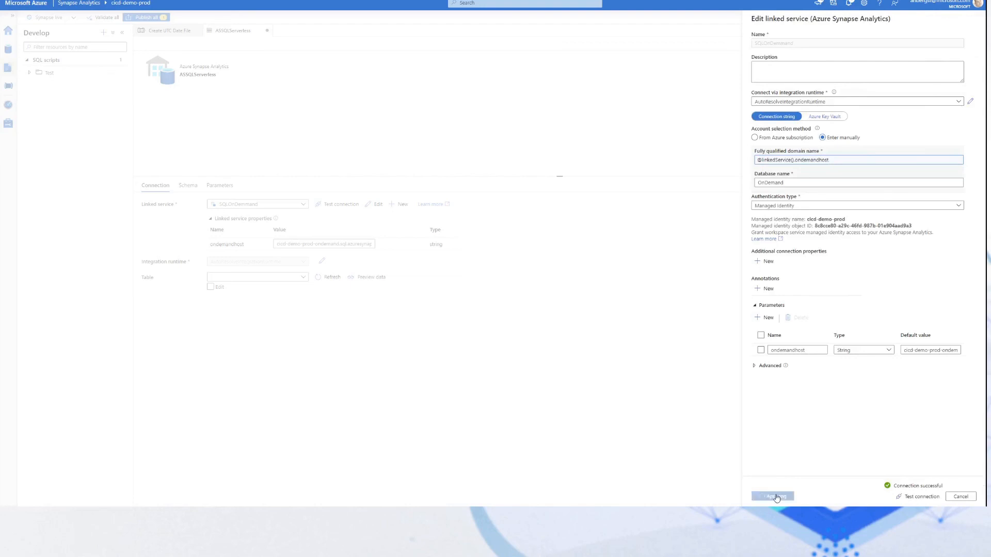
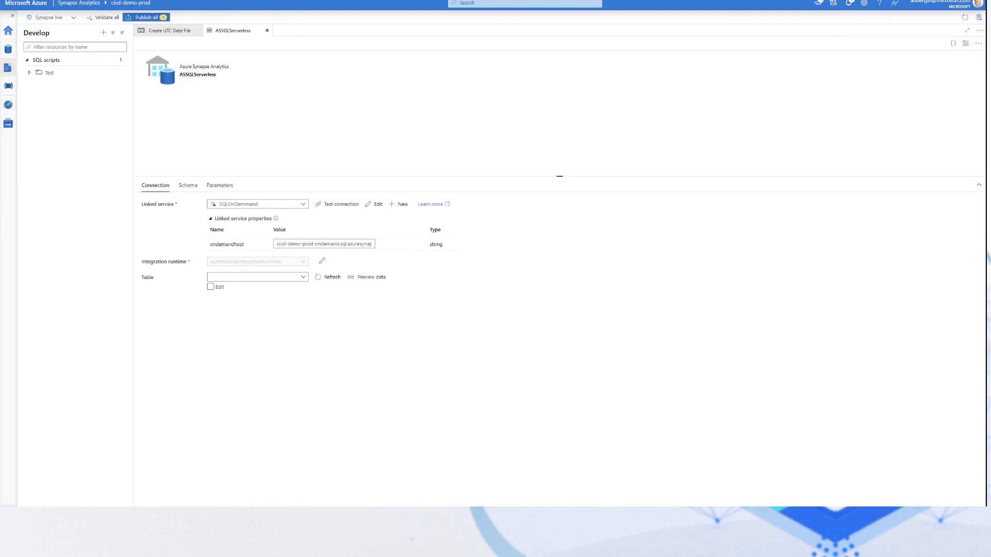
Publish all pending ASSQLServerless dataset changes and go back to the Create UTC Date File pipeline
click(149, 17)
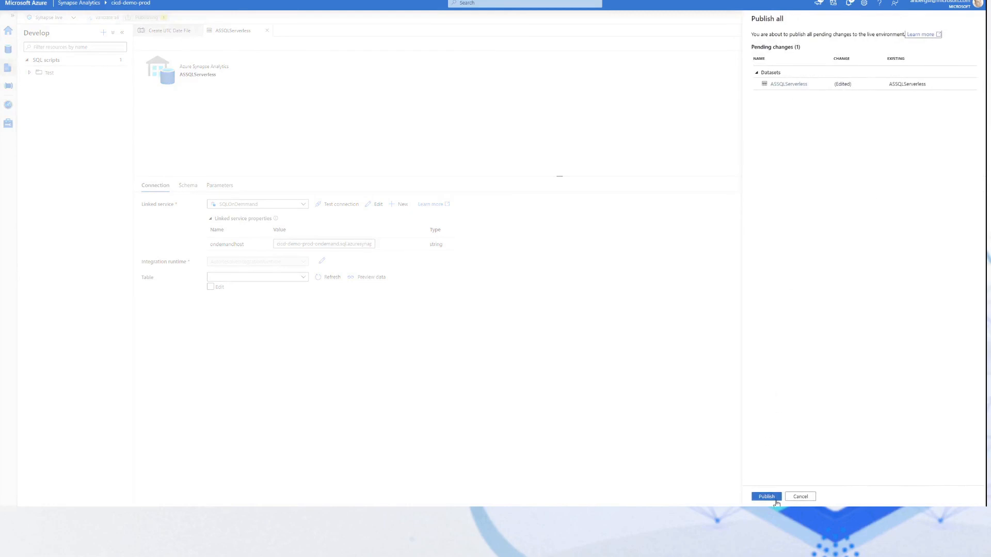
click(767, 497)
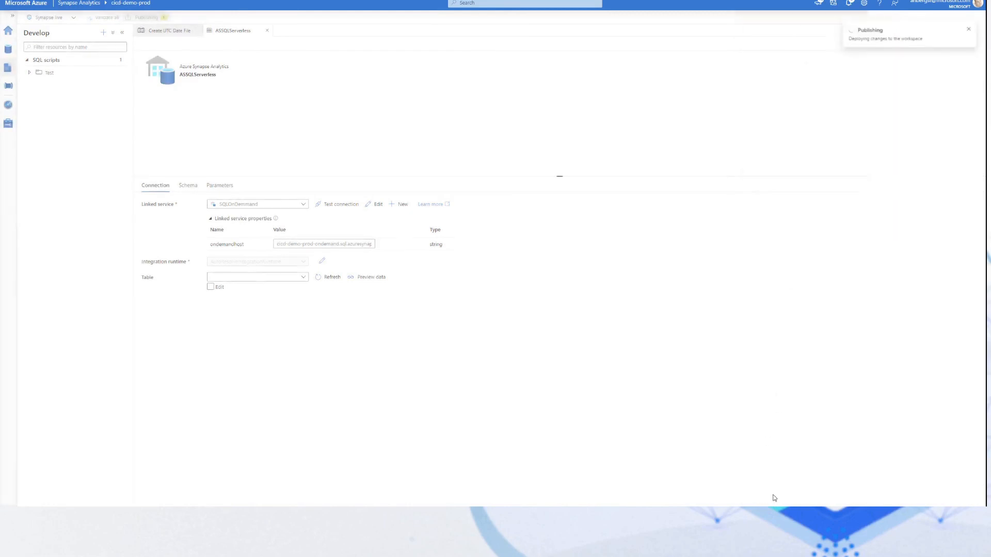
click(184, 32)
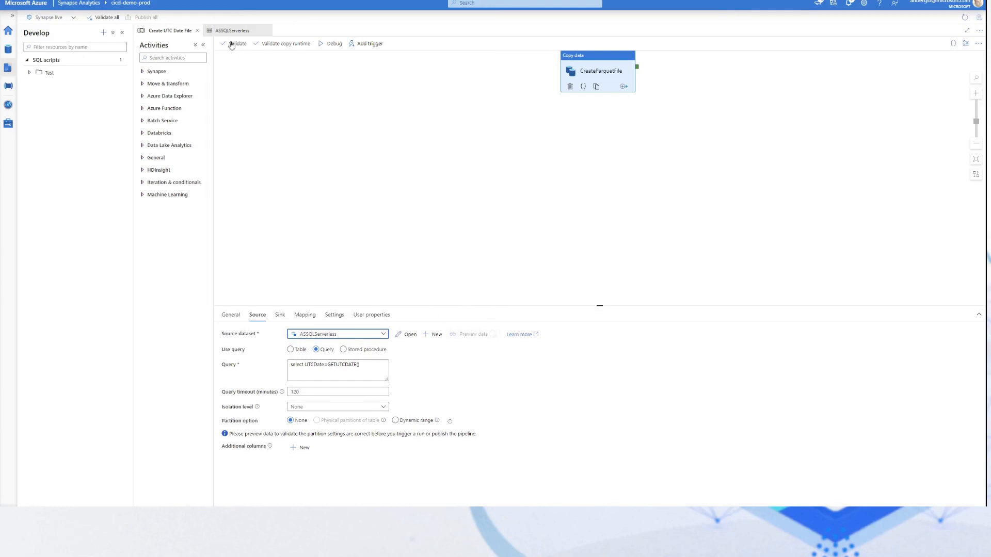
Reopen the pipeline and preview CreateParquetFile's source query select UTCDate=GETUTCDATE() from ASSQLServerless
click(197, 31)
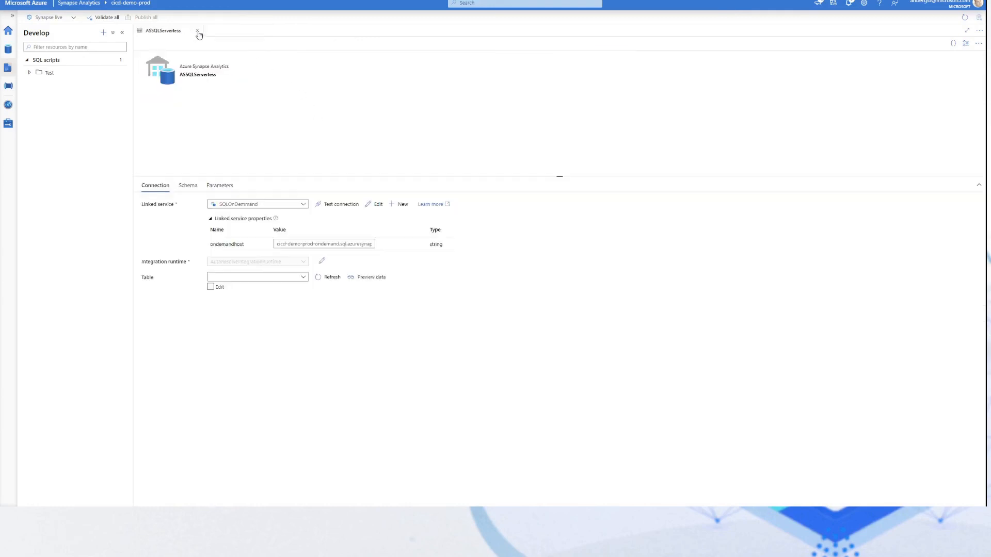
click(197, 32)
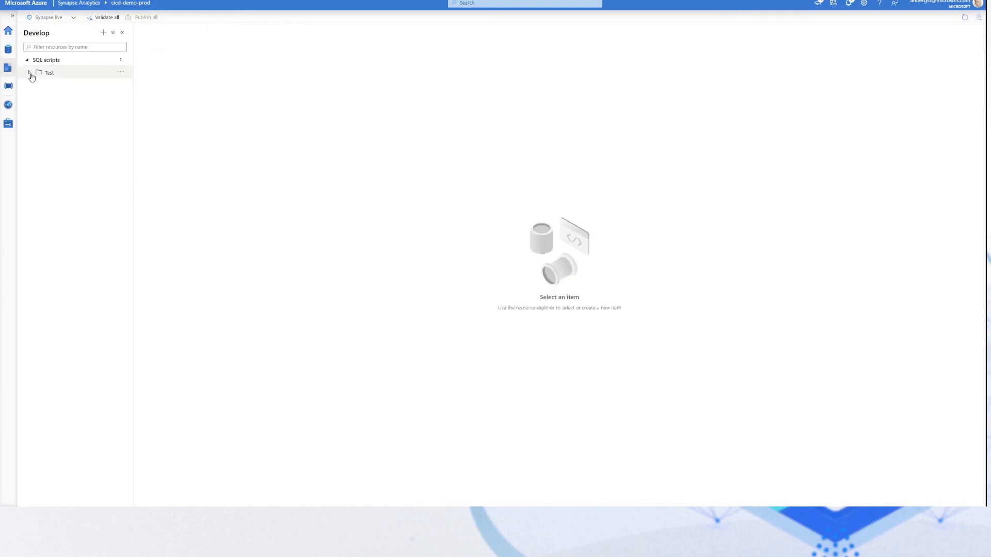
click(9, 49)
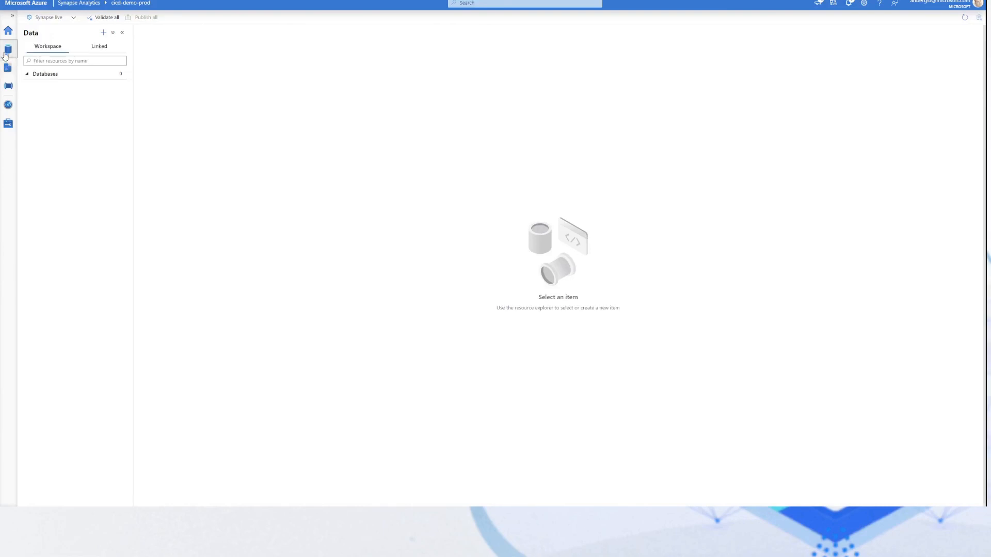
click(8, 85)
click(65, 74)
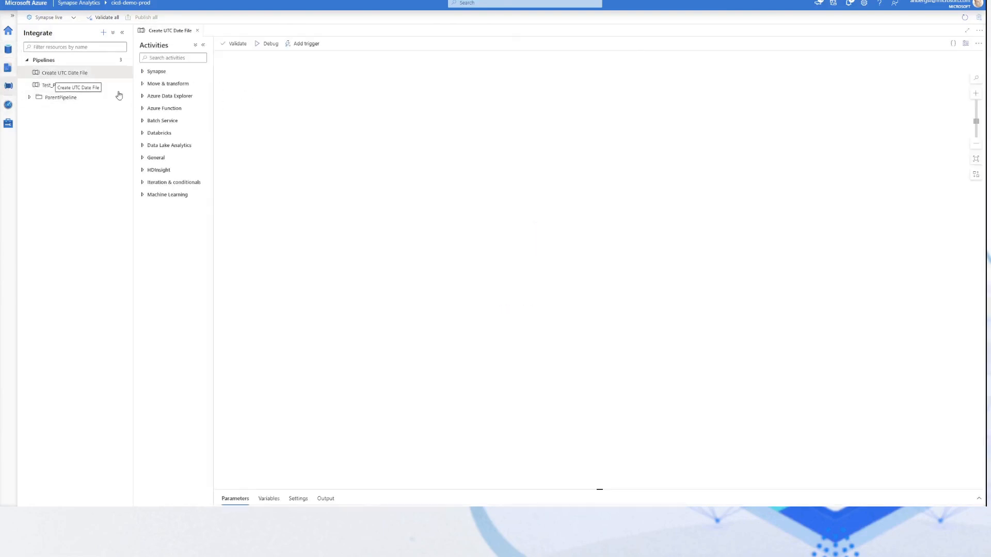
click(600, 77)
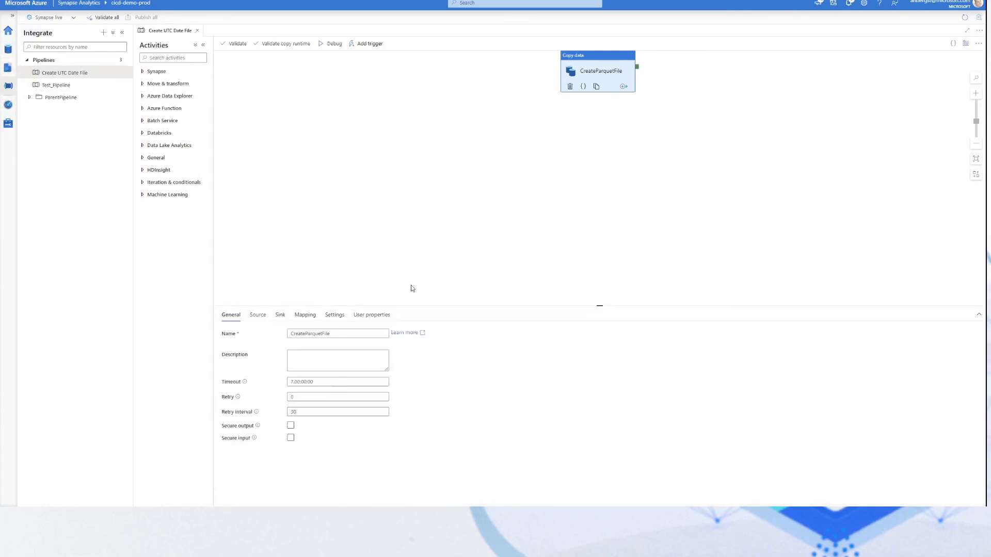
click(257, 315)
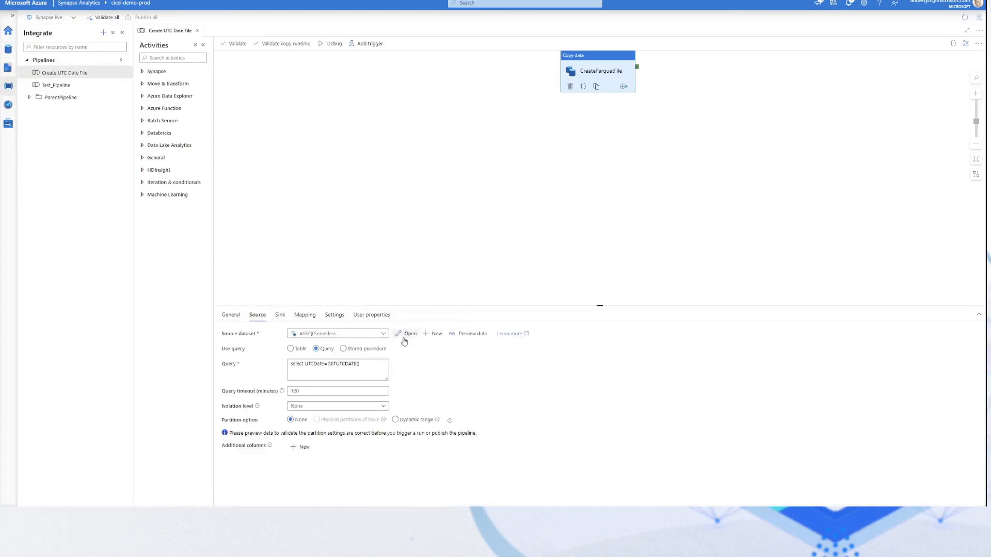
click(471, 334)
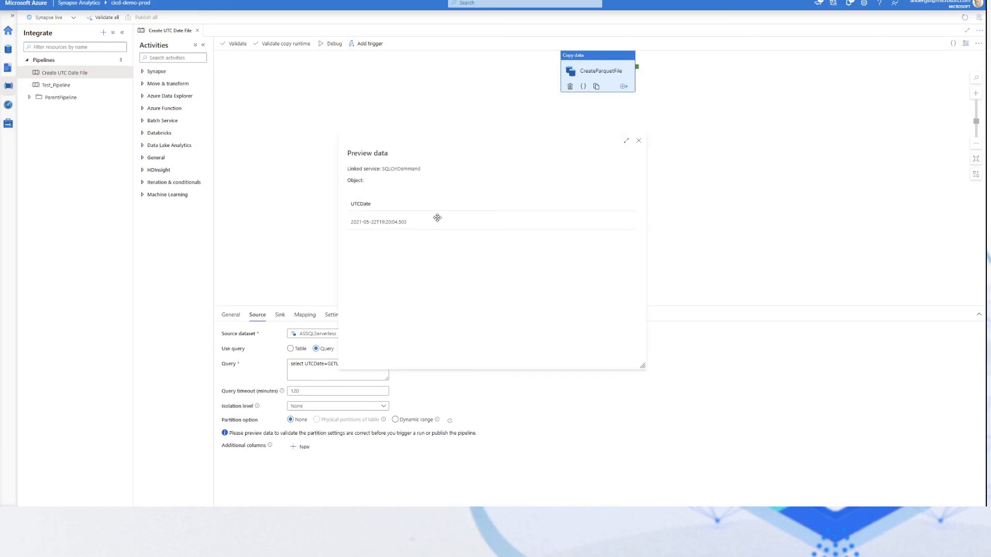
click(638, 141)
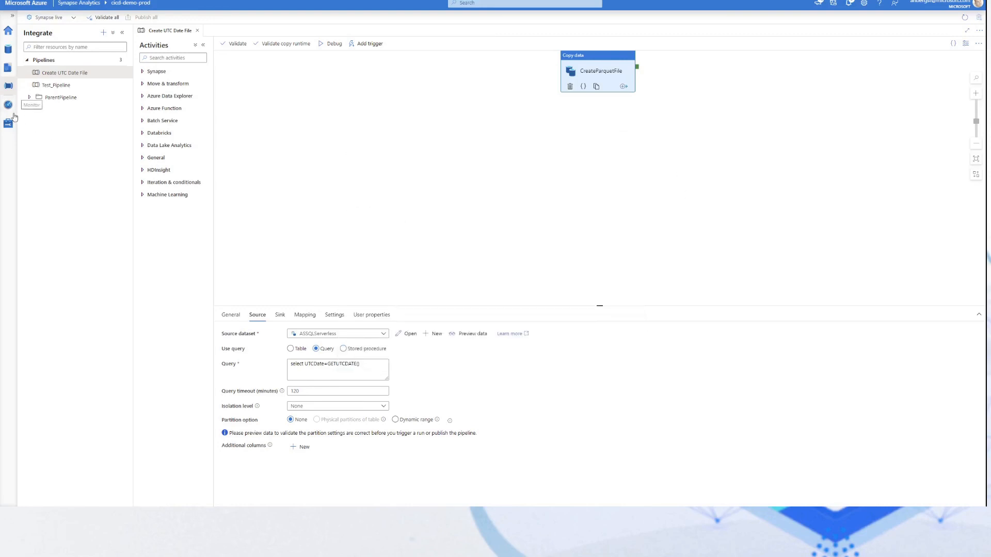
Confirm the cicd-demo-prod primary-fs container is empty, then reopen the Create UTC Date File pipeline
click(9, 50)
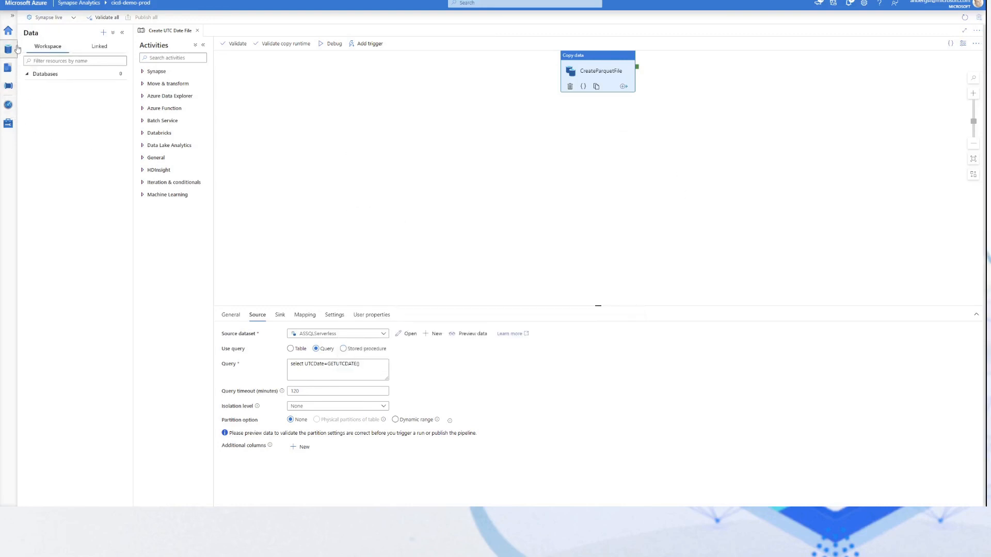
click(99, 46)
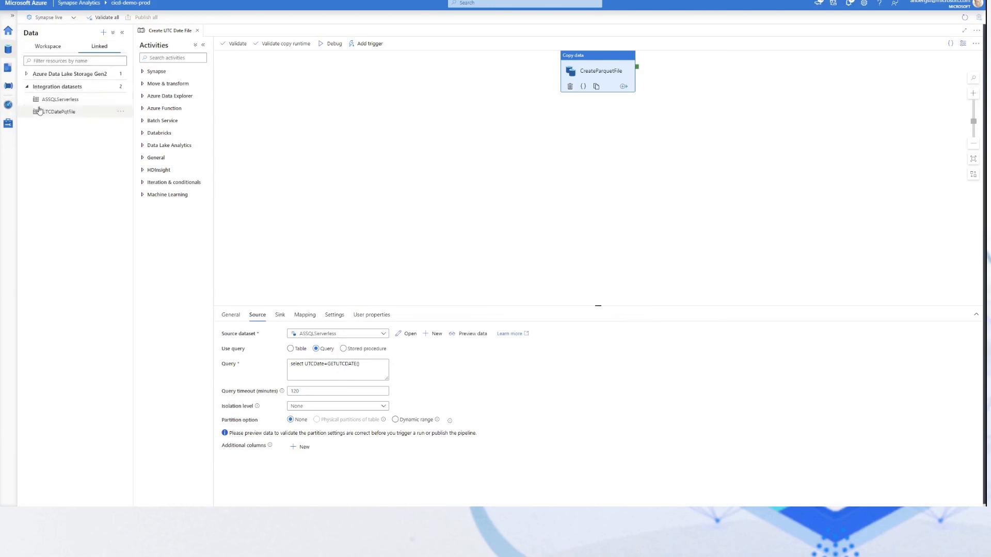
click(53, 73)
click(56, 87)
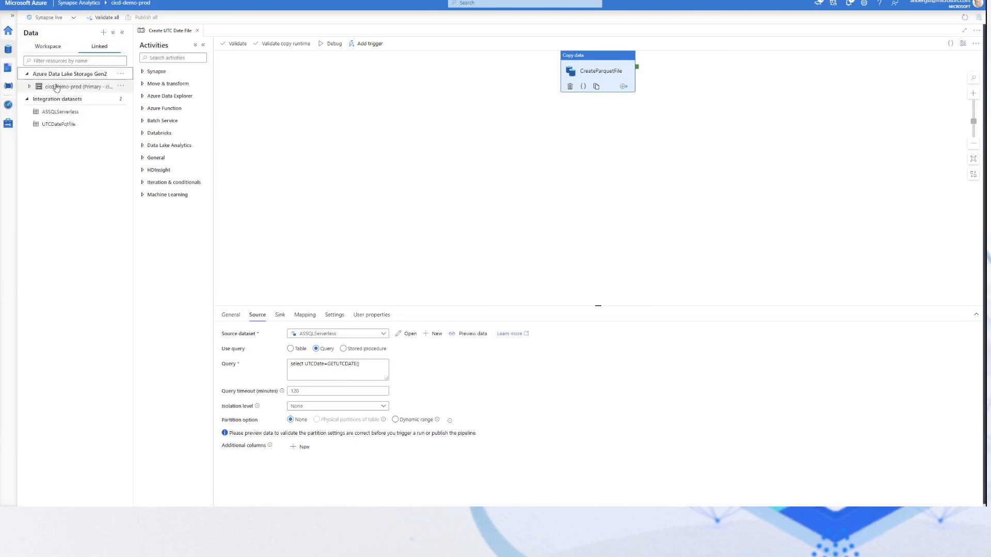
click(77, 99)
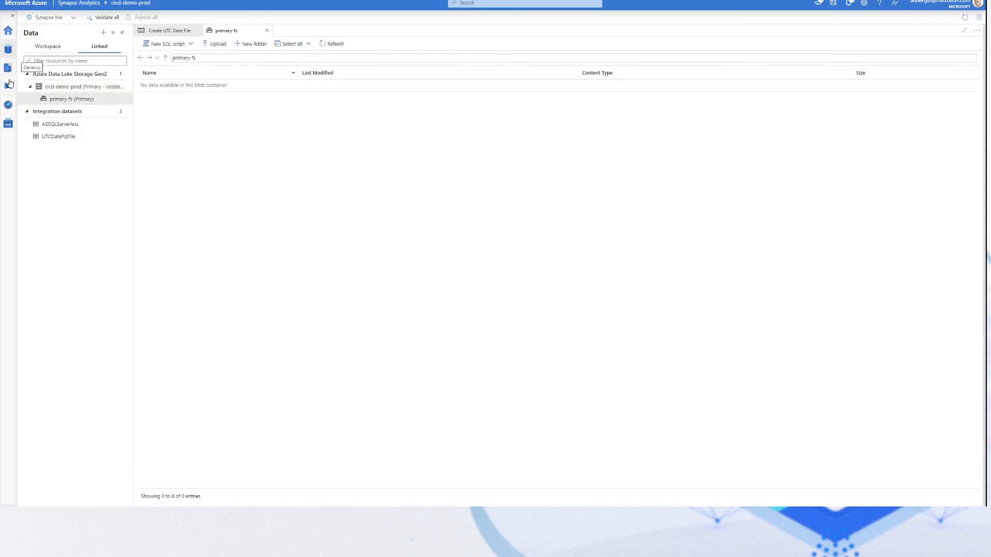
click(9, 86)
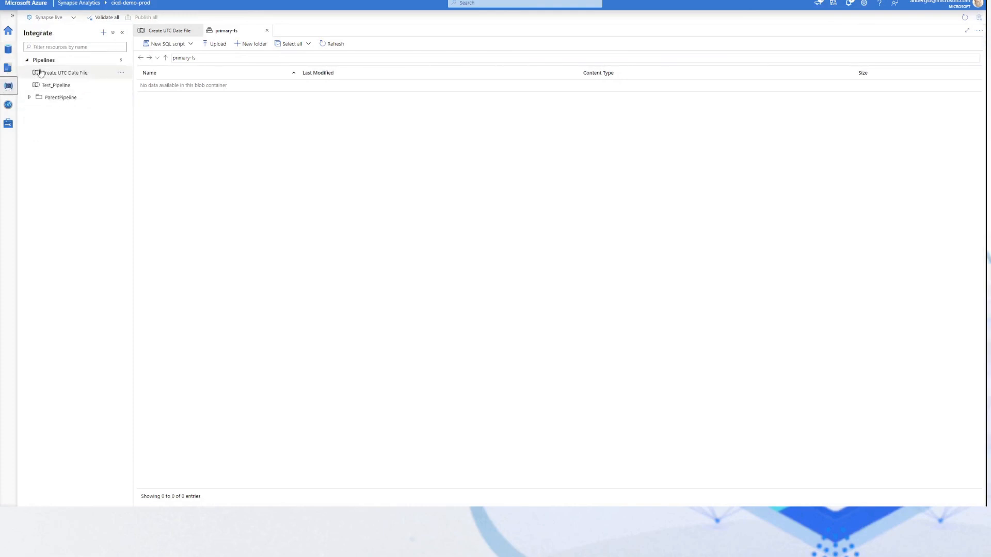
click(58, 76)
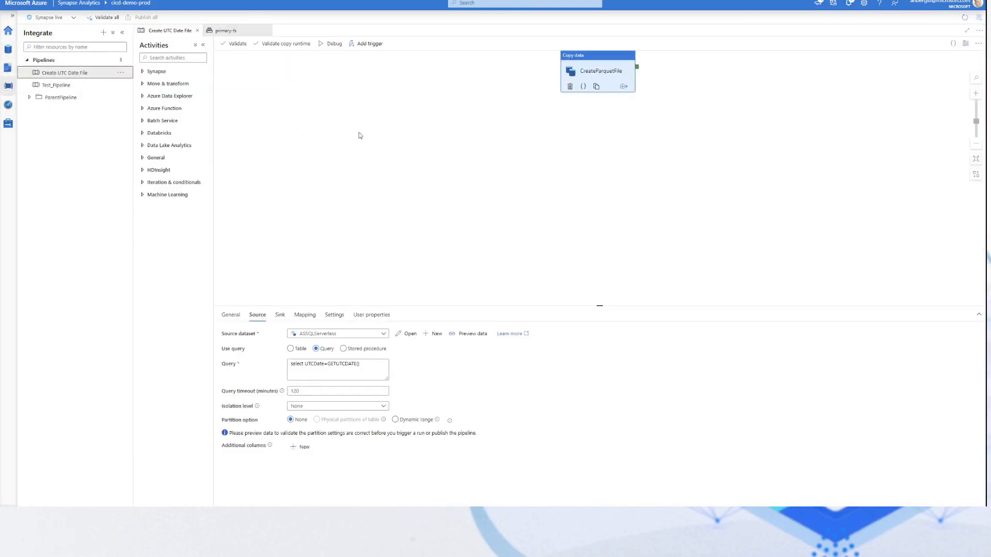
Debug the pipeline and refresh until CreateParquetFile shows Succeeded after 00:00:07
click(333, 44)
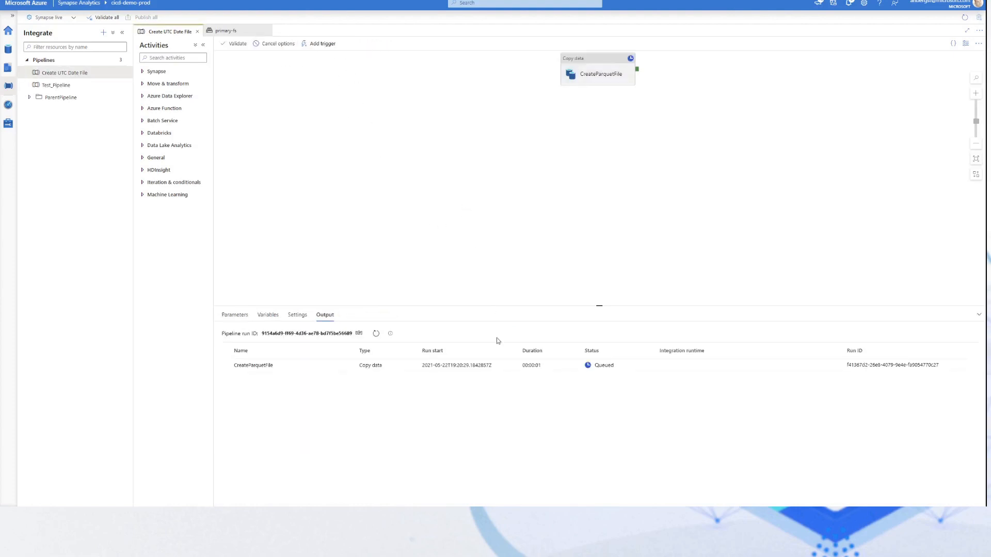
click(376, 334)
click(377, 334)
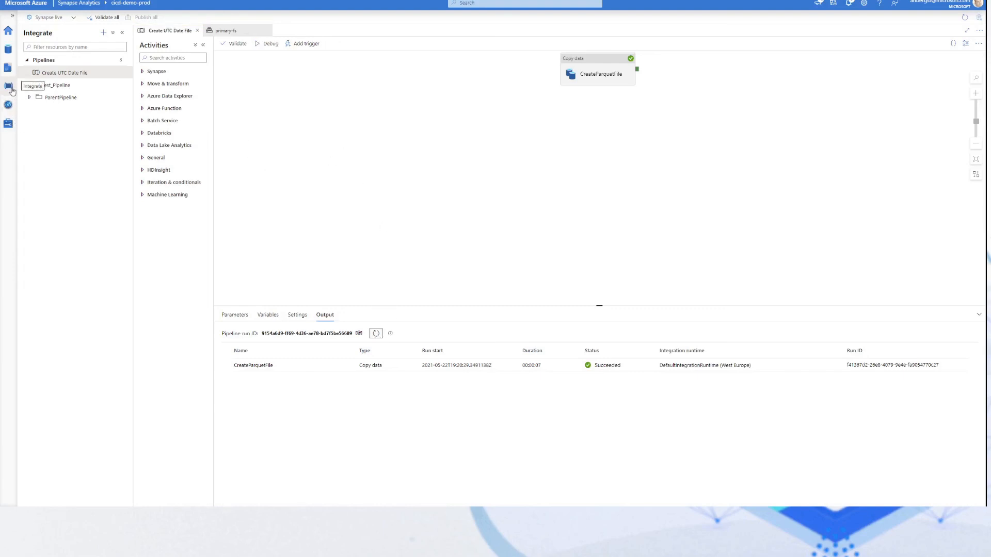
click(8, 50)
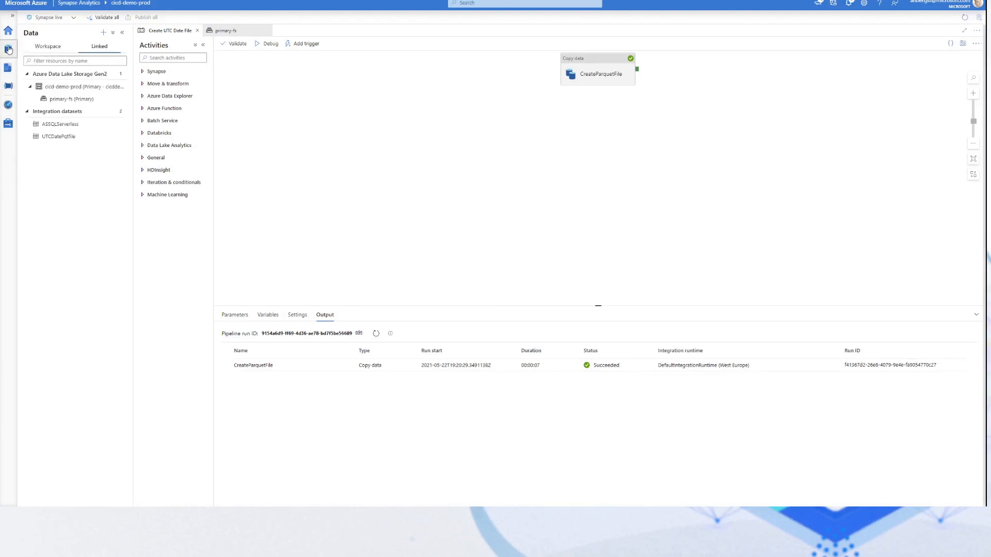
Refresh primary-fs, open the utcdate folder, and preview the new 309 B parquet file
click(88, 99)
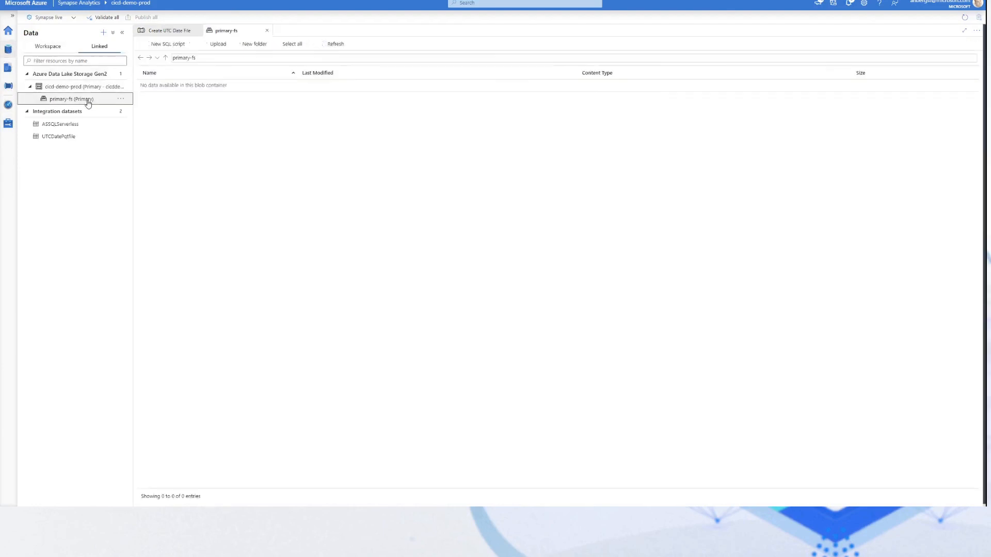
click(333, 44)
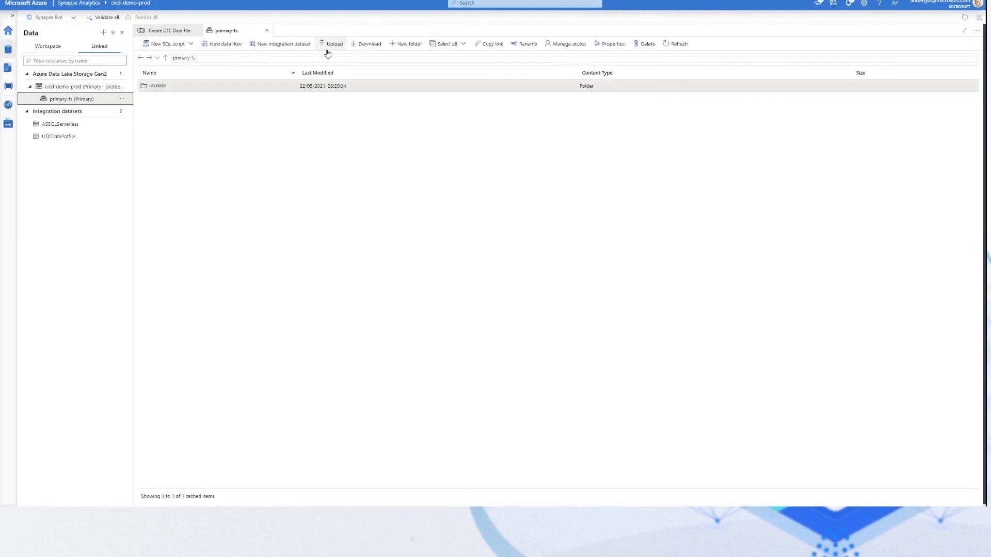
double_click(168, 88)
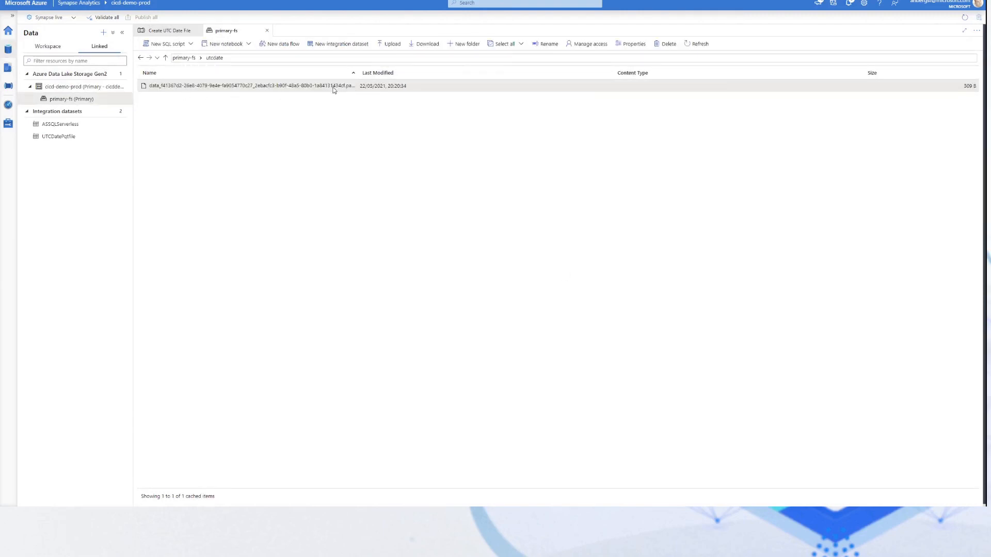
double_click(196, 86)
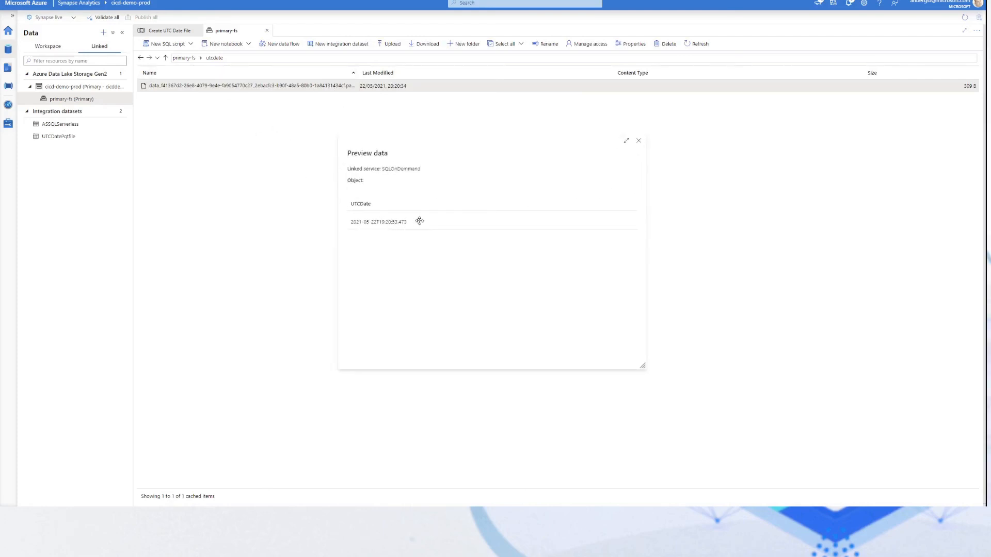
click(638, 145)
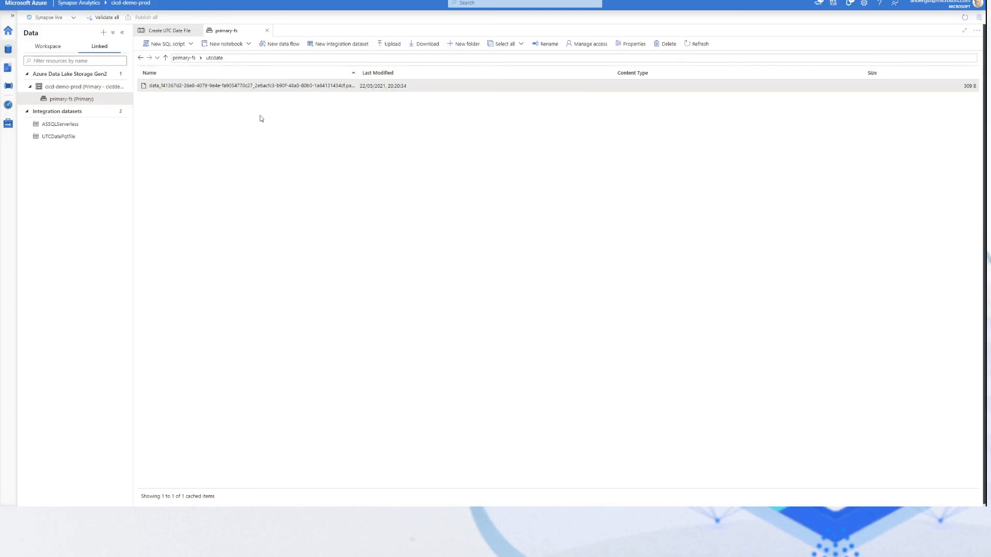
Run a Select TOP 100 rows SQL script on the parquet file to see UTCDate, then discard it
right_click(260, 87)
mouse_move(323, 104)
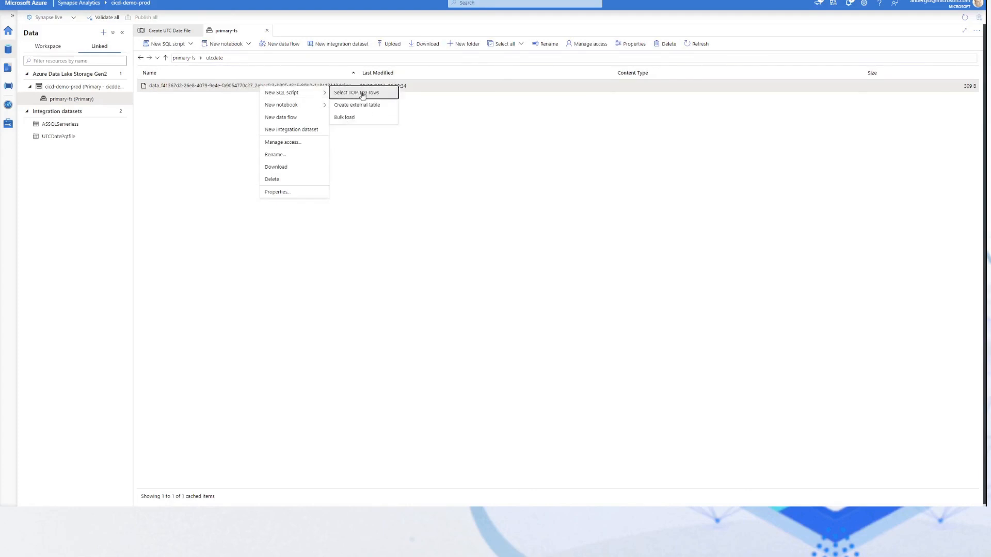
click(367, 94)
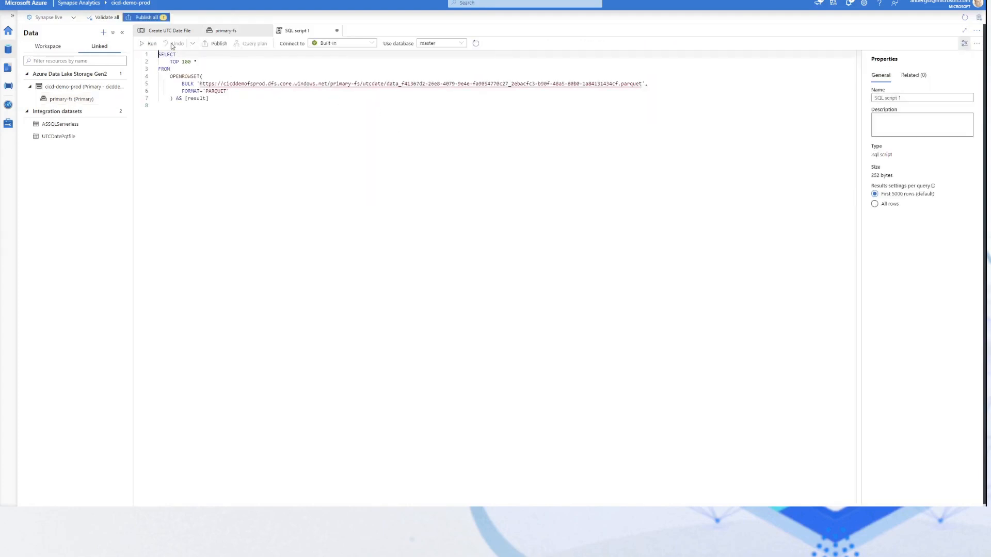
click(152, 43)
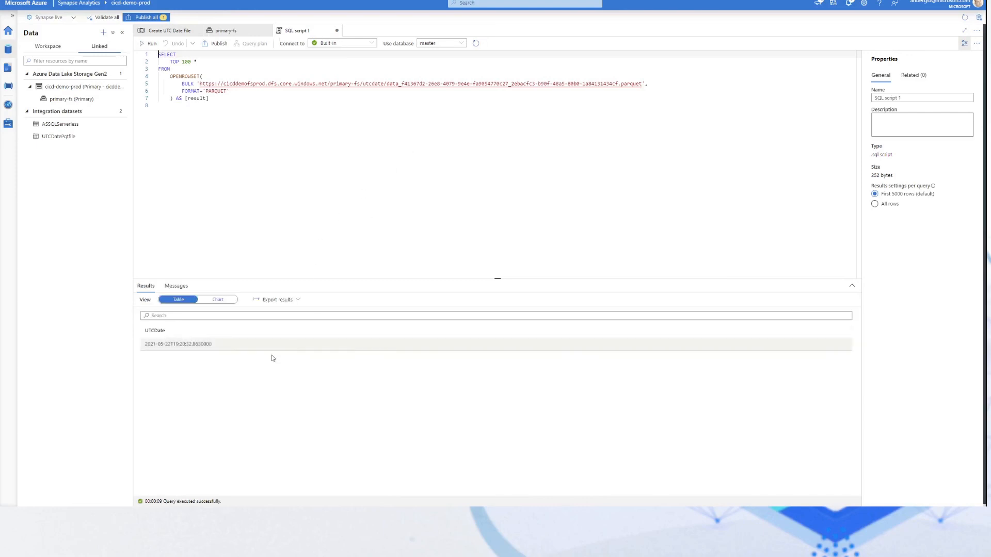
click(259, 155)
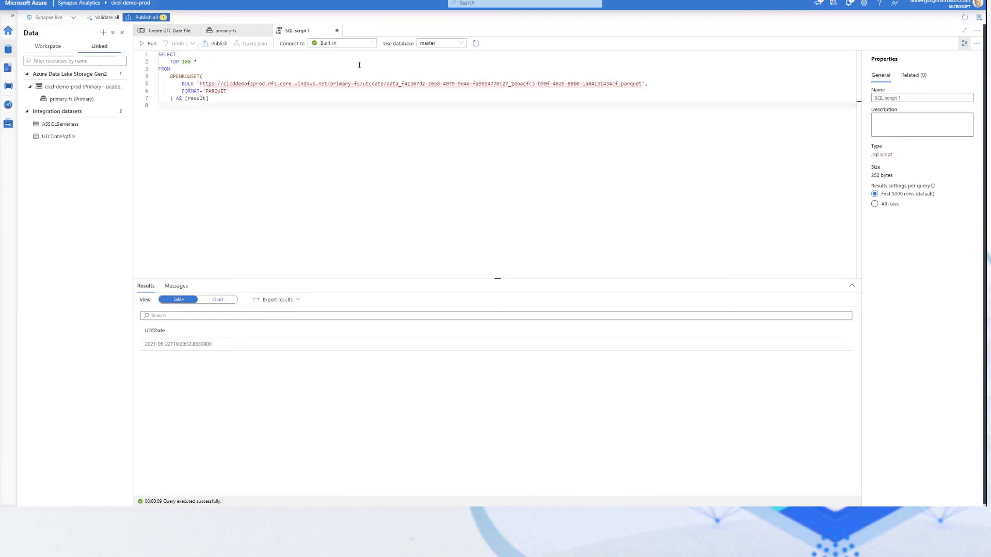
click(337, 30)
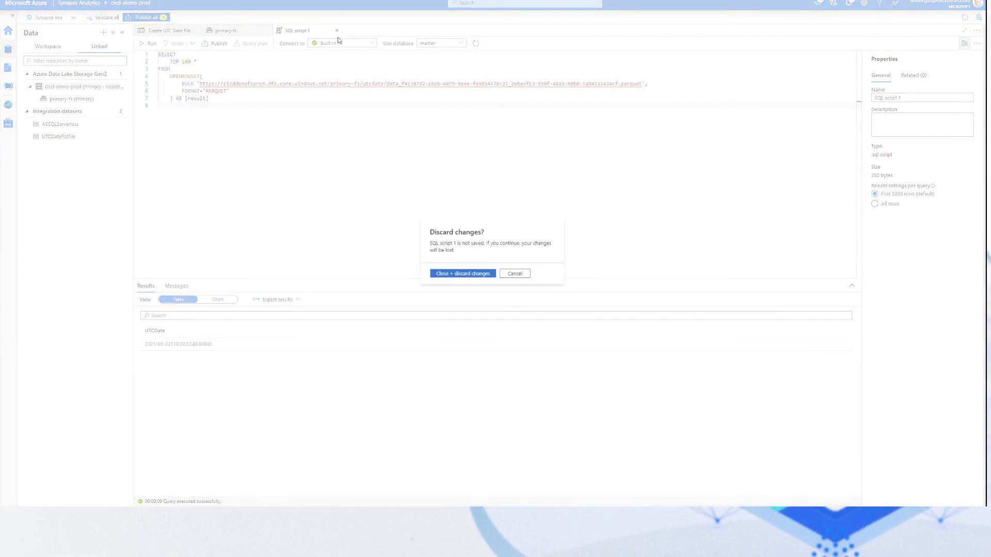
click(464, 276)
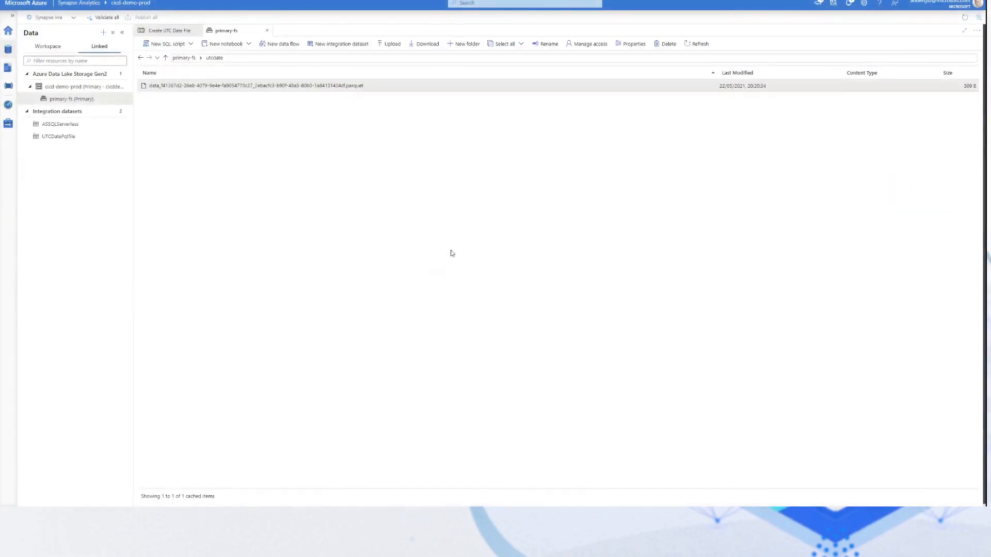
Return to the Create UTC Date File pipeline, then open the data hub in the cicd-demo-dev workspace
click(174, 33)
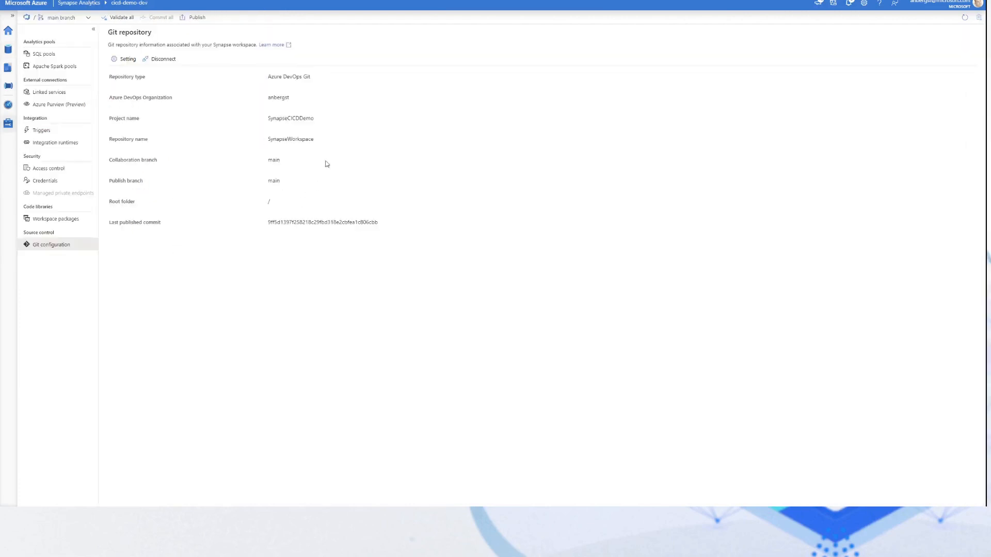
click(8, 50)
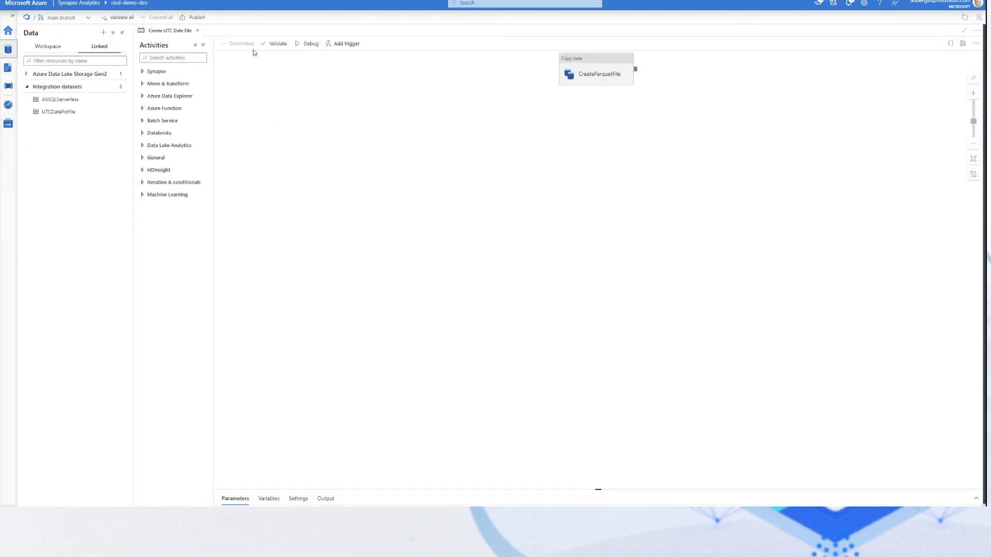